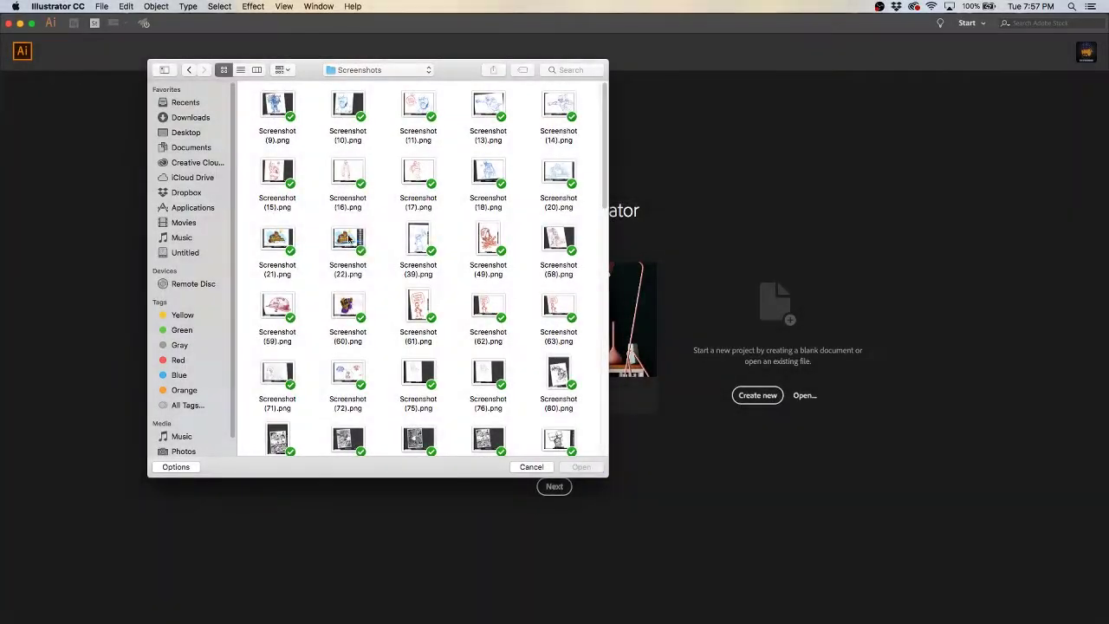
Open Screenshot (22).png and shrink it to roughly the artboard size
key(Return)
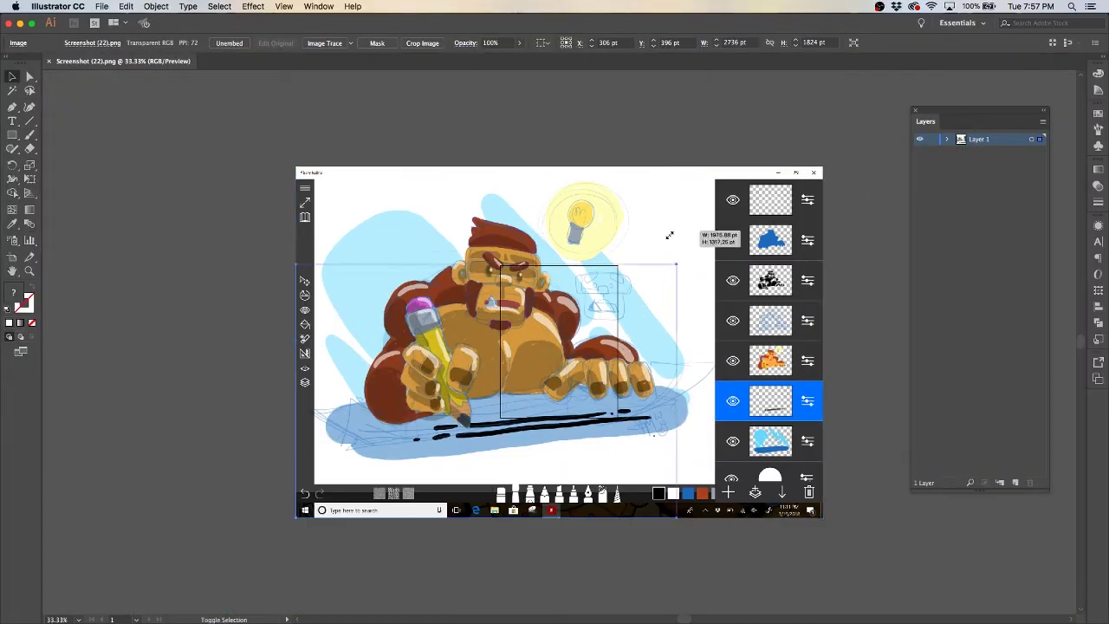
key(super+minus)
drag(716, 264, 668, 292)
click(709, 271)
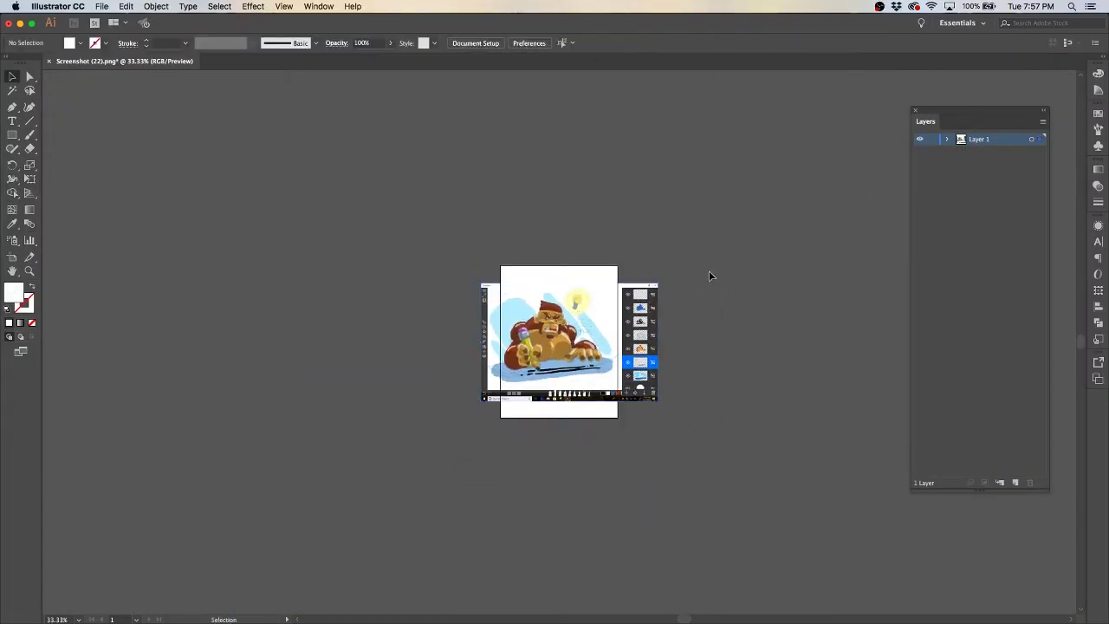
key(super+0)
Lower the screenshot's opacity, lock Layer 1 and add Layer 2 for tracing
click(1031, 140)
key(super+shift+F10)
click(933, 151)
click(1000, 482)
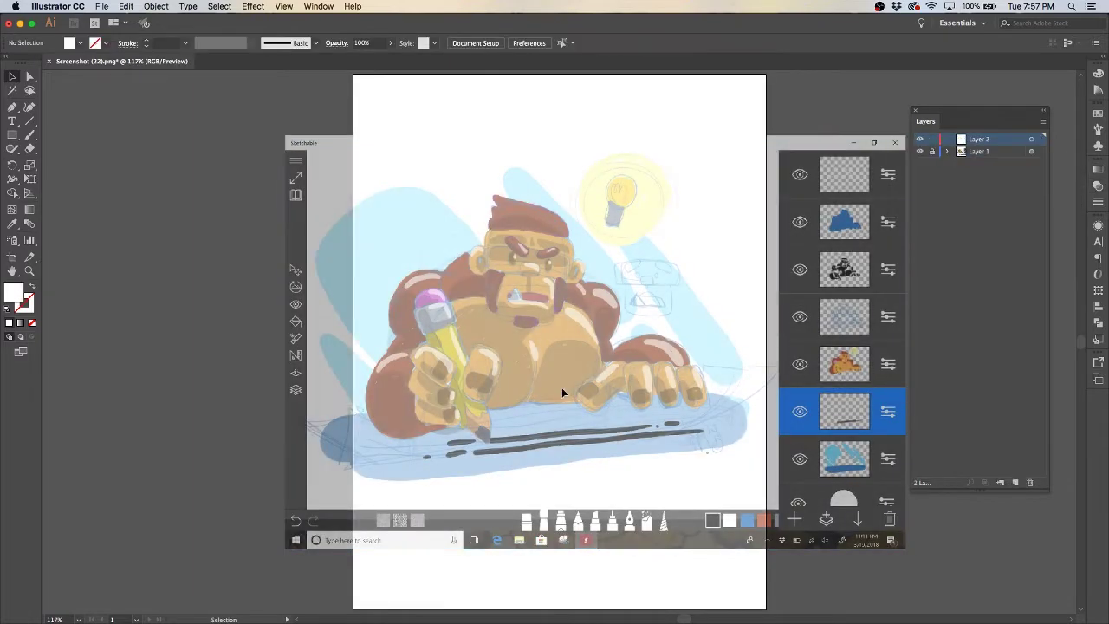
key(super+plus)
Draw a rounded rectangle across the eyes with no fill and a 2 pt black stroke
drag(13, 134, 125, 156)
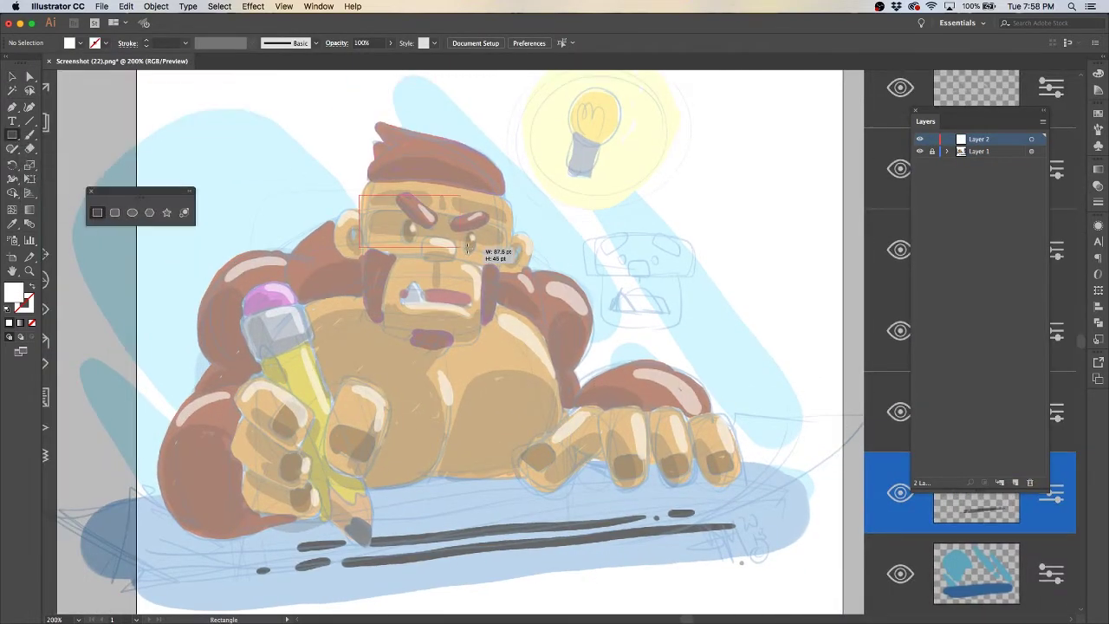
drag(468, 249, 511, 257)
key(a)
drag(375, 210, 392, 215)
click(1098, 202)
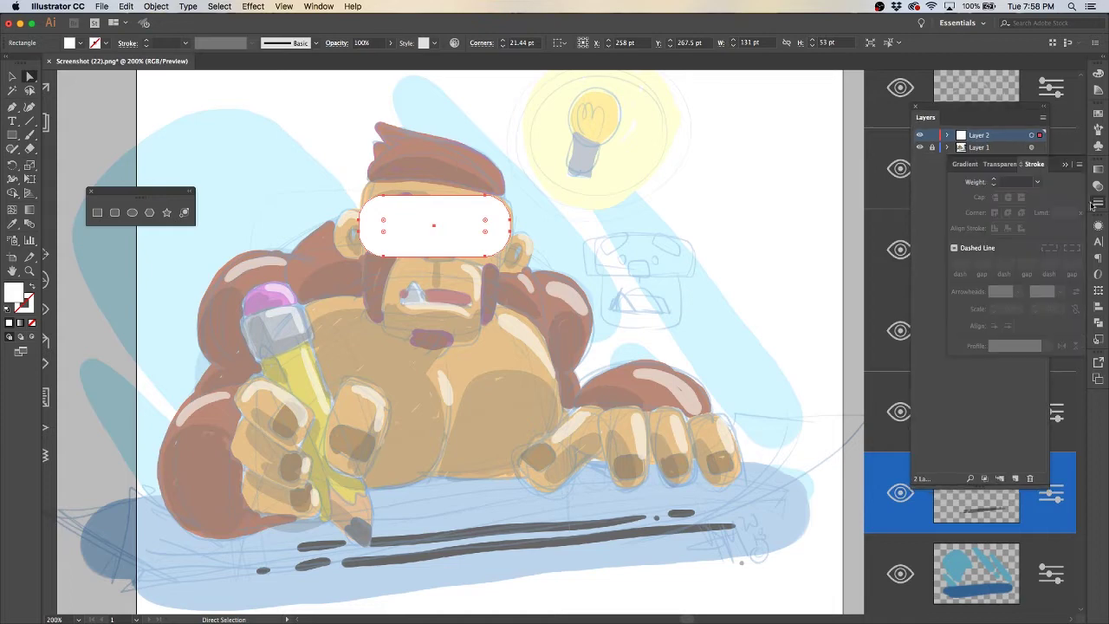
click(1098, 73)
key(shift+x)
click(1098, 201)
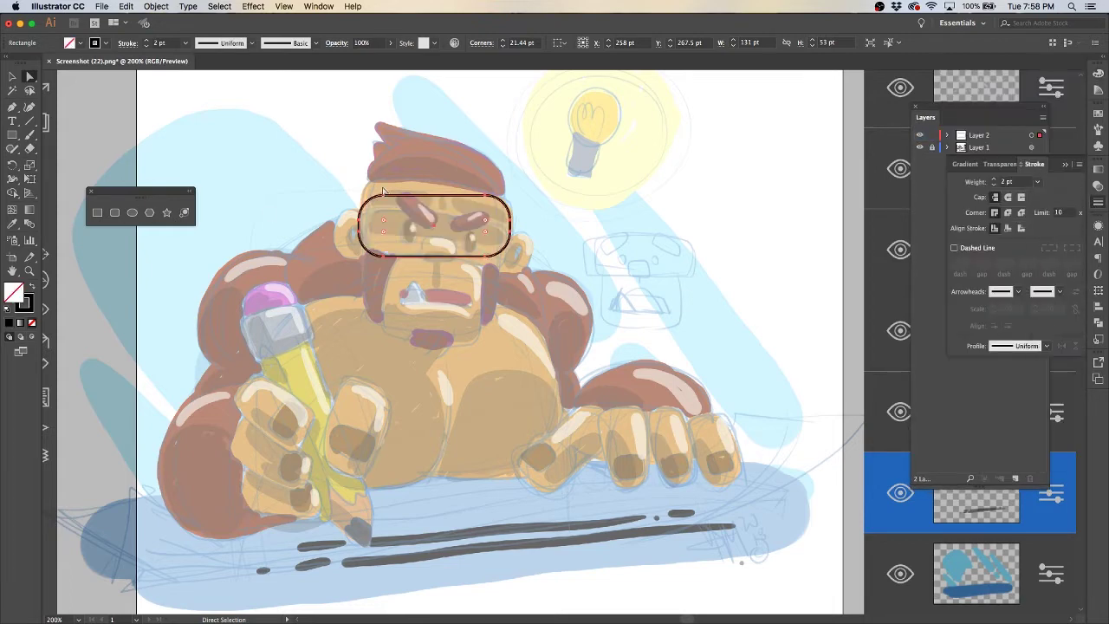
Draw a rounded rectangle over the gorilla's muzzle
key(m)
drag(398, 248, 477, 338)
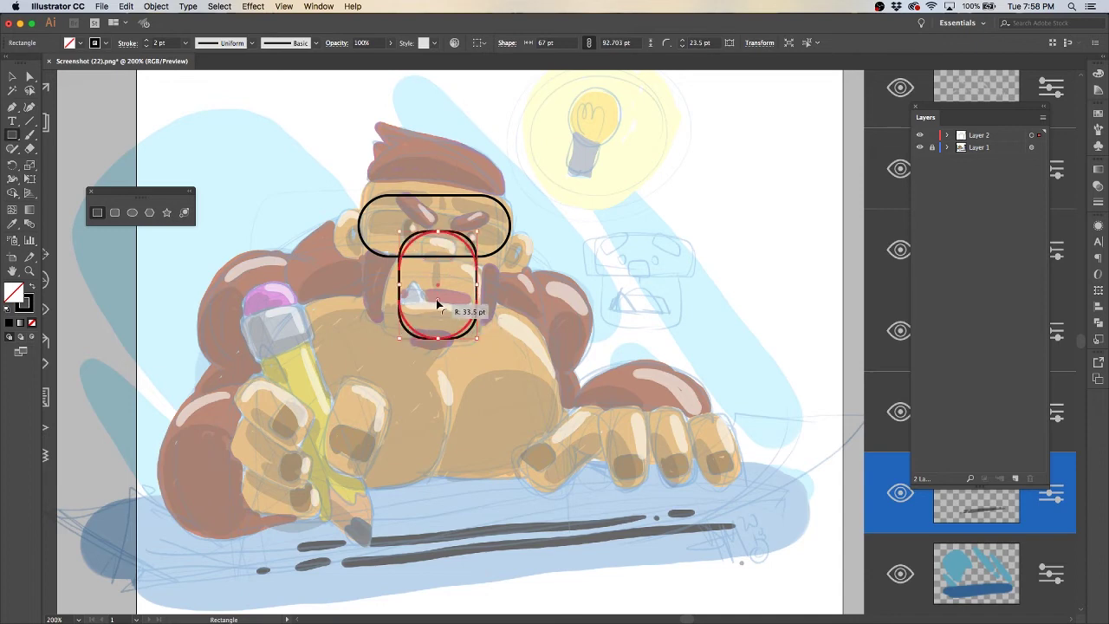
drag(431, 234, 483, 295)
key(v)
click(242, 139)
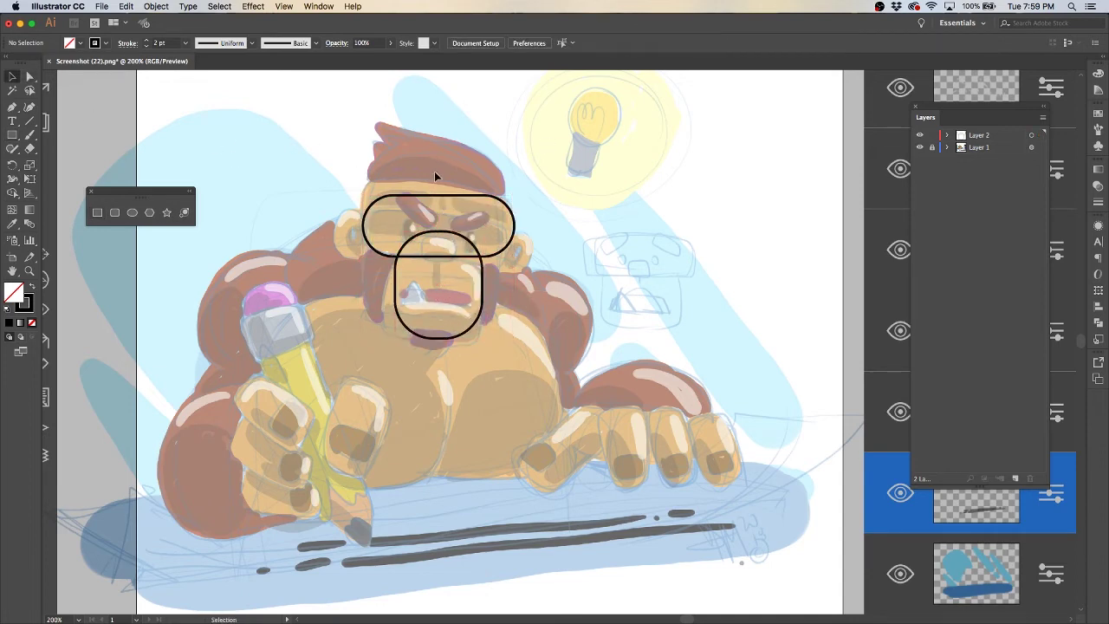
Duplicate the eye band into a thinner band and add a small ellipse over the left eye
click(441, 208)
drag(441, 208, 430, 196)
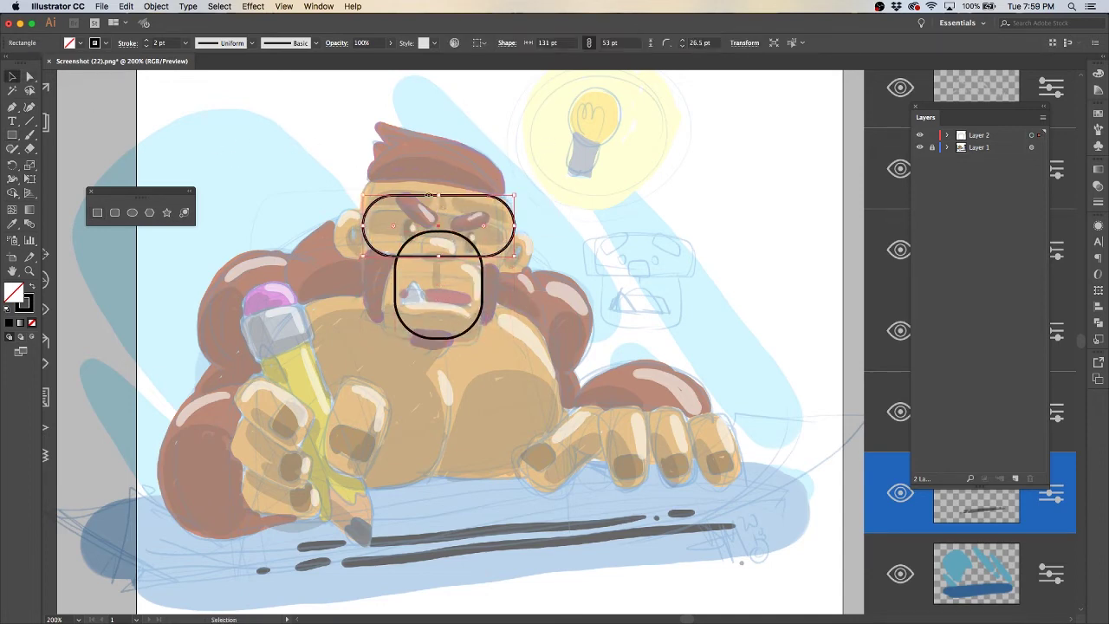
mouse_move(516, 191)
mouse_down()
mouse_move(509, 204)
mouse_move(442, 217)
mouse_up()
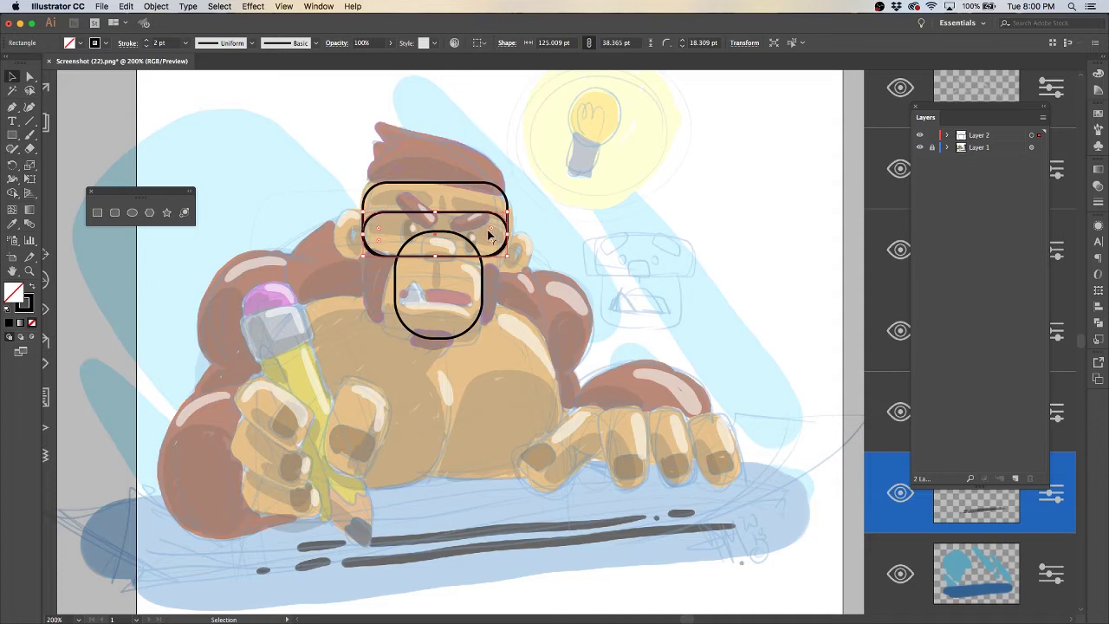
click(580, 171)
drag(402, 220, 413, 241)
Draw a small rounded brow bar over the right brow and fill it brown
key(a)
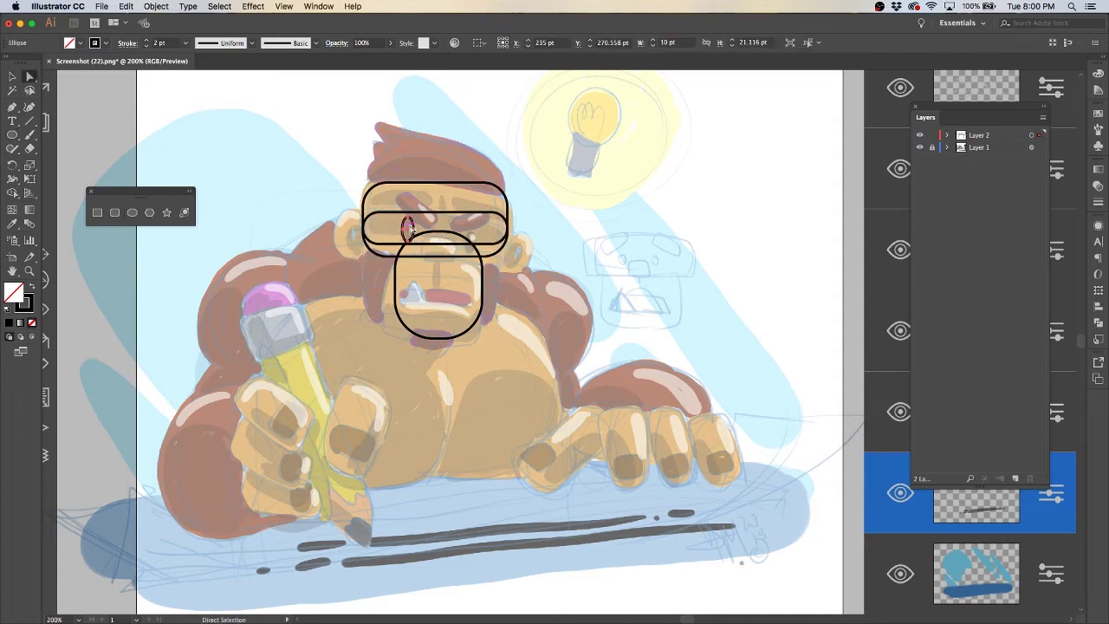
key(m)
drag(471, 162, 522, 176)
key(super+equal)
key(super+equal)
key(super+equal)
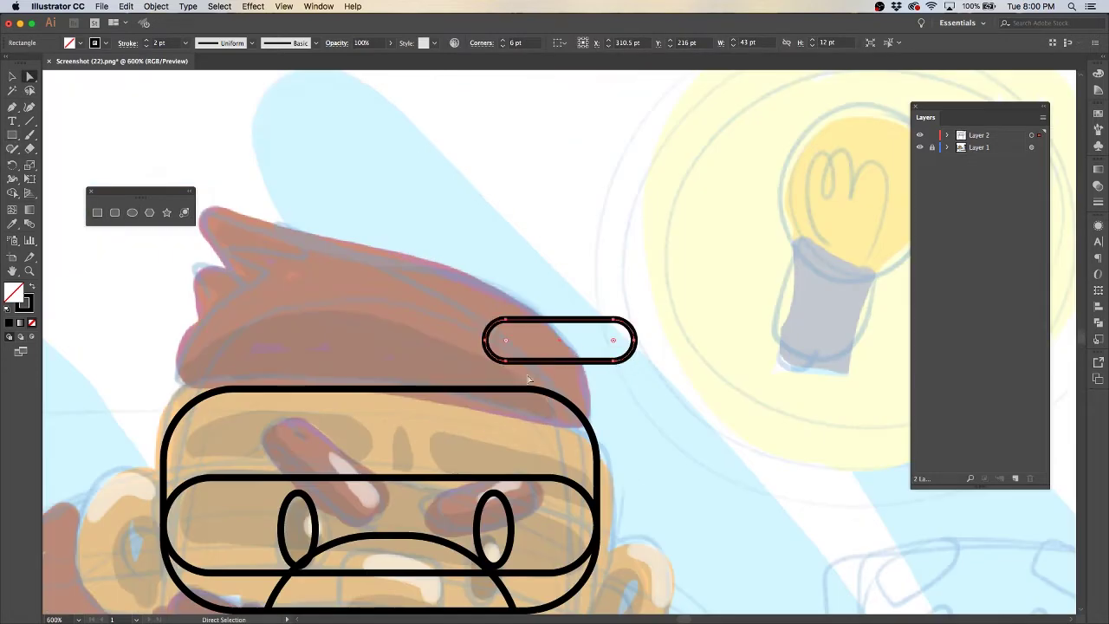
scroll(585, 319, down, 3)
drag(651, 198, 586, 319)
key(i)
click(118, 355)
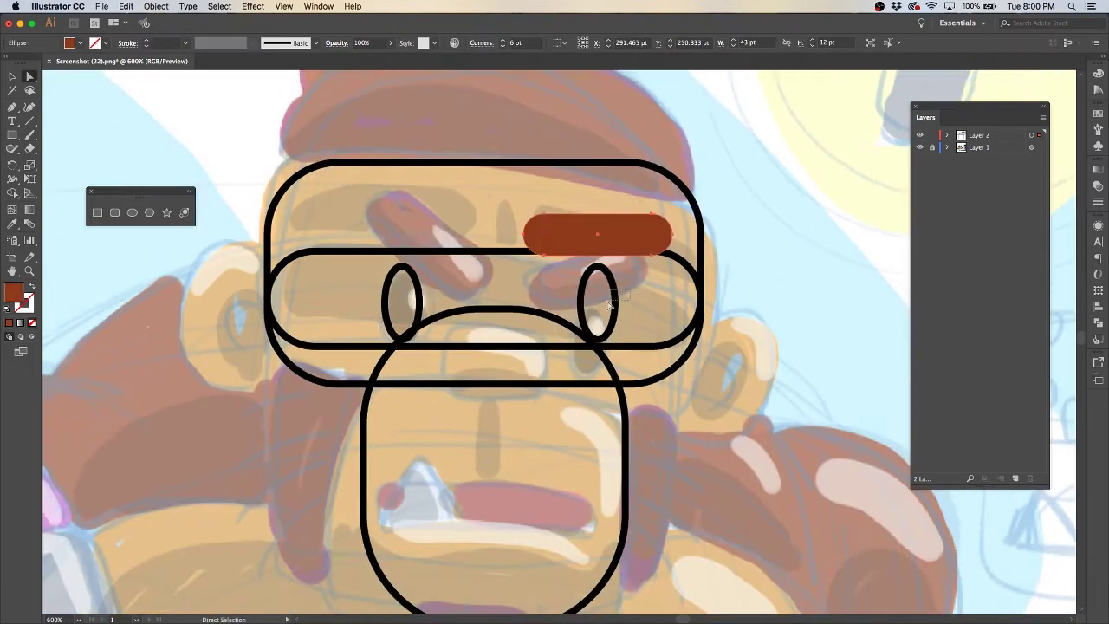
Fill both eyes black and make the black eye band 20% opacity
key(a)
key(shift+x)
click(706, 260)
scroll(719, 363, down, 2)
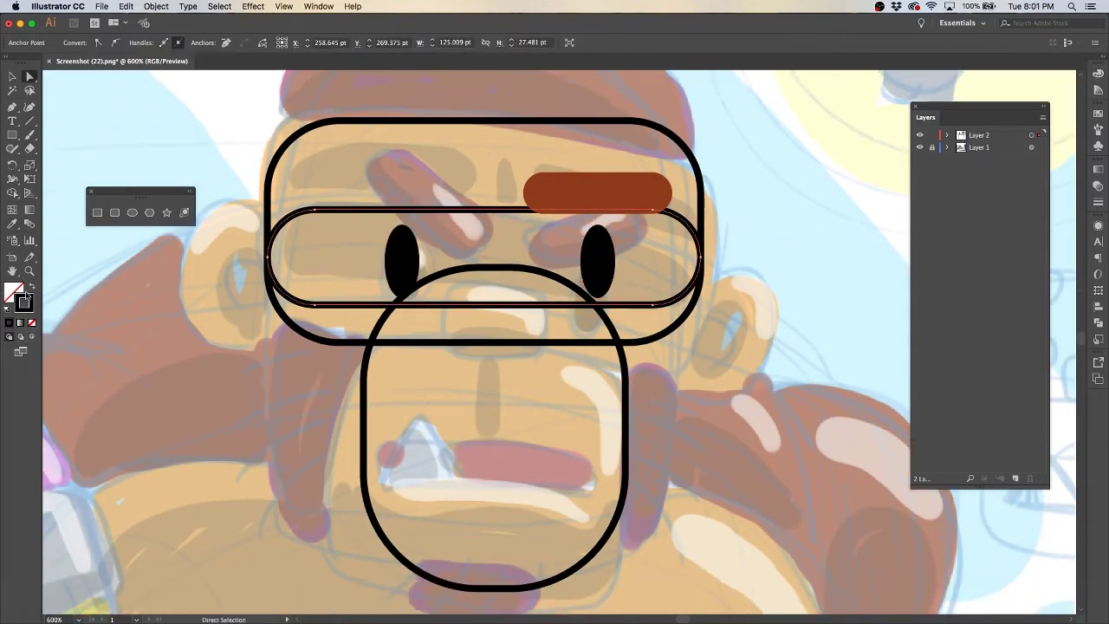
key(shift+x)
click(947, 135)
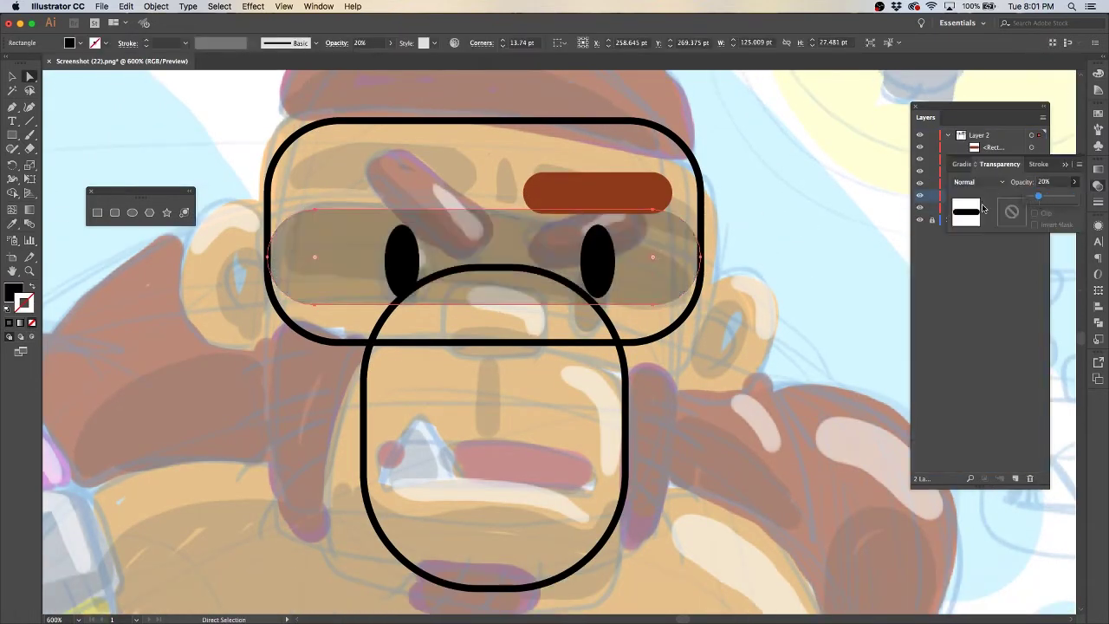
click(374, 136)
Widen the big head rounded rectangle on both sides and raise its top
key(v)
click(658, 120)
drag(704, 229, 714, 229)
drag(265, 230, 252, 225)
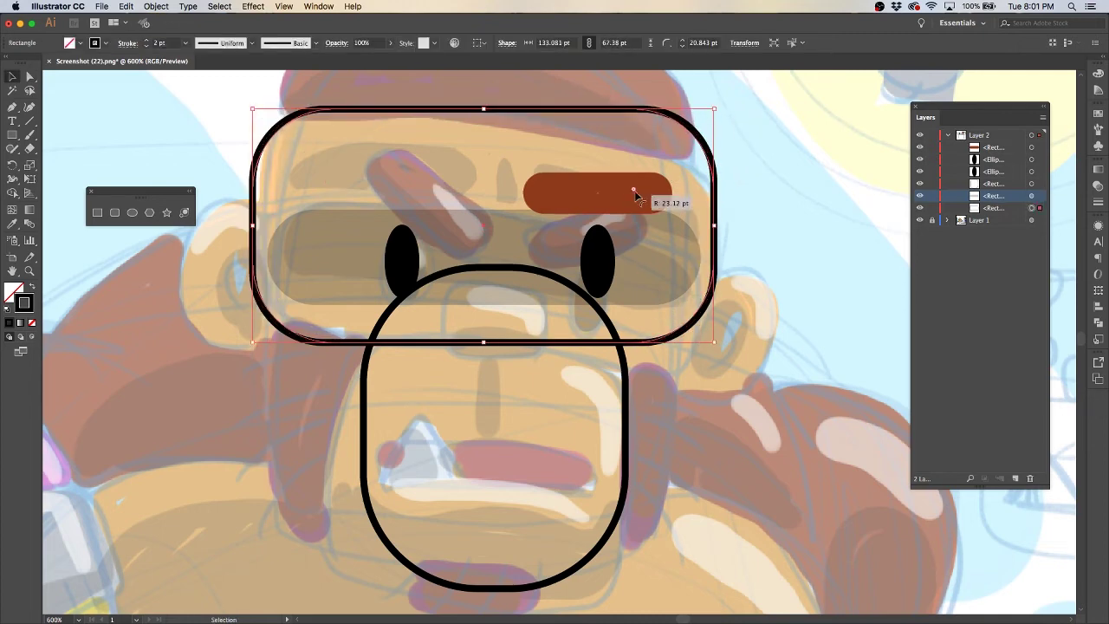
mouse_move(482, 118)
mouse_down()
mouse_move(481, 108)
mouse_move(481, 121)
mouse_up()
click(765, 188)
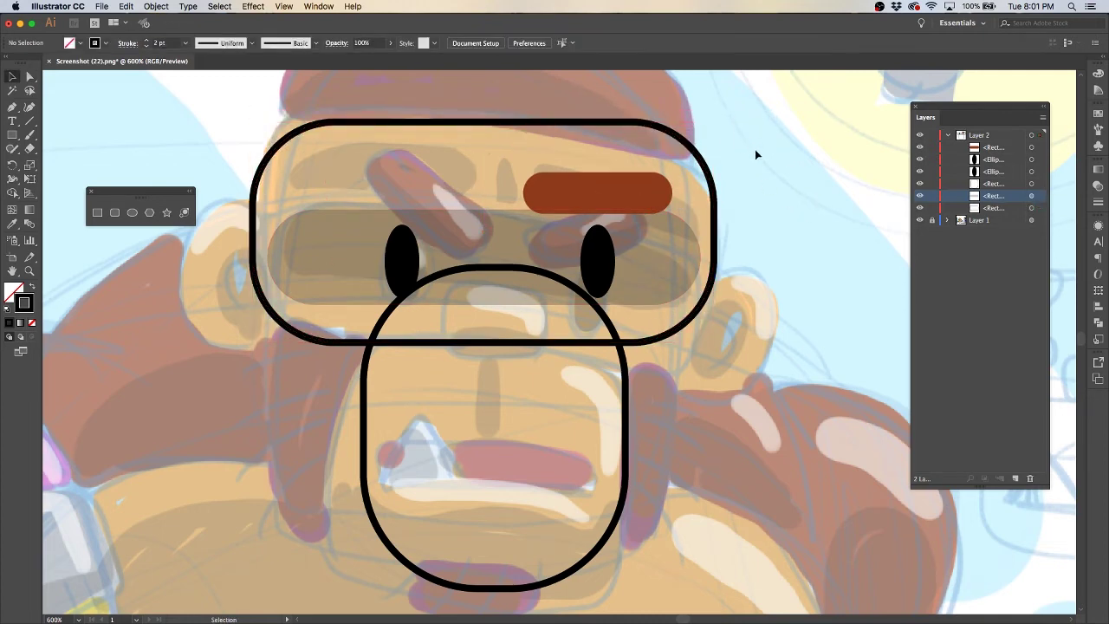
Restyle both head shapes with no fill and a thin 1 pt grey 676466 outline
drag(755, 155, 649, 346)
key(i)
click(211, 265)
key(a)
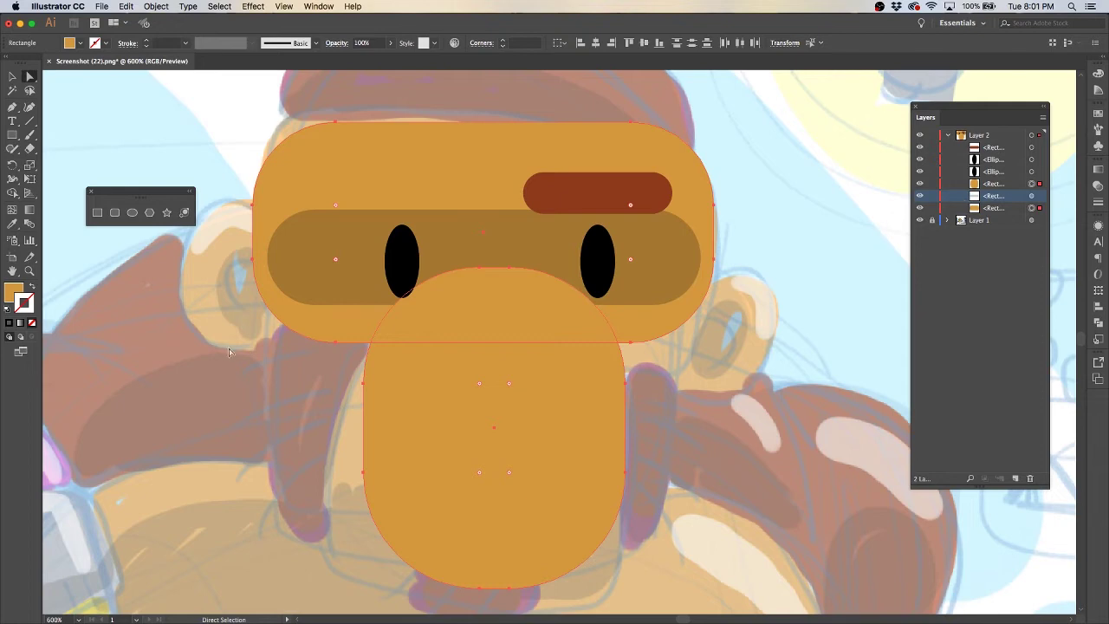
key(ctrl+y)
key(ctrl+y)
key(F6)
drag(226, 307, 114, 413)
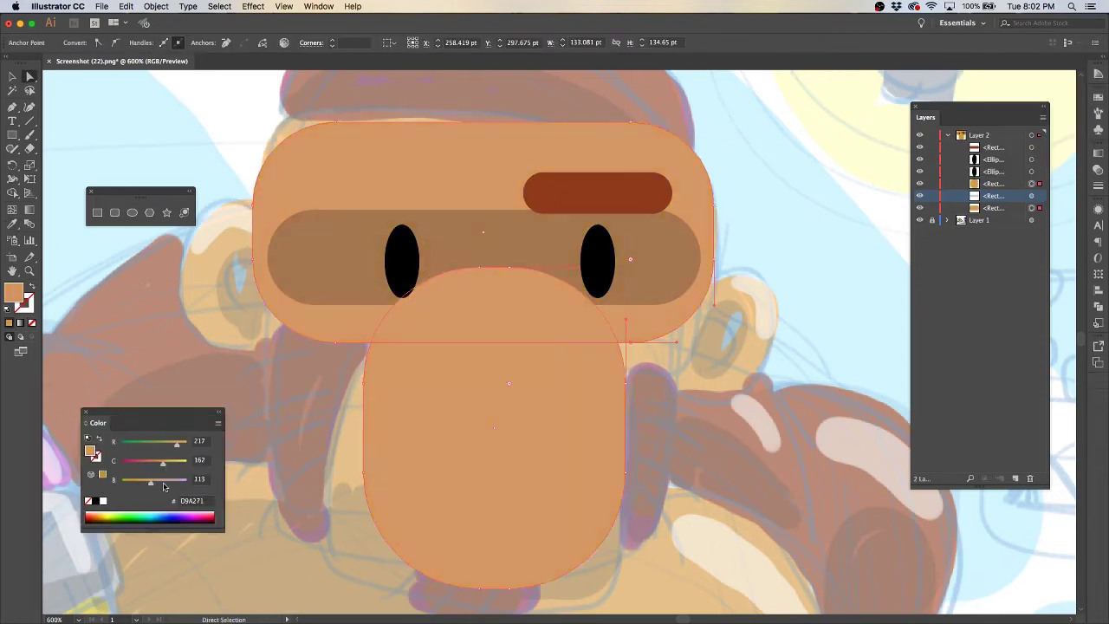
drag(163, 482, 174, 460)
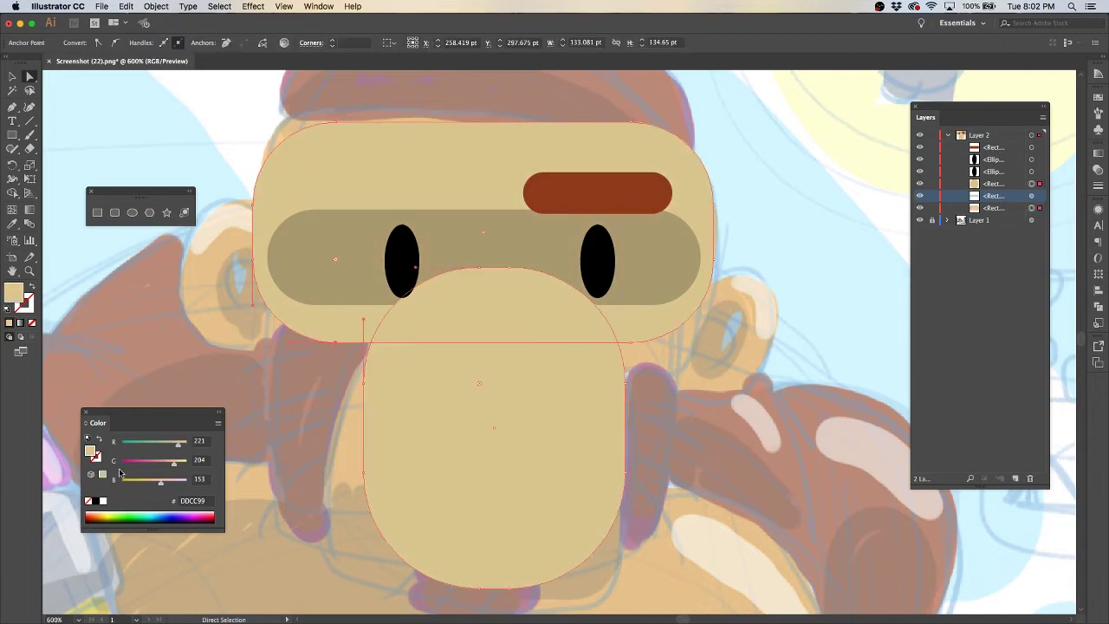
key(shift+x)
drag(174, 460, 148, 460)
Draw a tall rounded rectangle over the head and nudge the head shapes right
click(786, 359)
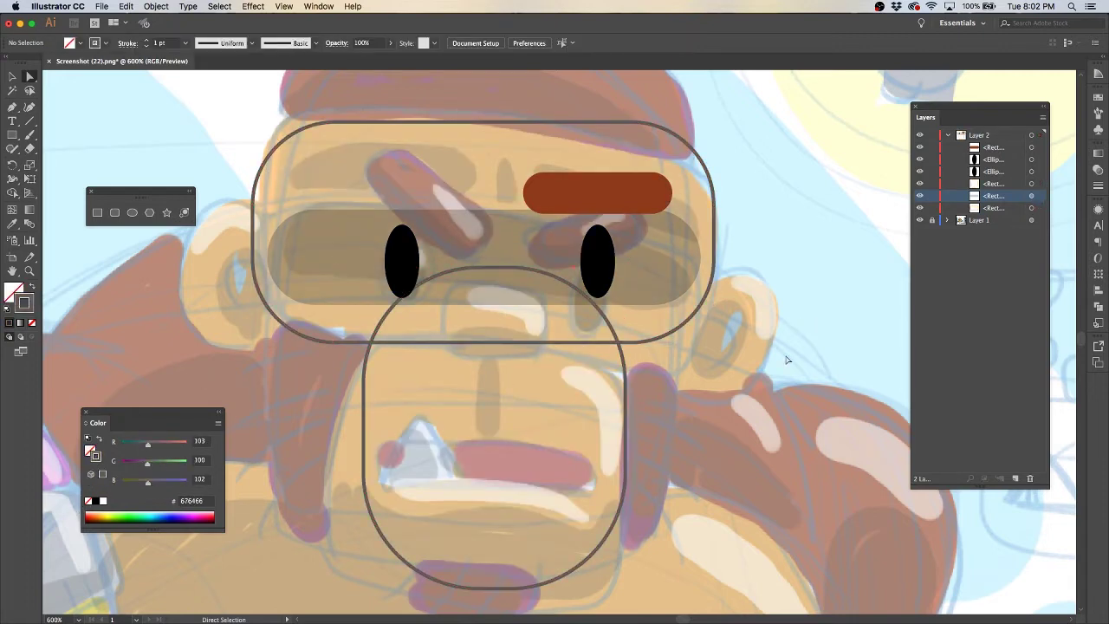
scroll(786, 359, down, 1)
key(ctrl+minus)
key(m)
drag(379, 87, 630, 476)
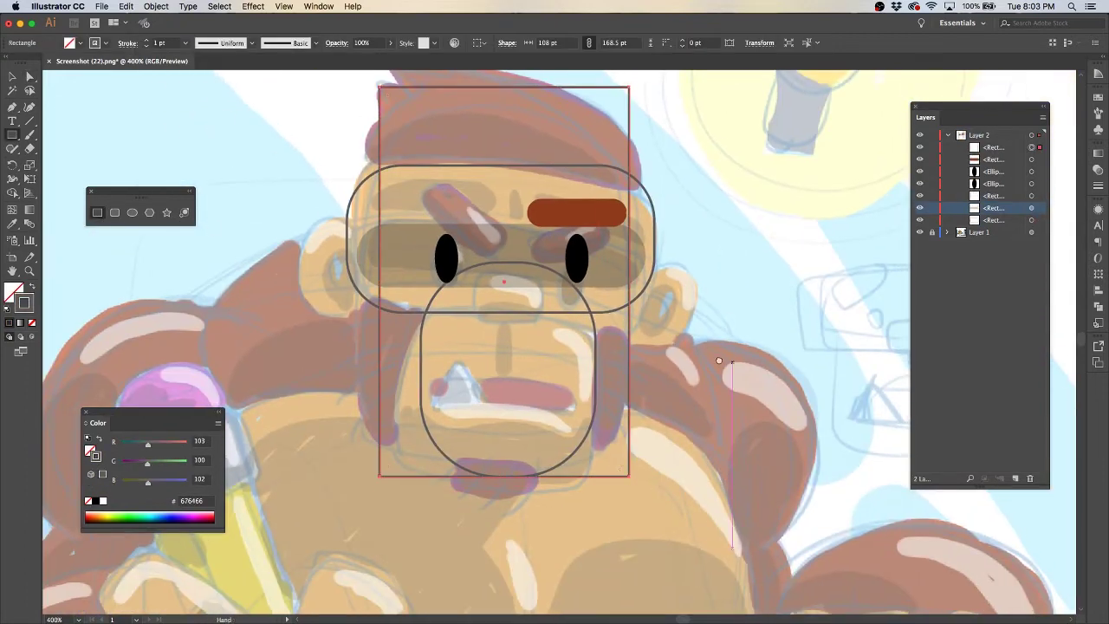
drag(720, 360, 669, 397)
drag(345, 140, 408, 199)
key(a)
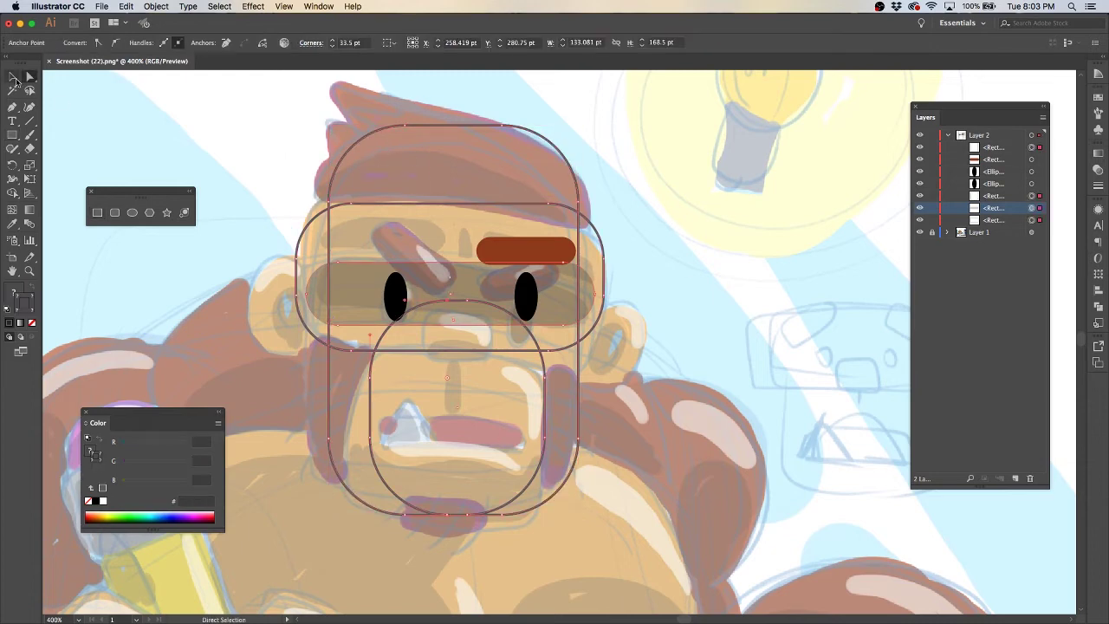
click(14, 80)
key(Right)
key(Right)
key(Right)
key(ctrl+shift+a)
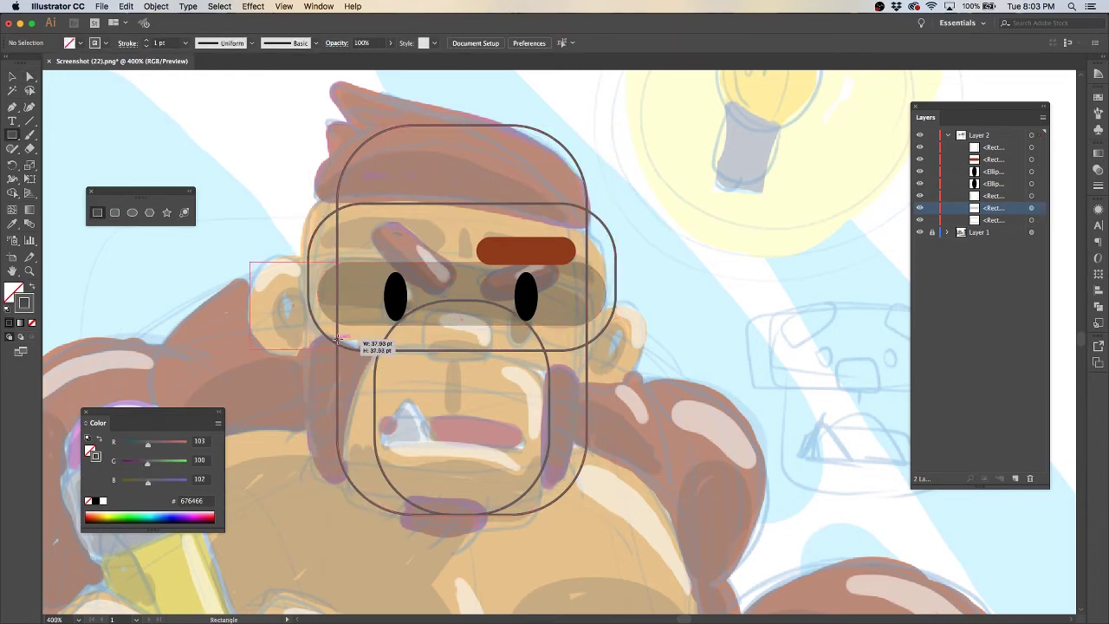
Draw rounded rectangles over the left ear and the top of the head
drag(338, 340, 338, 348)
drag(285, 292, 299, 303)
key(a)
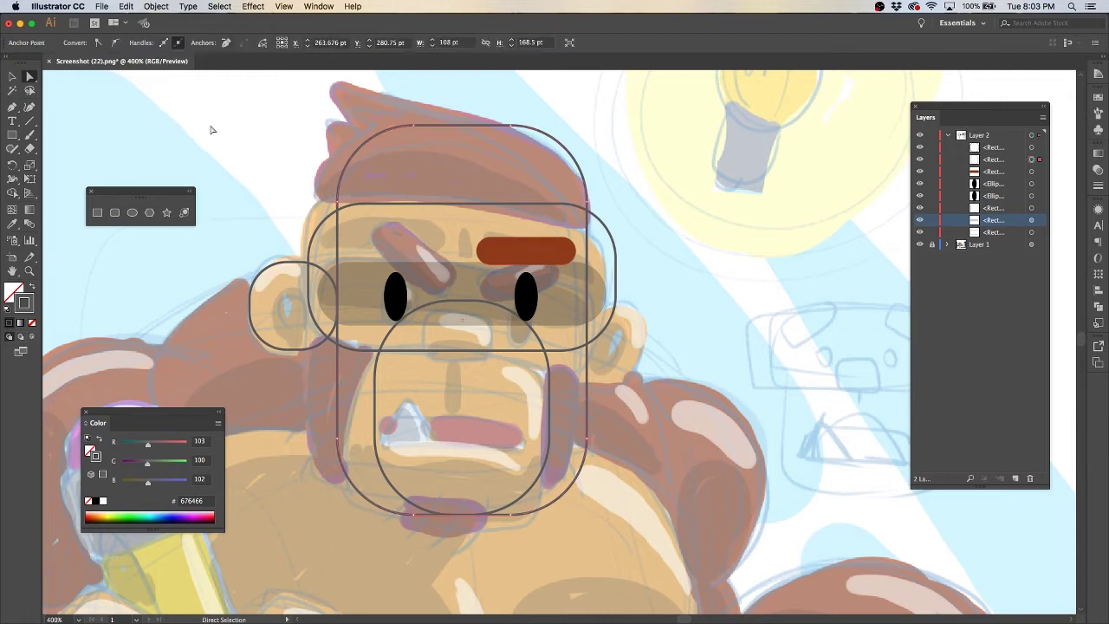
key(m)
drag(606, 136, 317, 581)
scroll(434, 231, up, 5)
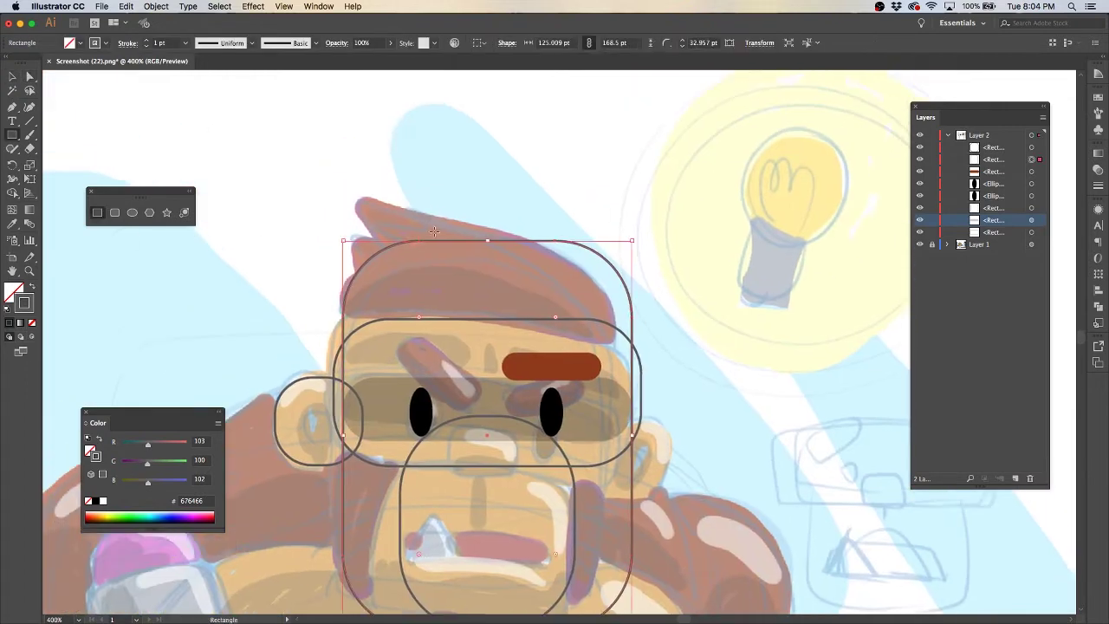
drag(396, 221, 466, 251)
Add a small rounded hair tuft and a rounded square over the left ear
key(a)
drag(512, 215, 498, 221)
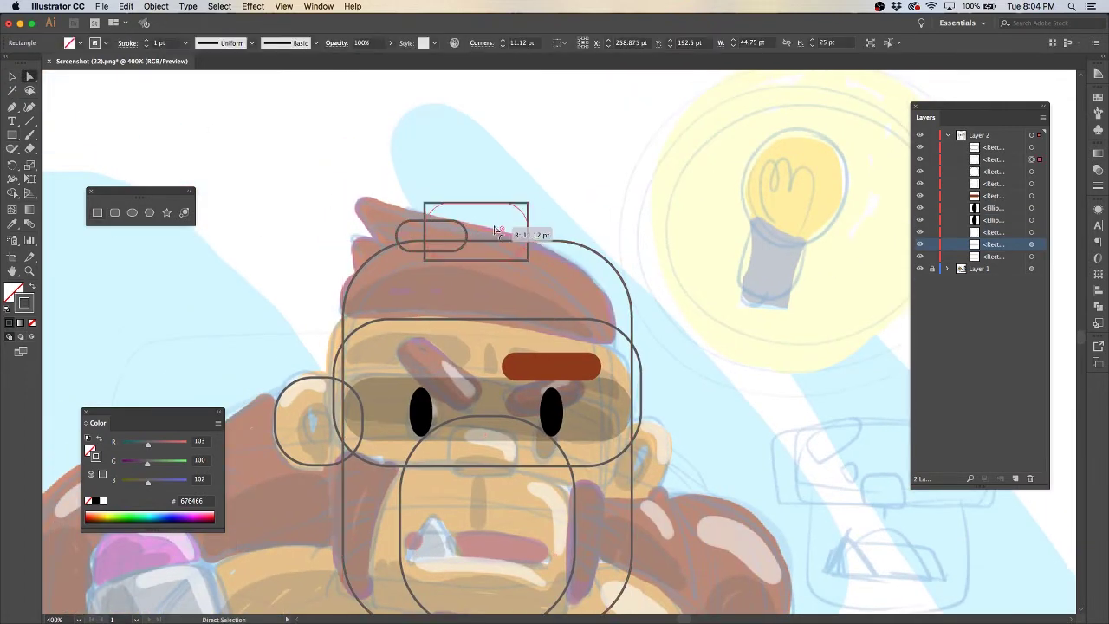
key(ctrl+shift+a)
scroll(594, 152, down, 5)
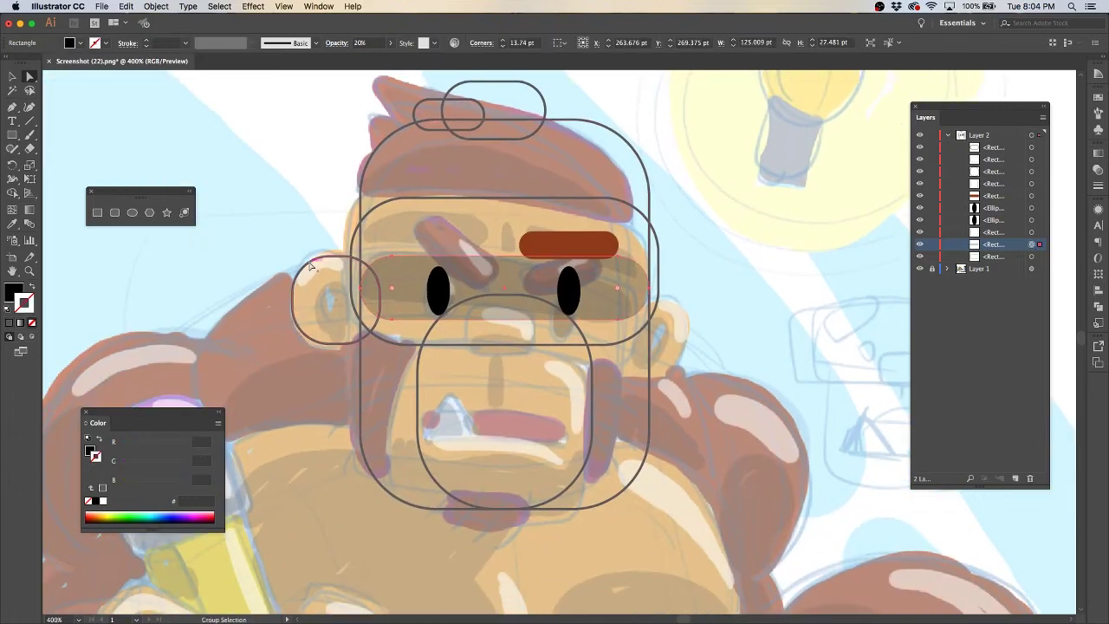
mouse_move(311, 270)
mouse_down()
mouse_move(384, 344)
mouse_move(323, 303)
mouse_up()
key(v)
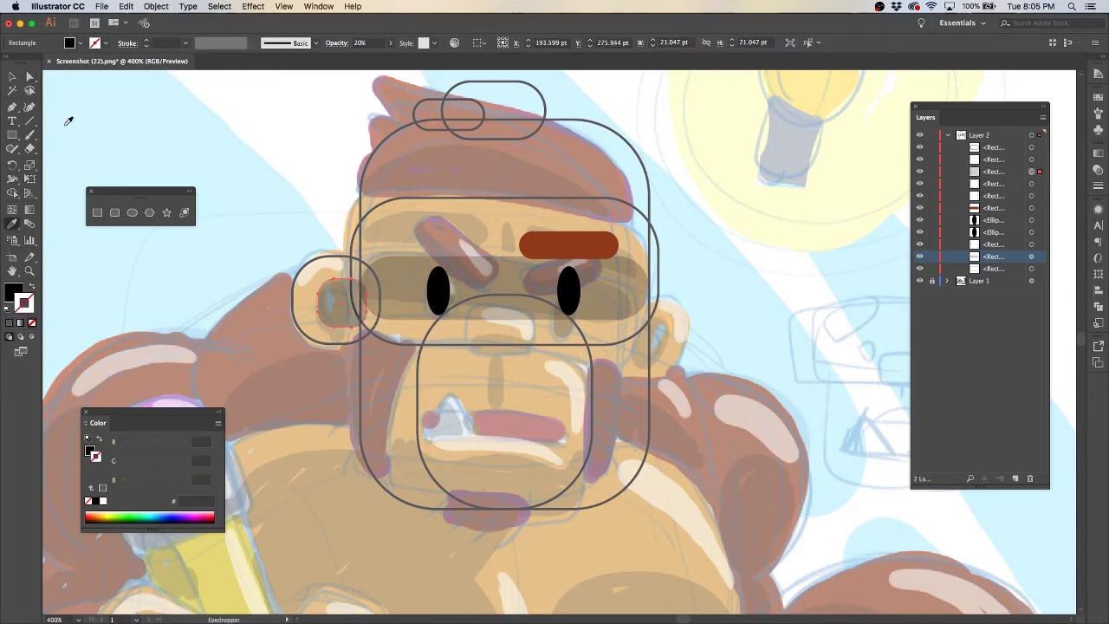
click(69, 119)
Copy the top hair rounded rectangle down and reshape it over the mouth
scroll(533, 101, up, 2)
key(v)
click(515, 147)
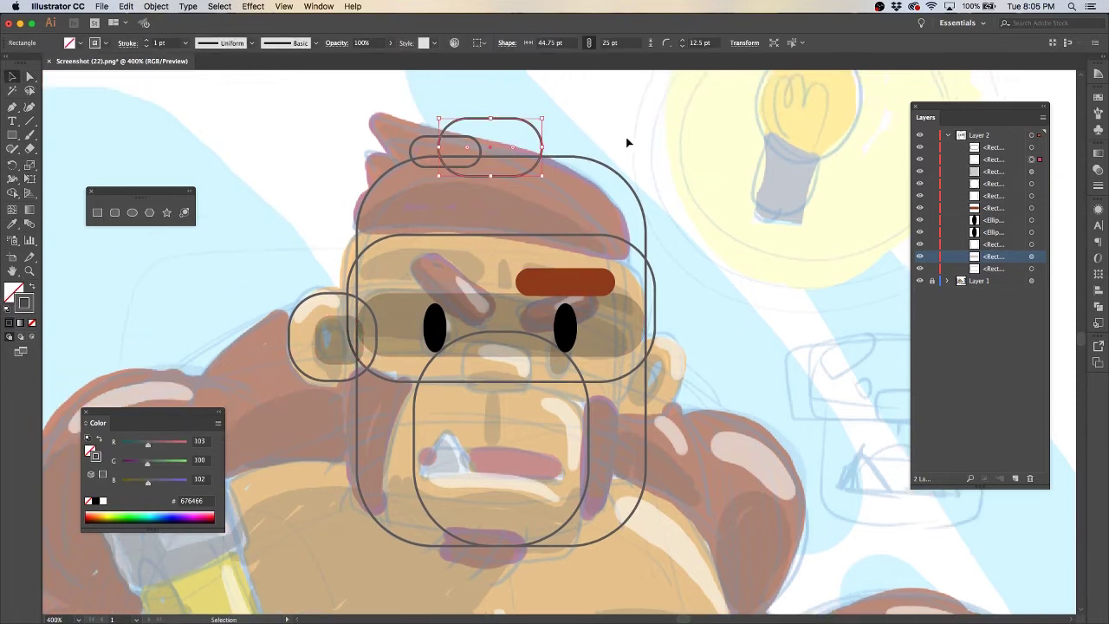
mouse_move(528, 125)
mouse_down()
mouse_move(519, 443)
mouse_move(575, 473)
mouse_move(556, 472)
mouse_up()
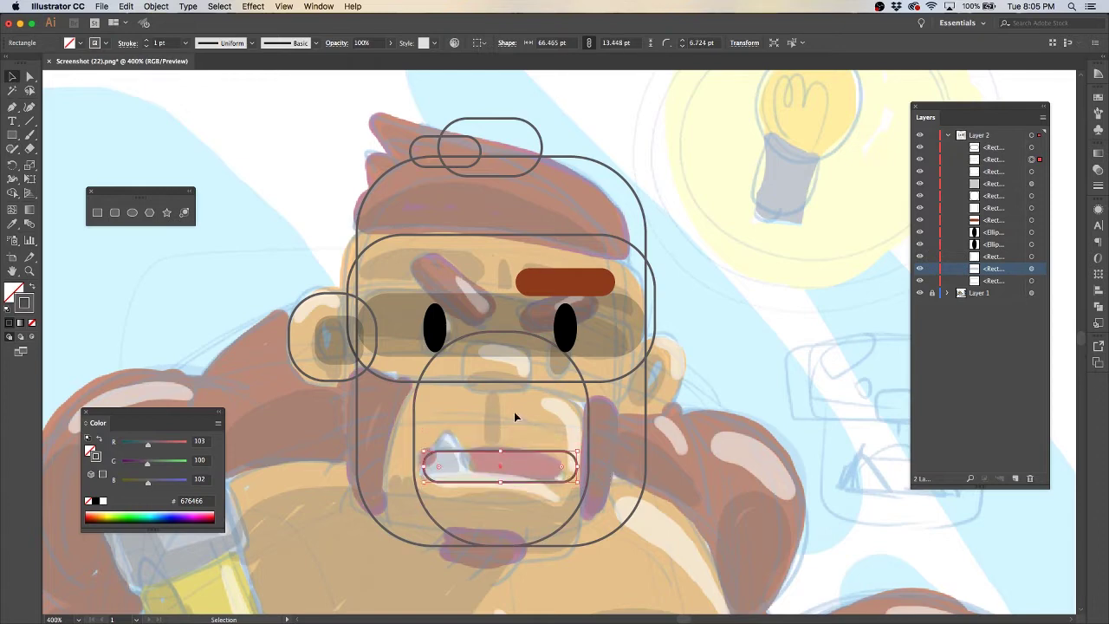
click(518, 418)
Draw a small pill-shaped rounded rectangle for the tooth
key(m)
drag(438, 431, 477, 482)
drag(464, 444, 457, 454)
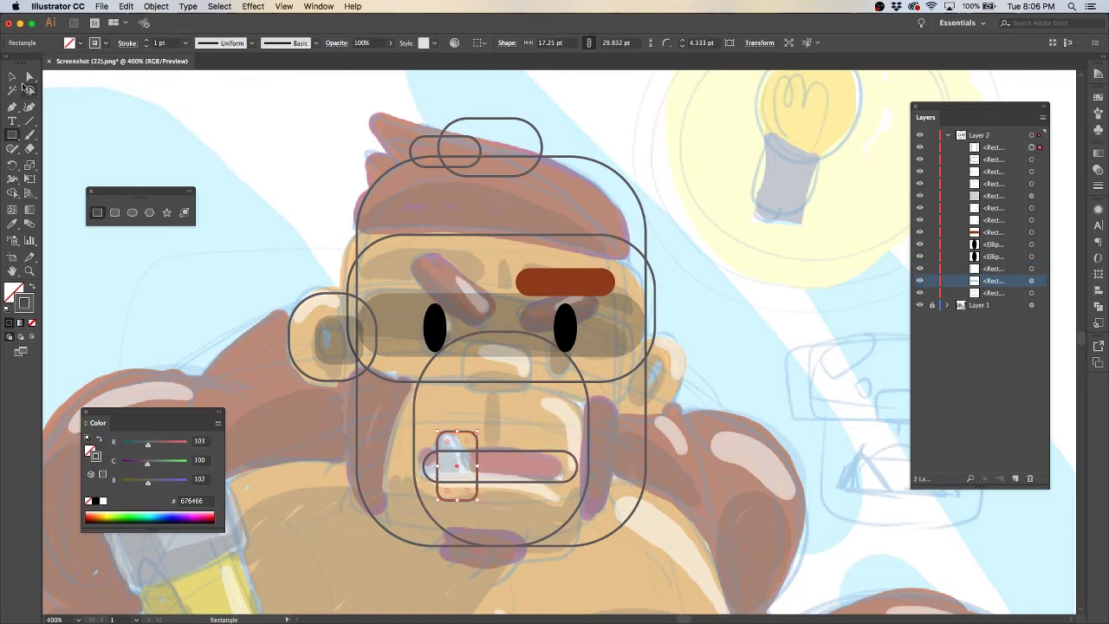
key(a)
click(768, 370)
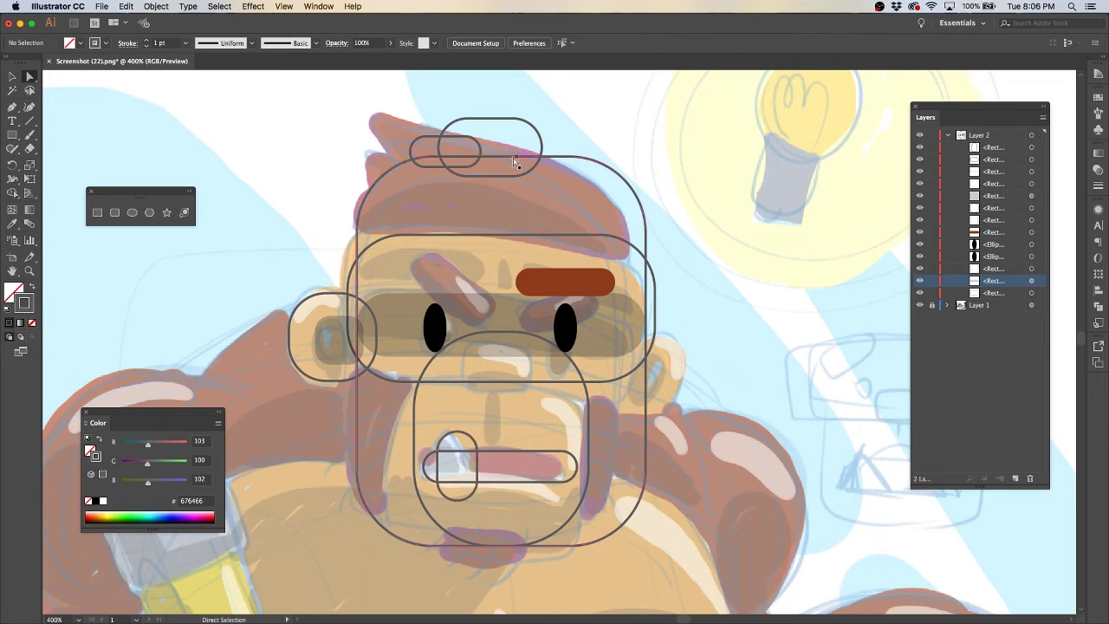
Copy the tooth pill up and reshape it into a flat nose
alt+drag(465, 436, 504, 349)
drag(520, 415, 507, 370)
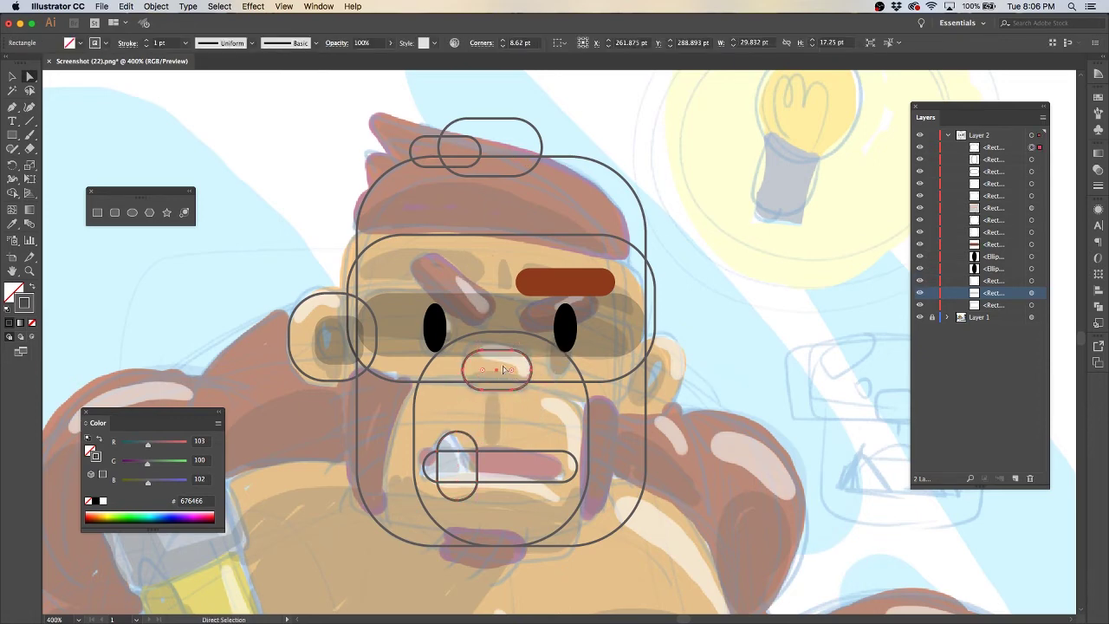
click(832, 317)
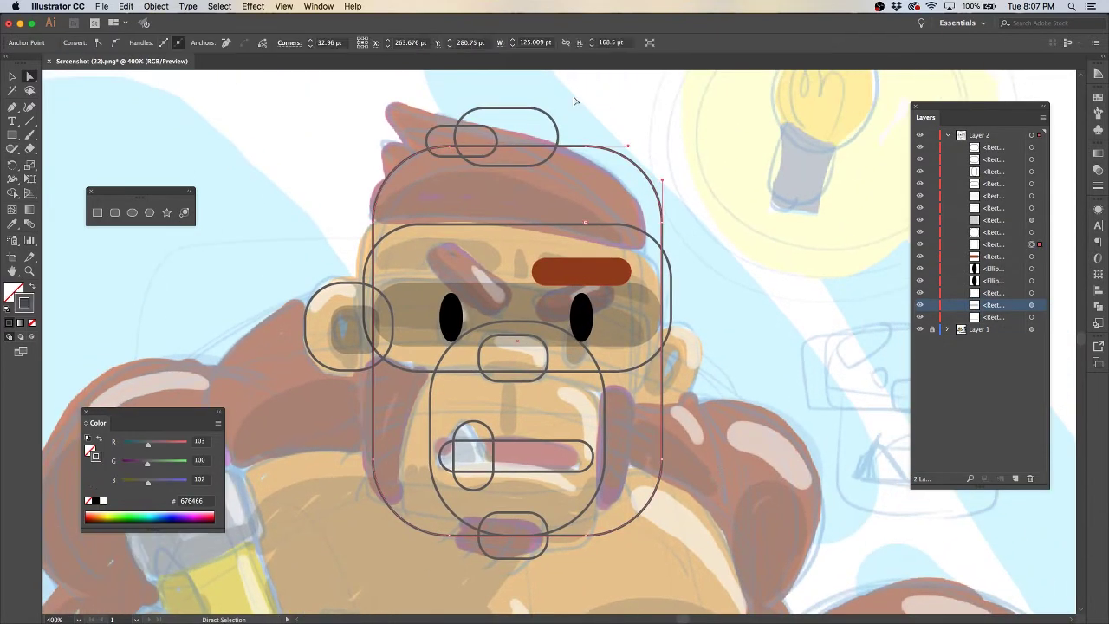
drag(567, 100, 570, 545)
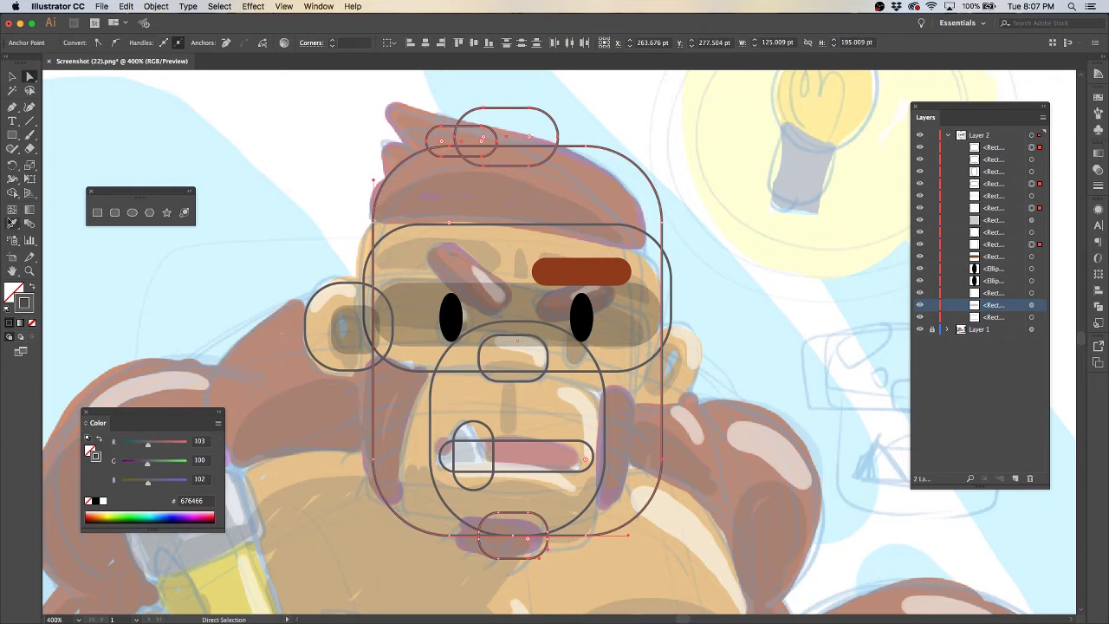
Fill the head and chin shapes brown, keeping the eye band and eyes on top
click(156, 6)
click(364, 52)
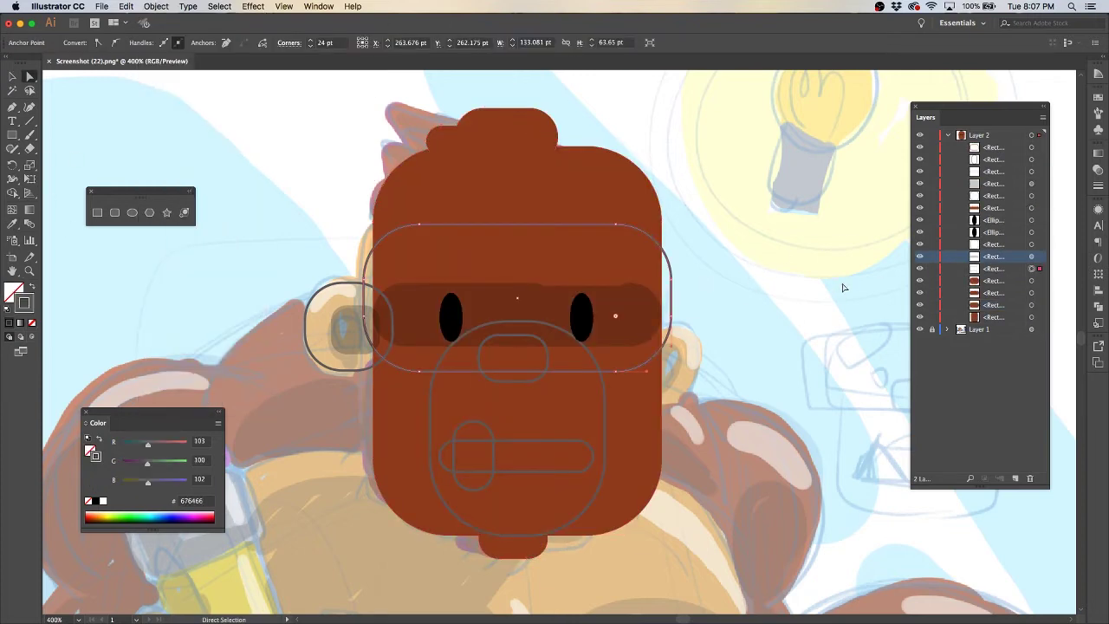
shift+click(604, 454)
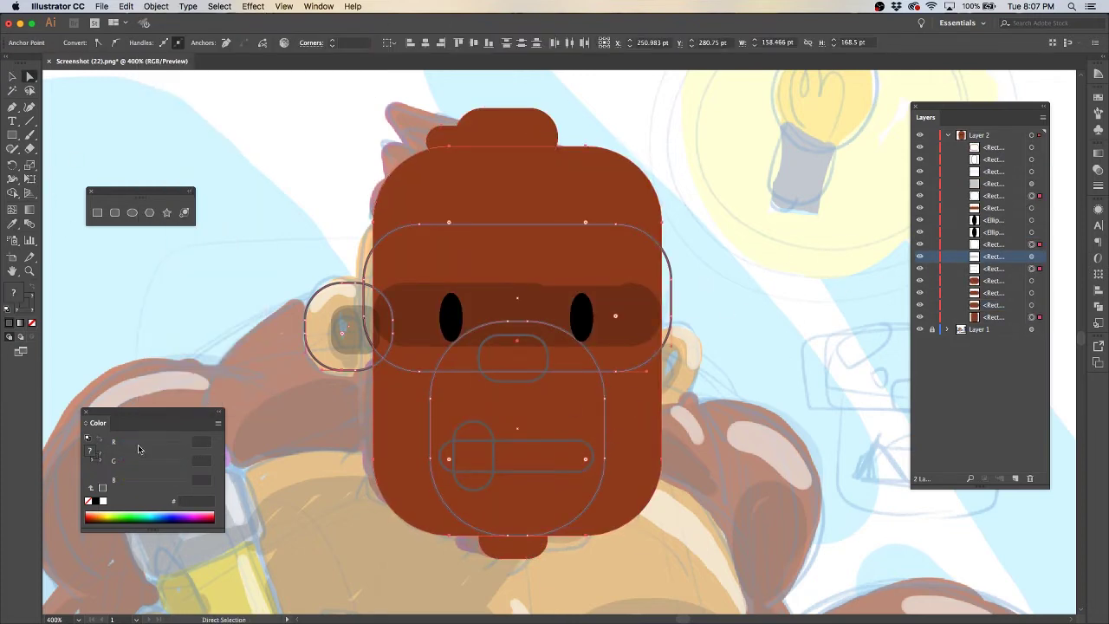
drag(139, 448, 174, 517)
key(ctrl+z)
key(ctrl+shift+a)
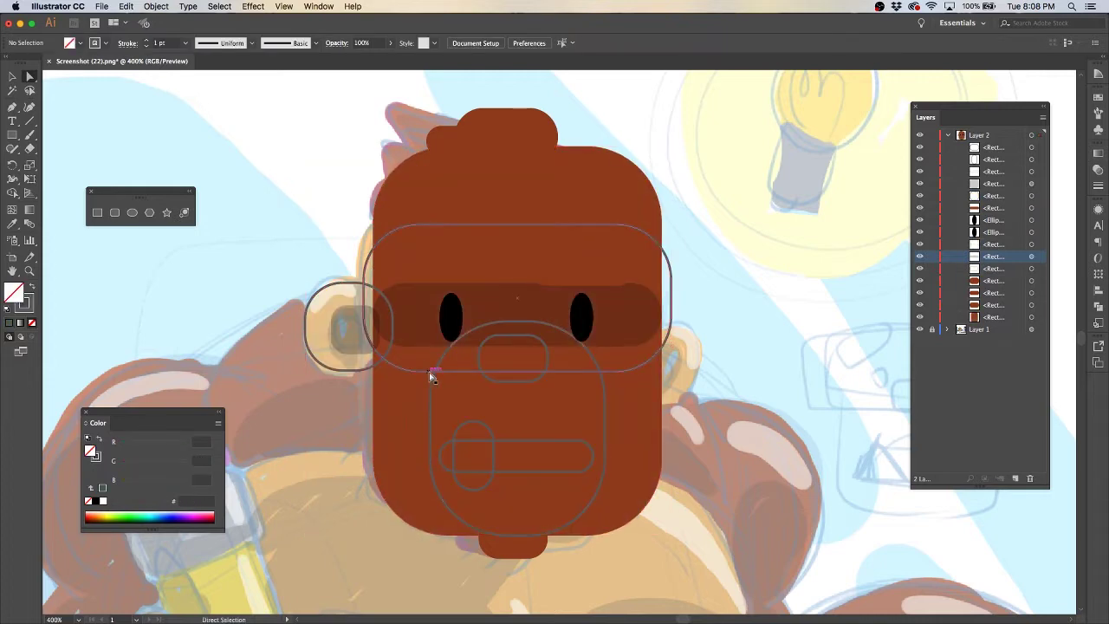
Fill the face shapes tan #AD8966 and send them back one level
click(430, 376)
drag(130, 460, 150, 483)
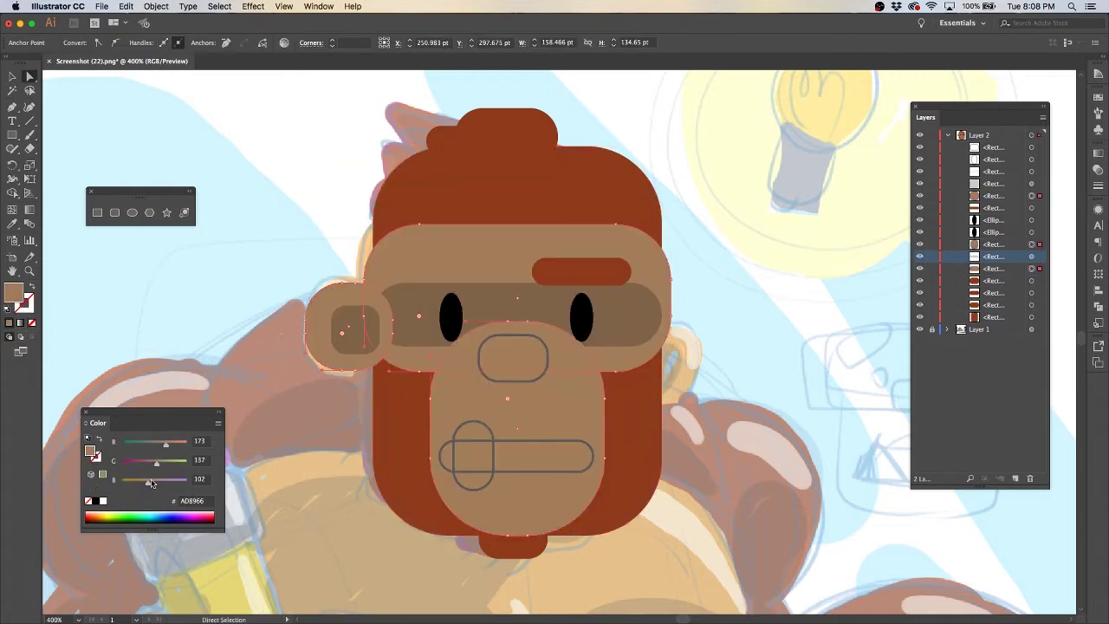
key(ctrl+[)
key(ctrl+shift+a)
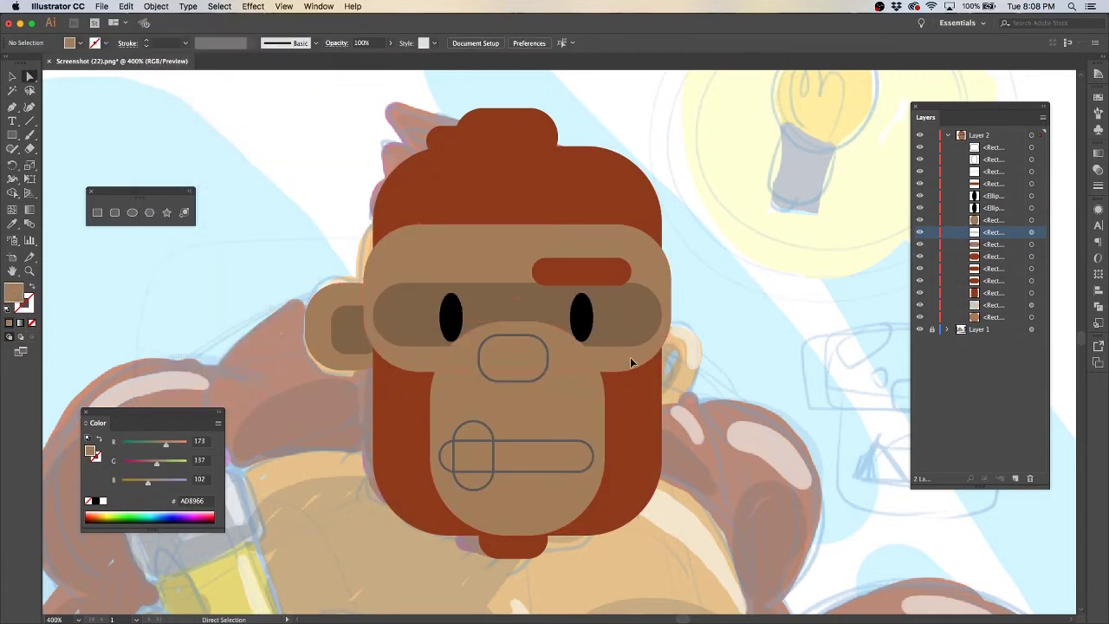
Paste 25%-opacity black shadow copies behind the face band and the nose
click(631, 363)
key(ctrl+c)
key(ctrl+b)
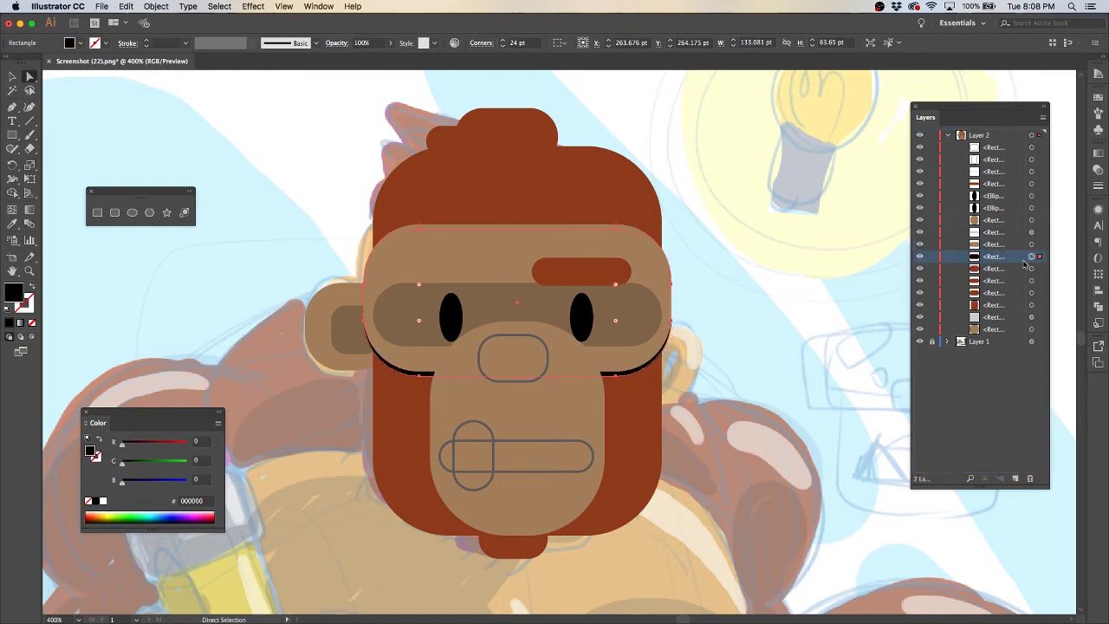
key(ctrl+shift+F10)
click(830, 289)
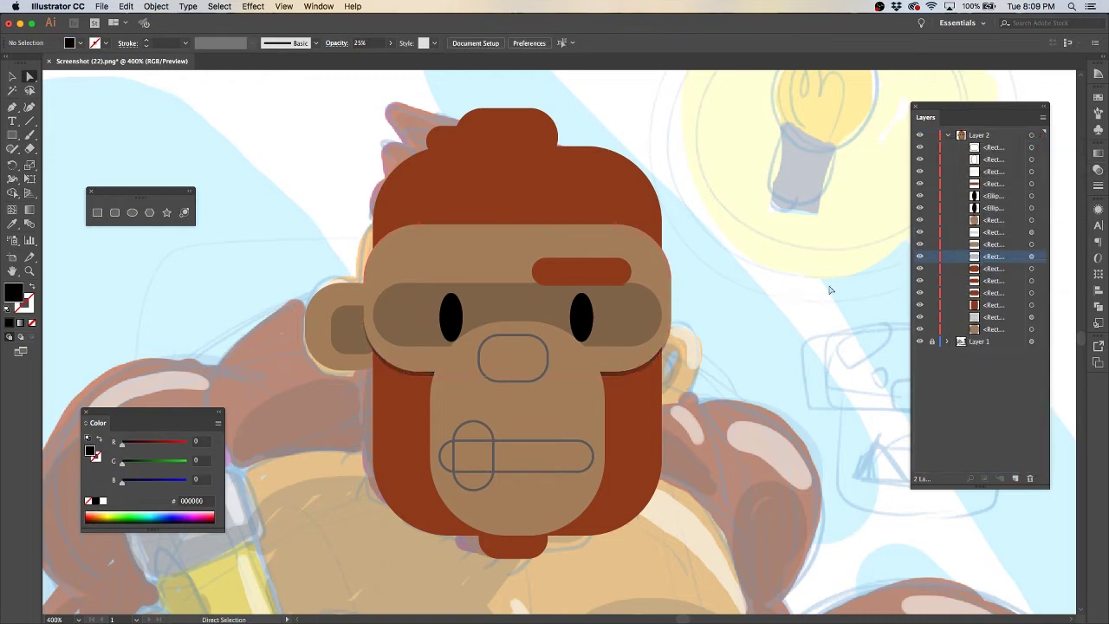
click(531, 386)
key(ctrl+c)
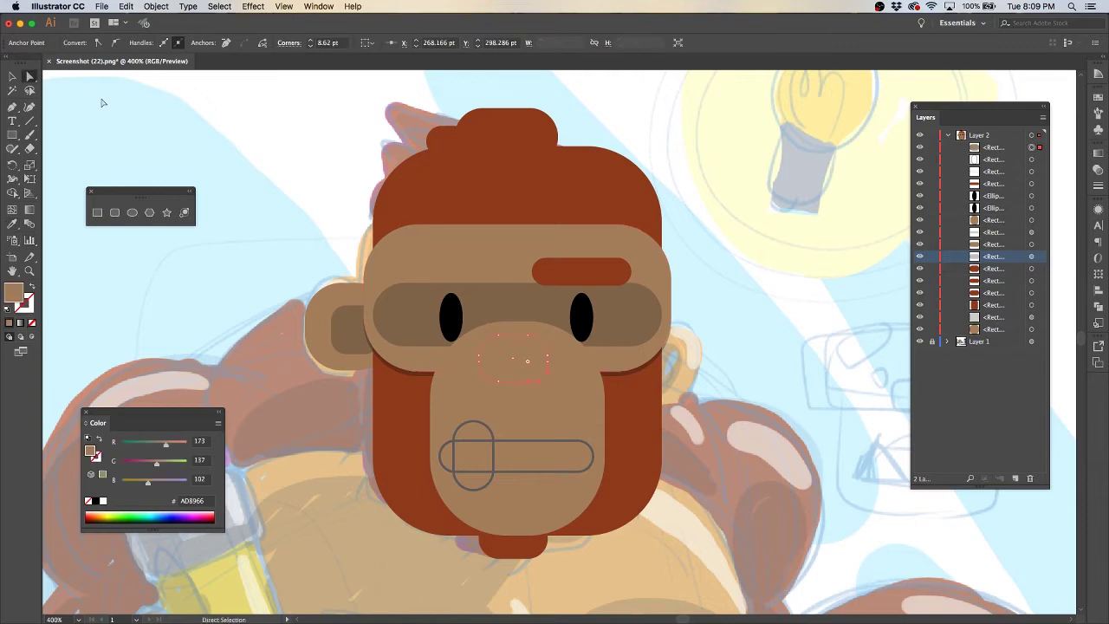
key(ctrl+b)
key(ctrl+shift+F10)
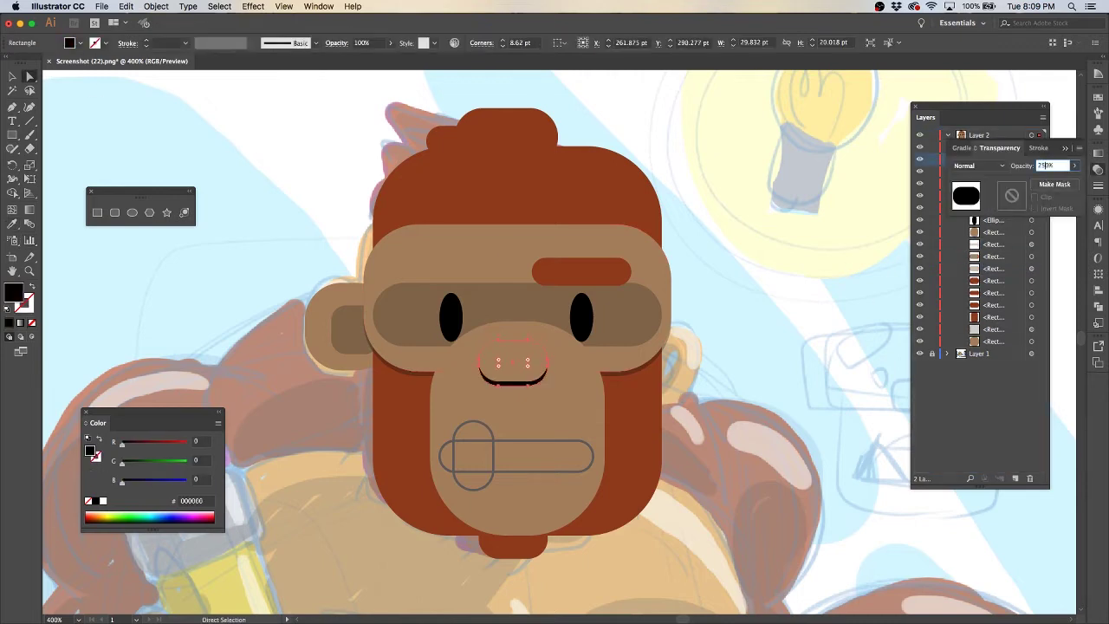
key(Return)
click(804, 288)
Bring the chin shape to the front and preview the head artwork without panels
click(518, 416)
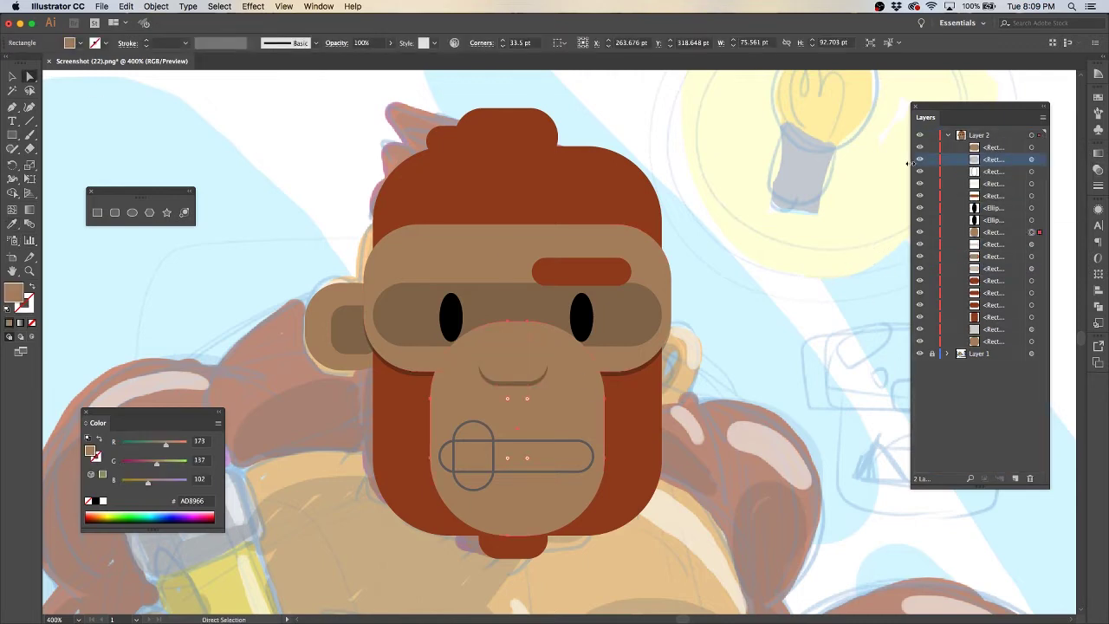
key(i)
key(ctrl+z)
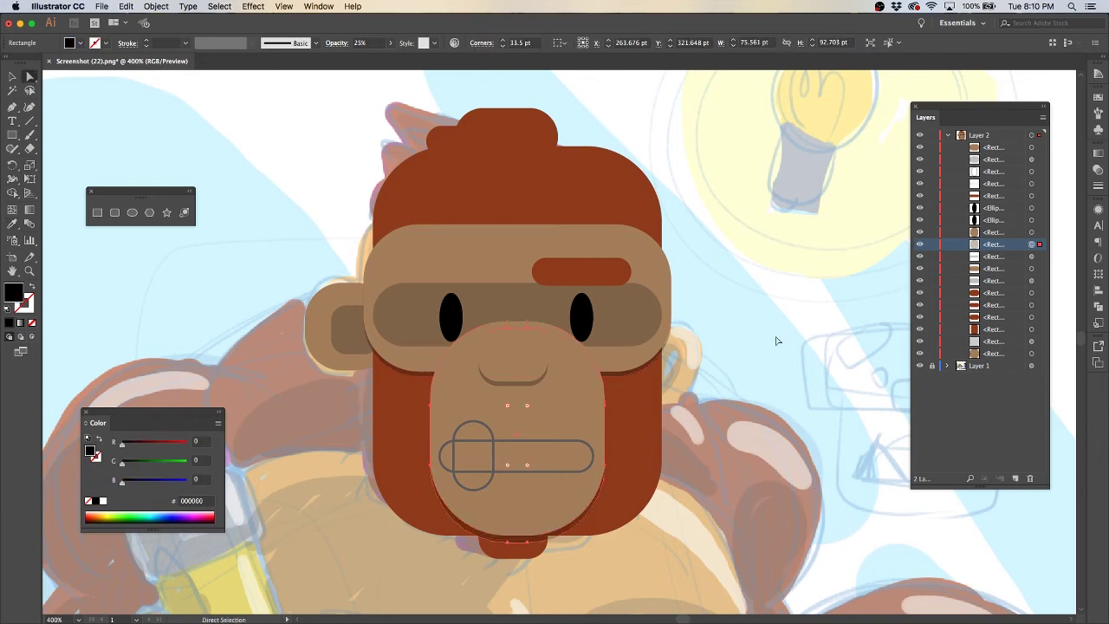
key(a)
key(ctrl+z)
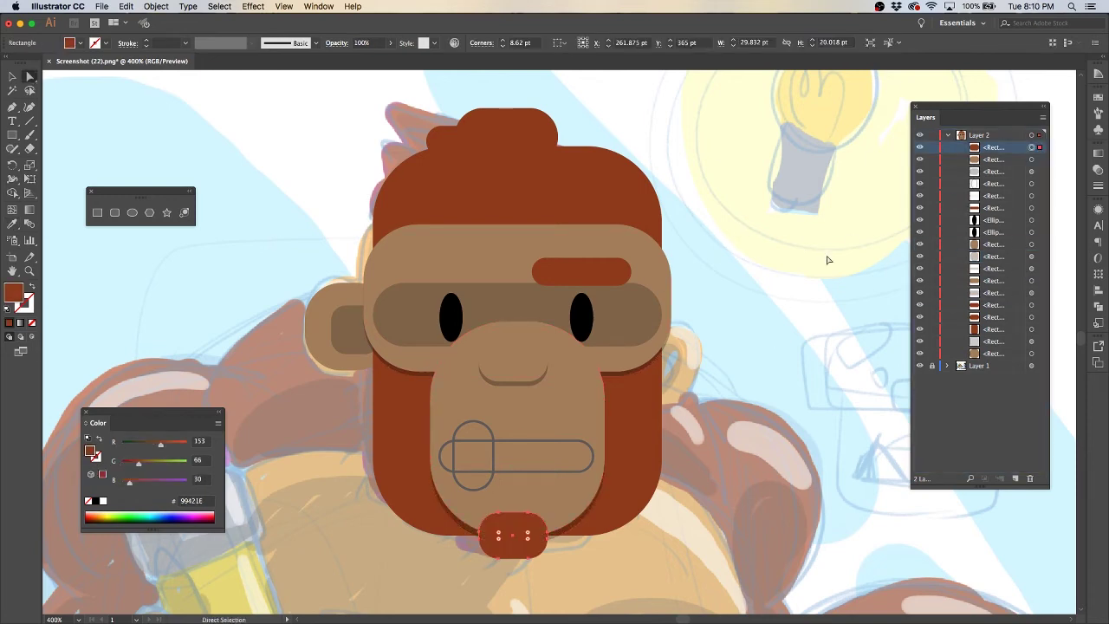
scroll(827, 260, down, 2)
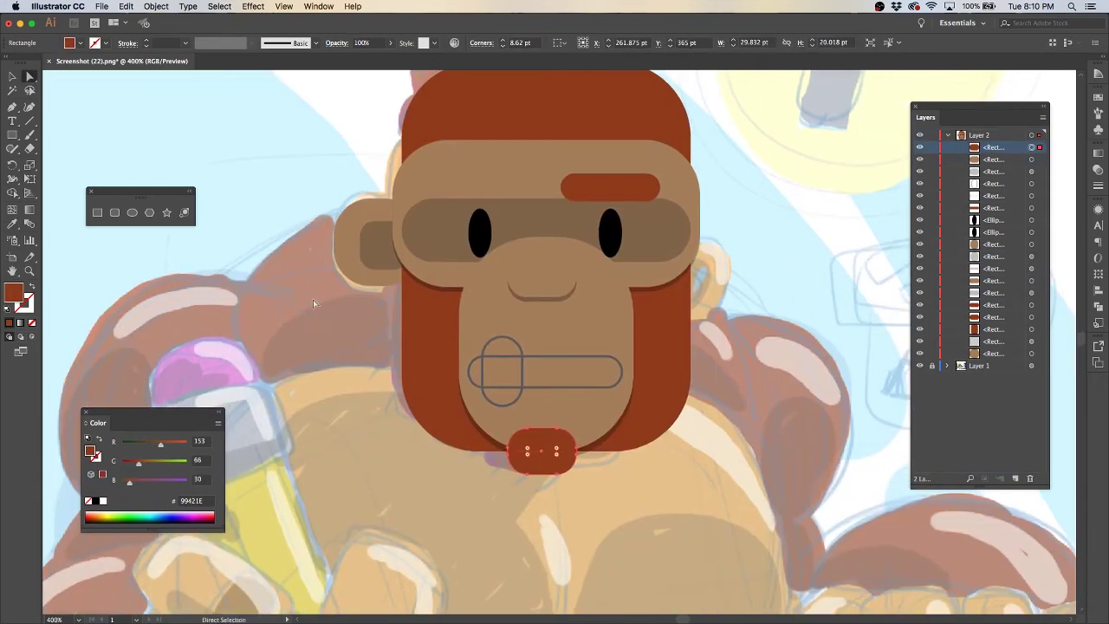
click(559, 517)
scroll(559, 517, up, 2)
key(shift+Tab)
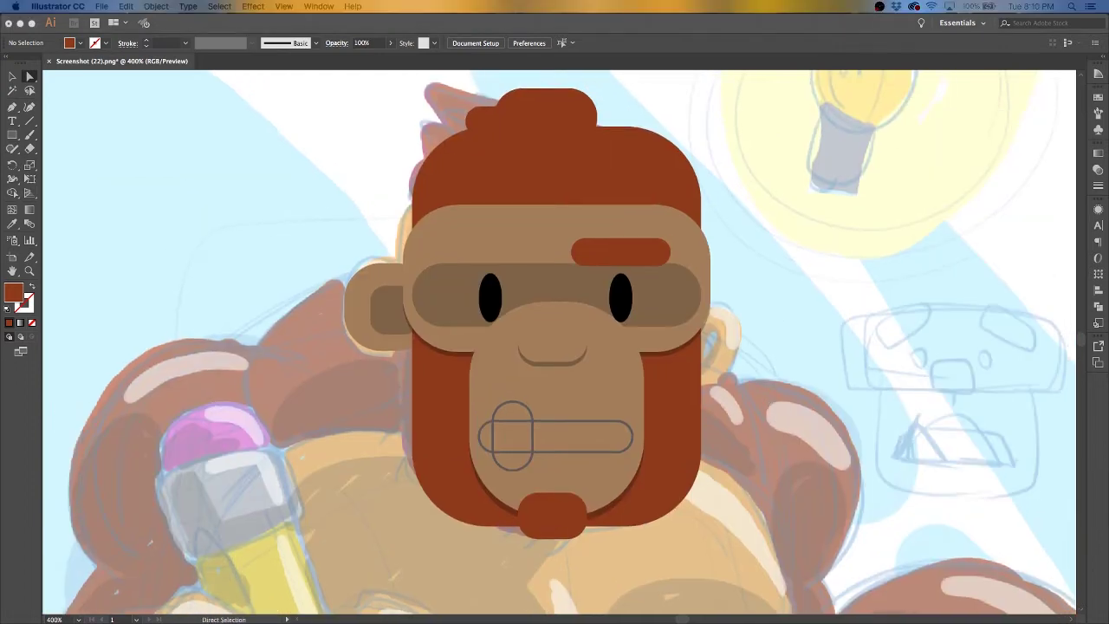
key(shift+Tab)
key(ctrl+z)
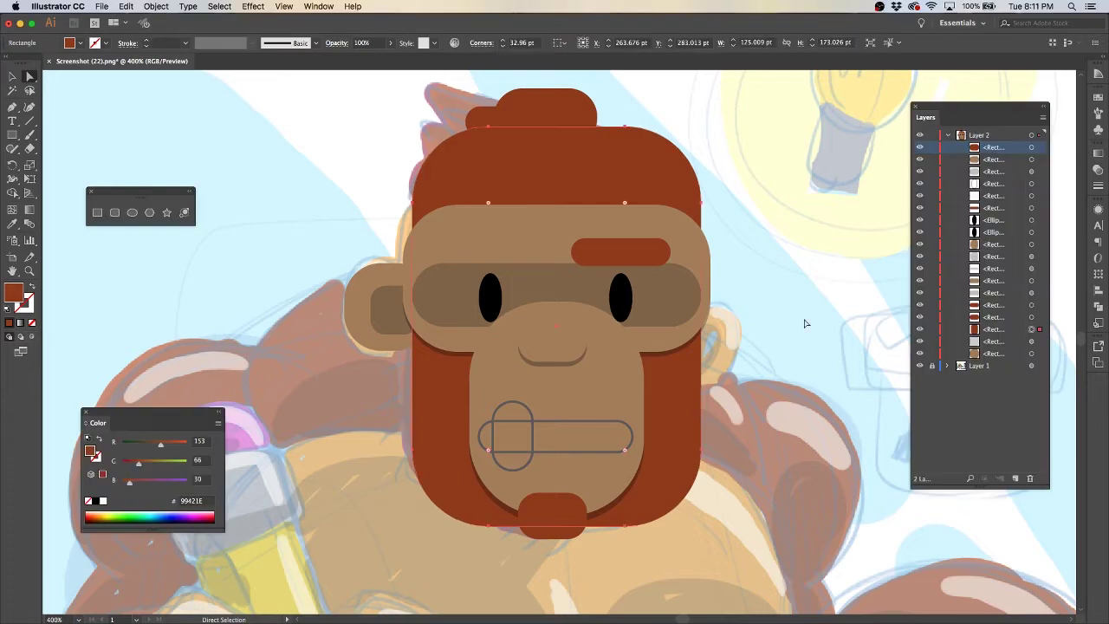
Select the hair bump, brow bar and chin and fill them deep maroon #663333
shift+click(1031, 316)
shift+click(1032, 304)
shift+click(1032, 207)
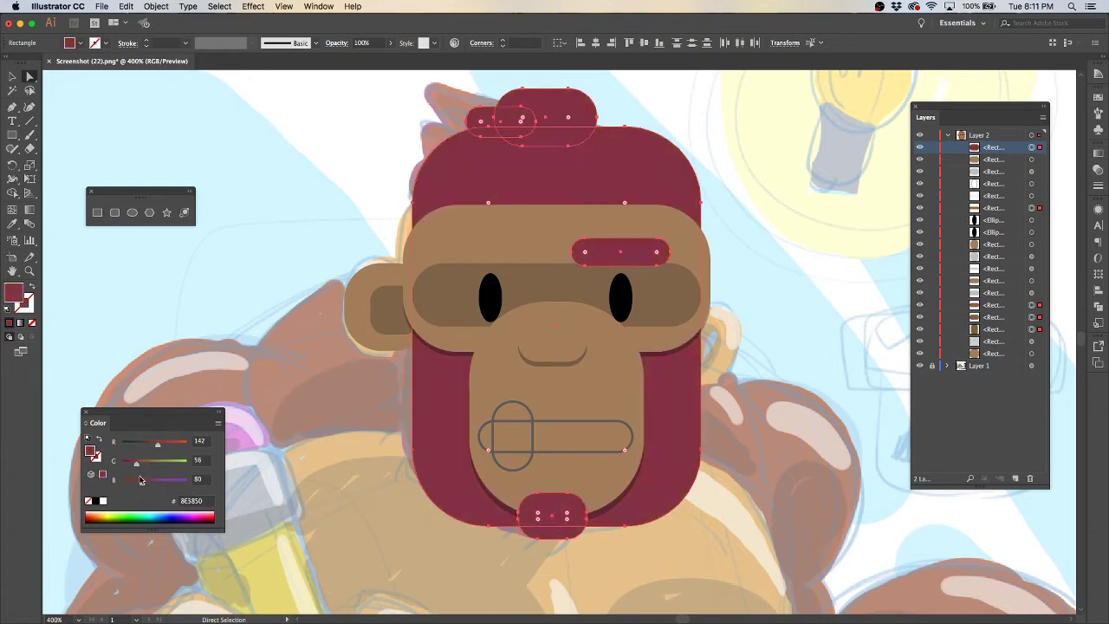
drag(160, 444, 150, 451)
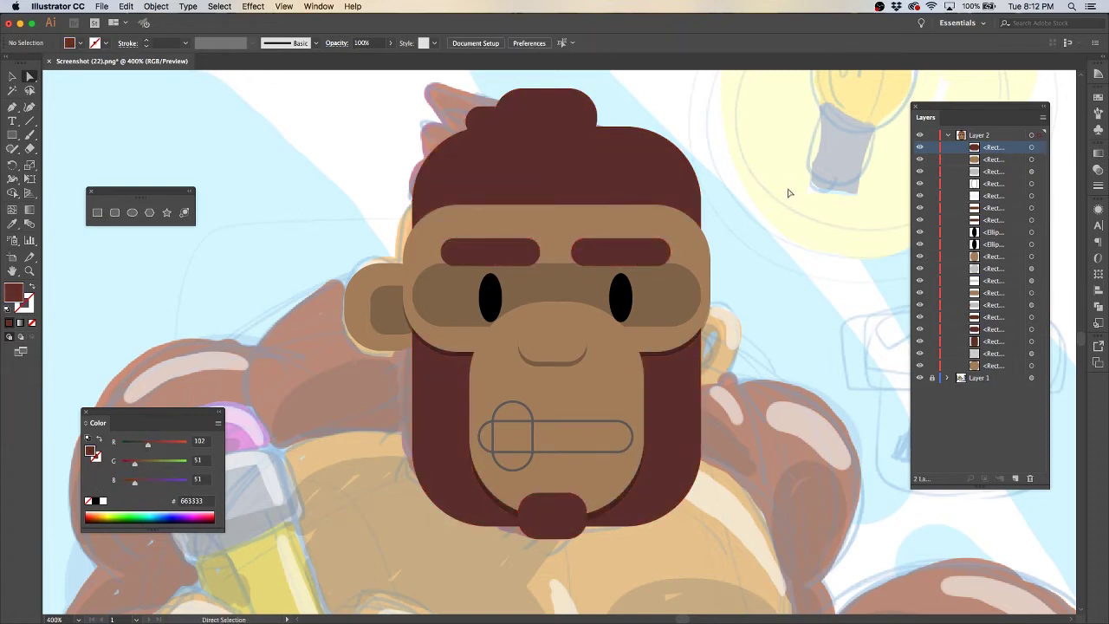
Copy both brow bars and paste copies to form faint shadows beneath the brows
click(622, 252)
shift+click(490, 252)
key(super+c)
key(super+f)
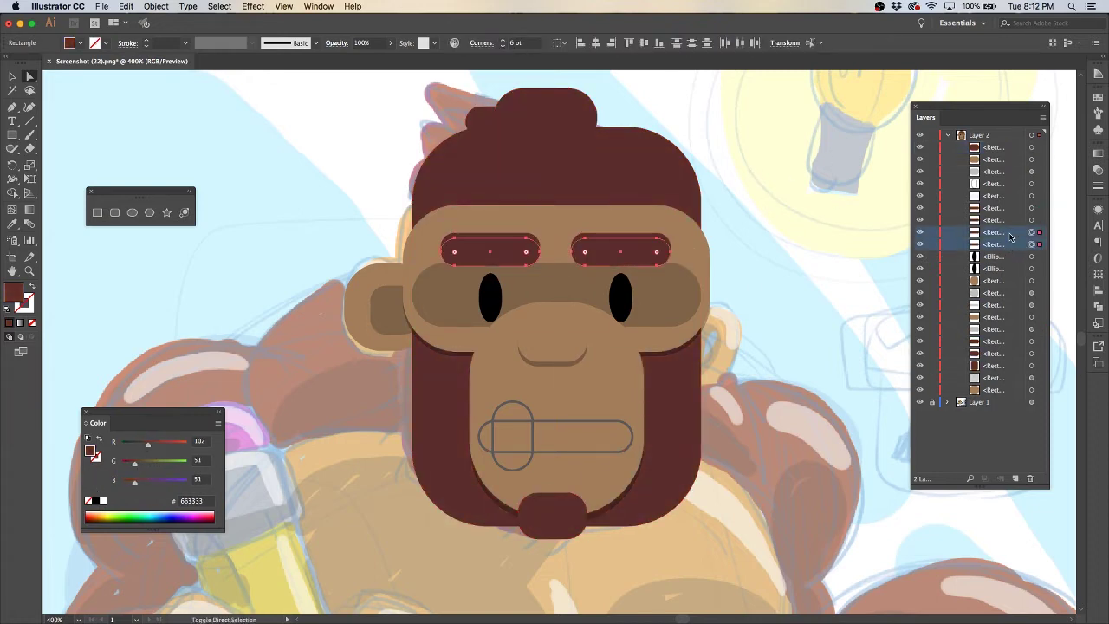
shift+click(1031, 220)
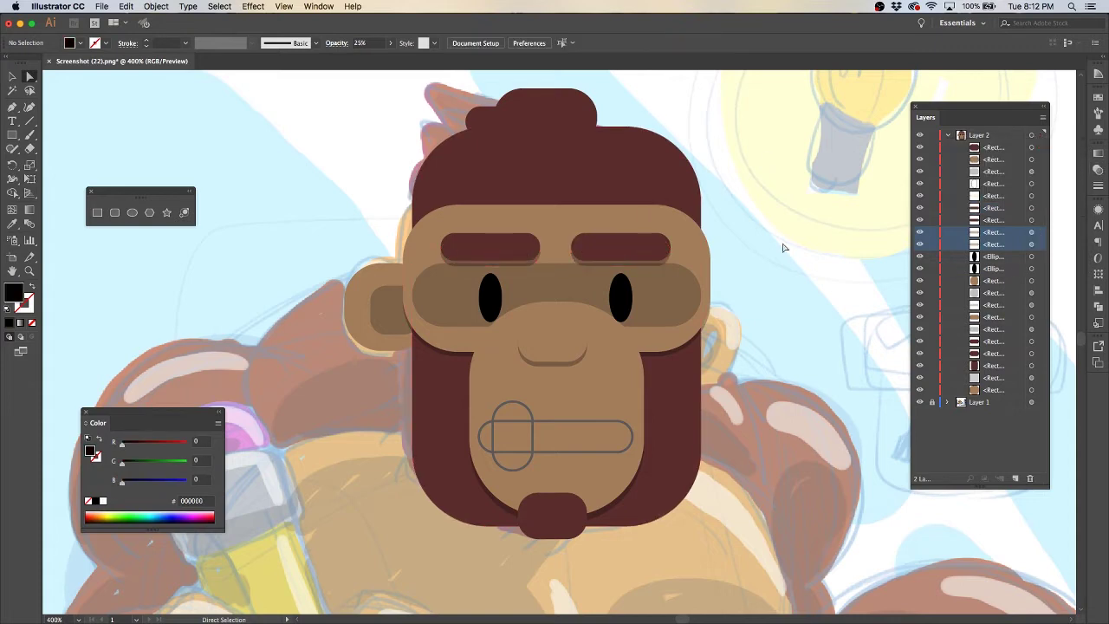
click(507, 321)
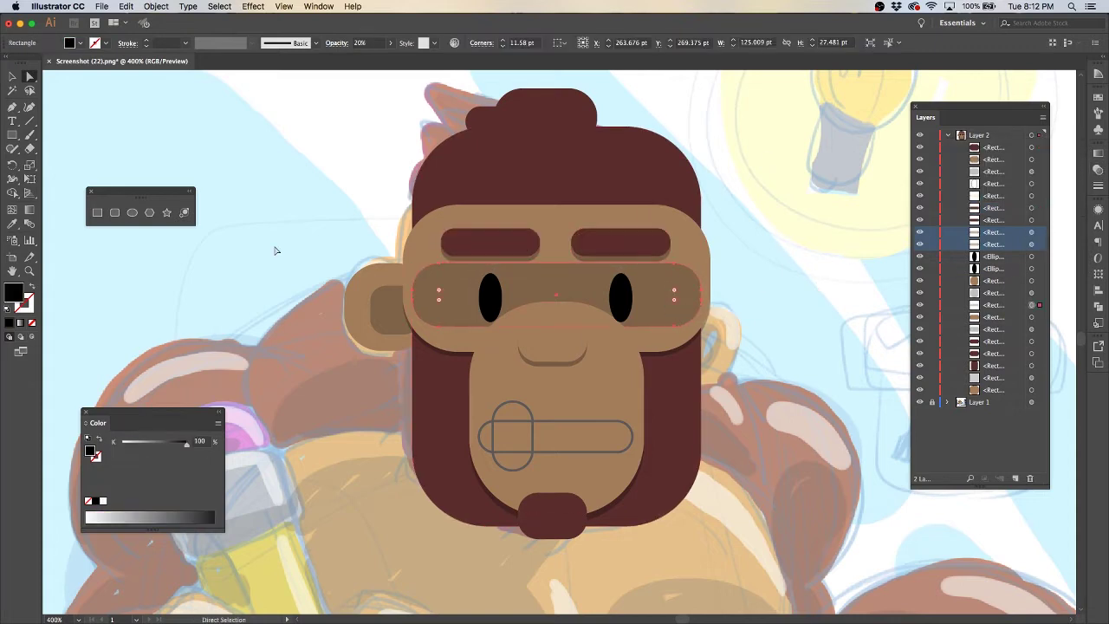
key(v)
click(776, 267)
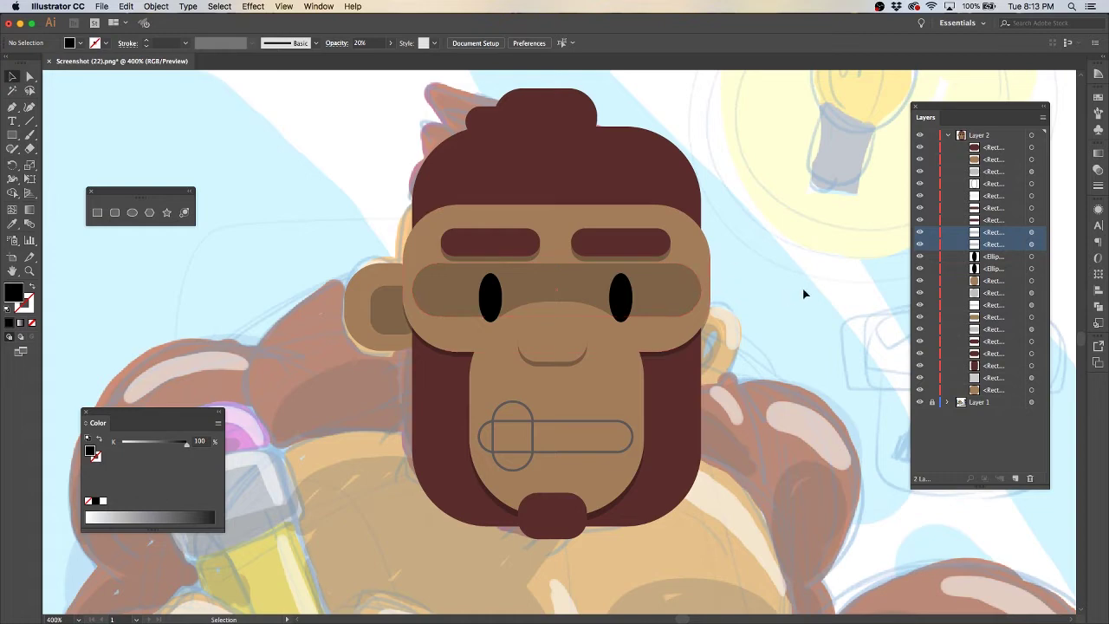
Draw a translucent philtrum rectangle and round its corners fully
scroll(560, 405, up, 3)
mouse_move(545, 355)
mouse_down()
mouse_move(561, 405)
mouse_move(634, 250)
mouse_up()
key(a)
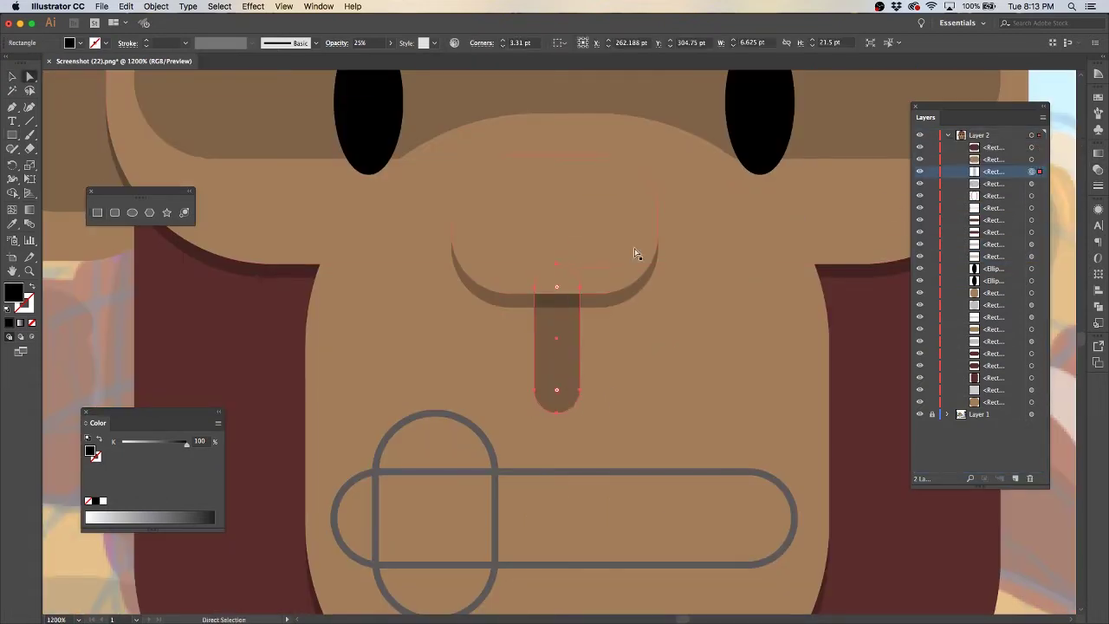
drag(557, 347, 557, 395)
click(1055, 544)
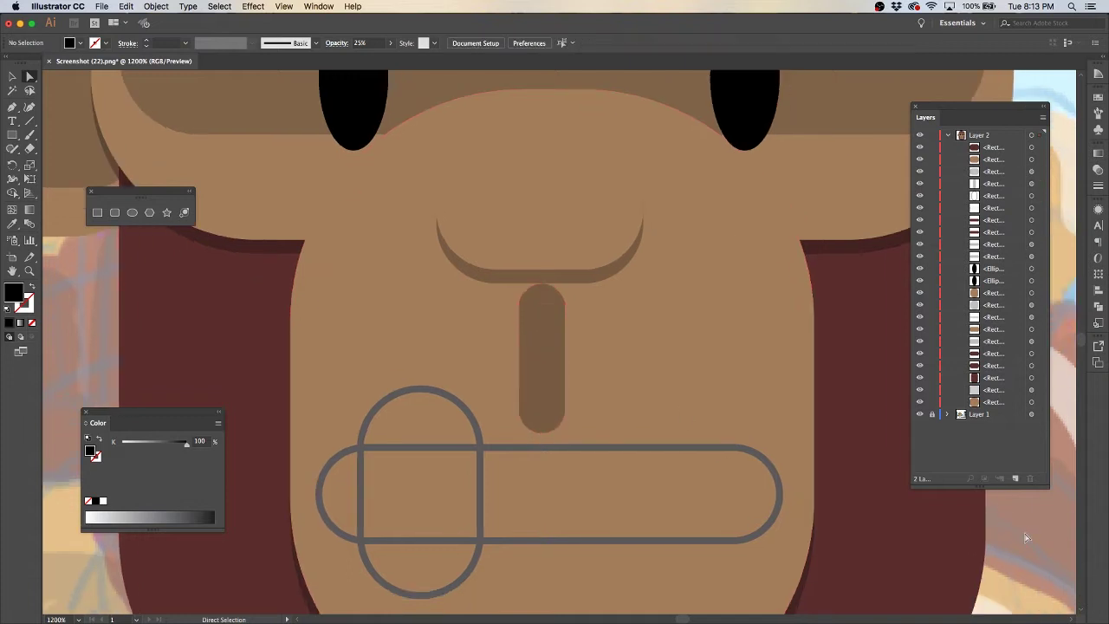
Fill the mouth rounded rectangle crimson #940041
scroll(627, 446, down, 3)
click(627, 446)
click(149, 461)
click(104, 475)
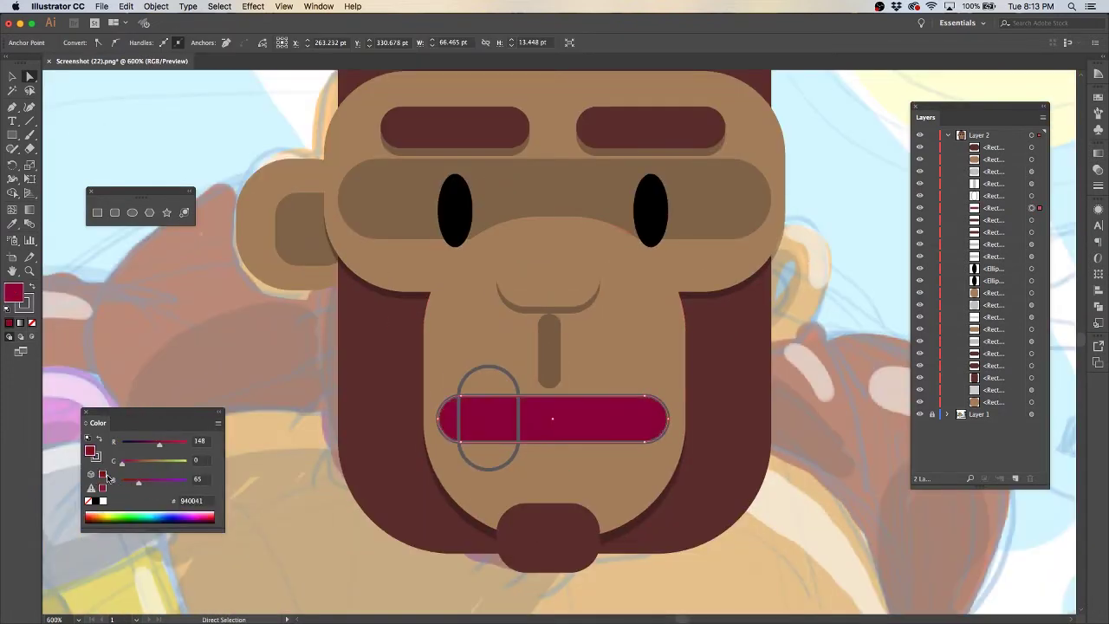
click(488, 394)
key(shift+Tab)
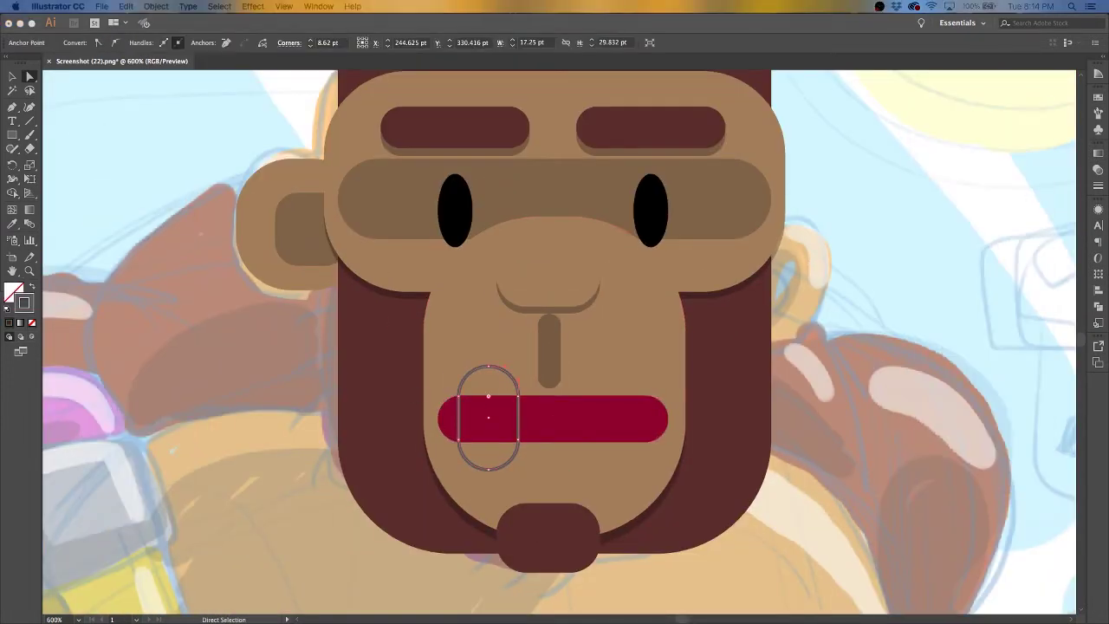
key(shift+Tab)
Eyedrop salmon onto the nose and the forehead band
click(559, 288)
key(i)
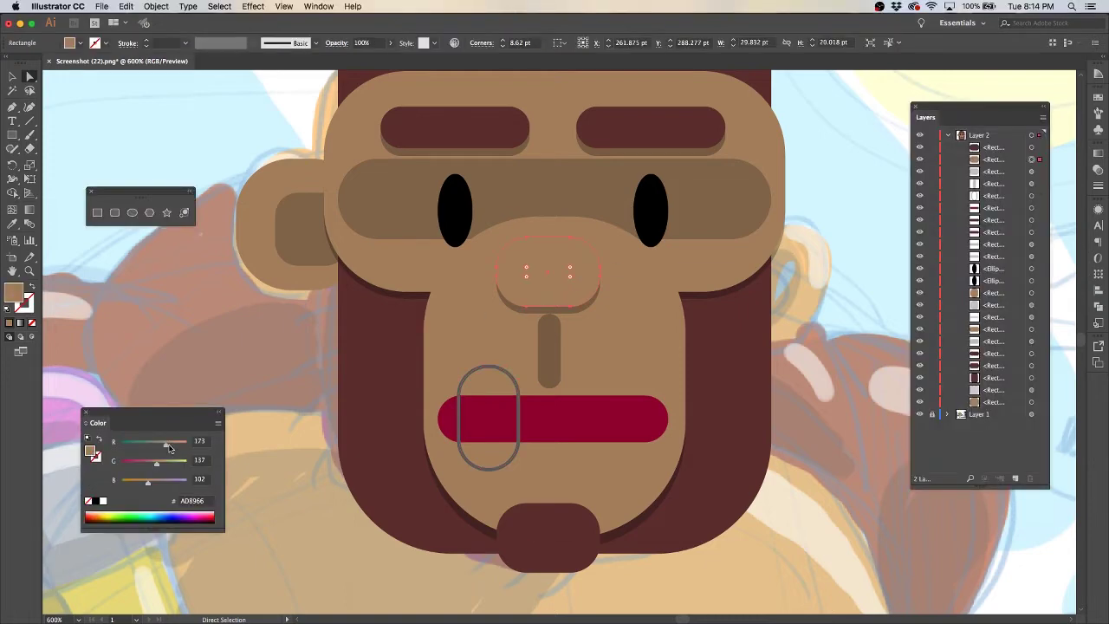
click(525, 261)
click(525, 262)
Pull the lower-face muzzle's top edge upward
key(v)
scroll(576, 467, down, 1)
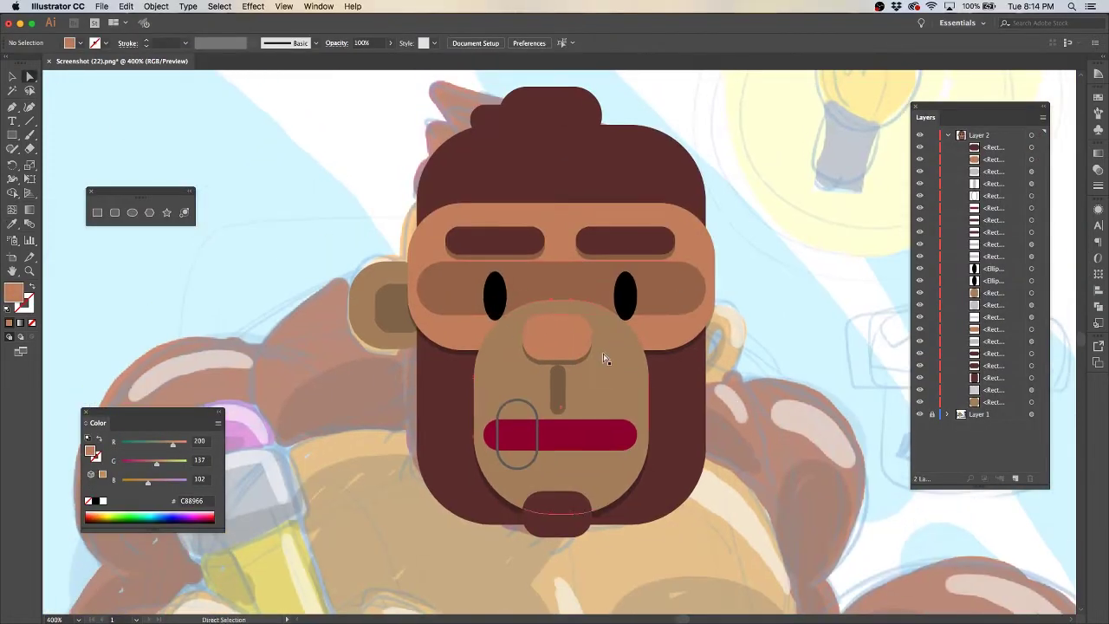
click(561, 390)
drag(563, 305, 563, 317)
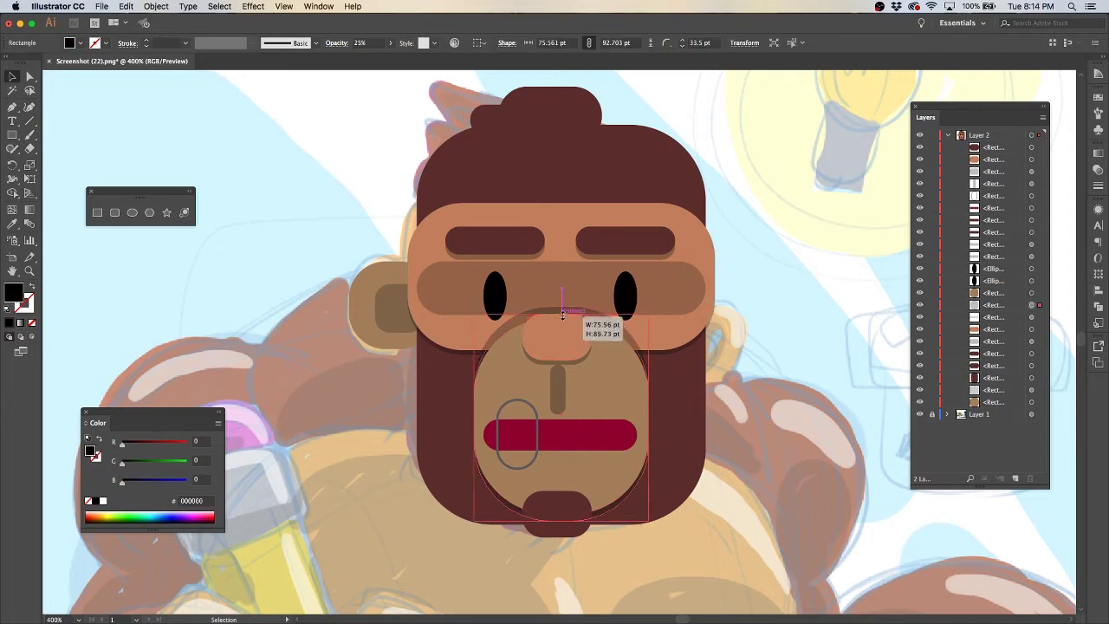
Widen the lower-face muzzle across the face
click(794, 299)
click(604, 392)
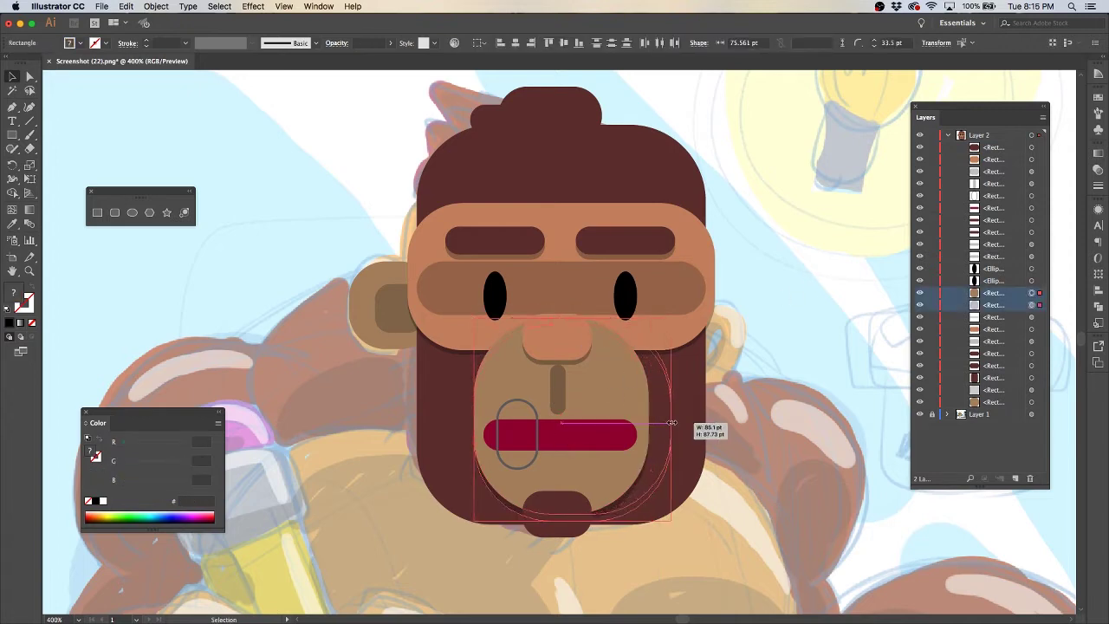
drag(649, 428, 658, 429)
click(744, 377)
Save the file as Deno Flats.ai
click(1032, 196)
key(ctrl+s)
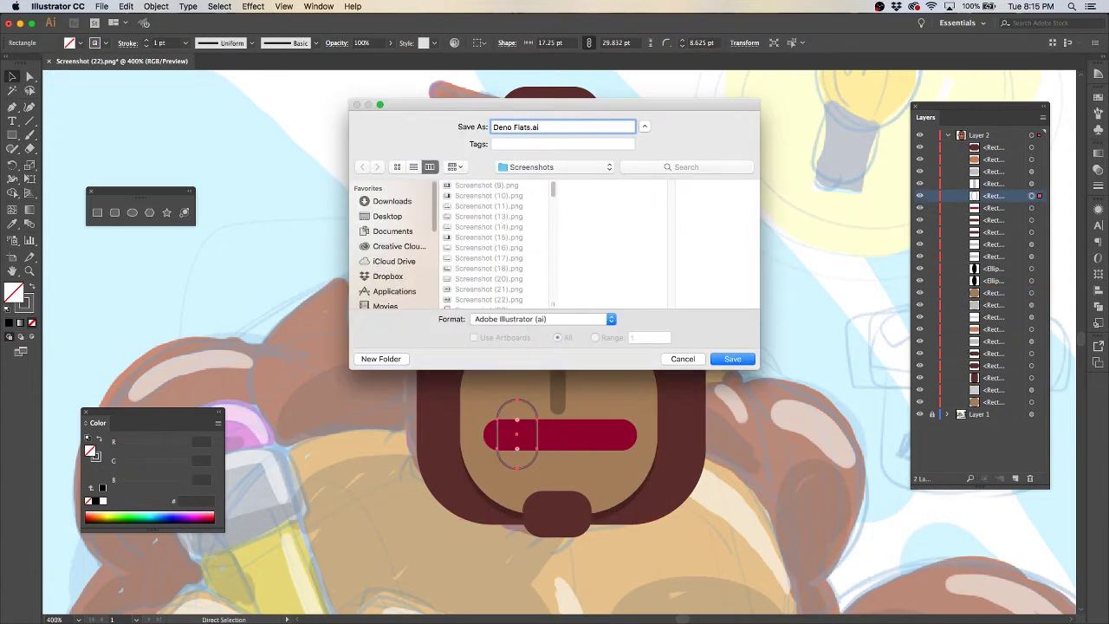
click(555, 166)
click(572, 234)
click(732, 358)
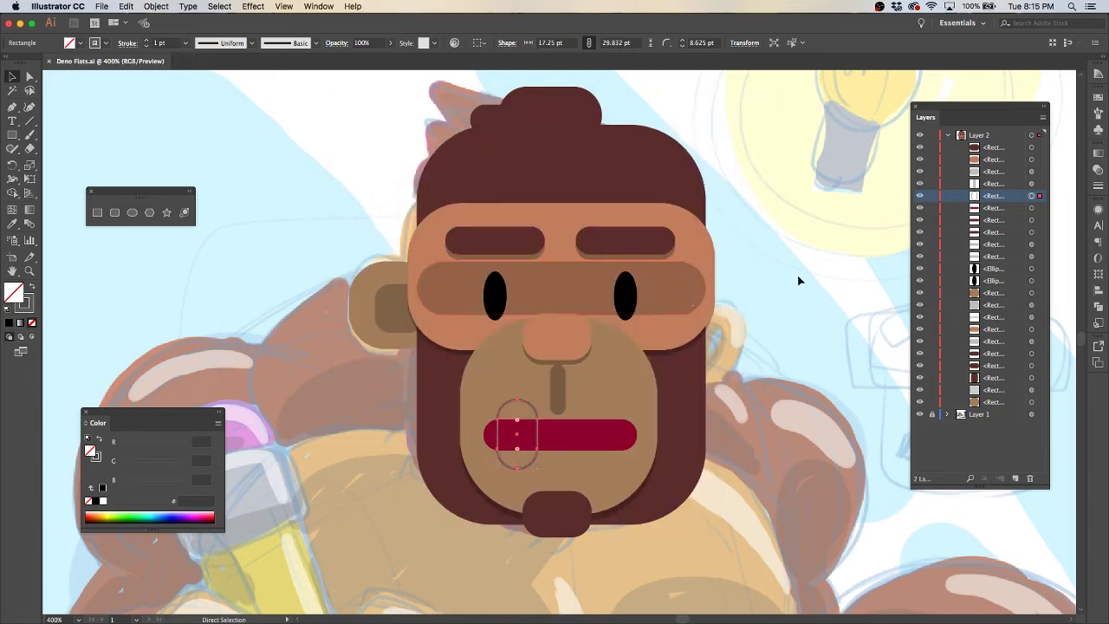
Make the oval a white-filled tooth on the mouth bar and thin the mouth bar
key(v)
key(shift+x)
key(ctrl+plus)
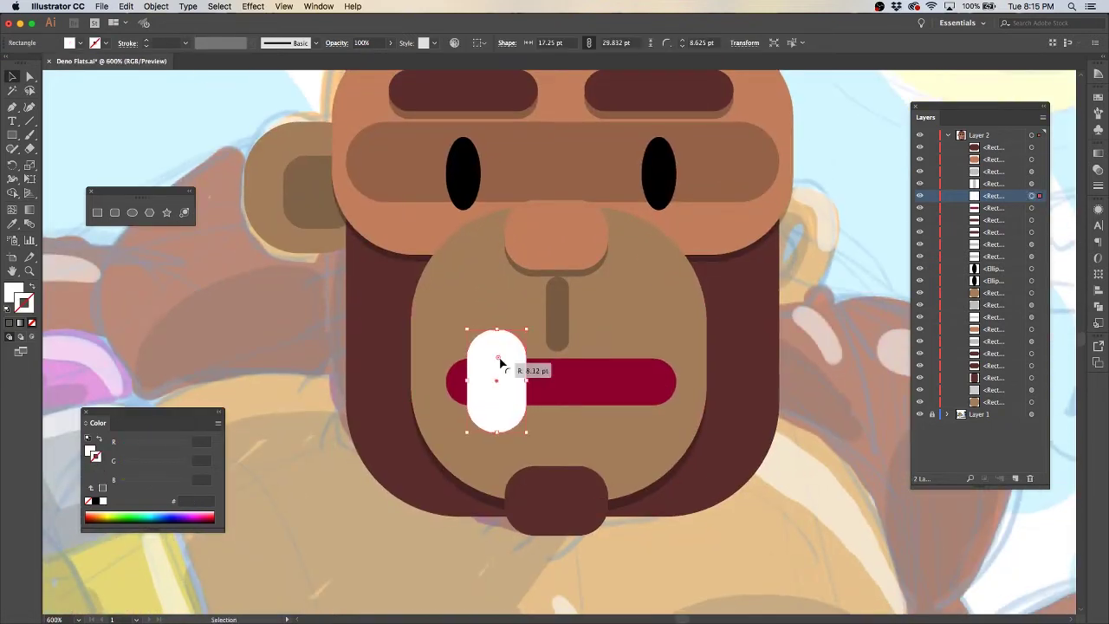
drag(500, 362, 512, 376)
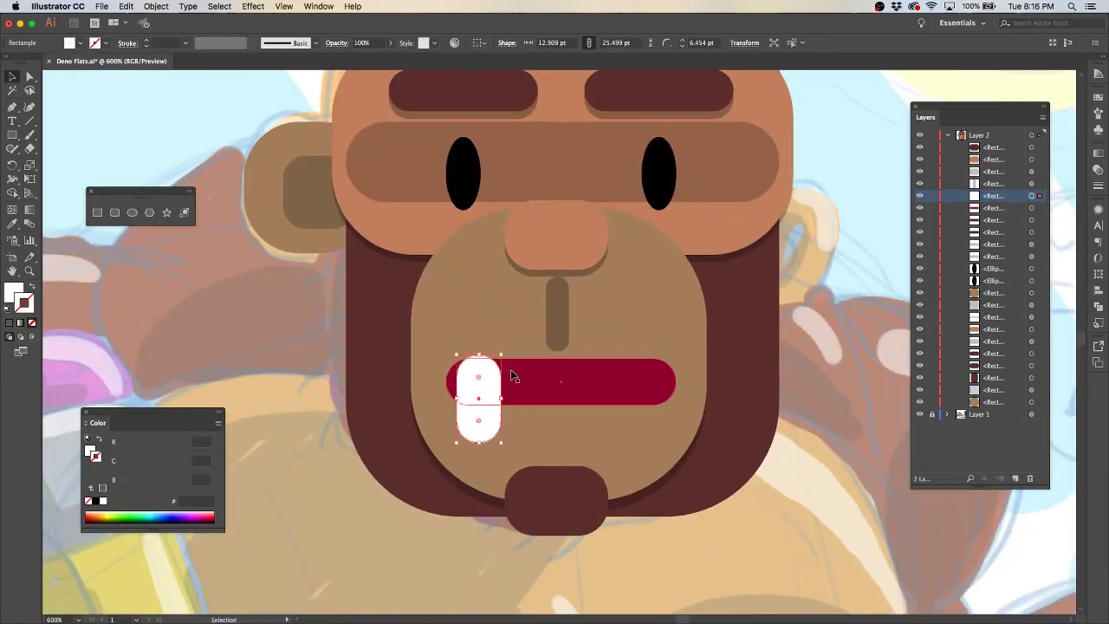
click(607, 381)
drag(664, 376, 478, 371)
Flatten the tooth's bottom by cutting a rectangle away with Minus Front
key(ctrl+plus)
key(ctrl+plus)
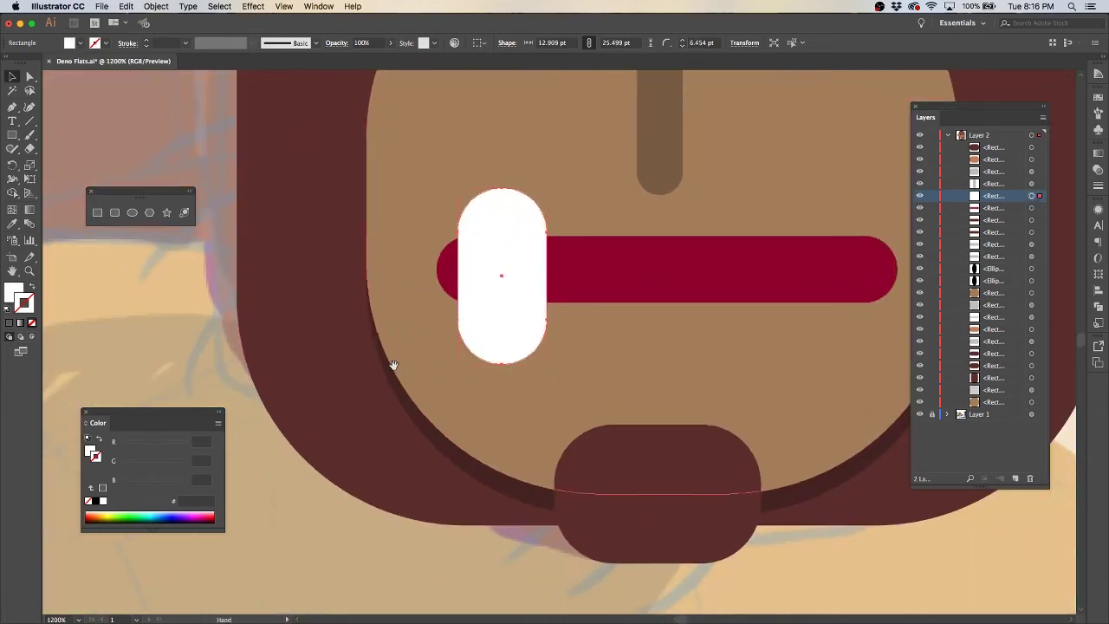
drag(416, 310, 612, 408)
shift+click(501, 225)
key(ctrl+shift+F9)
click(969, 216)
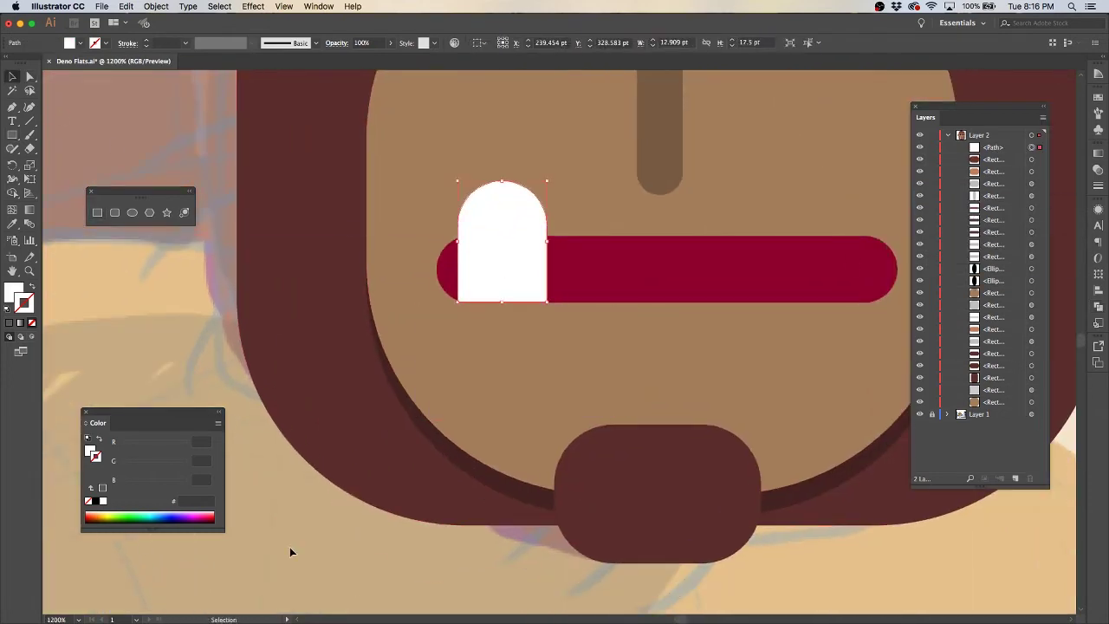
click(602, 272)
click(274, 537)
key(ctrl+minus)
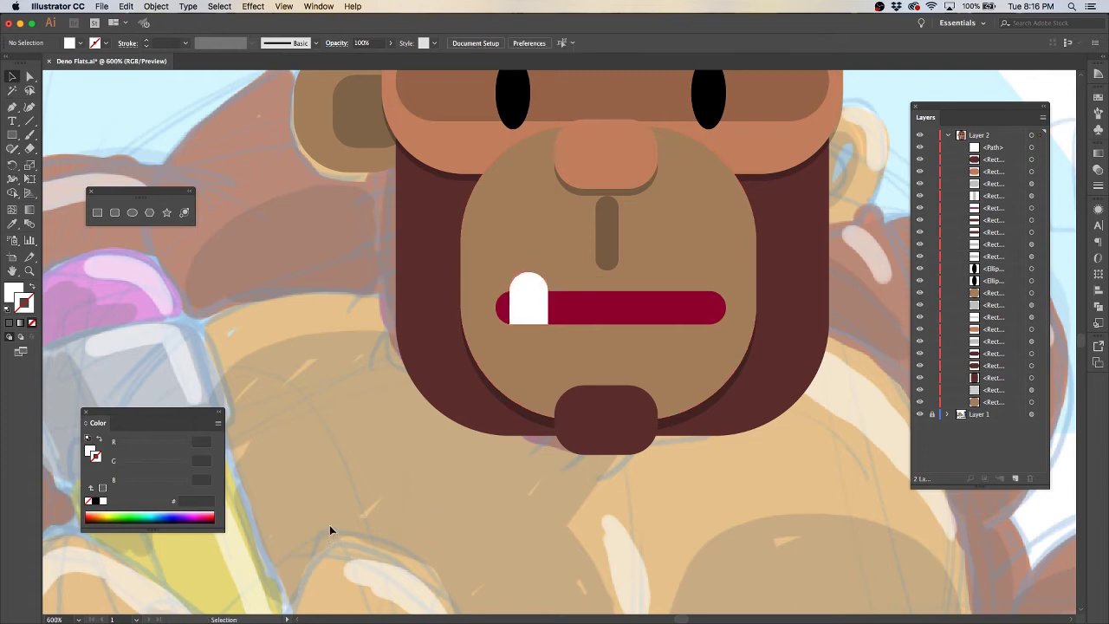
key(ctrl+minus)
key(ctrl+minus)
key(ctrl+minus)
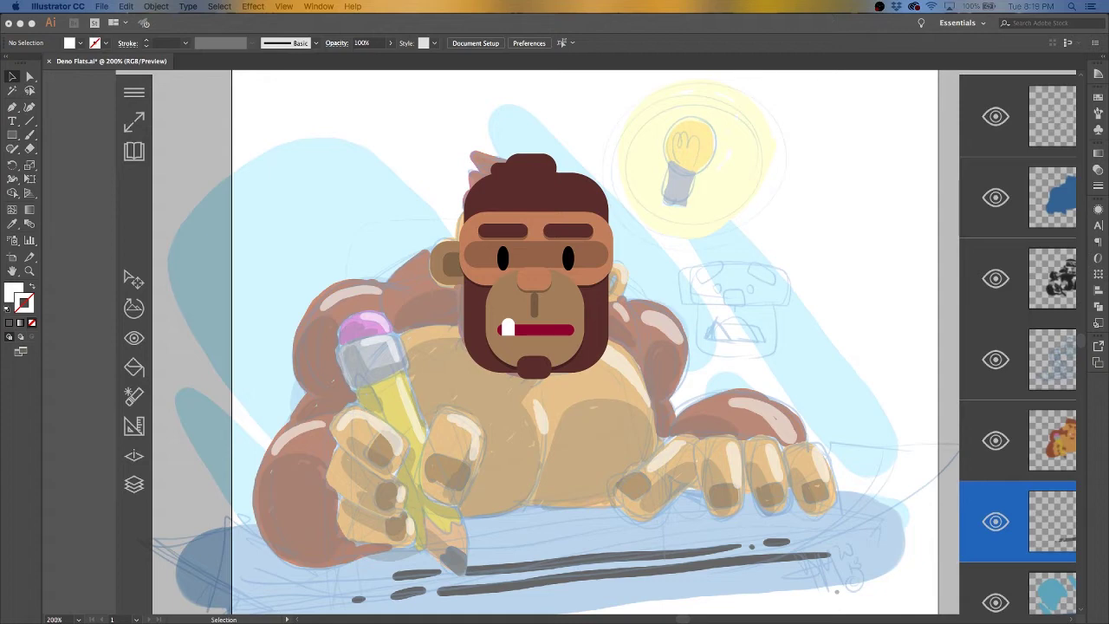
key(Tab)
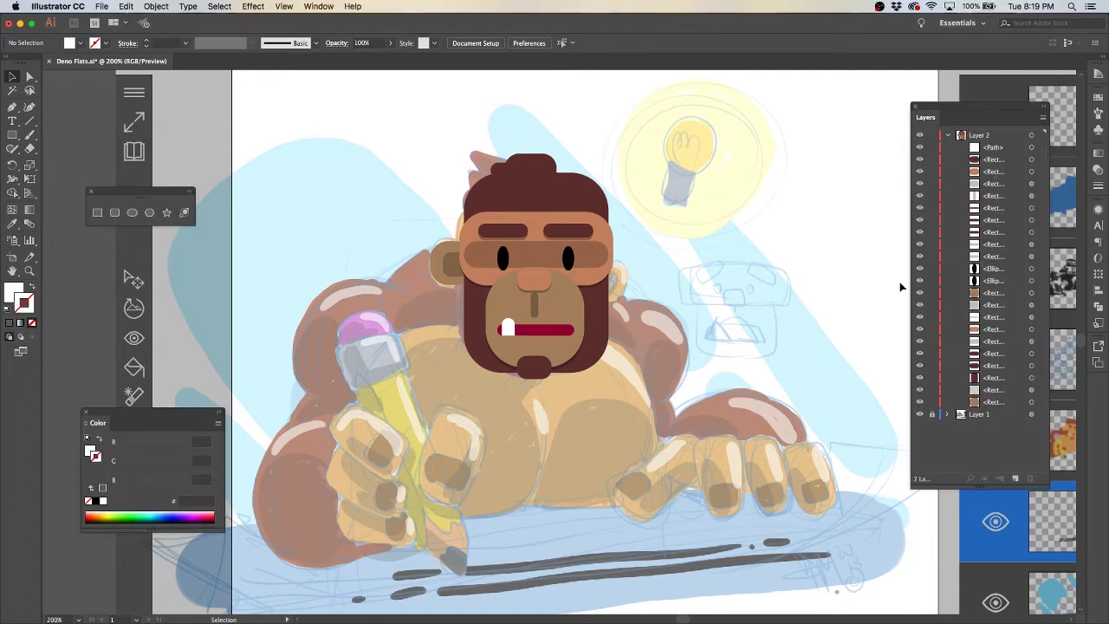
key(Tab)
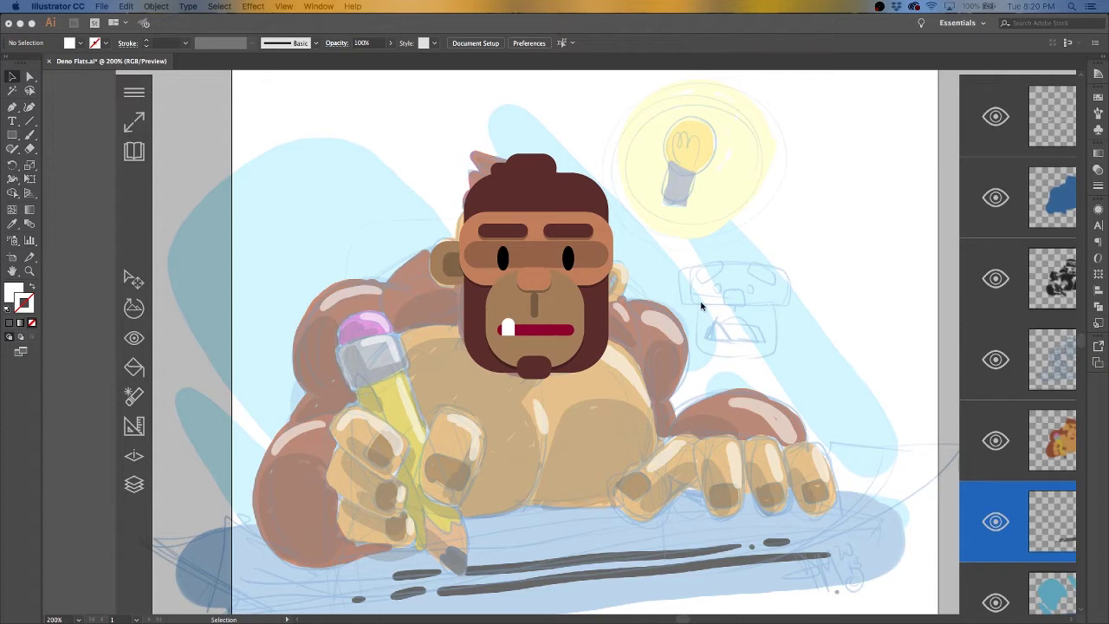
key(Tab)
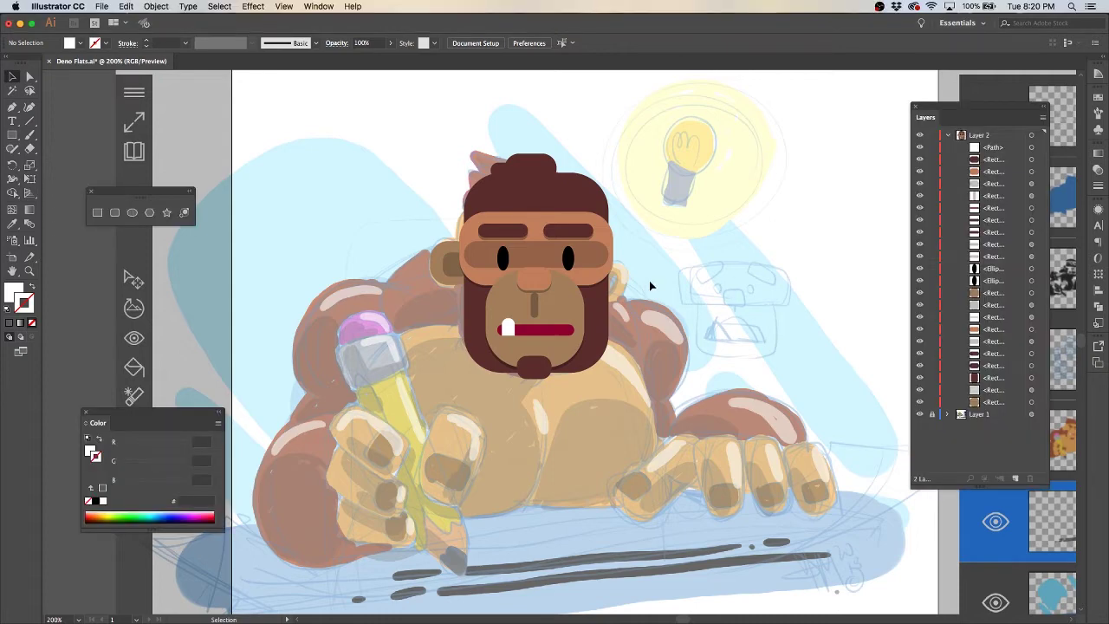
Give the lower-face shape the face band's orange fill
click(592, 284)
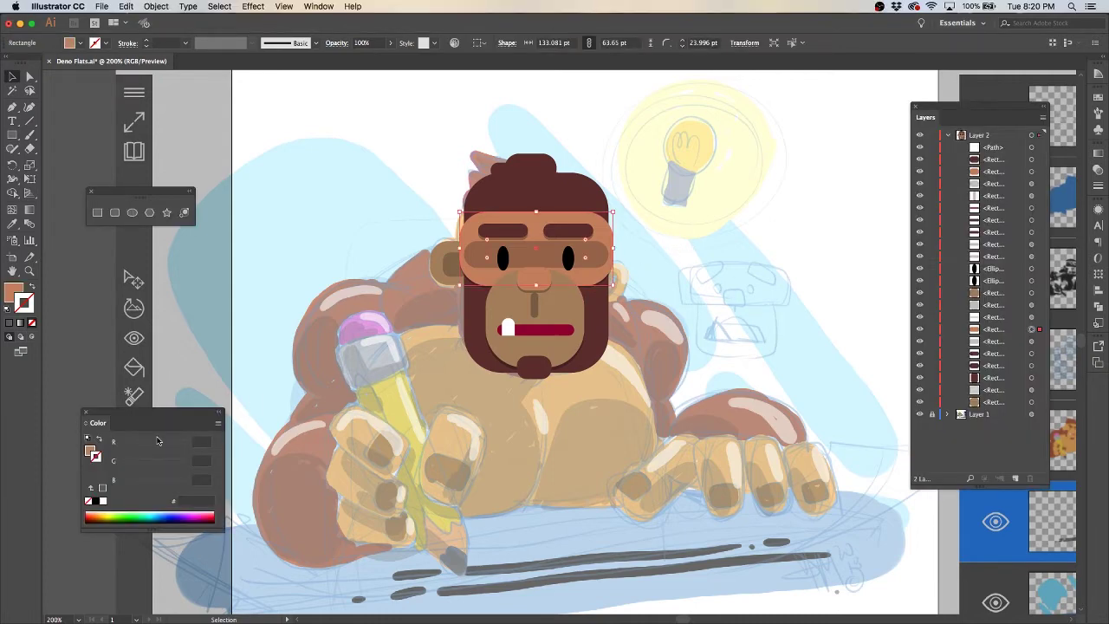
key(super+equal)
drag(775, 439, 760, 358)
key(a)
click(595, 366)
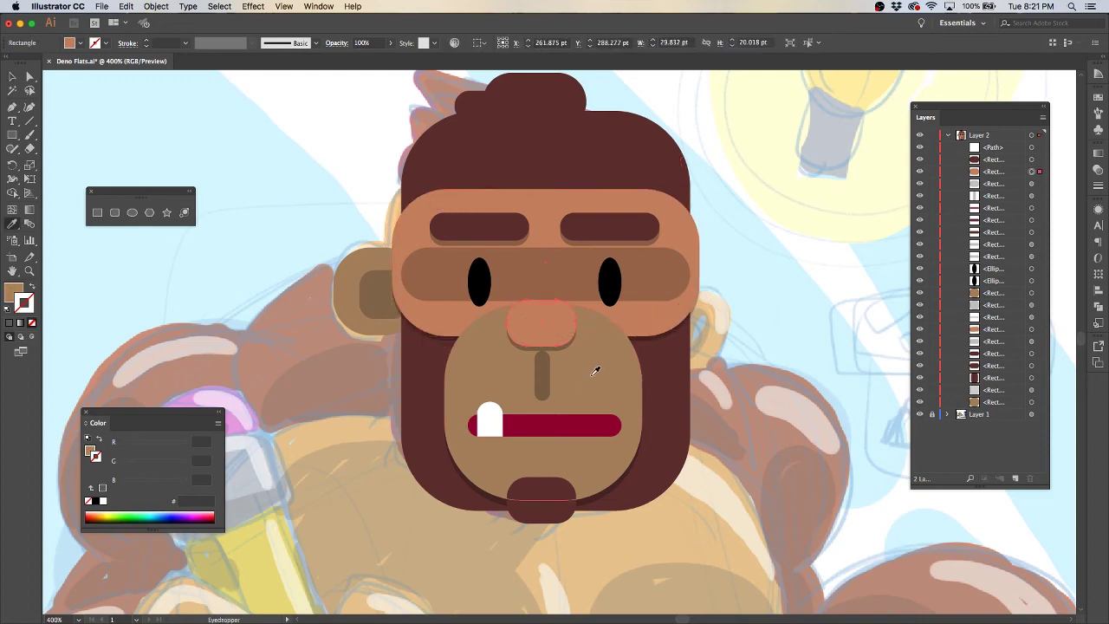
shift+click(409, 251)
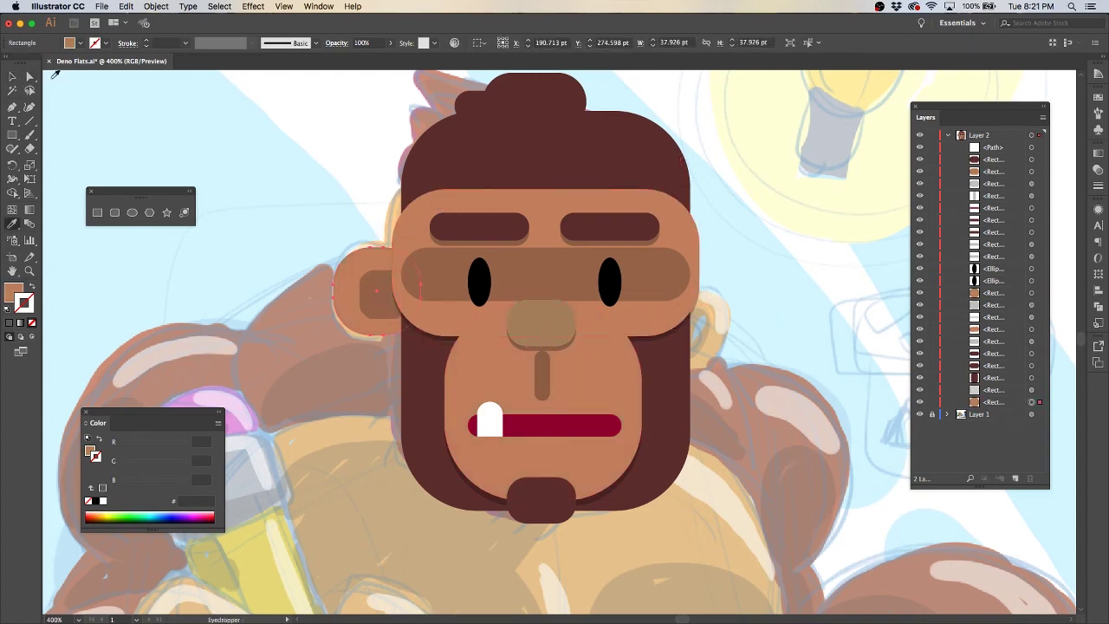
Lighten the face band, ear and lower face to a greyish pink
shift+click(366, 309)
click(90, 452)
mouse_move(165, 450)
mouse_down()
mouse_move(178, 451)
mouse_move(167, 448)
mouse_move(141, 480)
mouse_move(162, 493)
mouse_up()
click(519, 99)
Recolour the hair bun and both eyebrows purple #683547
shift+click(611, 227)
shift+click(479, 227)
key(super+shift+a)
click(572, 341)
Eyedrop grey-pink onto the nose and set the eye band and ear to Multiply
key(i)
key(a)
click(546, 276)
shift+click(376, 290)
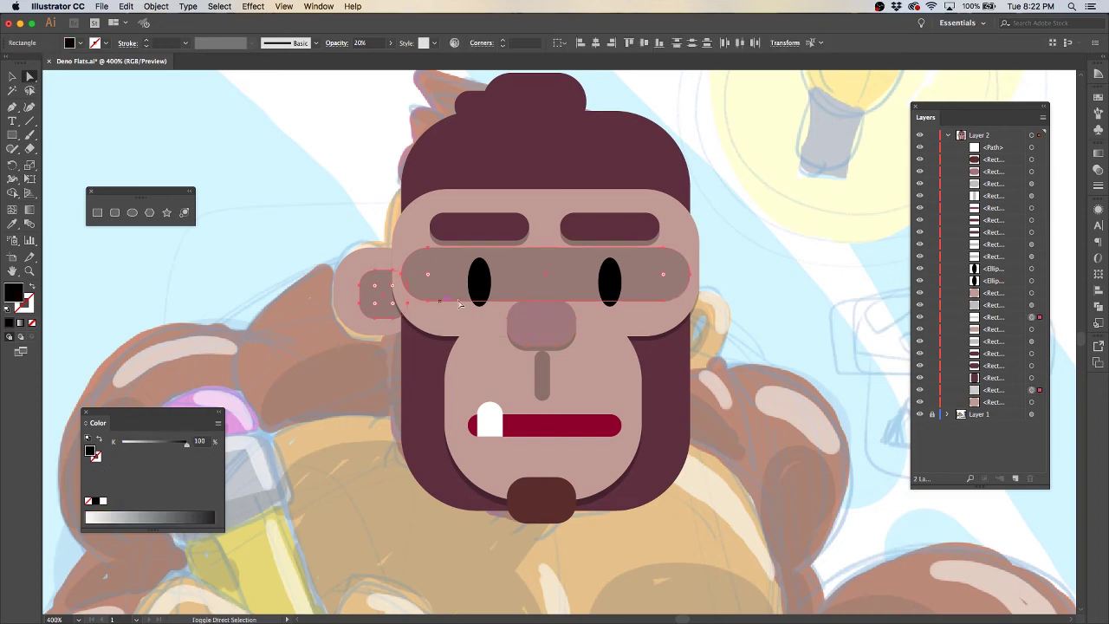
click(1098, 169)
drag(1040, 180, 1041, 182)
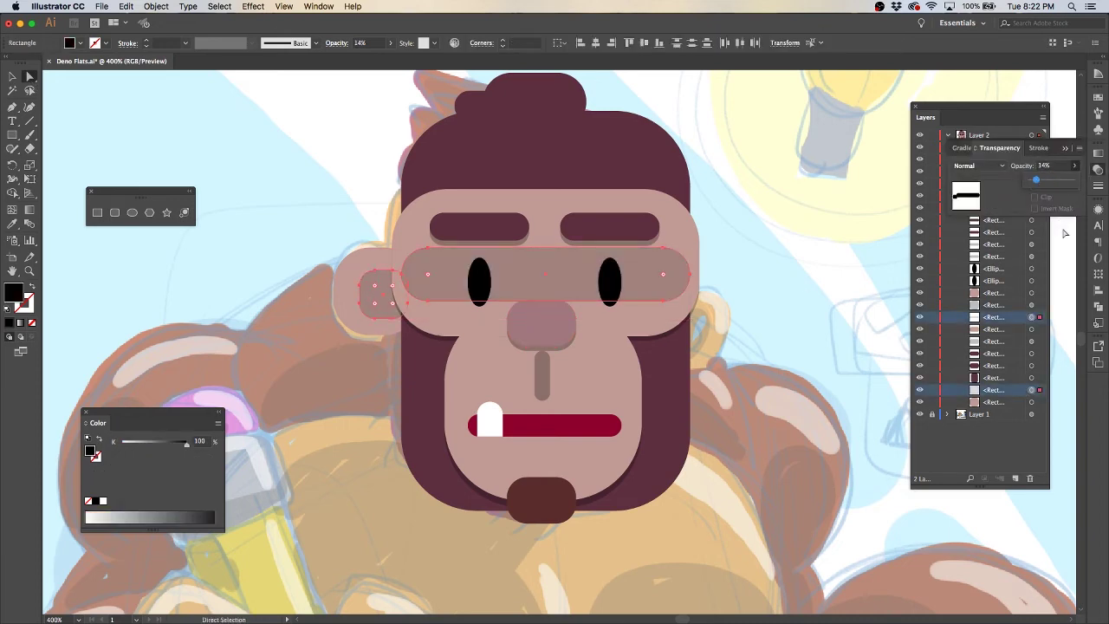
click(652, 341)
key(ctrl+z)
click(1098, 169)
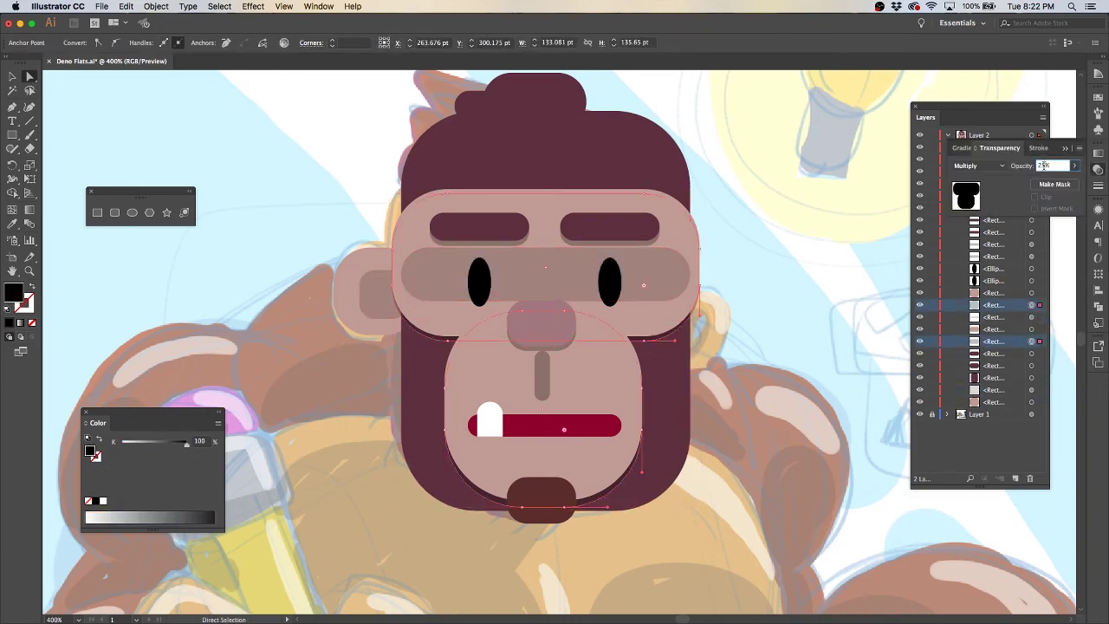
click(1098, 169)
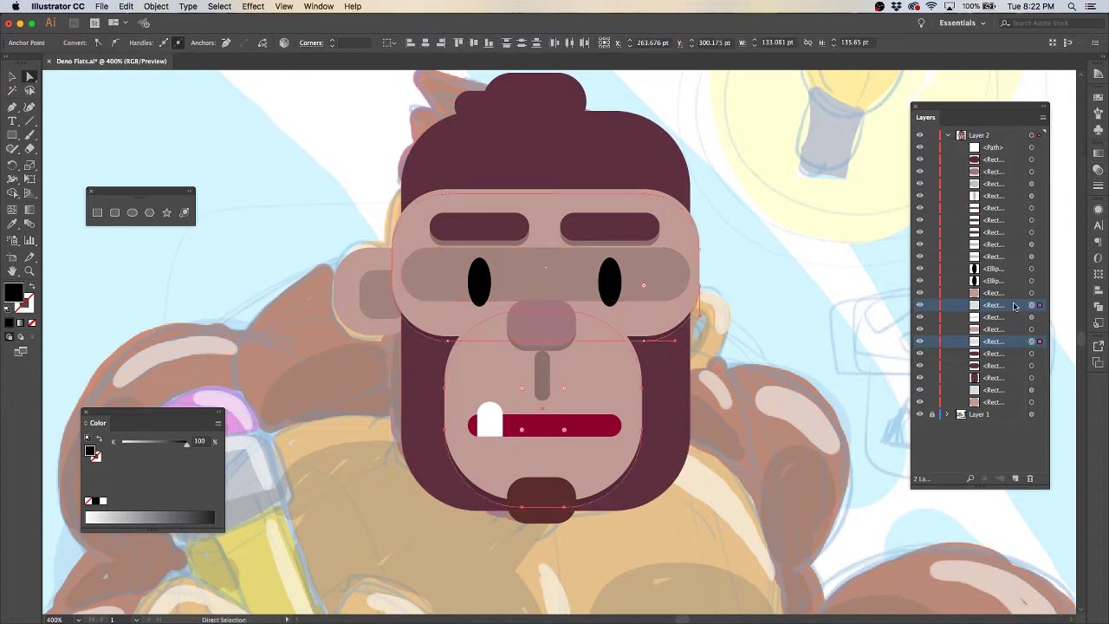
Make the chin, hair and both eyebrows dark purple
click(541, 502)
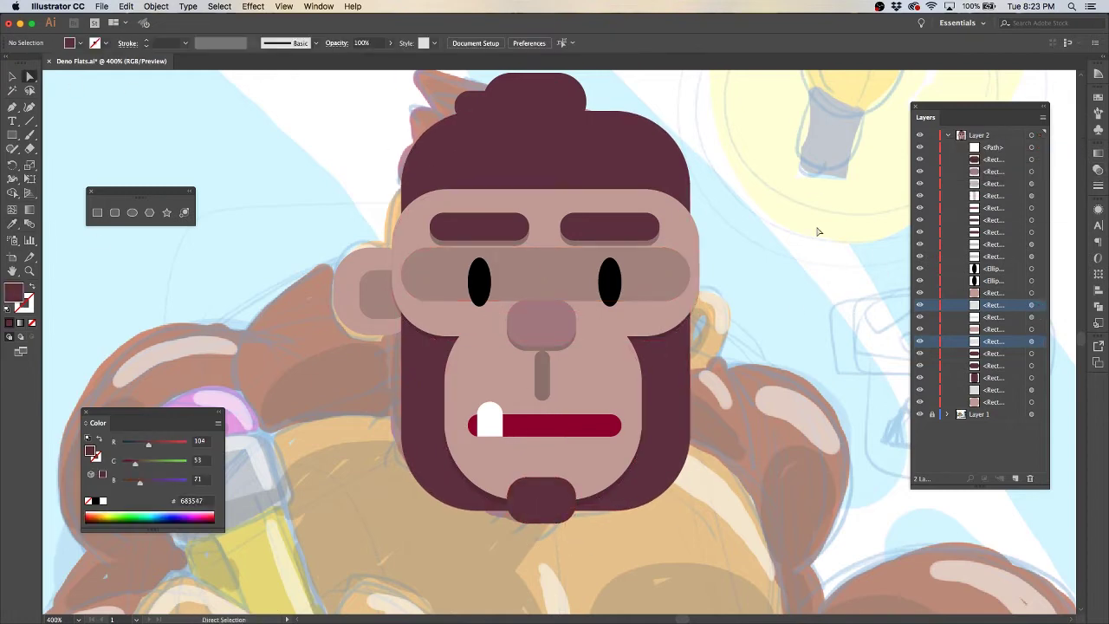
shift+click(511, 100)
shift+click(610, 227)
shift+click(506, 239)
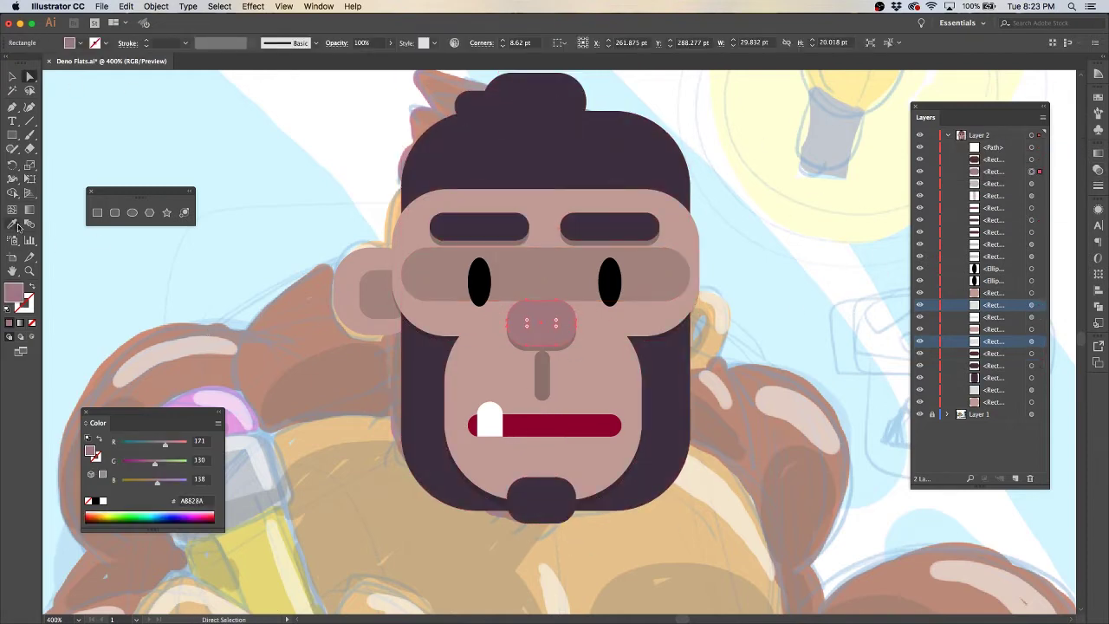
key(i)
Darken the nose to salmon pink #C88D85 and select both eyebrows
click(156, 317)
drag(163, 460, 157, 461)
key(a)
click(843, 318)
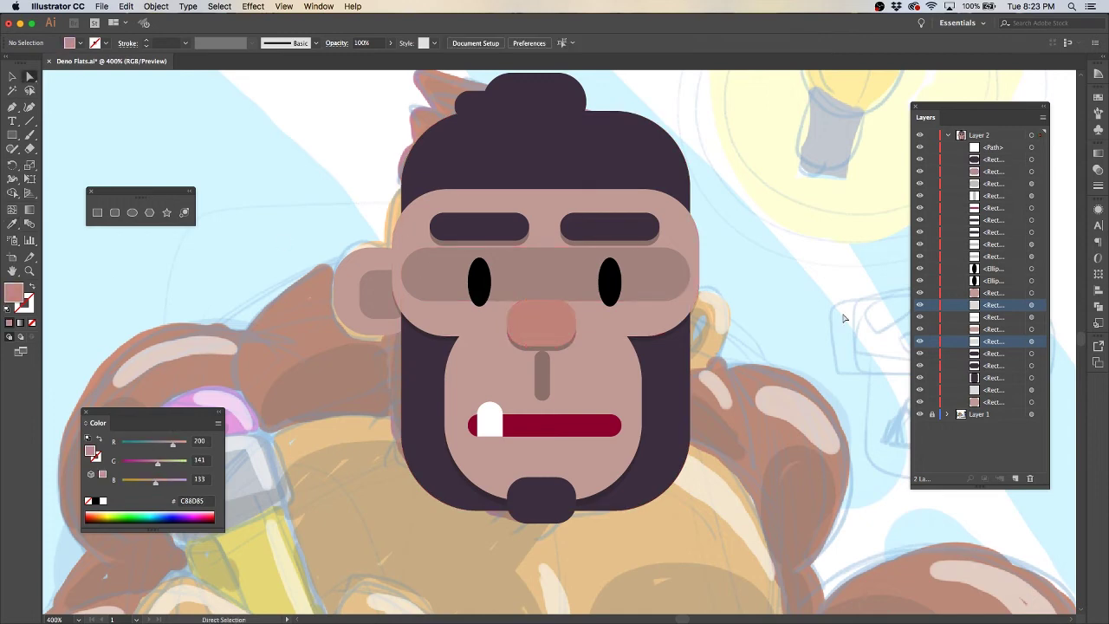
click(631, 223)
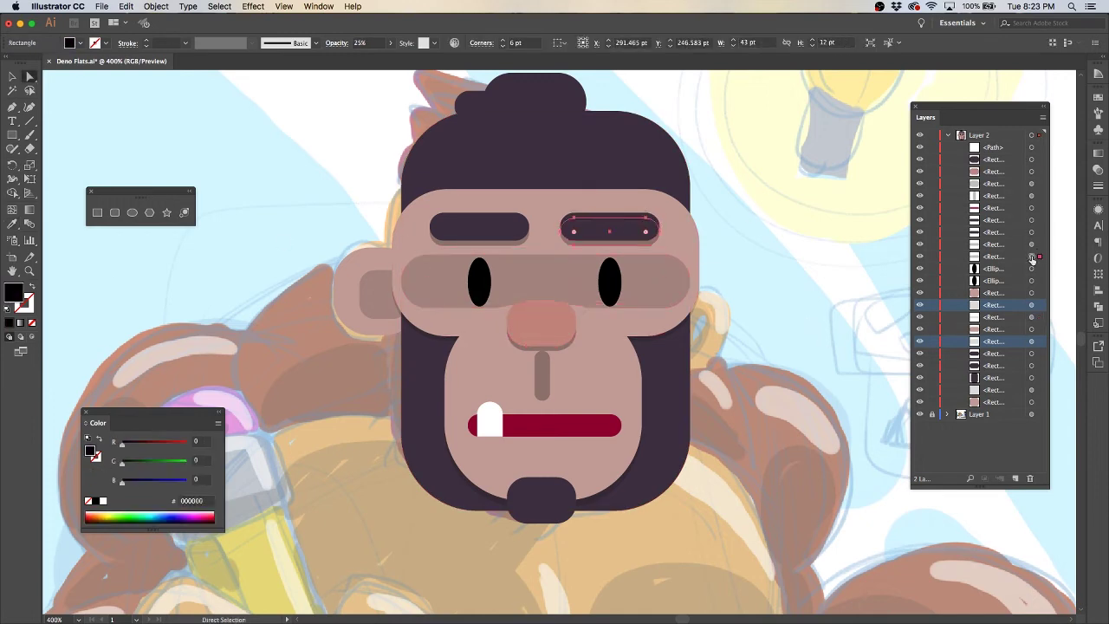
shift+click(479, 227)
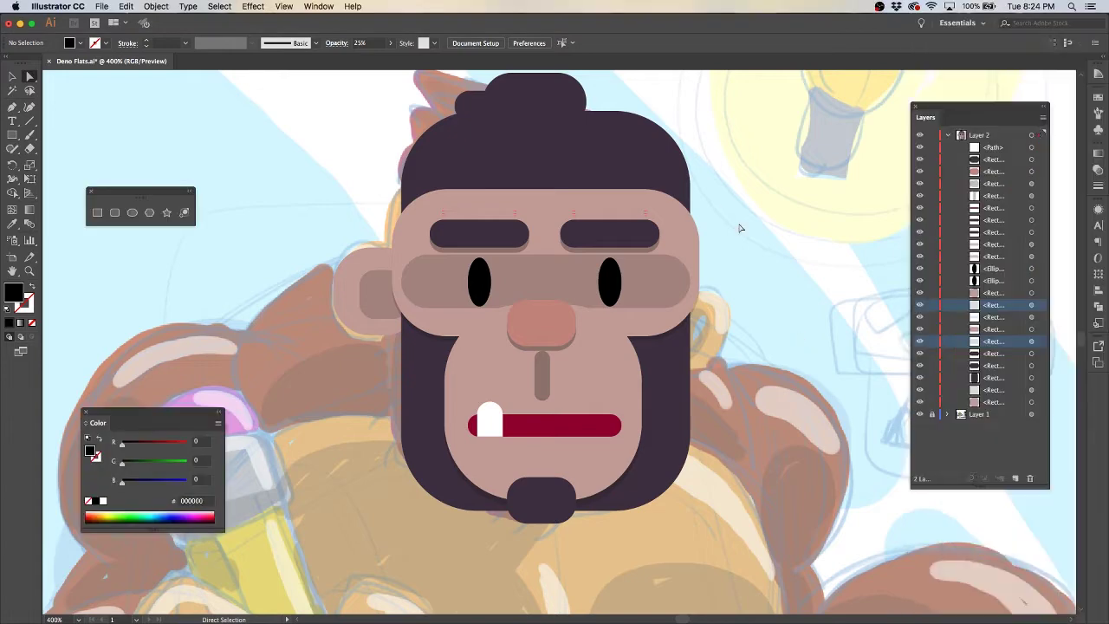
Lighten the nose colour to pink
drag(160, 460, 170, 464)
key(a)
click(104, 97)
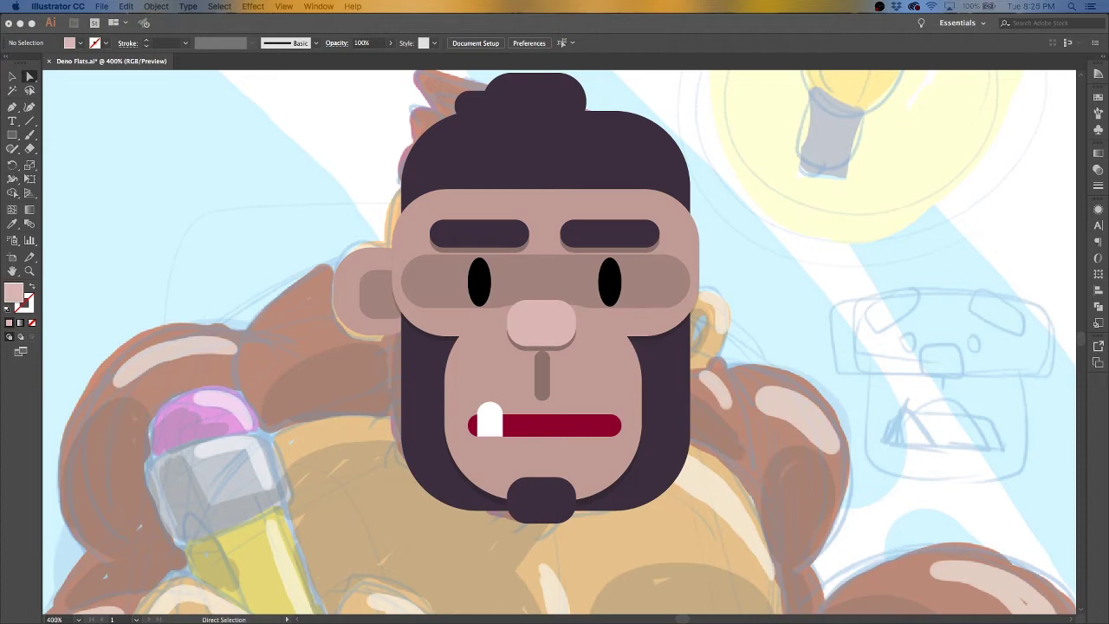
Copy the left ear to the right side and reflect it horizontally
click(364, 295)
drag(371, 344, 700, 344)
click(156, 6)
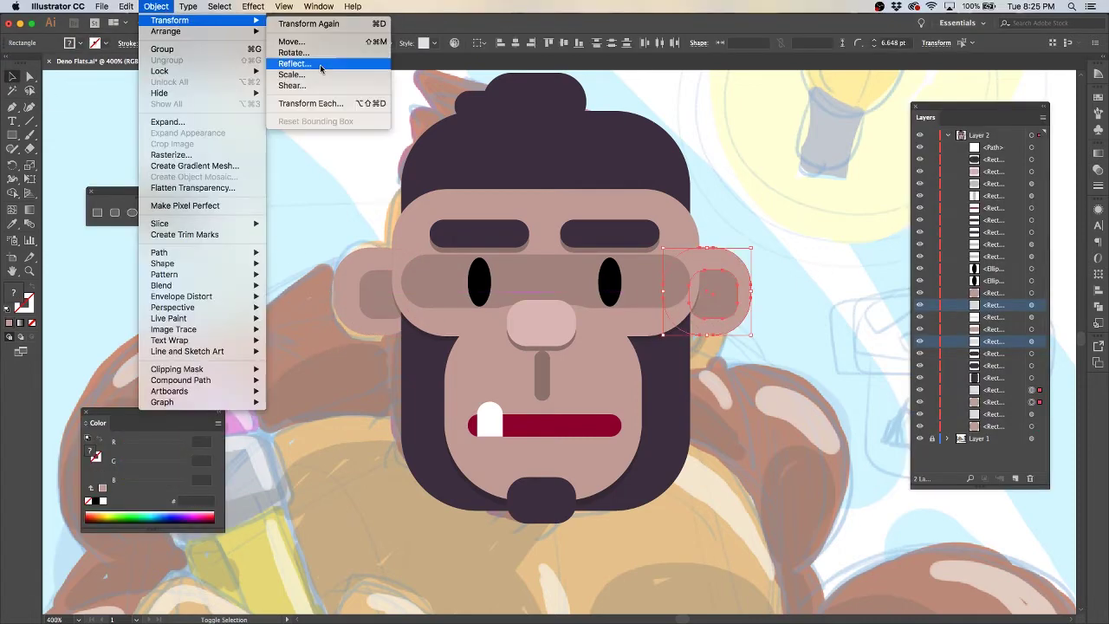
click(294, 63)
click(820, 279)
Move the hair bun onto the top of the head
scroll(820, 279, up, 3)
mouse_move(437, 191)
mouse_down()
mouse_move(468, 140)
mouse_move(490, 153)
mouse_up()
click(708, 136)
scroll(708, 136, down, 2)
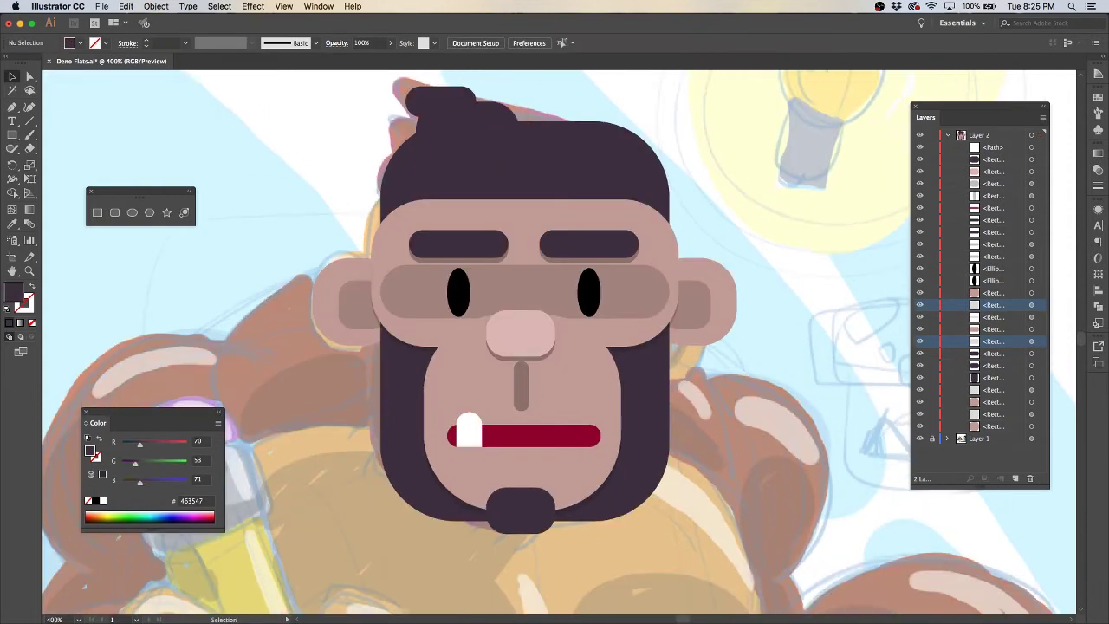
key(shift+Tab)
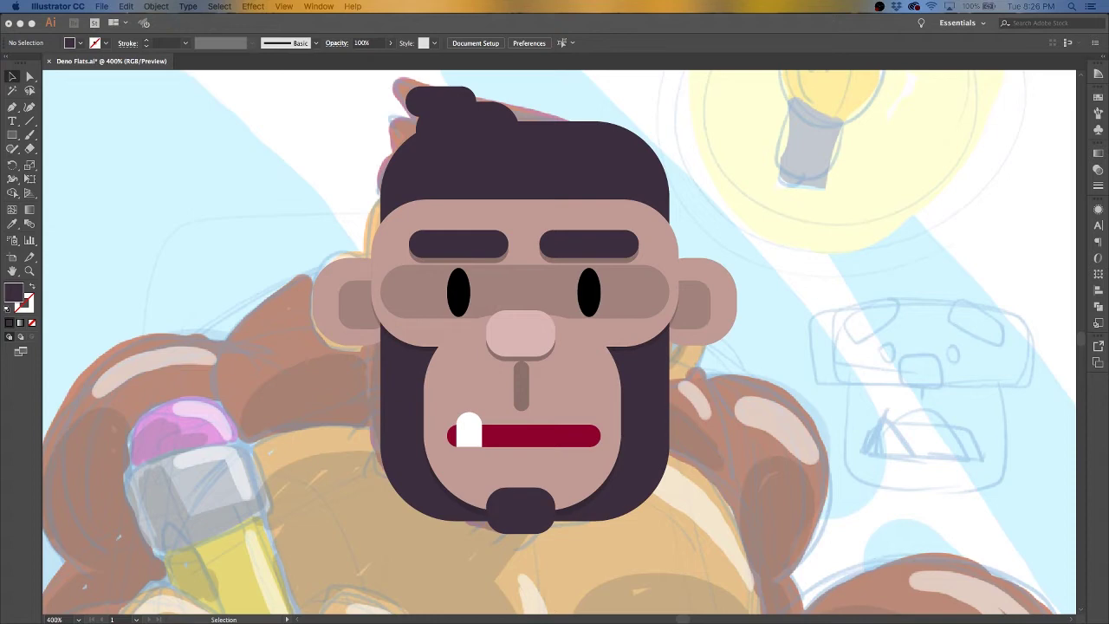
Lighten the eyebrows, hair, head and chin to greyish purple #676075
key(shift+Tab)
click(590, 244)
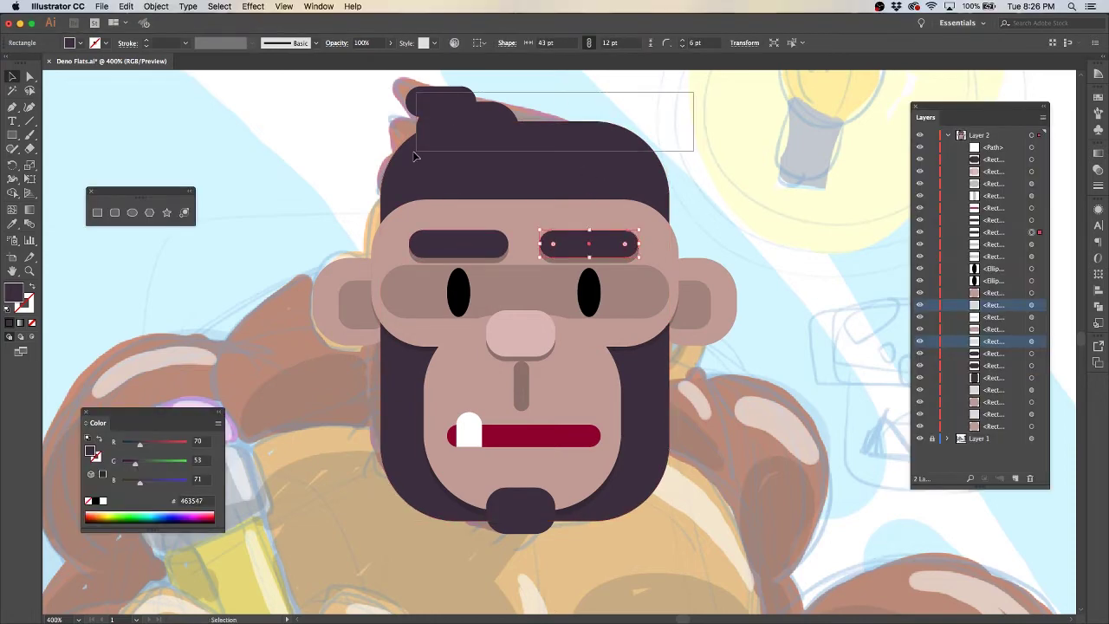
shift+click(494, 245)
shift+click(510, 531)
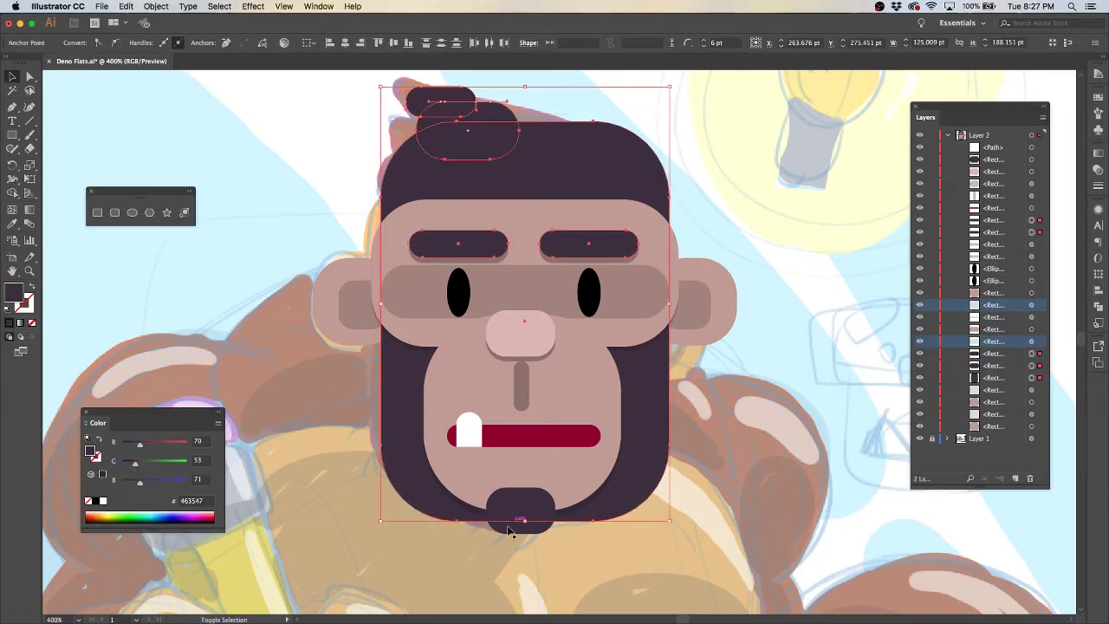
drag(139, 482, 151, 484)
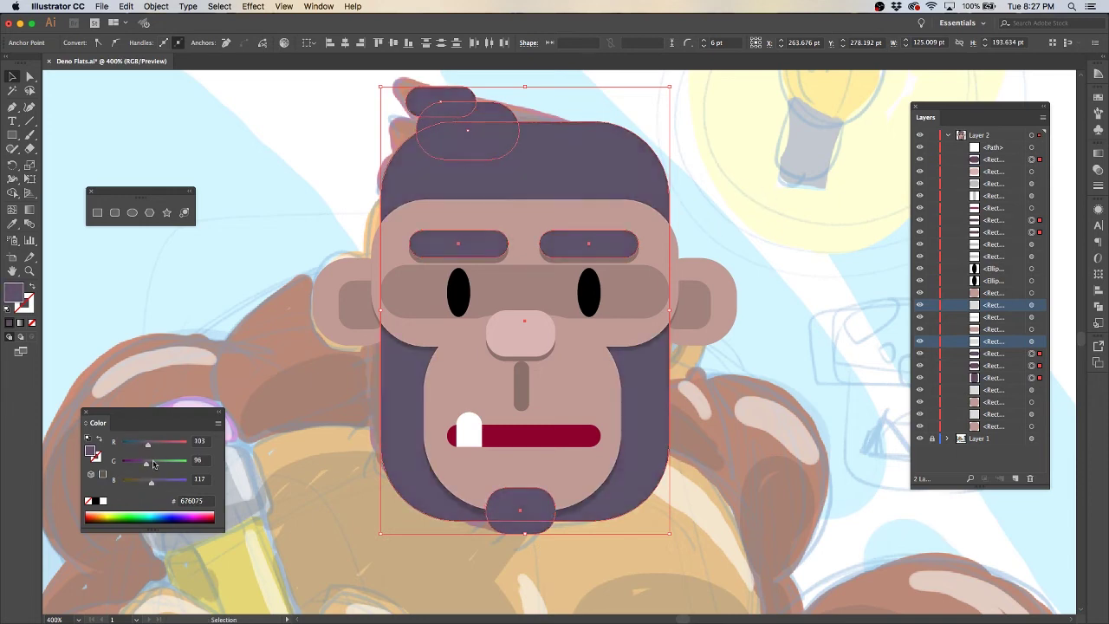
click(537, 272)
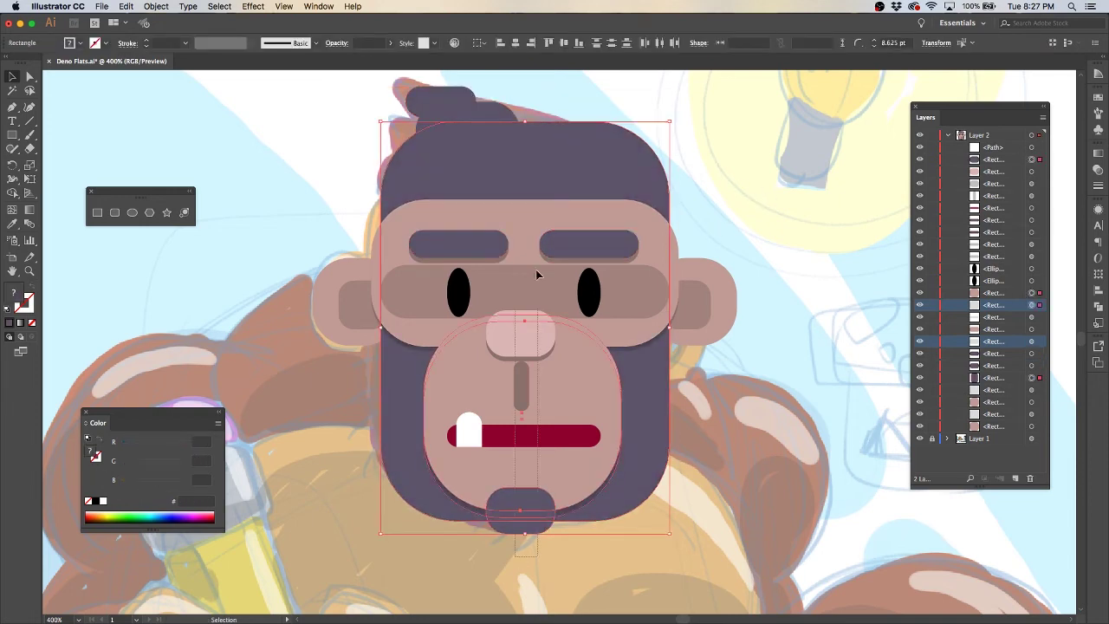
click(749, 249)
Nudge the hair tuft slightly to the left
scroll(759, 255, up, 3)
drag(483, 181, 457, 177)
scroll(780, 225, down, 2)
scroll(819, 277, down, 2)
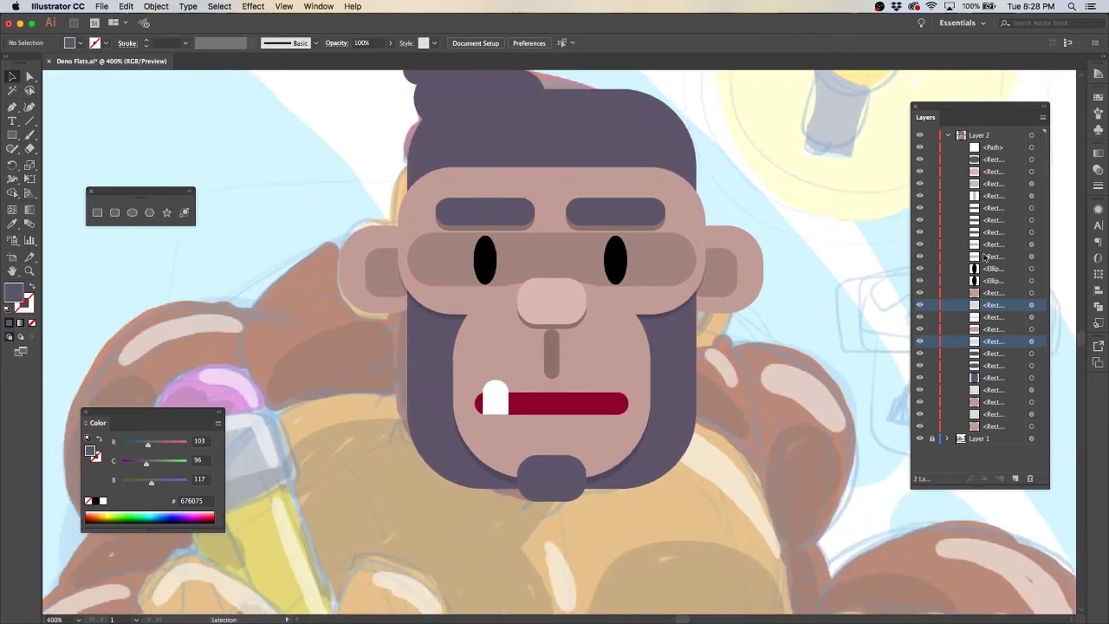
Duplicate the head shape and raise the copy's bottom edge to leave a shadow
click(1032, 384)
click(1031, 184)
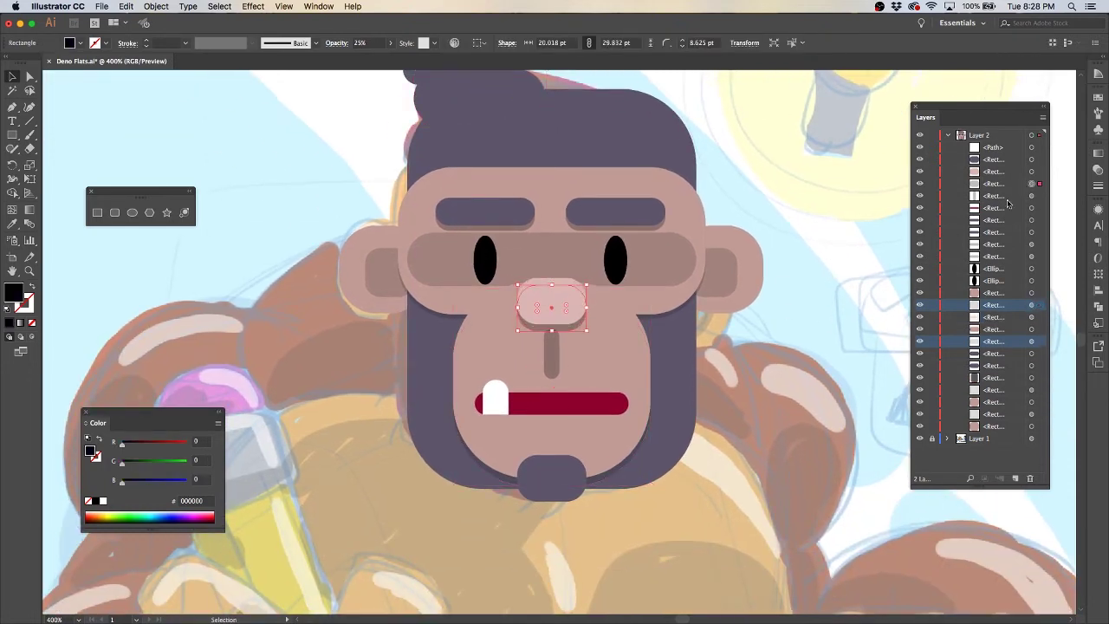
click(1031, 220)
shift+click(1031, 232)
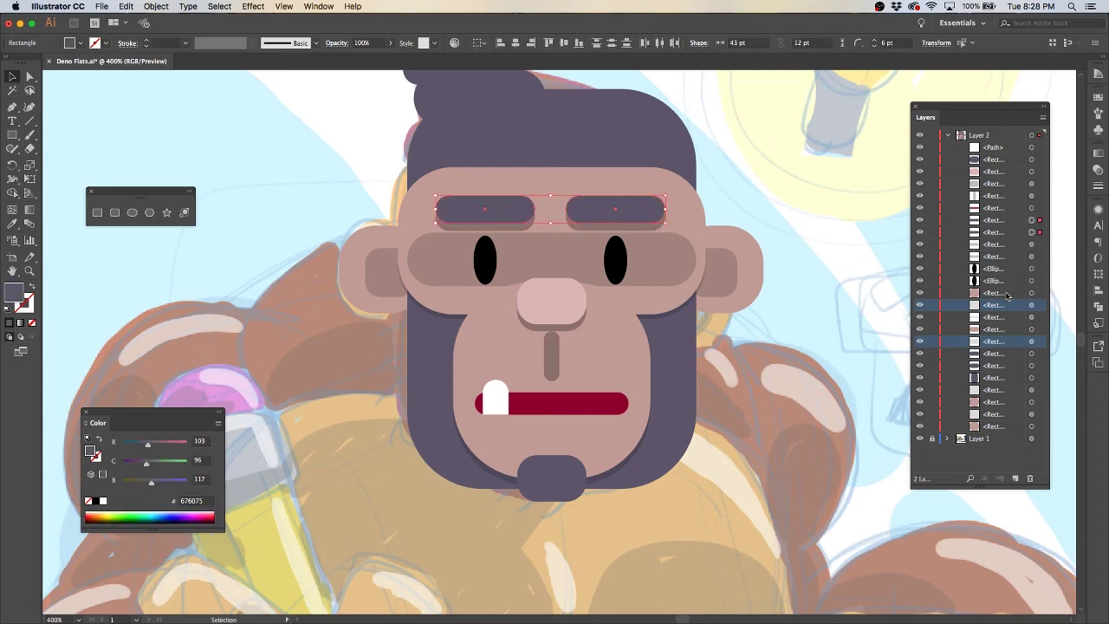
scroll(685, 381, up, 2)
click(684, 381)
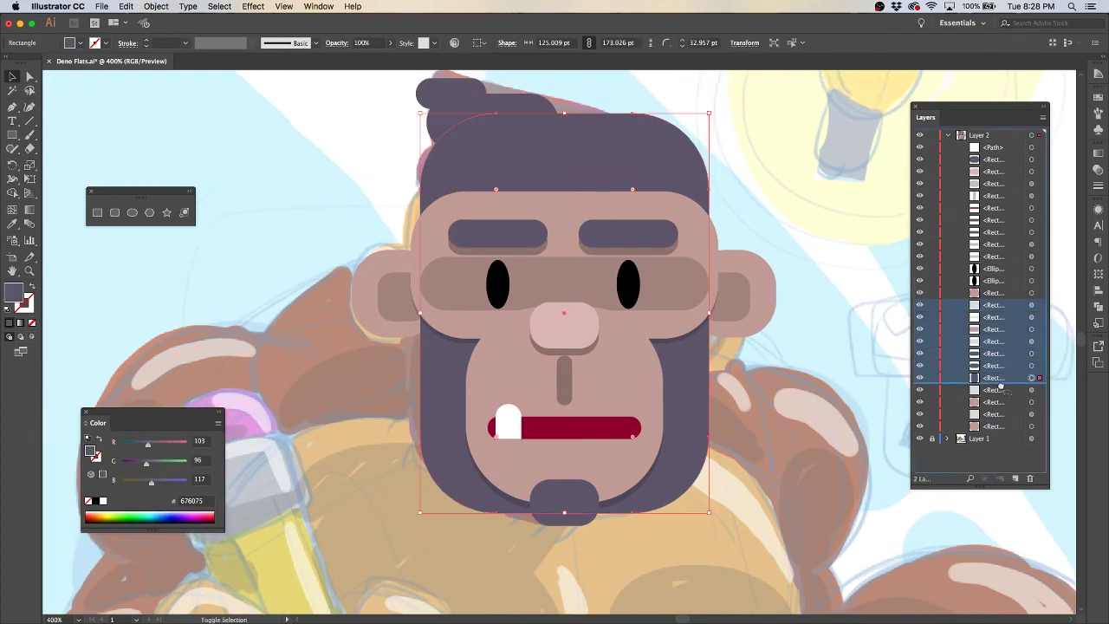
key(super+c)
key(super+b)
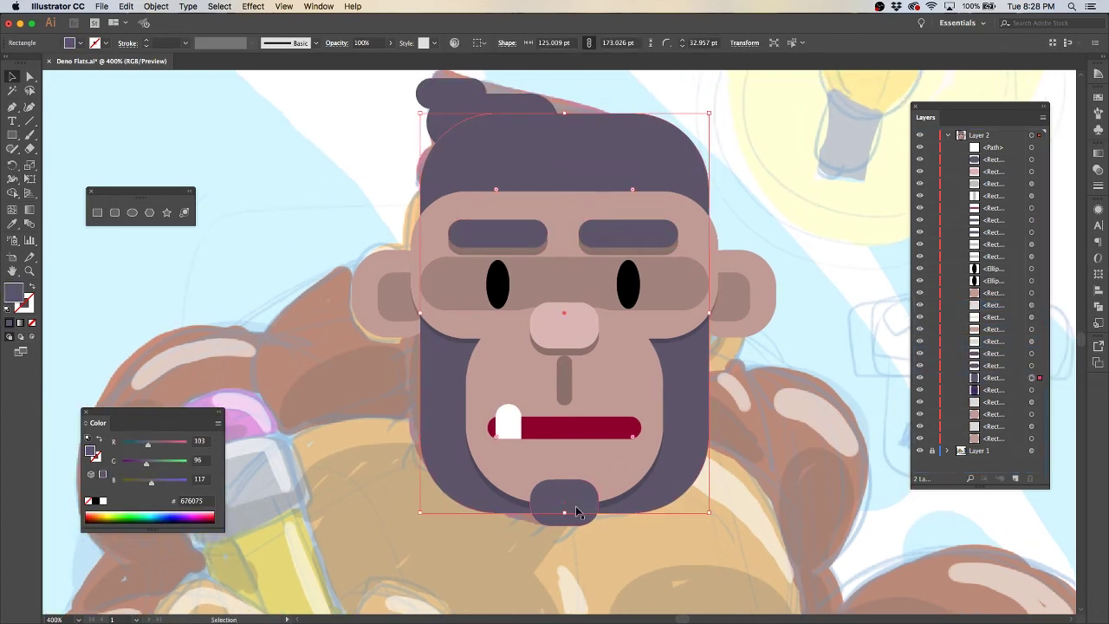
drag(565, 512, 564, 479)
click(783, 360)
Duplicate the chin and raise the copy's bottom edge for a shadow beneath
click(564, 503)
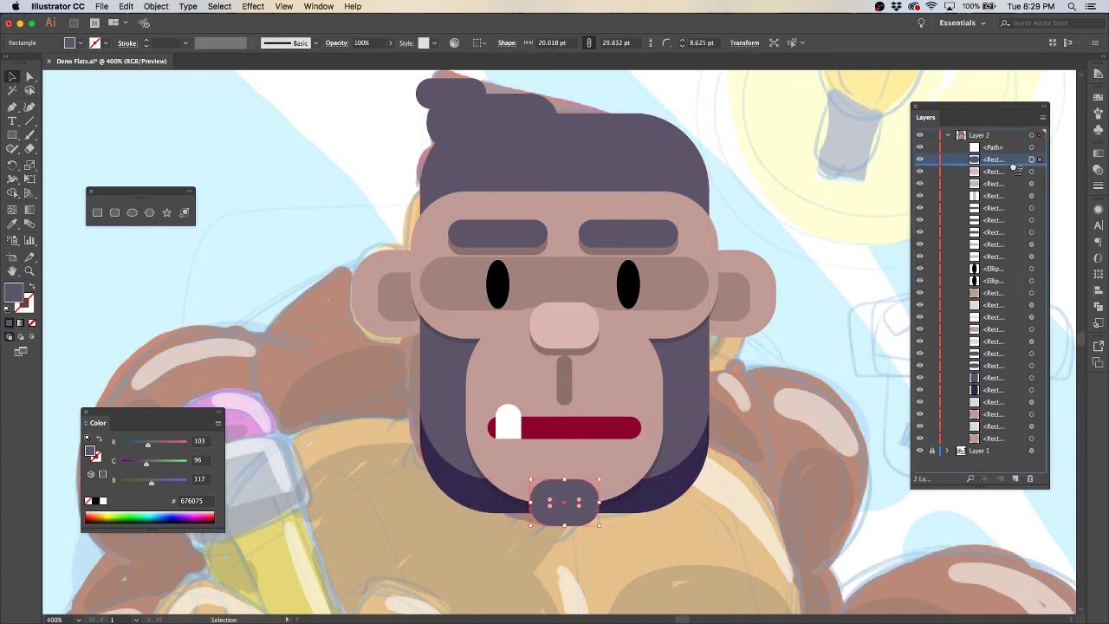
key(super+c)
key(super+f)
drag(598, 526, 585, 526)
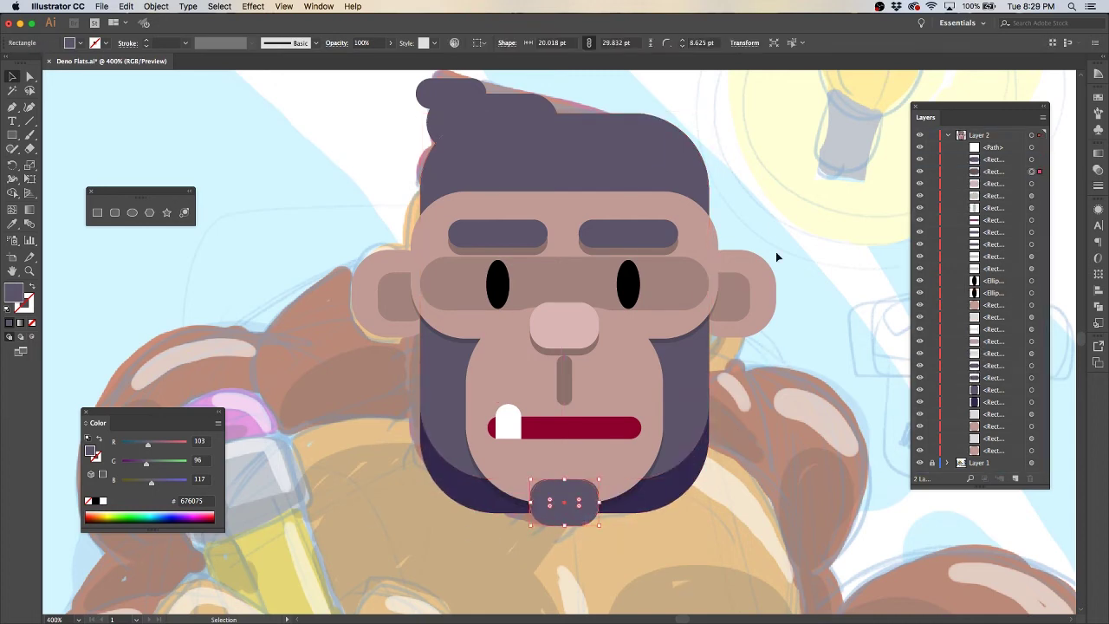
key(a)
click(798, 286)
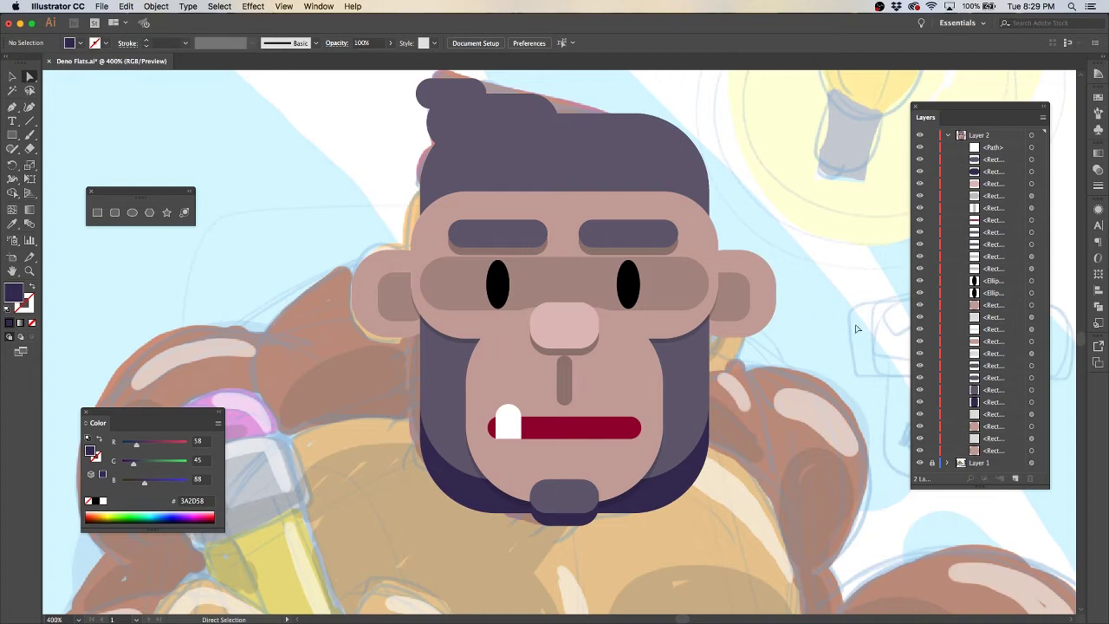
drag(979, 107, 909, 52)
Duplicate the mouth, shorten the copy, brighten it to red #E20033 and shift it slightly down
drag(910, 433, 910, 546)
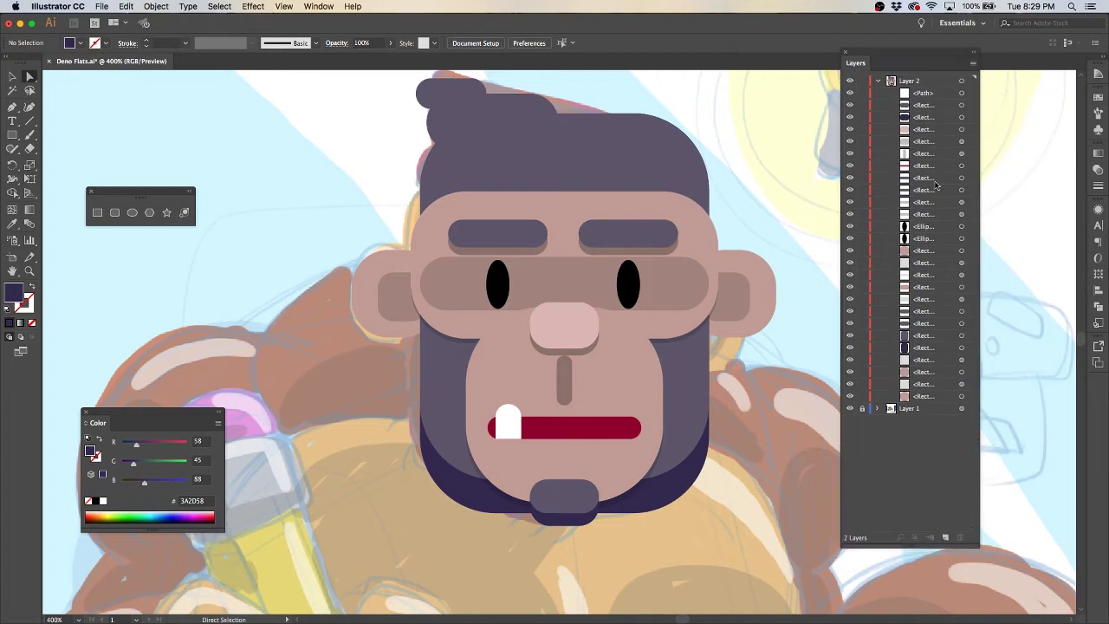
click(564, 428)
click(973, 62)
click(892, 81)
key(v)
key(super+equal)
key(super+equal)
drag(407, 350, 499, 351)
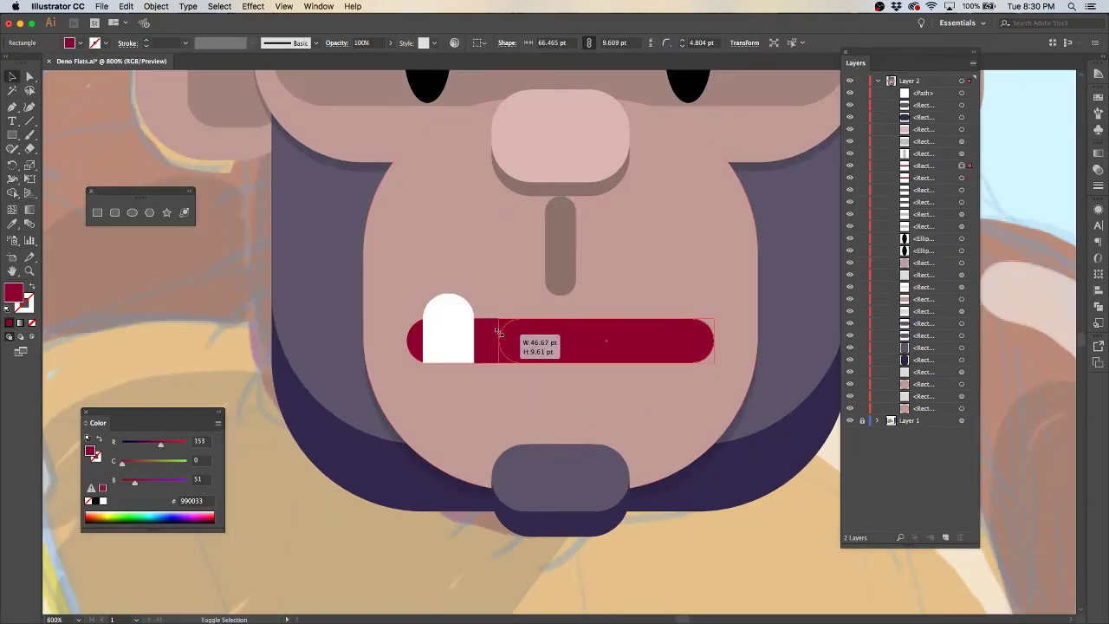
click(171, 443)
drag(167, 445, 174, 445)
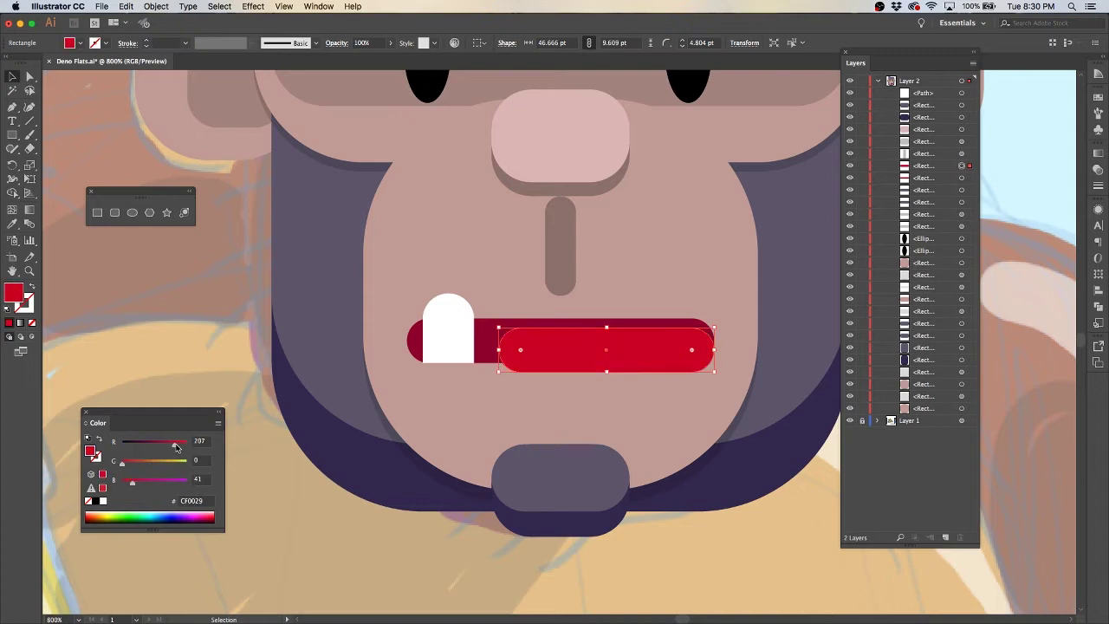
drag(658, 350, 663, 364)
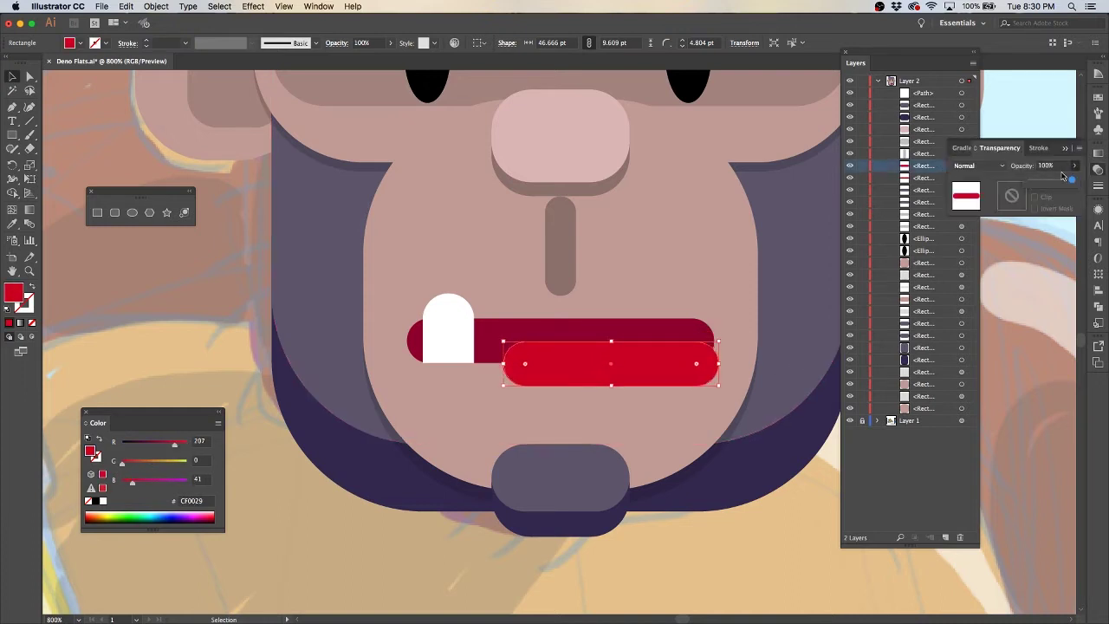
Mask the bright copy with the original mouth and merge the clipped highlight into one shape
click(954, 187)
shift+click(962, 165)
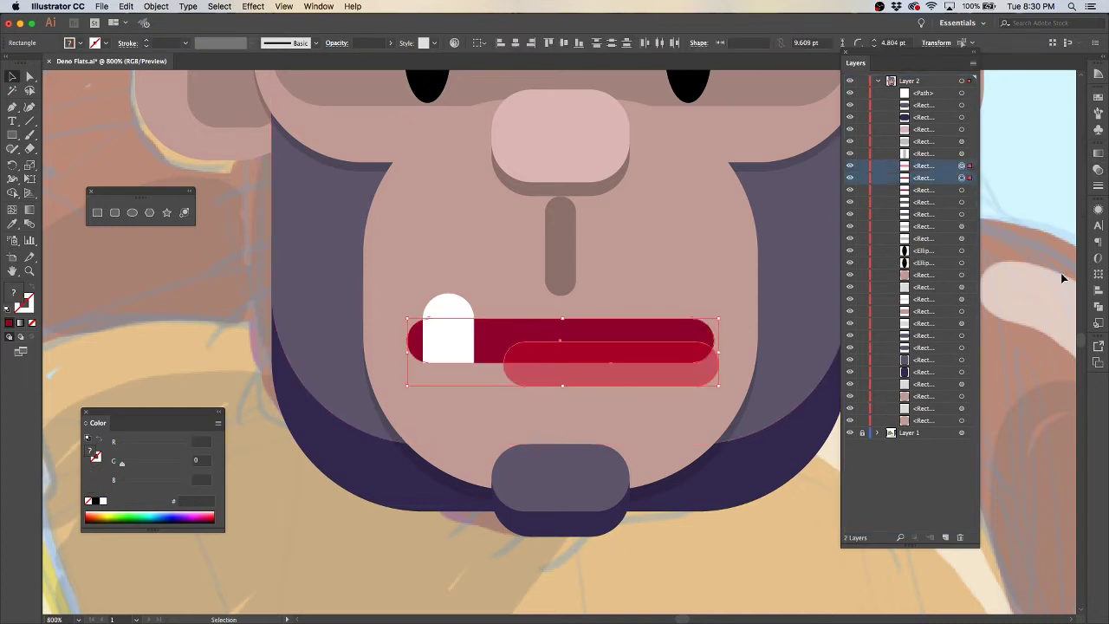
click(1099, 306)
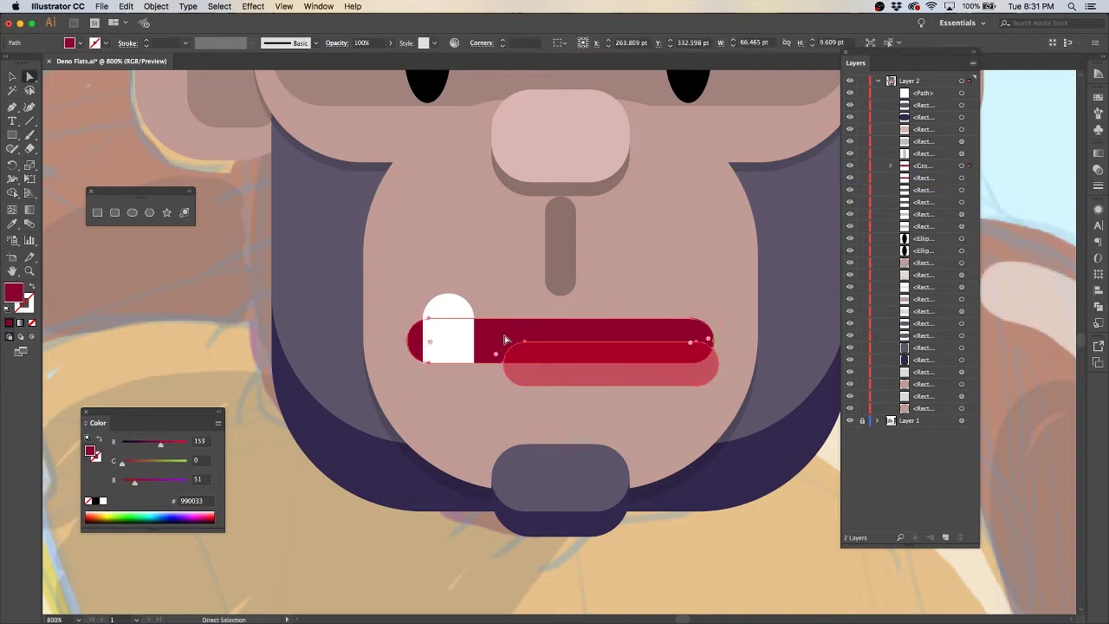
click(397, 570)
click(891, 165)
click(962, 166)
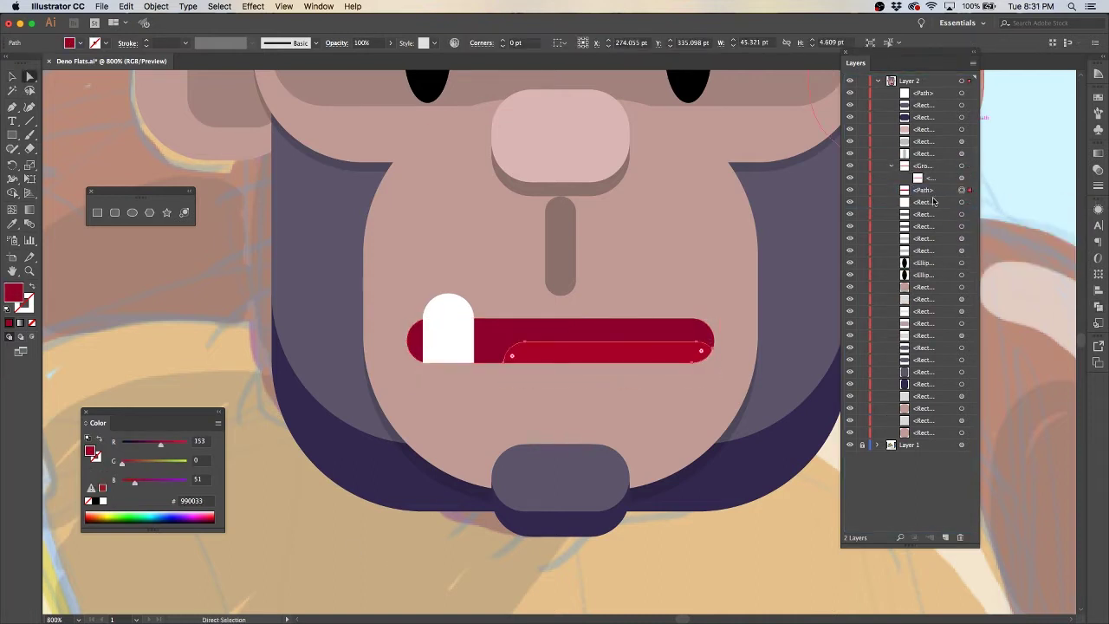
key(ctrl+shift+g)
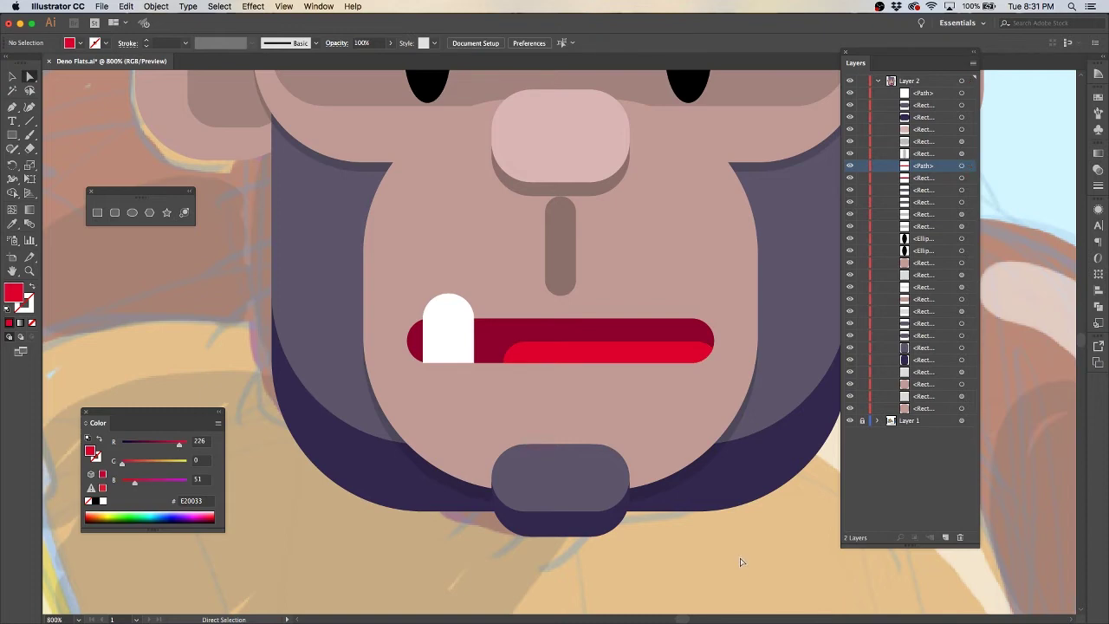
click(313, 544)
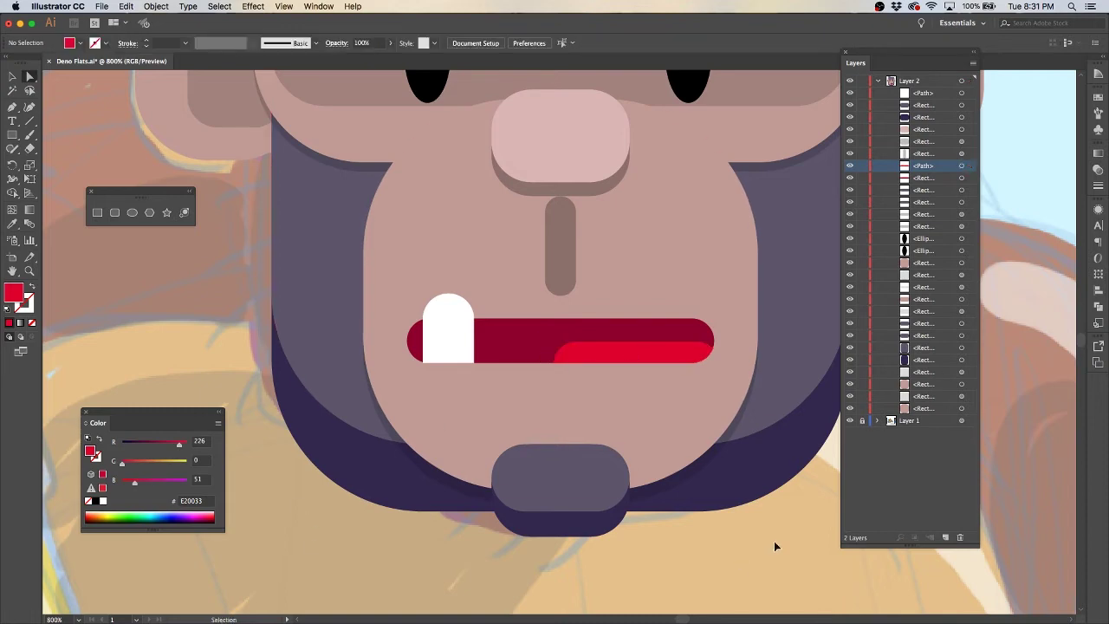
key(ctrl+minus)
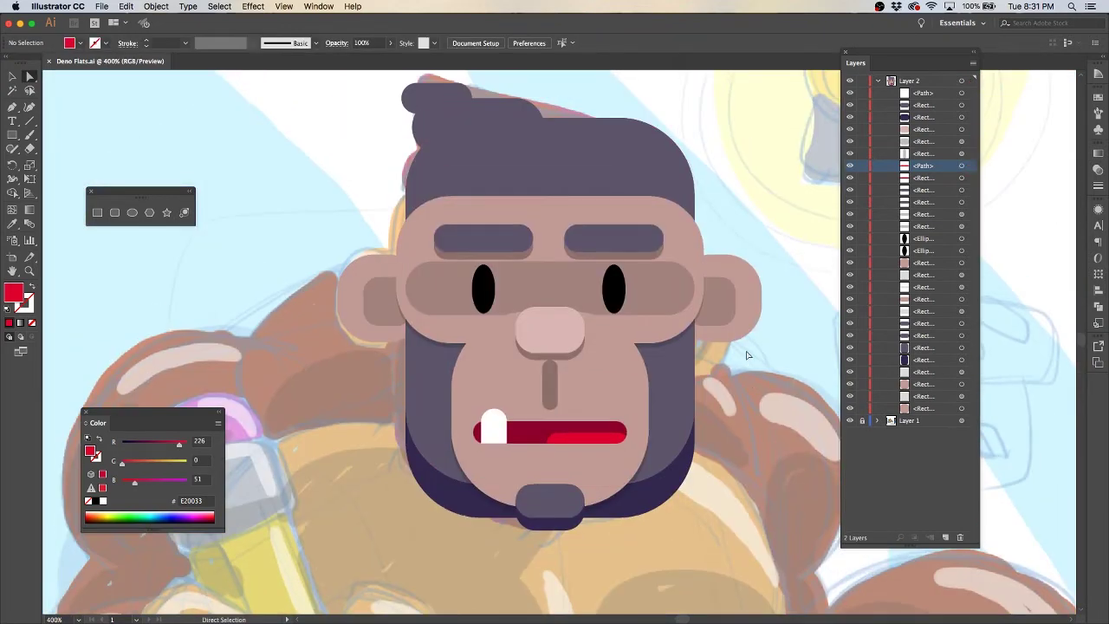
Draw small white ellipse highlights on the left and right eyes
key(ctrl+minus)
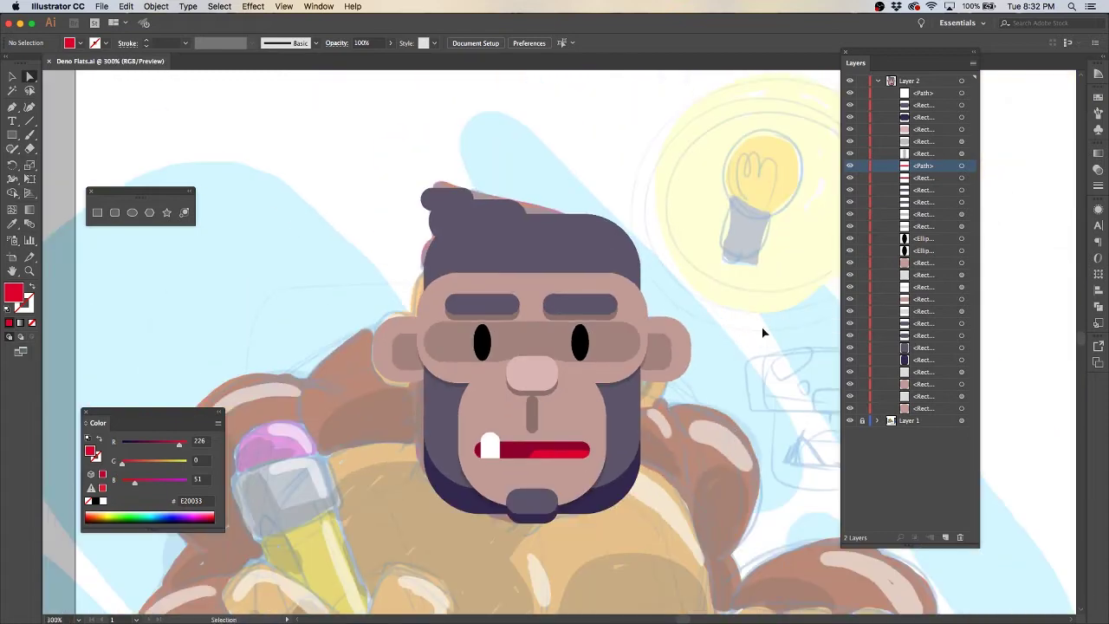
key(ctrl+plus)
key(ctrl+plus)
key(ctrl+plus)
key(l)
drag(360, 300, 377, 318)
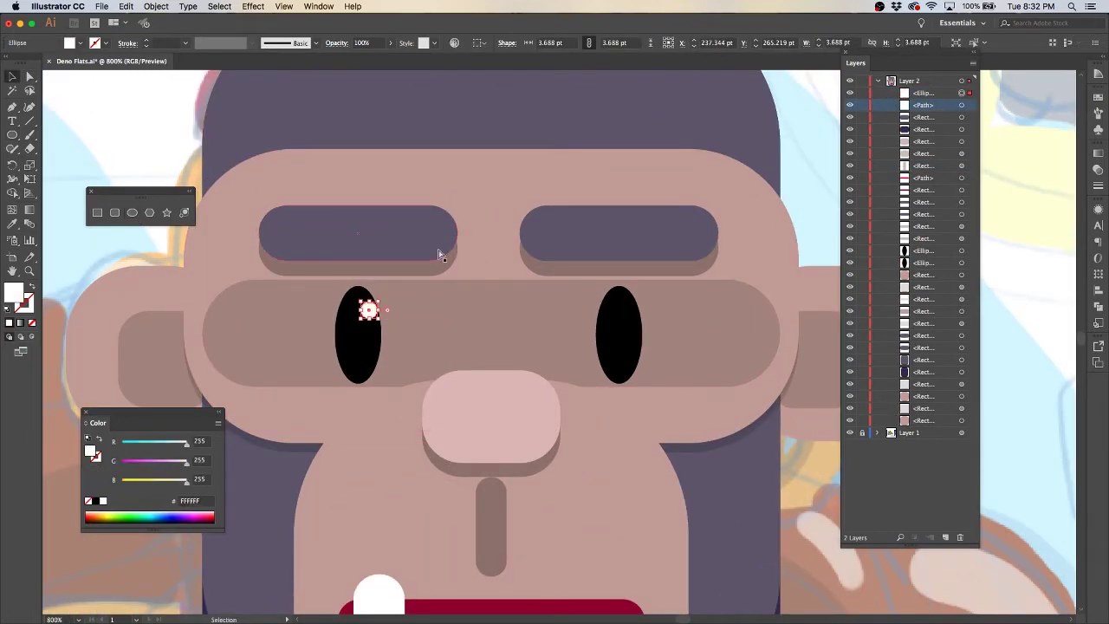
key(ctrl+plus)
key(ctrl+shift+a)
drag(626, 305, 652, 330)
key(ctrl+shift+a)
key(ctrl+minus)
key(ctrl+minus)
key(ctrl+minus)
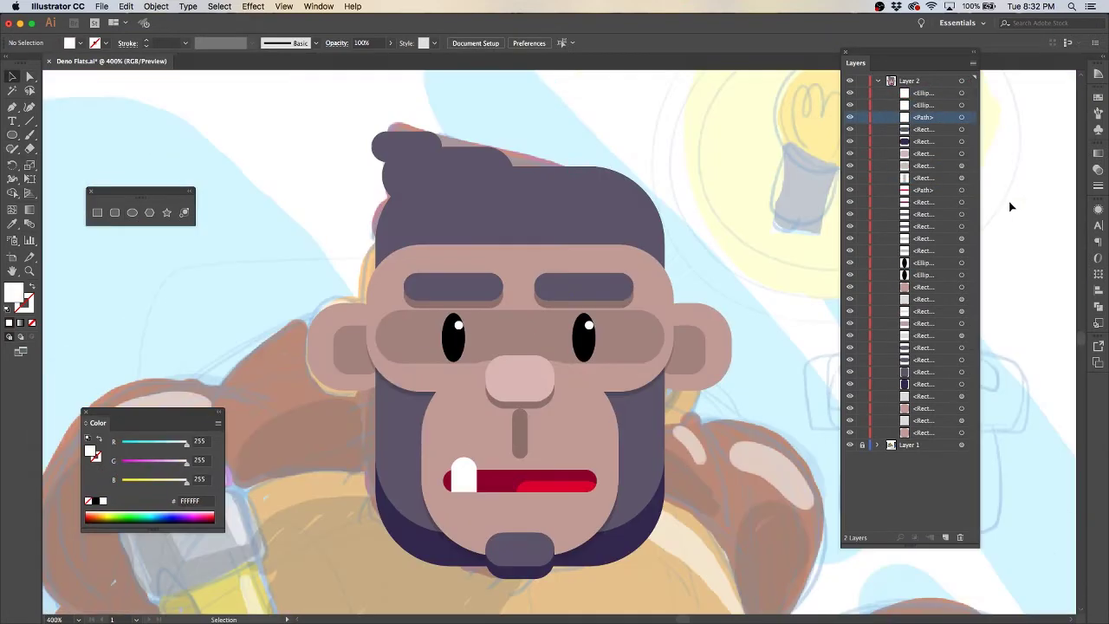
Paste white copies of both eyebrows in front and lower their opacity
click(590, 287)
shift+click(404, 302)
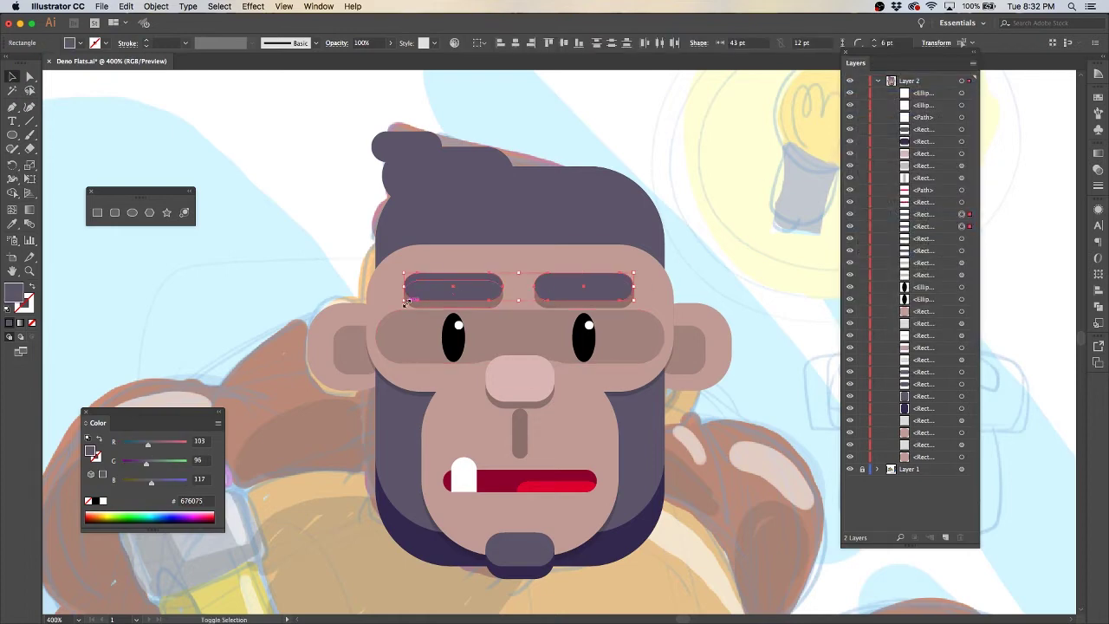
key(ctrl+c)
key(ctrl+l)
key(ctrl+f)
click(1098, 169)
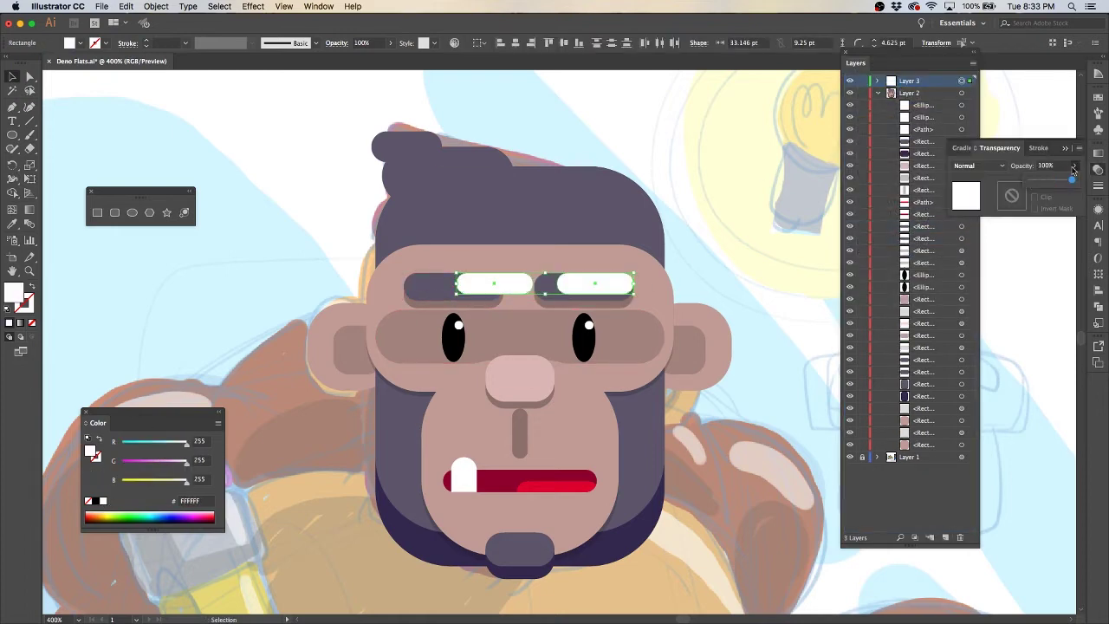
drag(1073, 178, 1050, 178)
Shift the left eyebrow highlight leftward and narrow the eyebrow highlights
click(594, 285)
drag(510, 290, 479, 291)
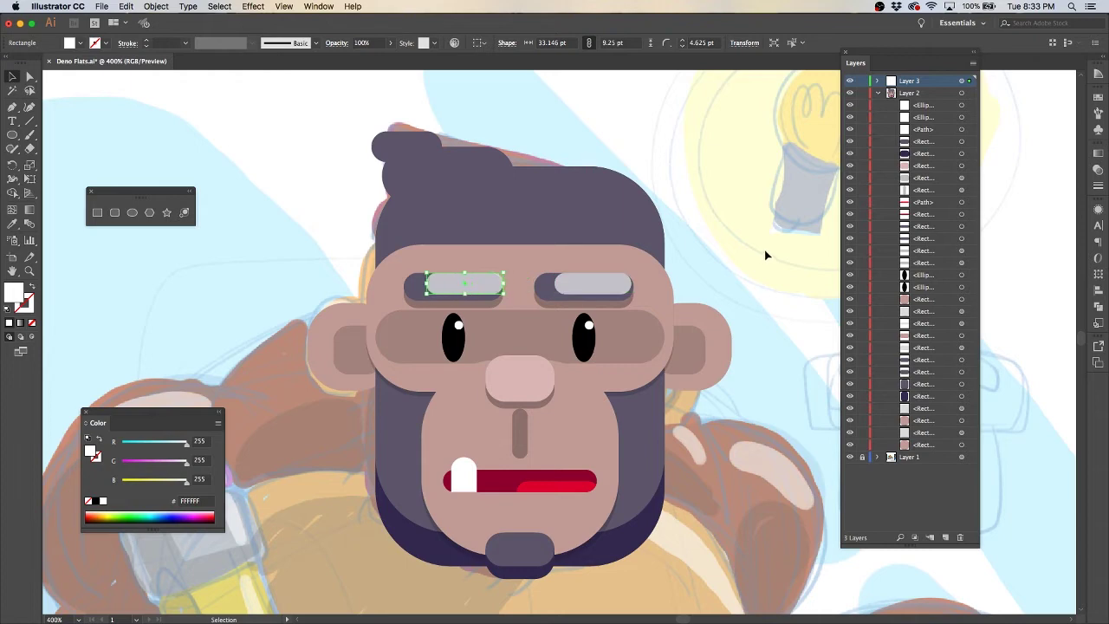
key(ctrl+equal)
mouse_move(297, 312)
mouse_down()
mouse_move(404, 312)
mouse_move(394, 315)
mouse_up()
key(ctrl+shift+a)
Alt-drag a copy of the right eyebrow highlight above the brow and stretch it into a long forehead bar
click(798, 205)
key(ctrl+minus)
drag(644, 321, 666, 292)
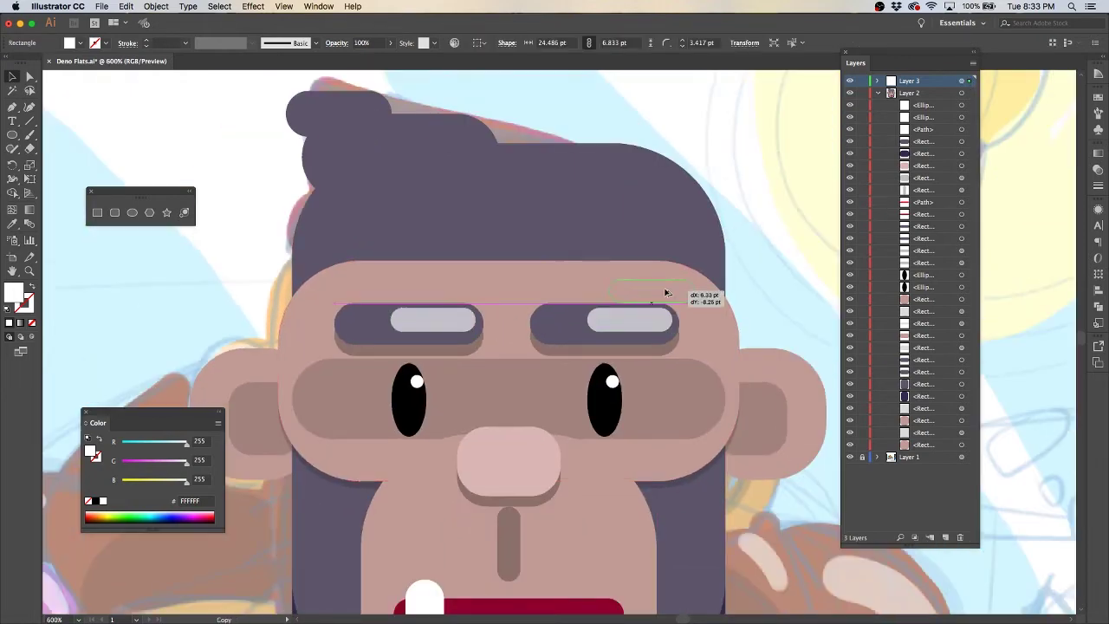
key(ctrl+equal)
key(ctrl+equal)
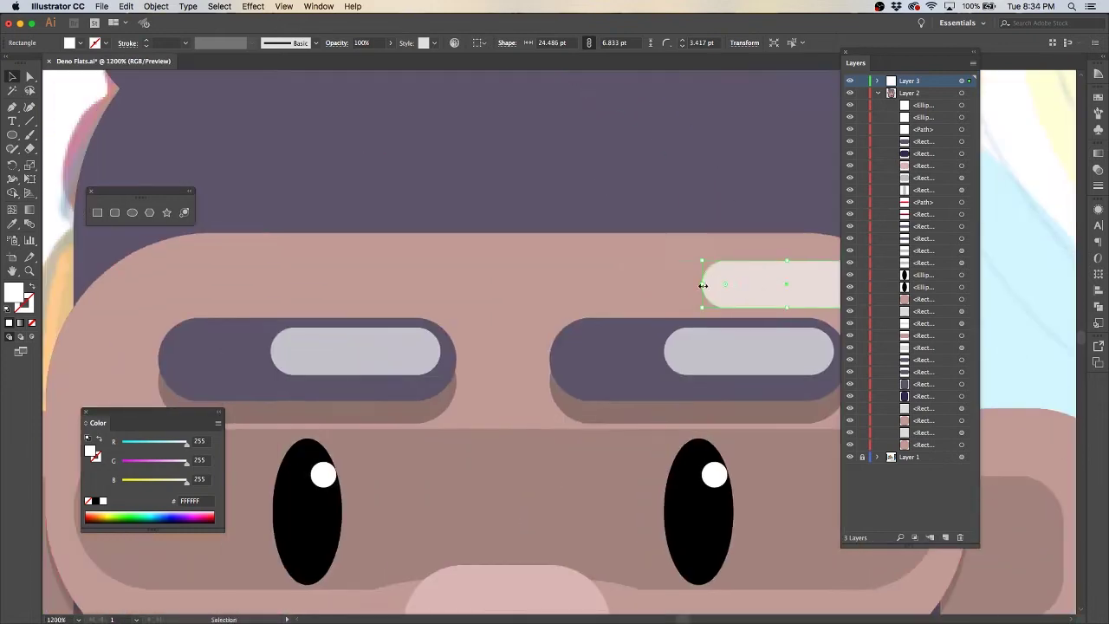
drag(703, 285, 290, 286)
key(ctrl+minus)
key(ctrl+minus)
key(ctrl+minus)
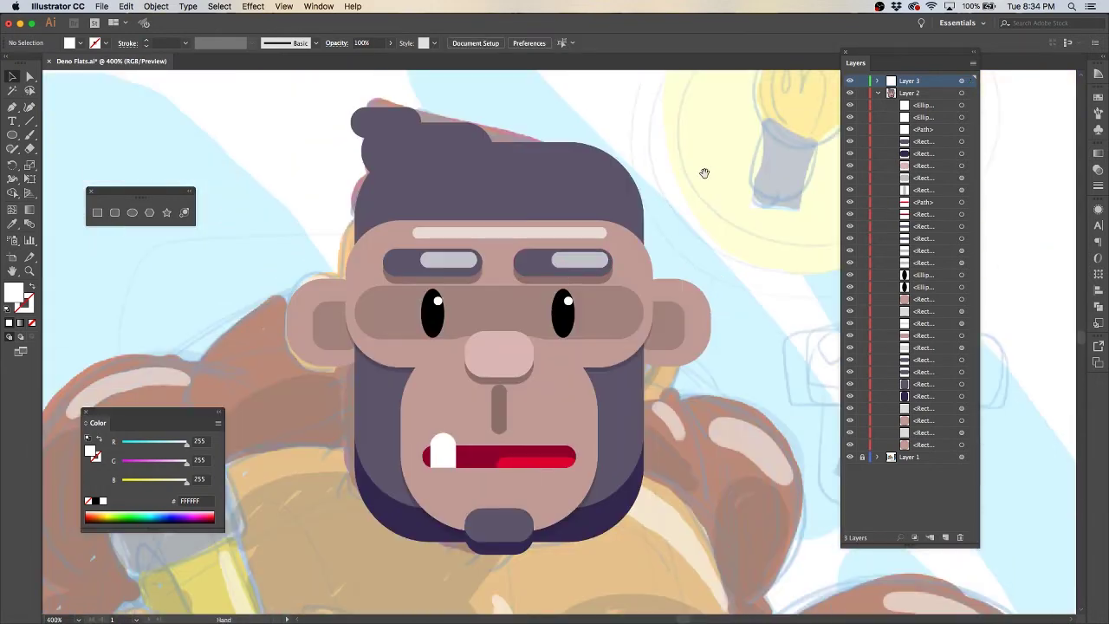
Draw a small rounded-rectangle highlight on top of the nose
scroll(636, 232, down, 3)
drag(527, 336, 488, 350)
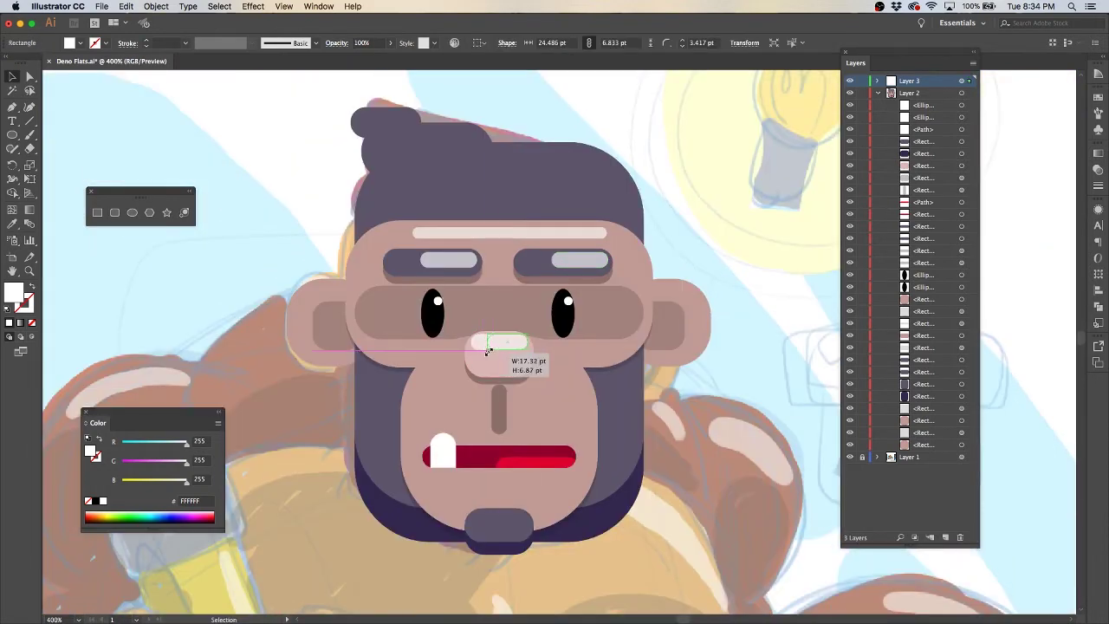
click(774, 234)
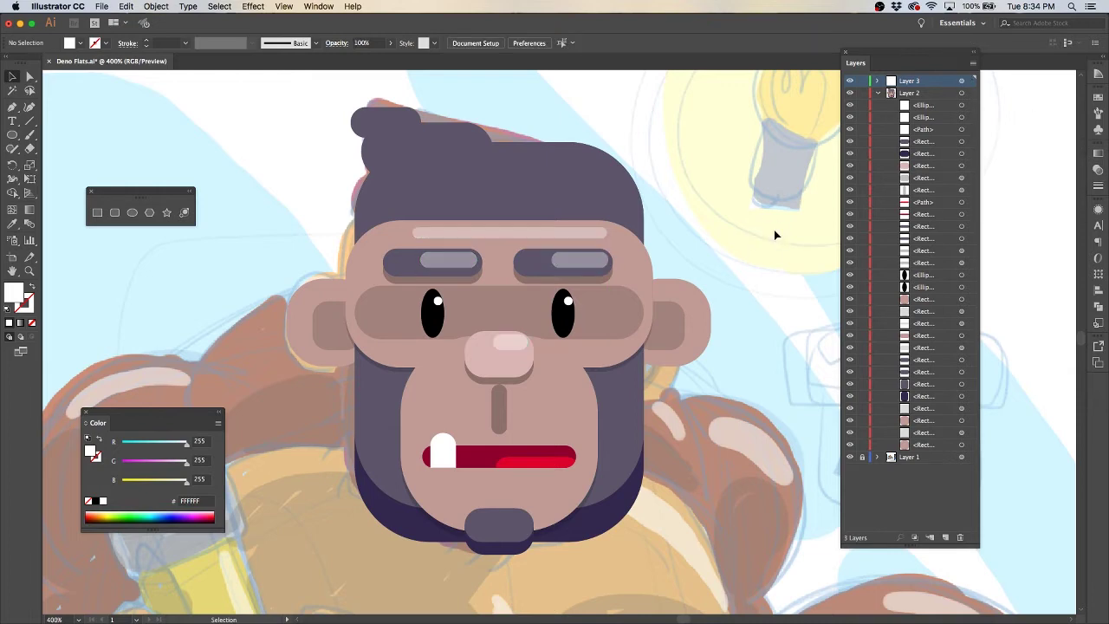
key(ctrl+plus)
key(ctrl+plus)
key(ctrl+plus)
Tint the white tooth pale blue (#DAE2FF)
click(878, 93)
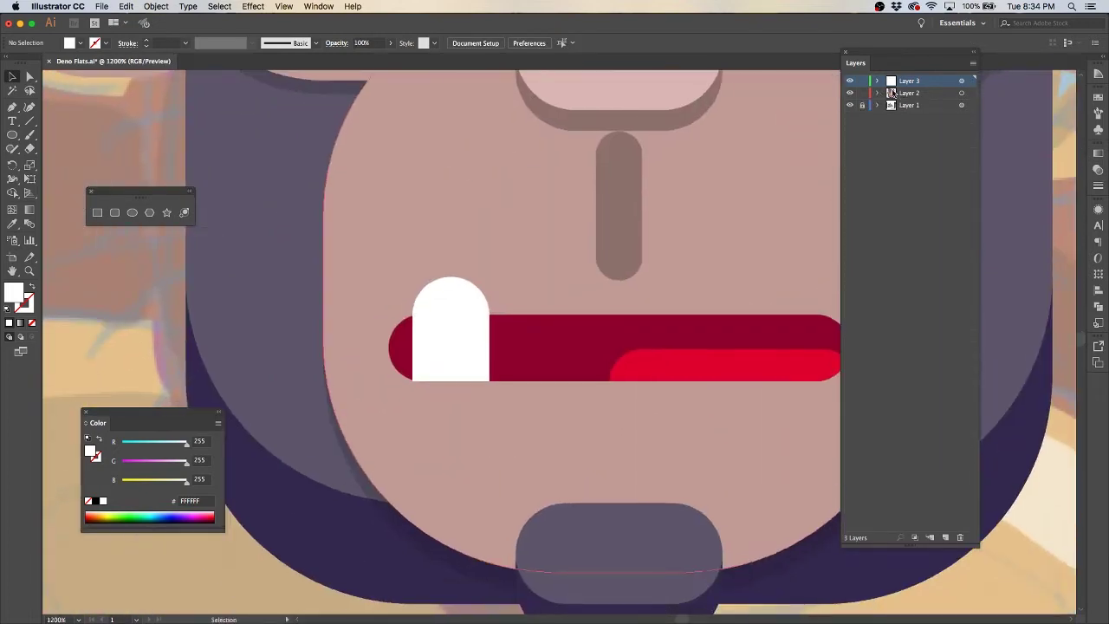
click(473, 291)
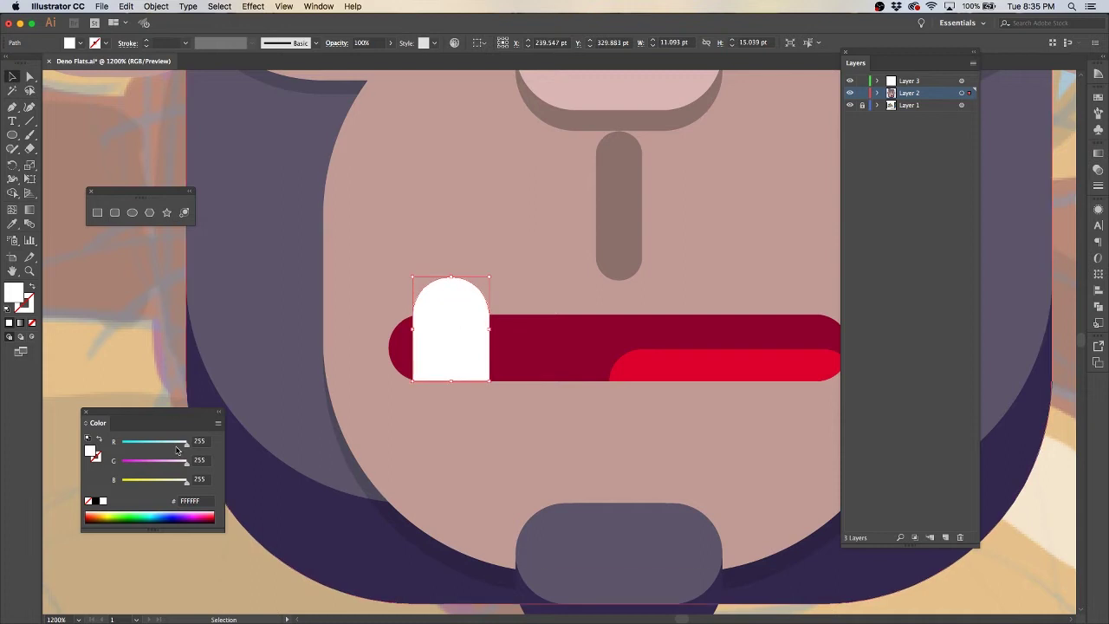
drag(177, 442, 170, 442)
key(ctrl+shift+a)
key(ctrl+minus)
key(ctrl+minus)
key(ctrl+minus)
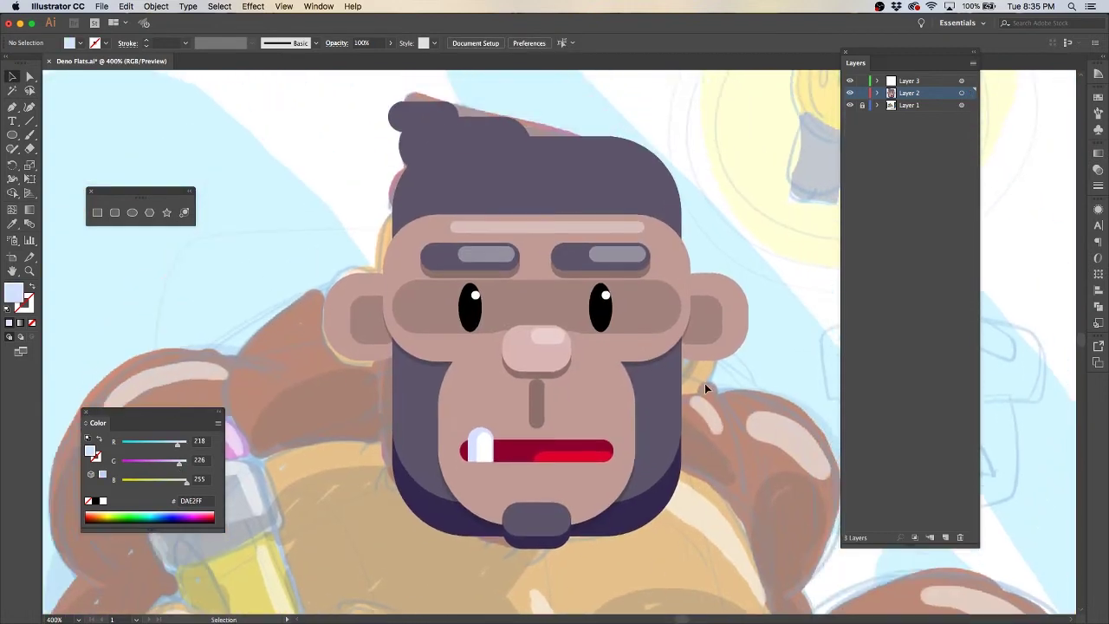
Widen the dark head shape slightly on both sides
click(675, 381)
drag(684, 318, 690, 318)
drag(392, 318, 383, 318)
click(774, 221)
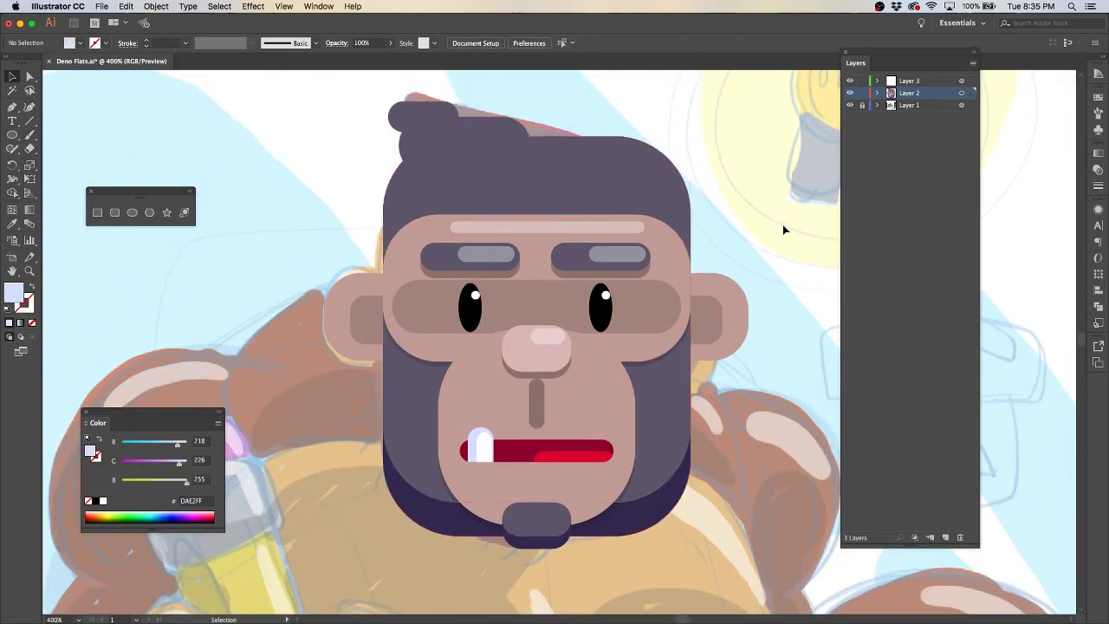
Raise the chin's top edge with Direct Selection so its corners look squared off
click(618, 435)
key(a)
click(426, 424)
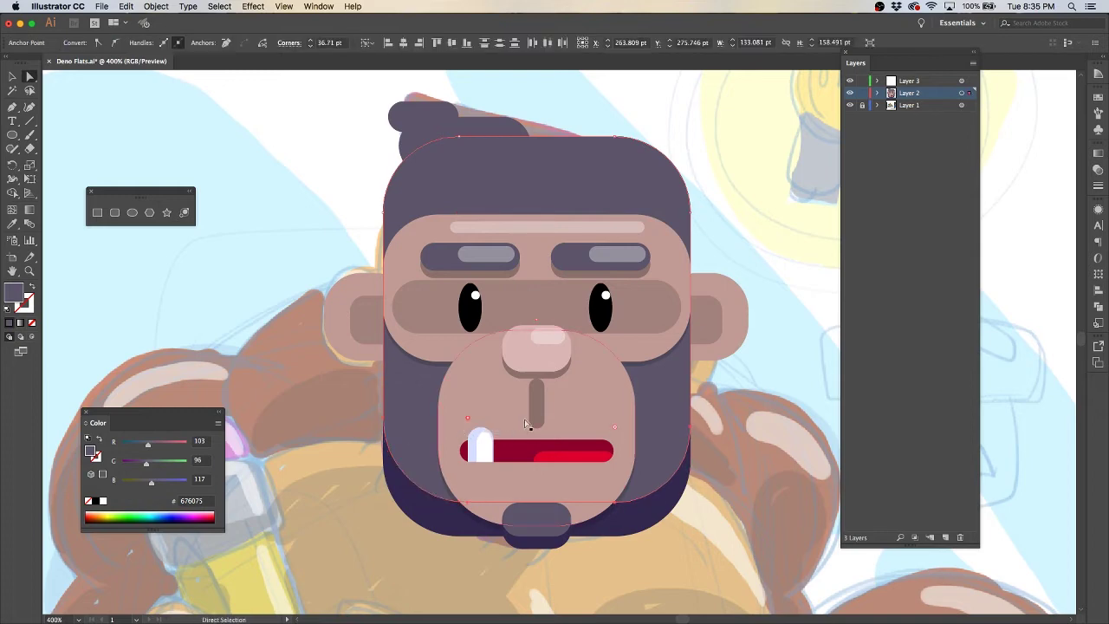
click(791, 376)
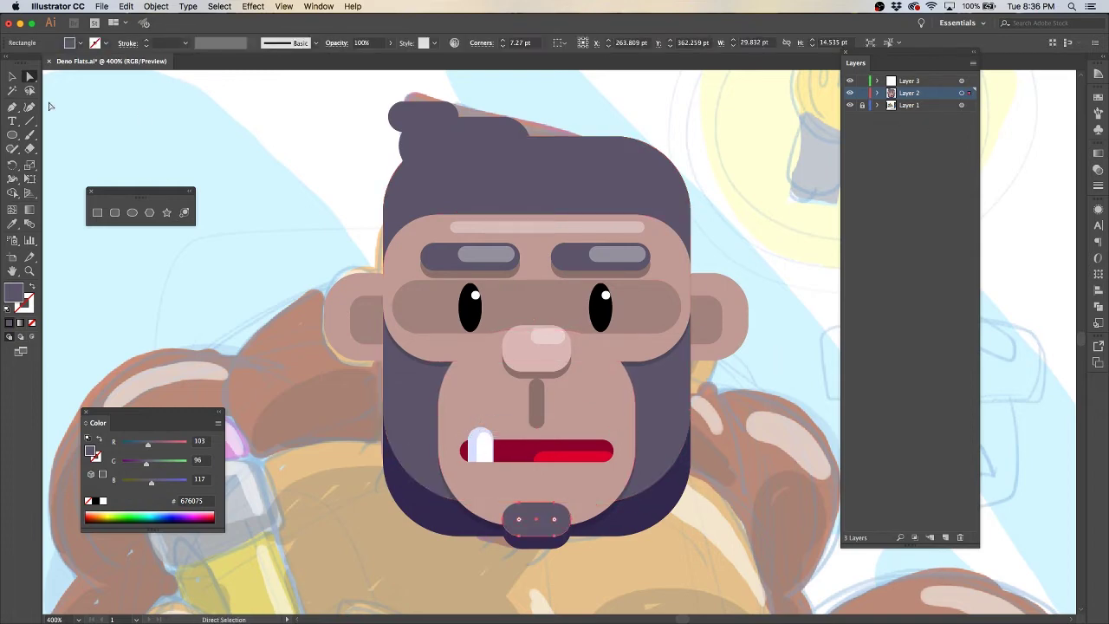
drag(536, 503, 537, 488)
key(v)
click(748, 389)
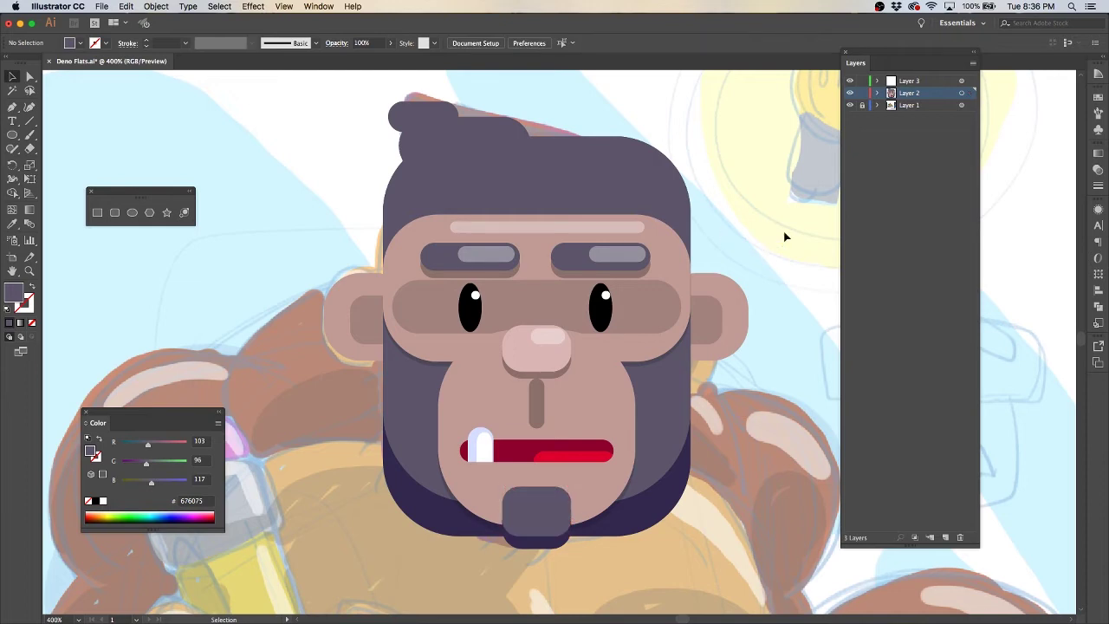
key(ctrl+equal)
click(699, 290)
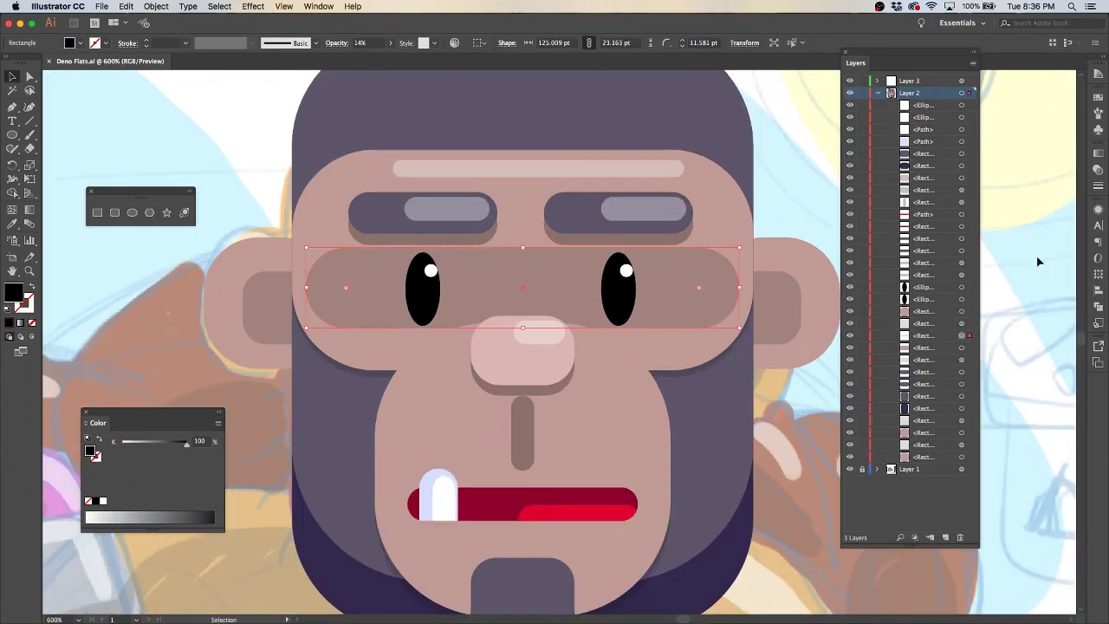
Alt-drag a copy of the translucent eye band and nudge it slightly downward
drag(969, 336, 963, 345)
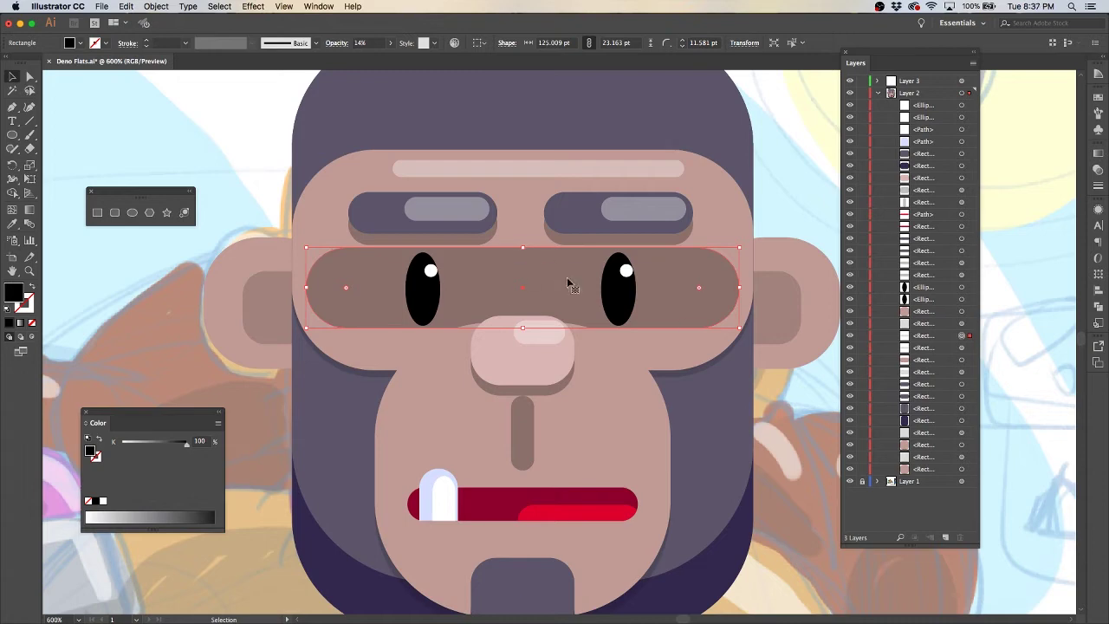
drag(523, 248, 522, 267)
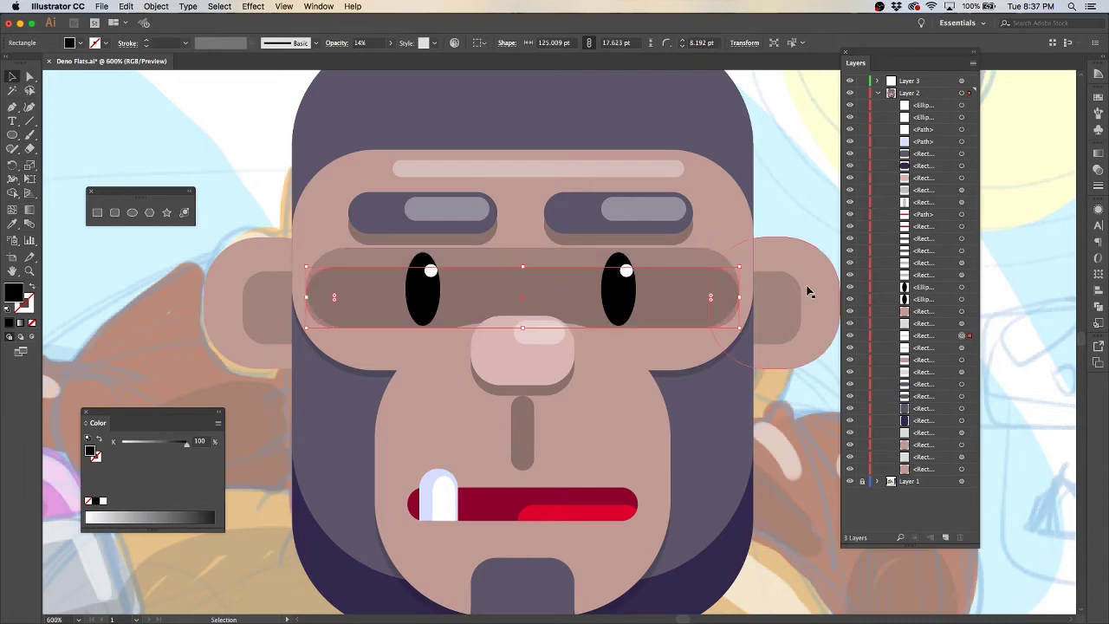
key(ctrl+z)
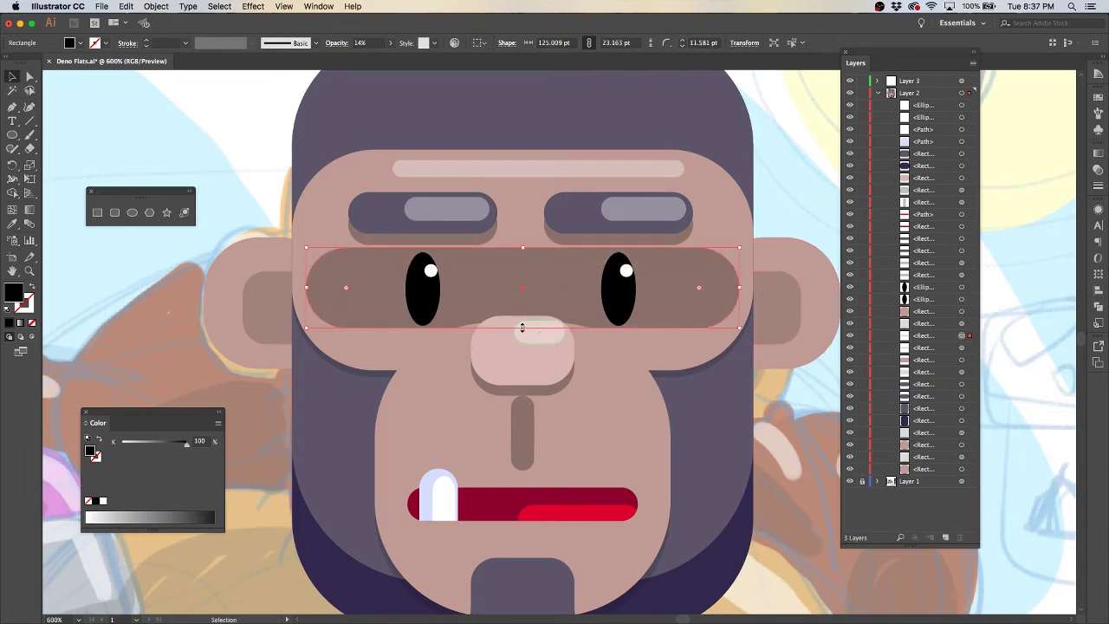
key(Down)
key(Down)
key(i)
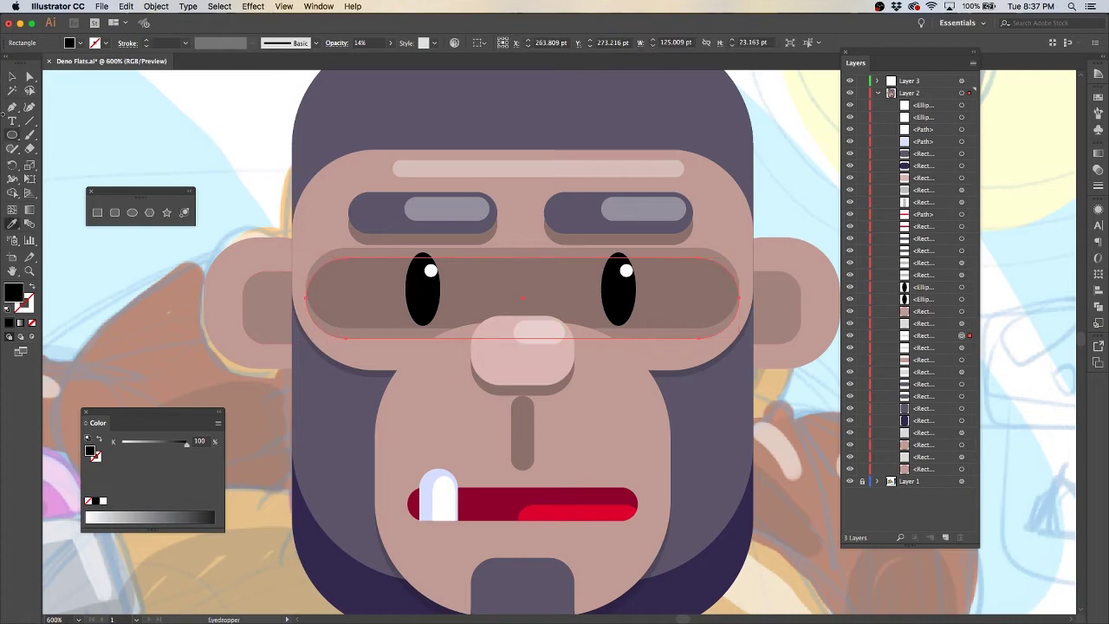
Make the lower eye-band copy fully opaque and tint it dusty mauve (#977683)
click(1098, 170)
drag(1033, 180, 1076, 188)
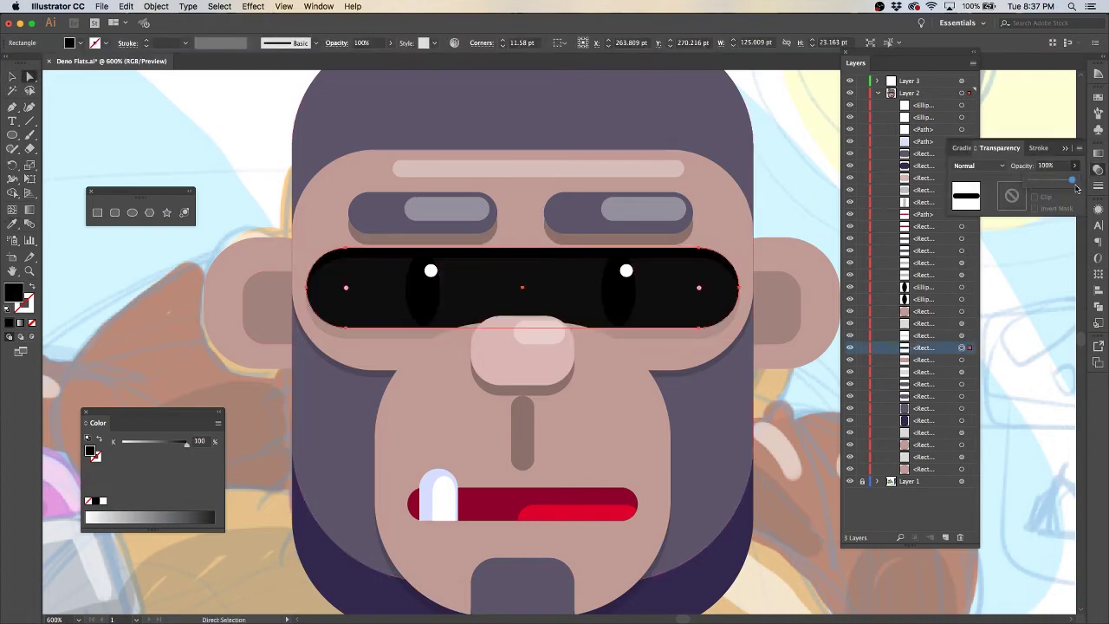
shift+click(143, 518)
drag(169, 482, 155, 482)
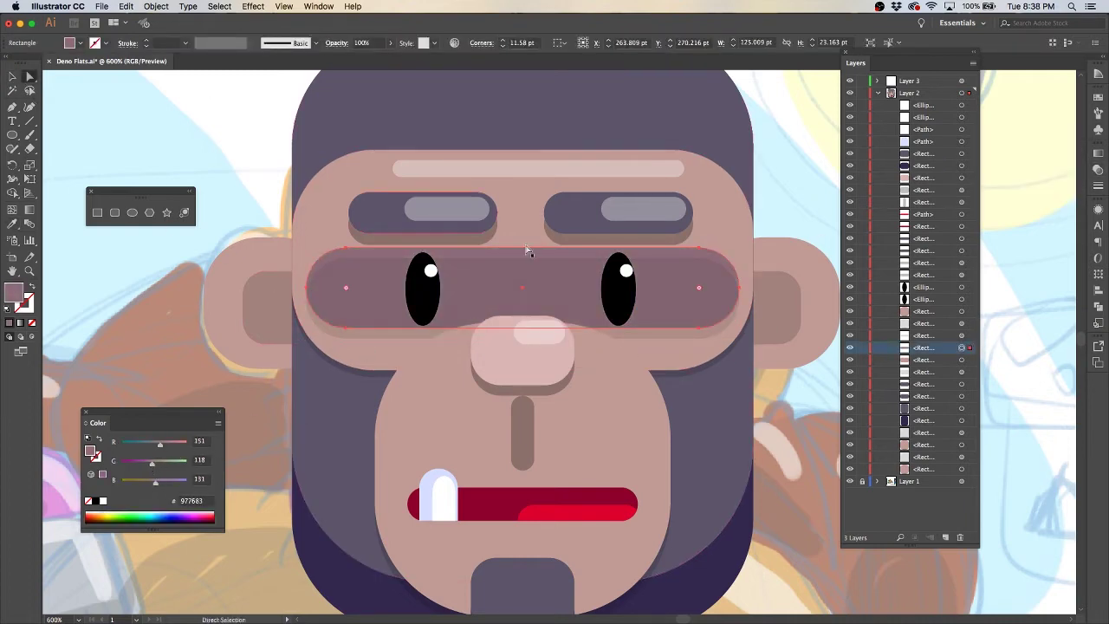
Recolour the other eye band from the skin tone, slightly darker and less red, and lower its top edge
click(962, 335)
click(1098, 170)
drag(1034, 179, 1076, 180)
key(i)
click(540, 403)
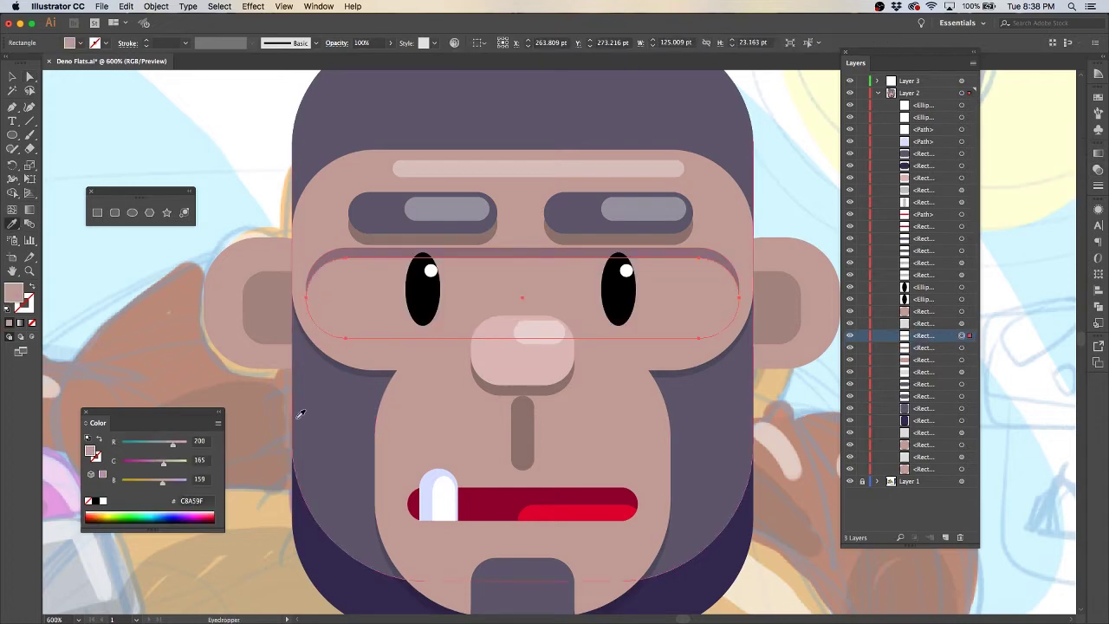
key(a)
drag(163, 462, 161, 483)
drag(169, 447, 167, 446)
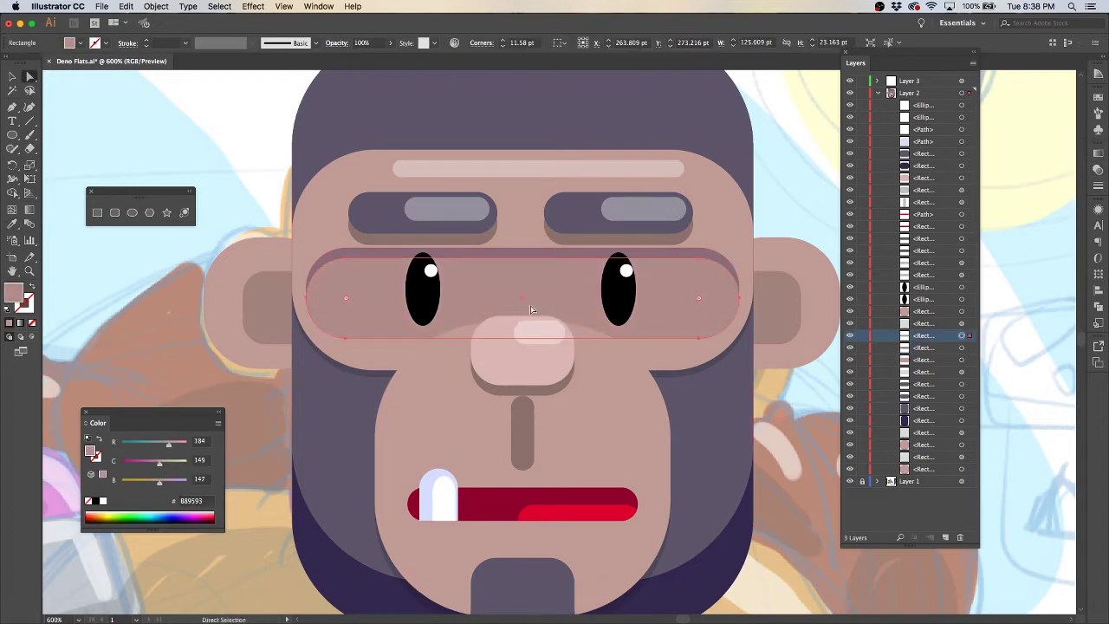
key(v)
drag(522, 258, 521, 268)
click(92, 352)
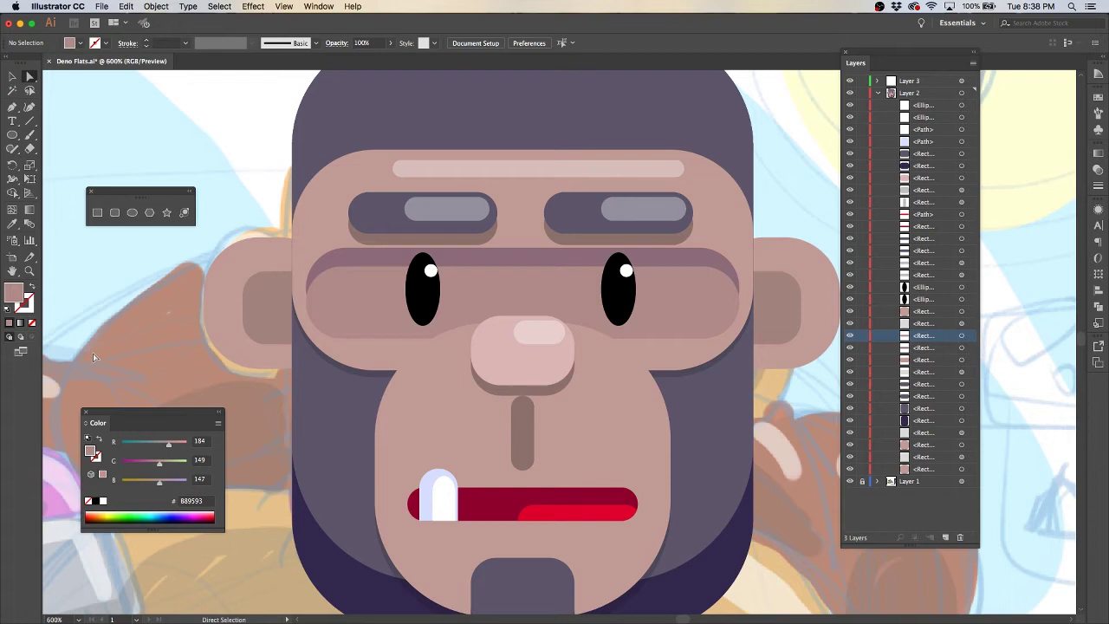
Match both inner ears to the eye-band colour, then zoom out and hide the panels
click(259, 319)
shift+click(793, 330)
key(i)
click(339, 254)
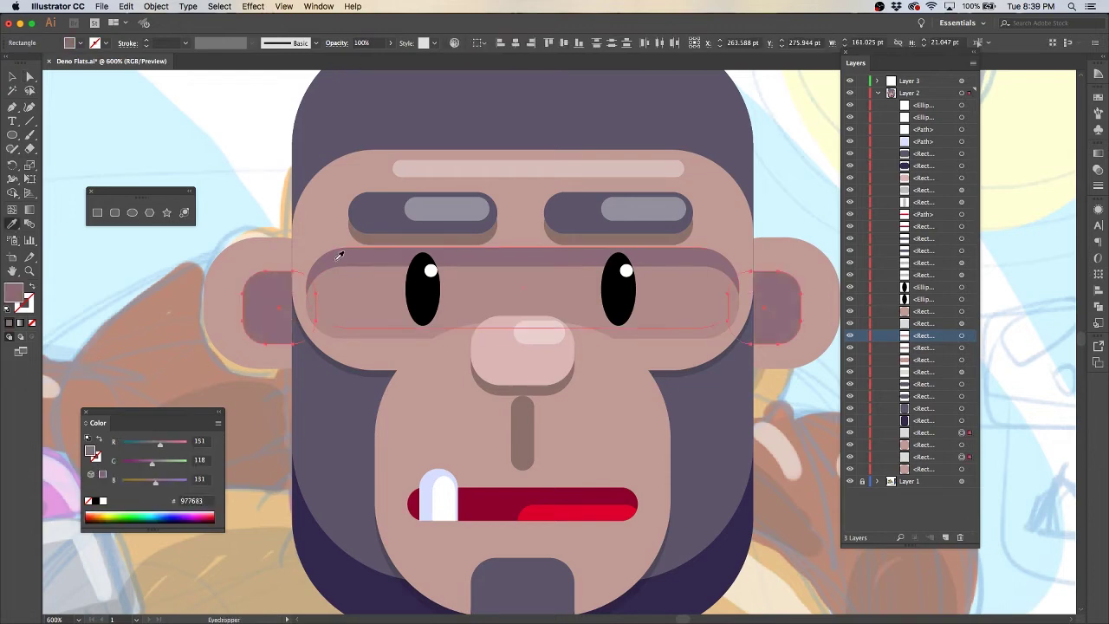
click(404, 292)
key(a)
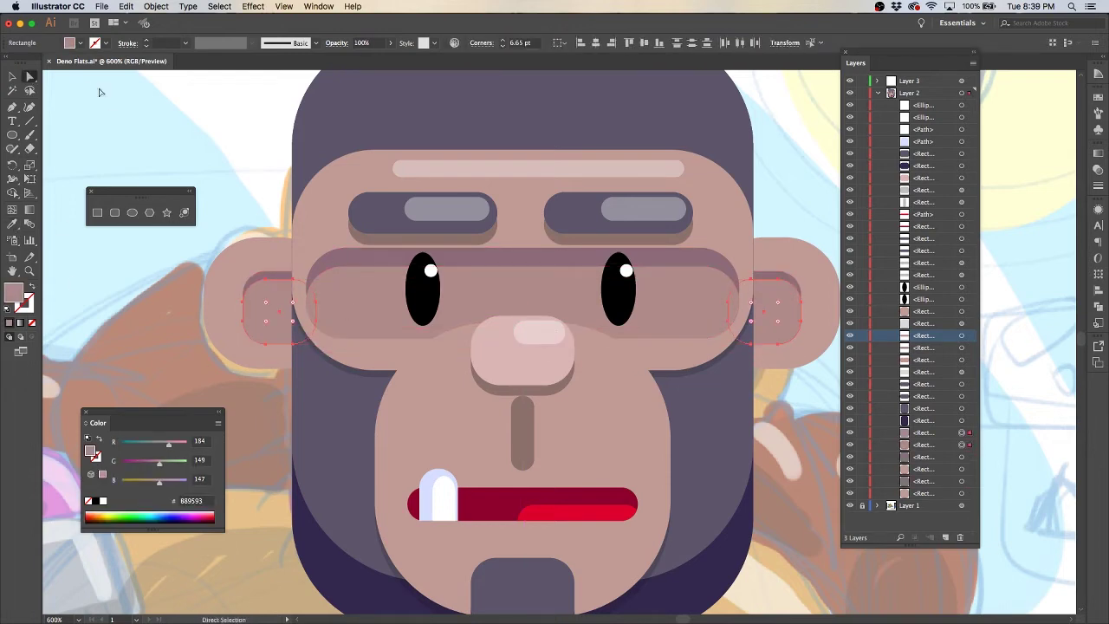
scroll(775, 376, down, 3)
click(785, 375)
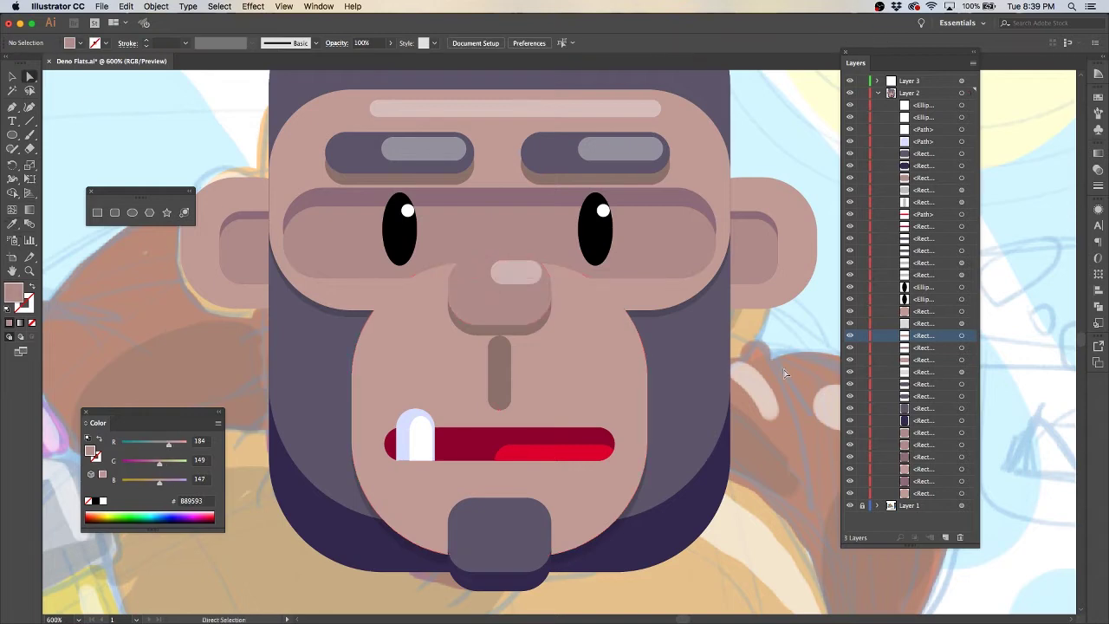
key(super+minus)
key(super+minus)
key(shift+Tab)
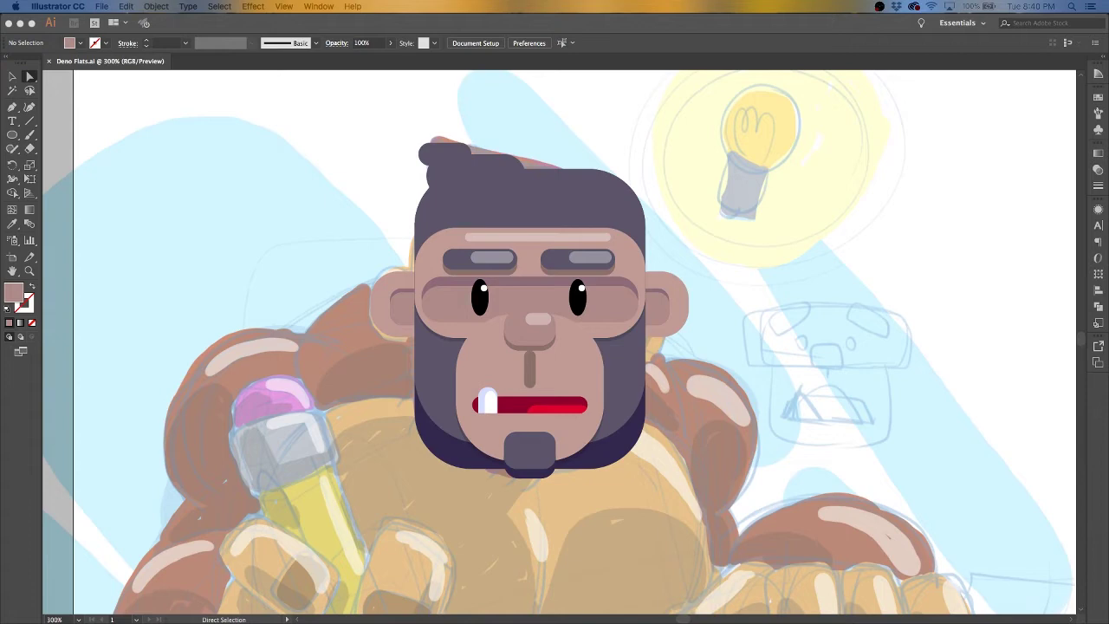
Darken the shadow under the head to B 51 and give the inner ears a muted pink (#B89593)
key(Tab)
click(523, 475)
drag(141, 485, 134, 485)
click(248, 345)
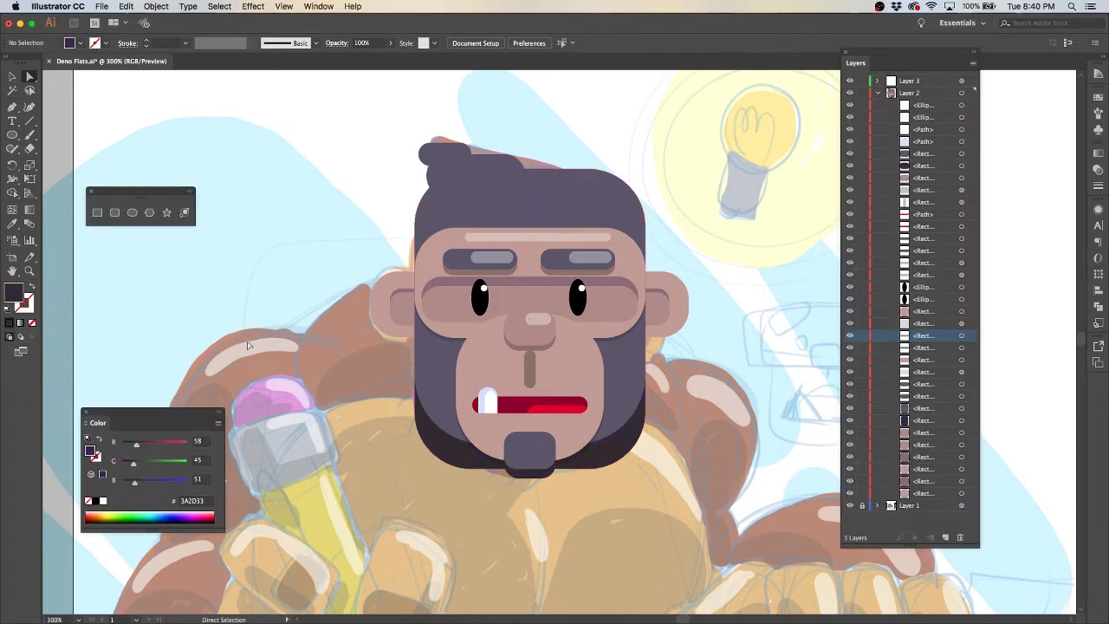
click(650, 302)
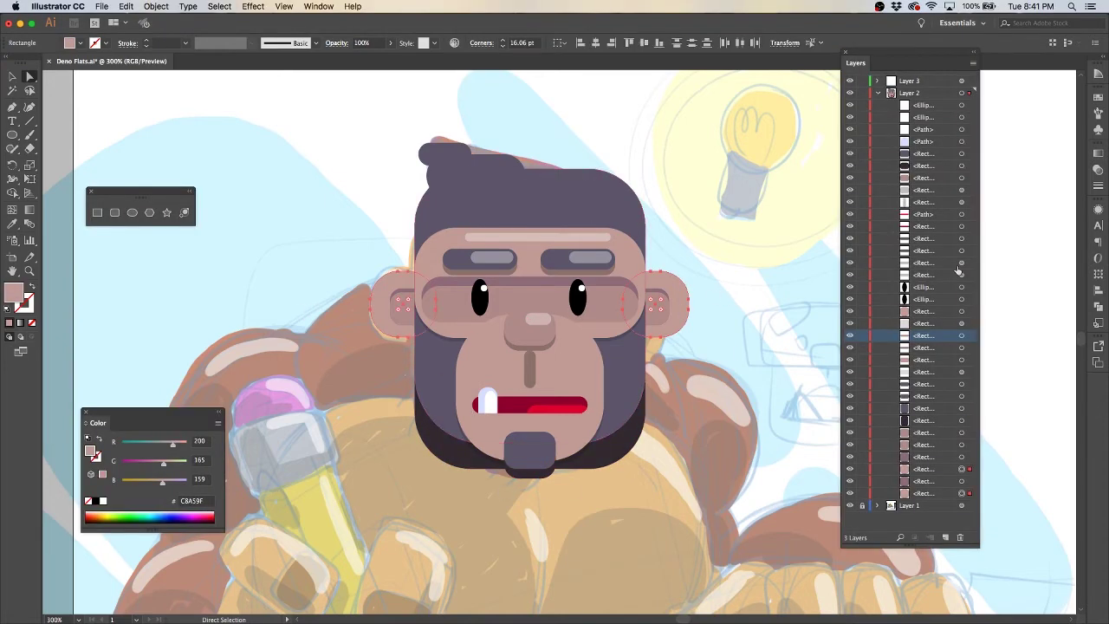
shift+click(955, 505)
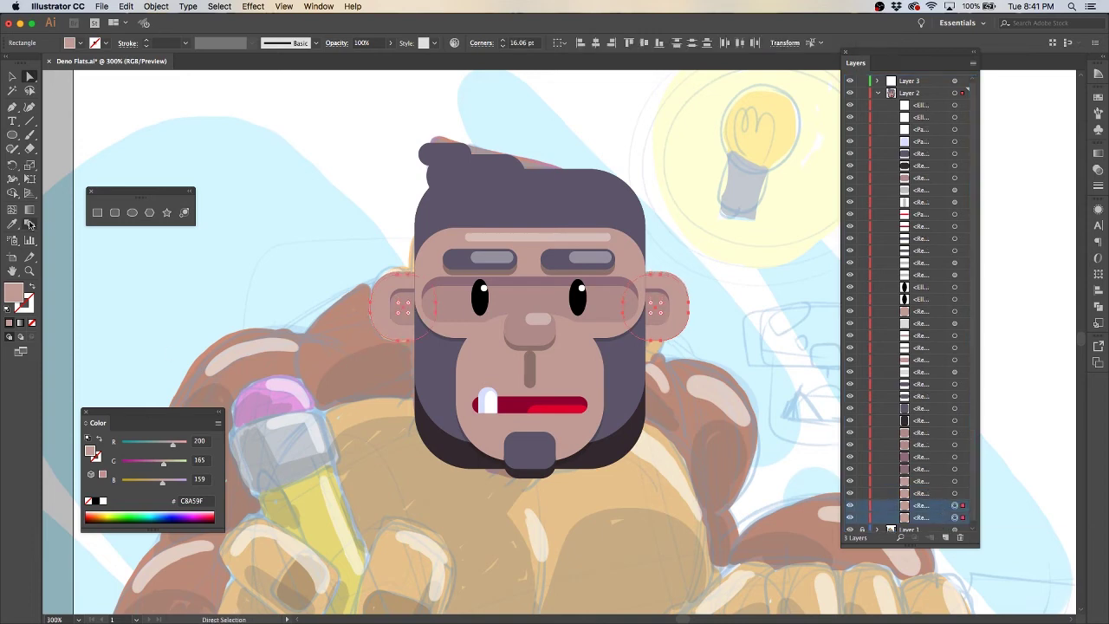
click(763, 309)
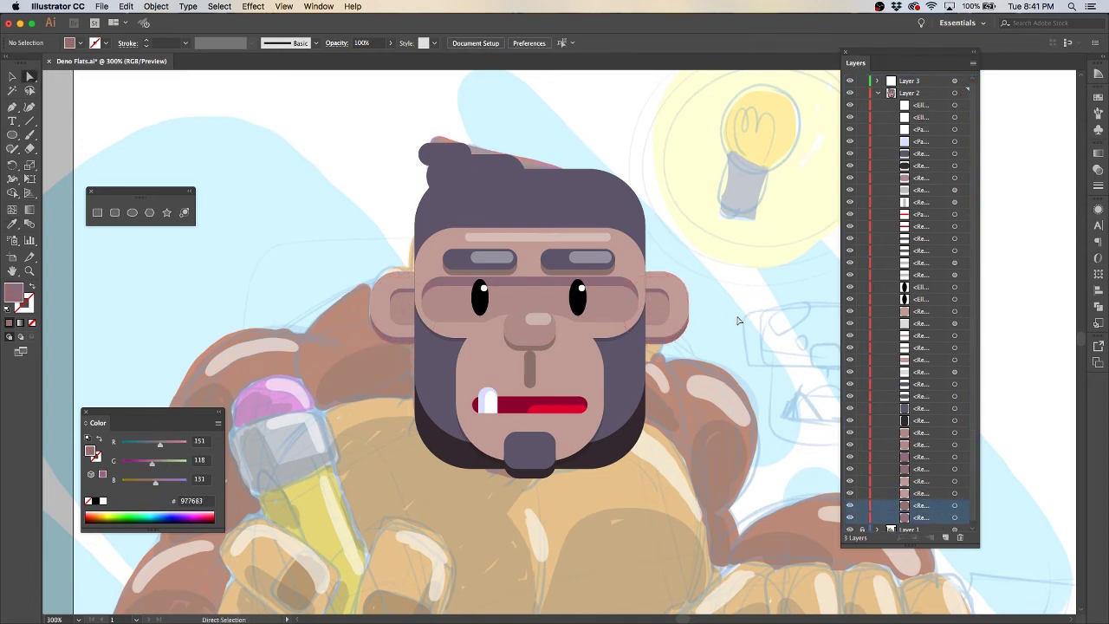
key(ctrl+z)
click(12, 225)
key(a)
click(757, 260)
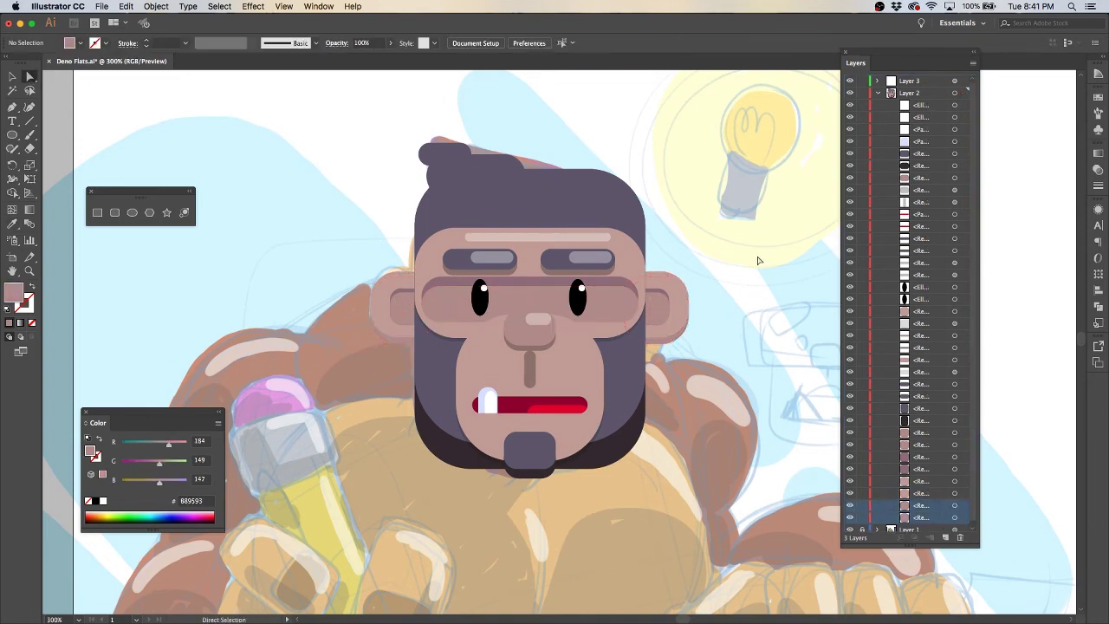
Rename Layer 2 to 'face colors' and Layer 3 to 'highs'
click(878, 93)
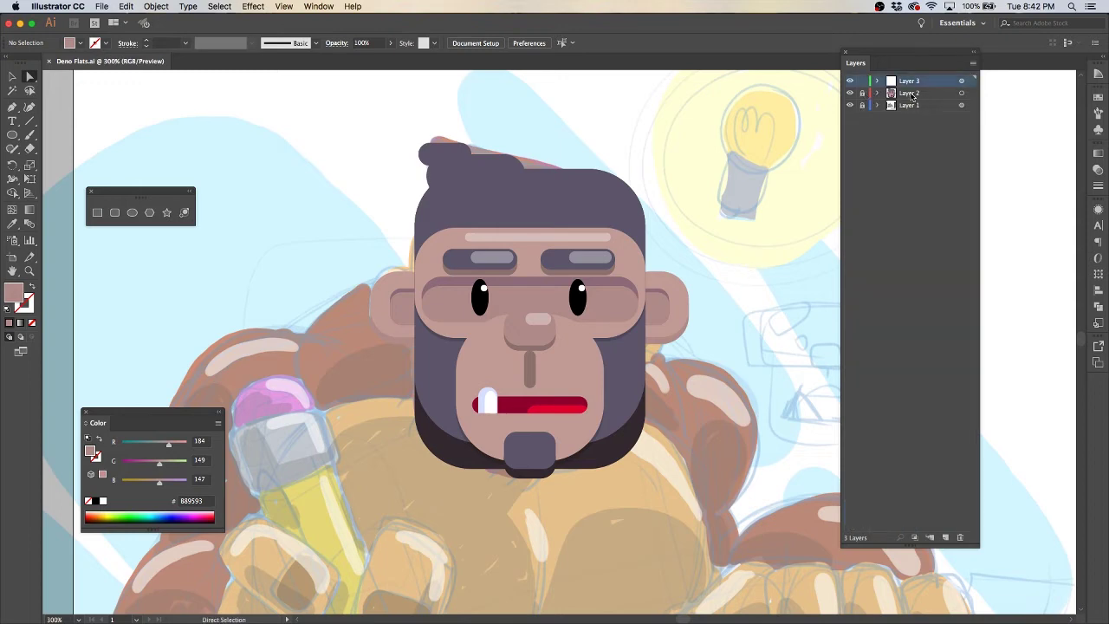
double_click(909, 93)
text(ce colors)
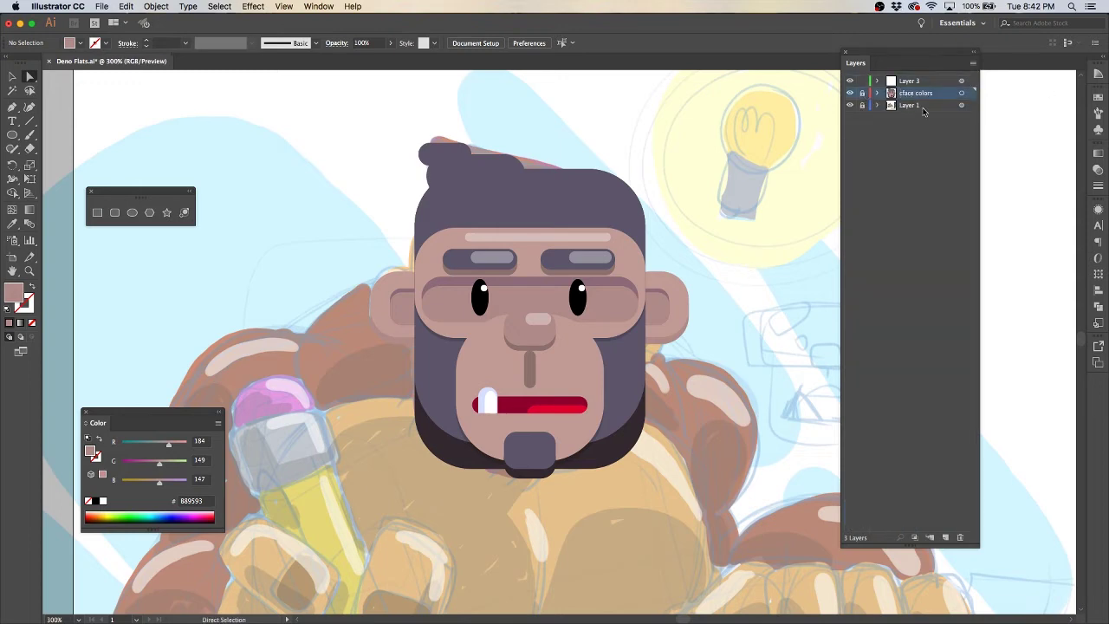
double_click(909, 81)
text(highl)
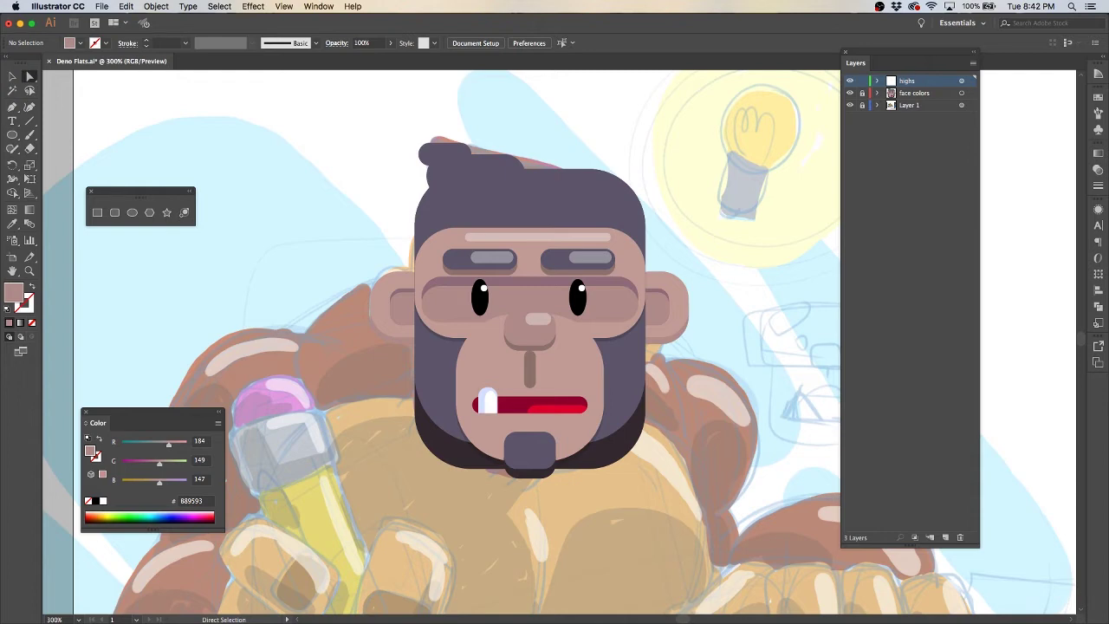
Copy the brow highlight bar onto the hair, then shorten and thin it
scroll(541, 342, down, 3)
scroll(446, 347, up, 5)
click(472, 260)
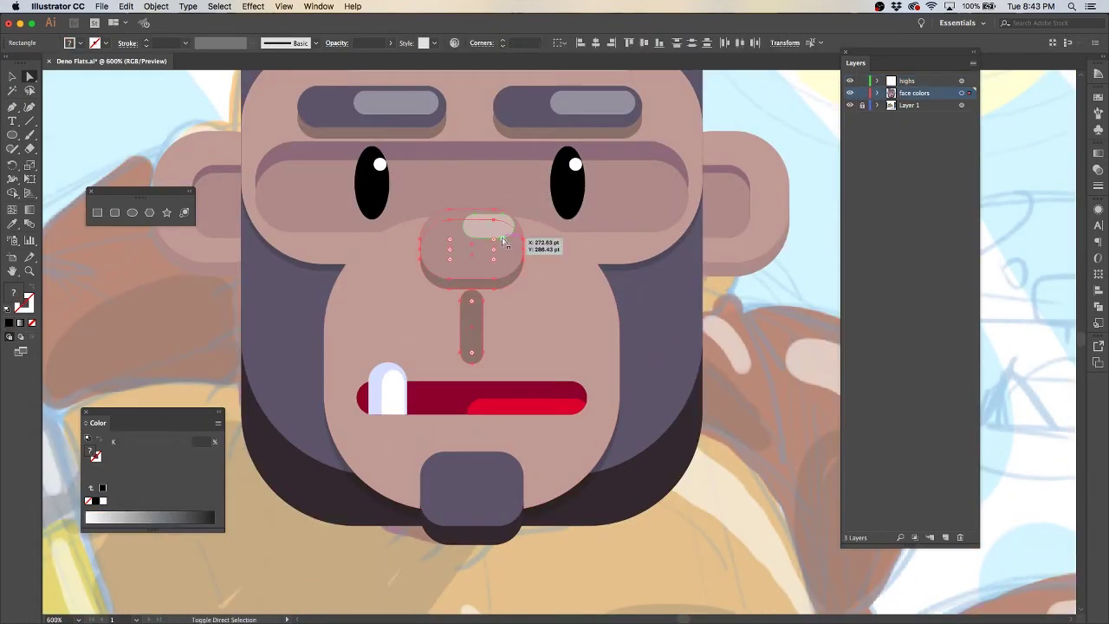
shift+click(490, 236)
click(771, 328)
scroll(768, 376, up, 2)
scroll(768, 114, up, 1)
scroll(768, 174, up, 2)
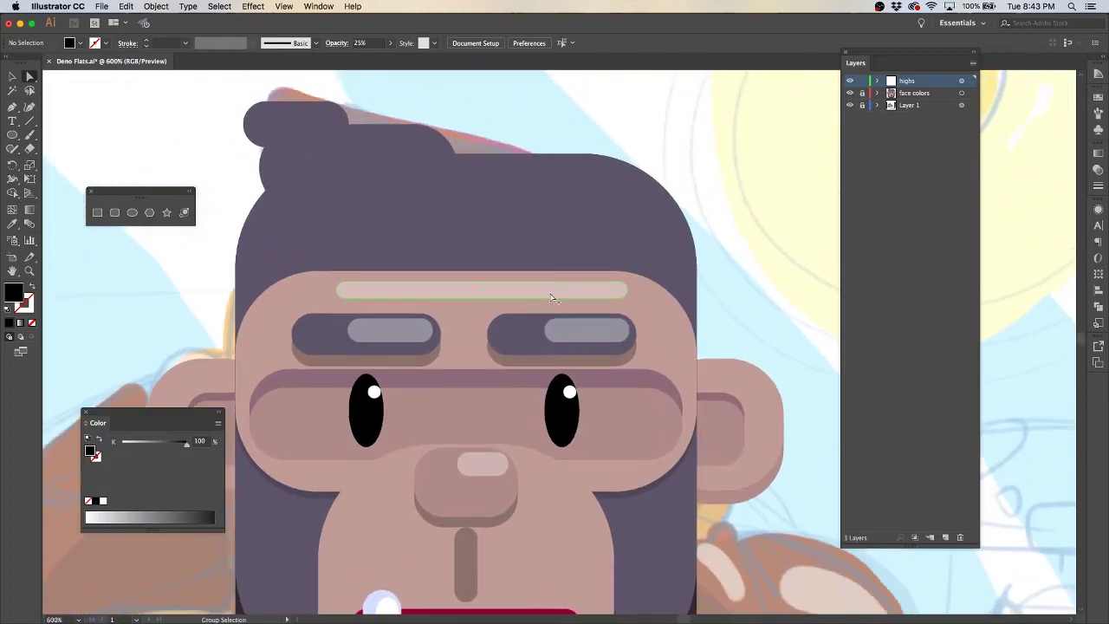
drag(552, 294, 564, 186)
scroll(366, 220, up, 2)
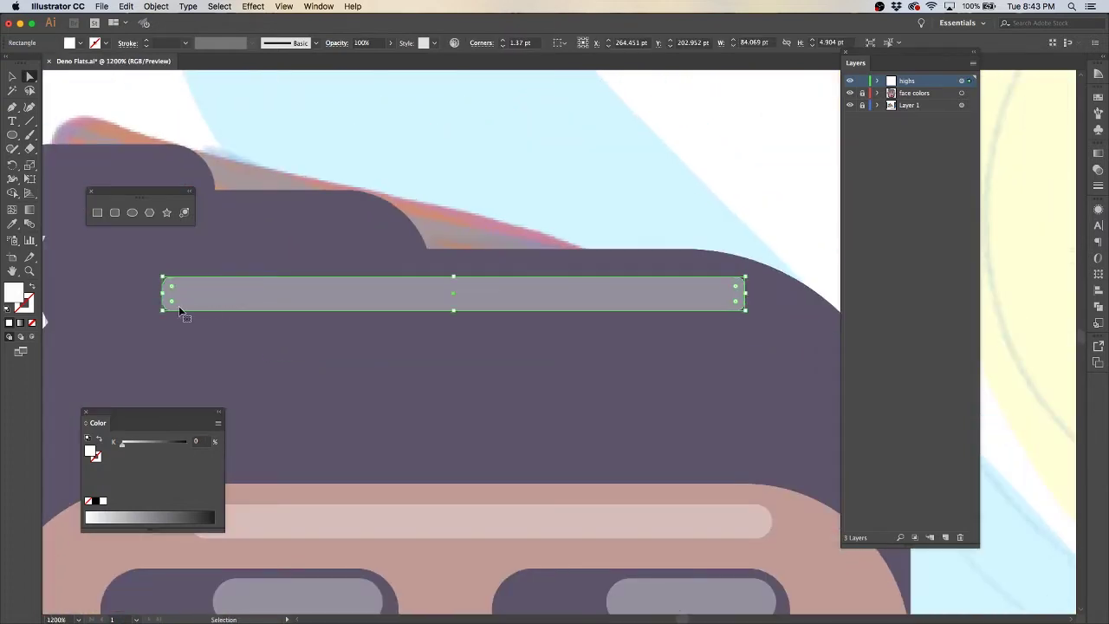
drag(178, 308, 329, 292)
click(691, 183)
Add two shorter highlight bar copies higher up on the hair
scroll(583, 260, down, 2)
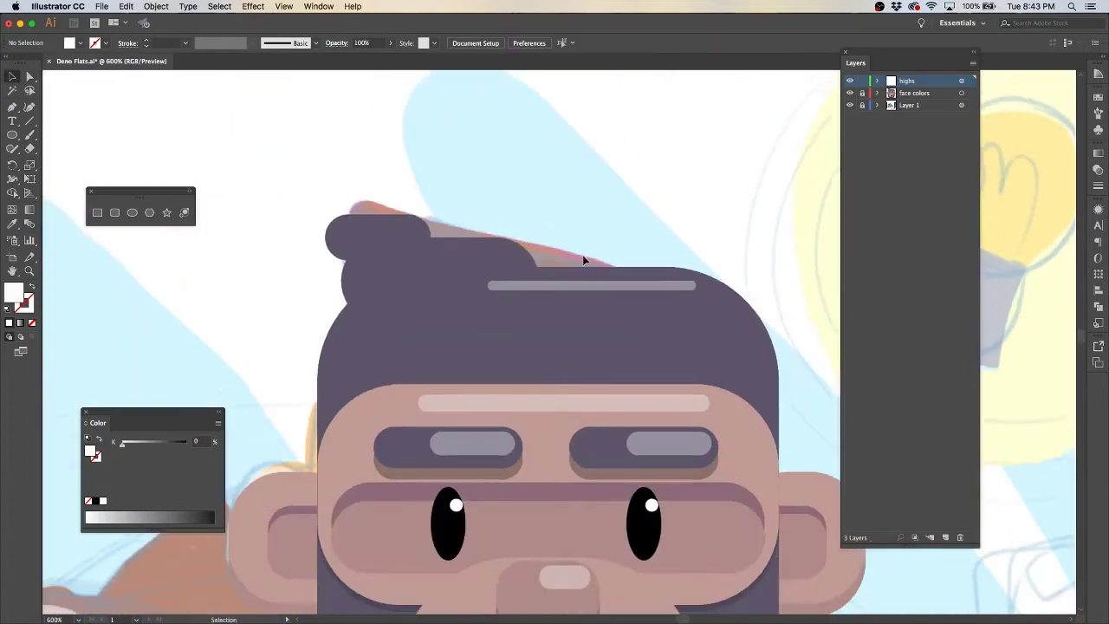
drag(597, 286, 486, 252)
scroll(595, 250, up, 1)
scroll(595, 251, up, 2)
drag(718, 288, 522, 288)
drag(497, 199, 696, 252)
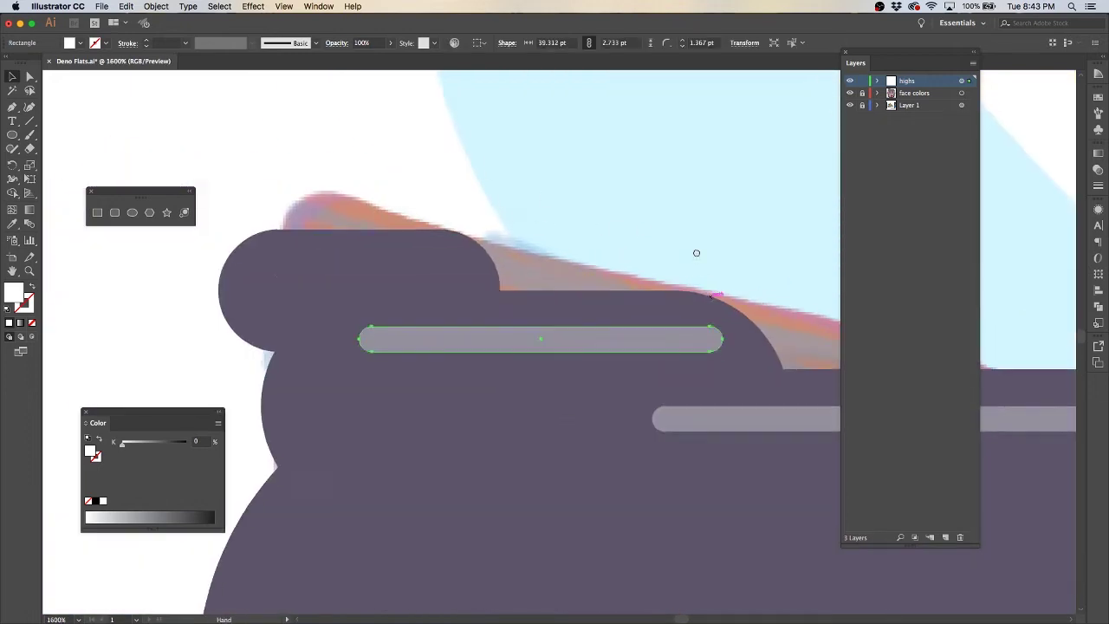
mouse_move(685, 339)
mouse_down()
mouse_move(654, 266)
mouse_move(460, 266)
mouse_up()
click(626, 231)
Make the grey hair highlight bar taller and longer
scroll(540, 230, down, 3)
scroll(505, 298, up, 3)
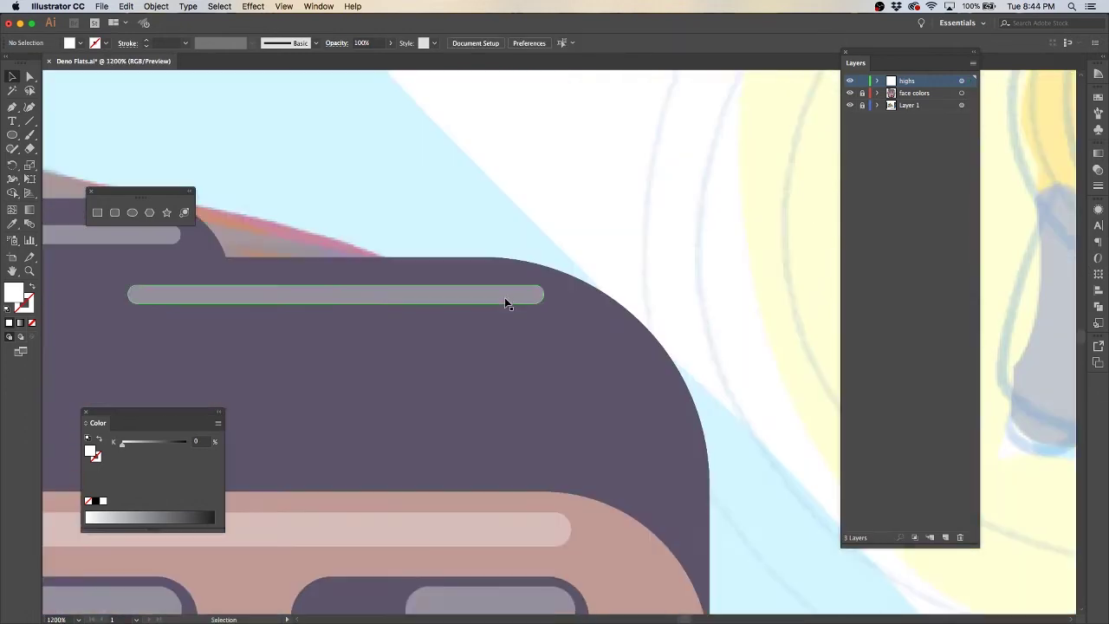
click(506, 299)
drag(546, 302, 611, 334)
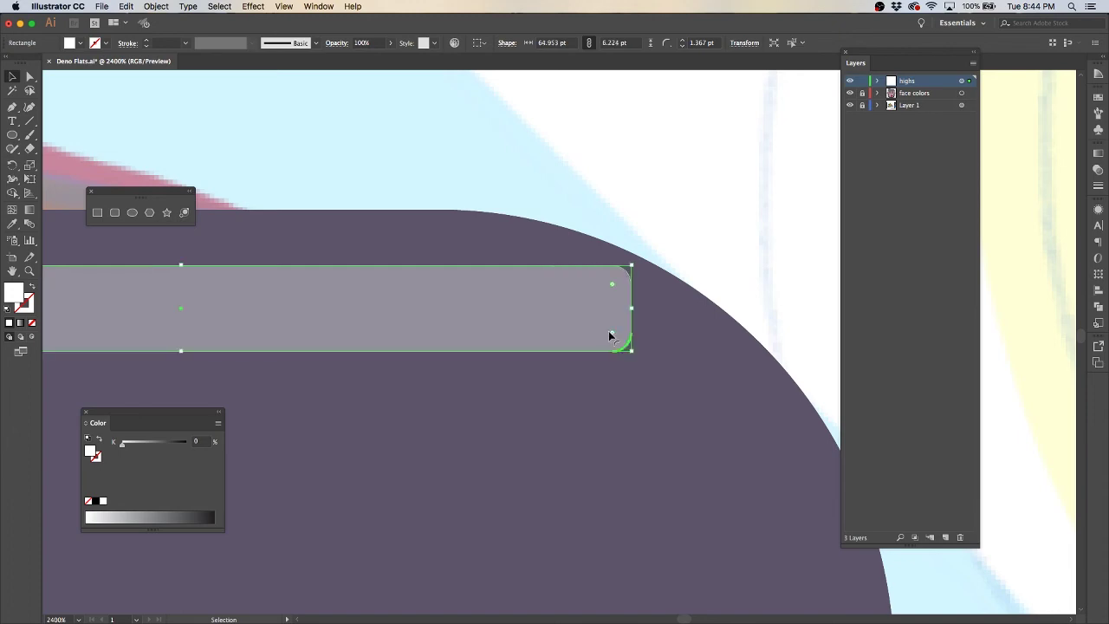
click(344, 171)
Draw a small rounded highlight rectangle on the right ear
scroll(623, 266, down, 4)
scroll(624, 266, down, 2)
scroll(438, 303, up, 5)
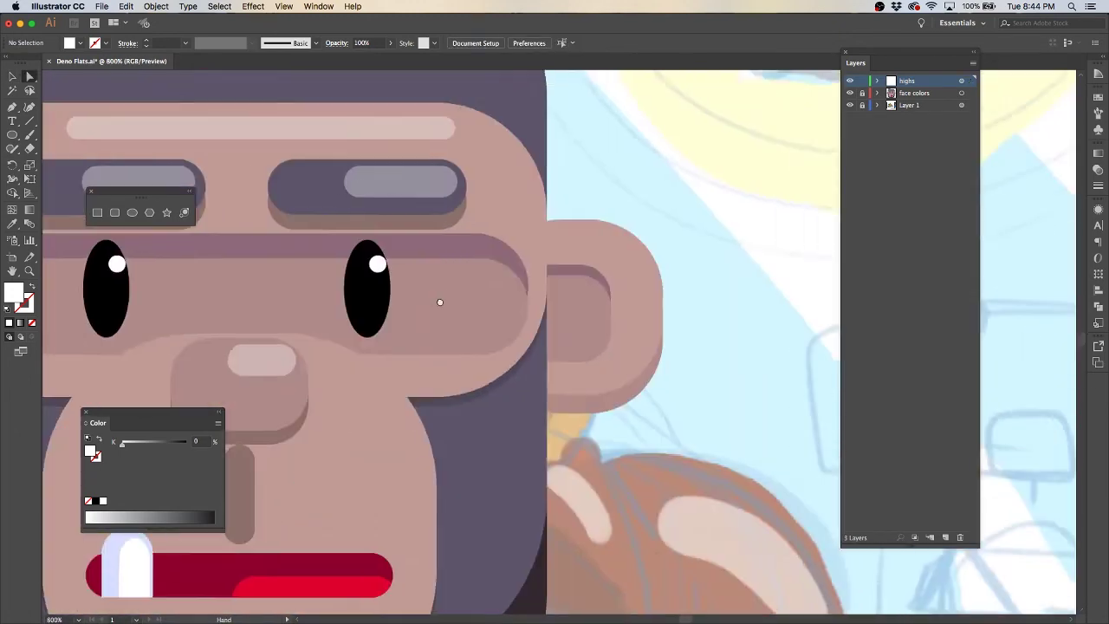
drag(611, 241, 554, 255)
scroll(656, 193, down, 4)
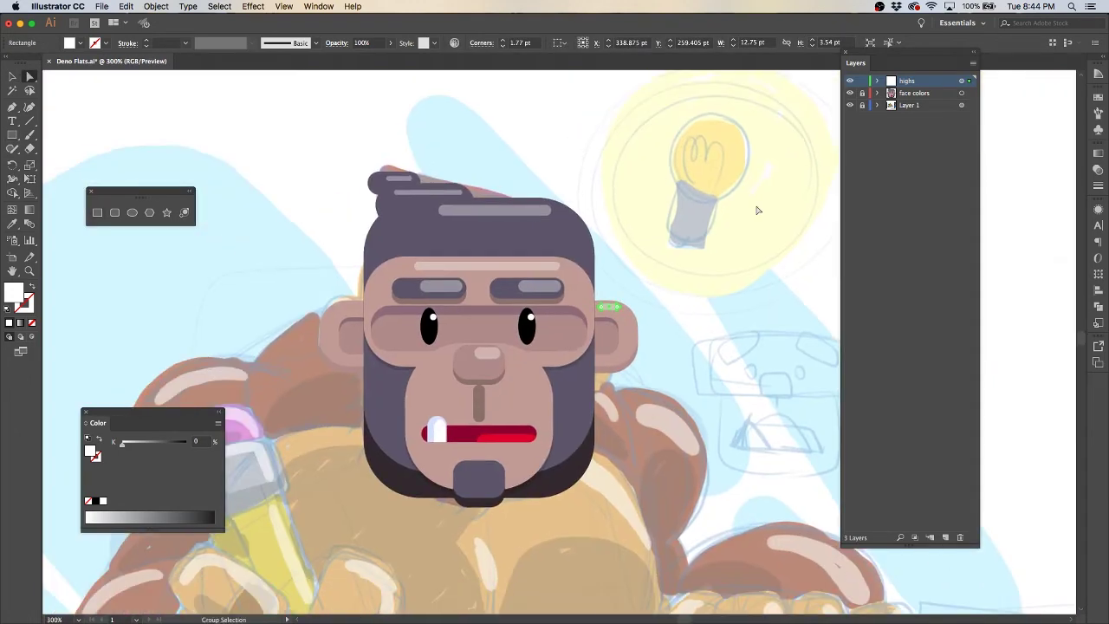
click(877, 81)
key(v)
Mirror a copy of the ear highlight onto the left ear and review the artwork
scroll(767, 240, up, 3)
key(ctrl+d)
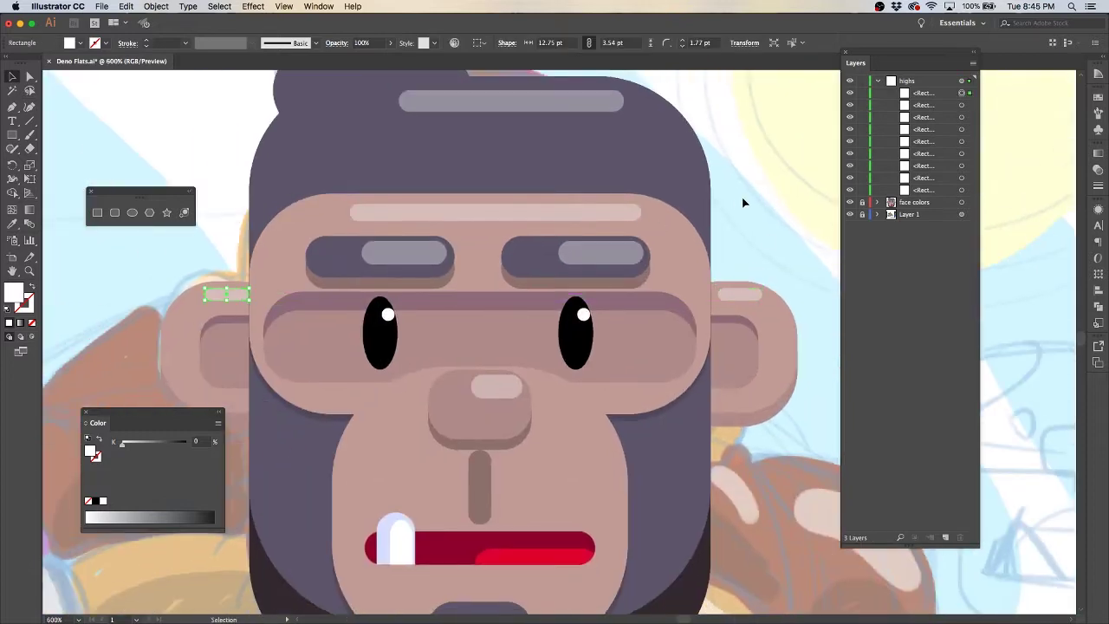
click(687, 232)
key(shift+Tab)
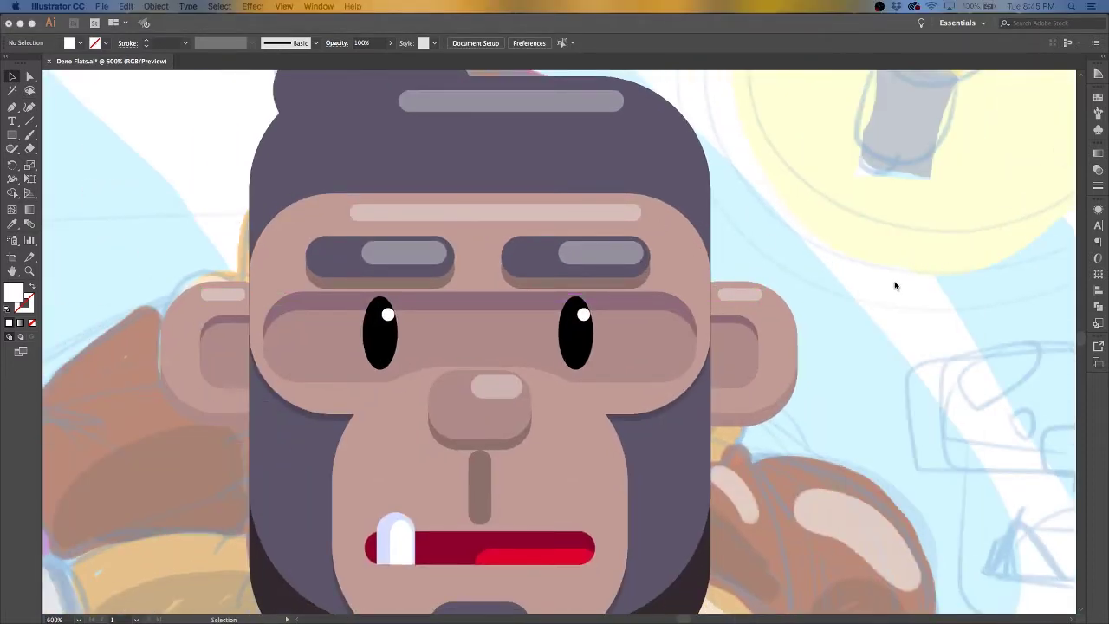
key(shift+Tab)
scroll(820, 312, down, 4)
scroll(774, 309, up, 2)
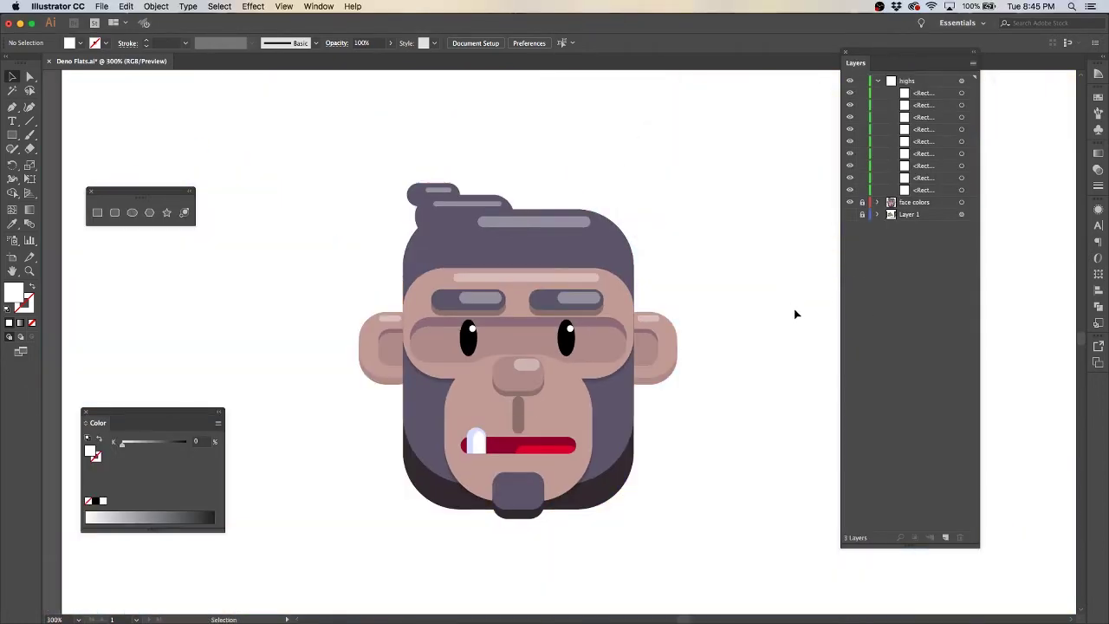
Inspect the glasses and nose shapes and the nose's transparency settings
key(ctrl+equal)
key(ctrl+equal)
key(ctrl+equal)
click(607, 251)
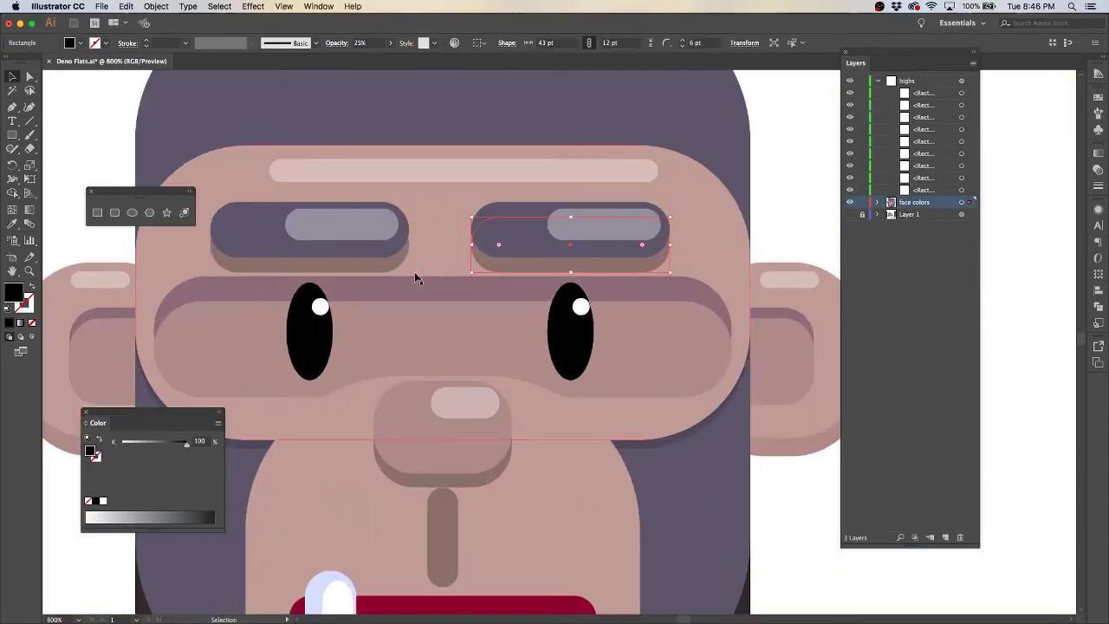
shift+click(399, 260)
click(878, 202)
click(1098, 170)
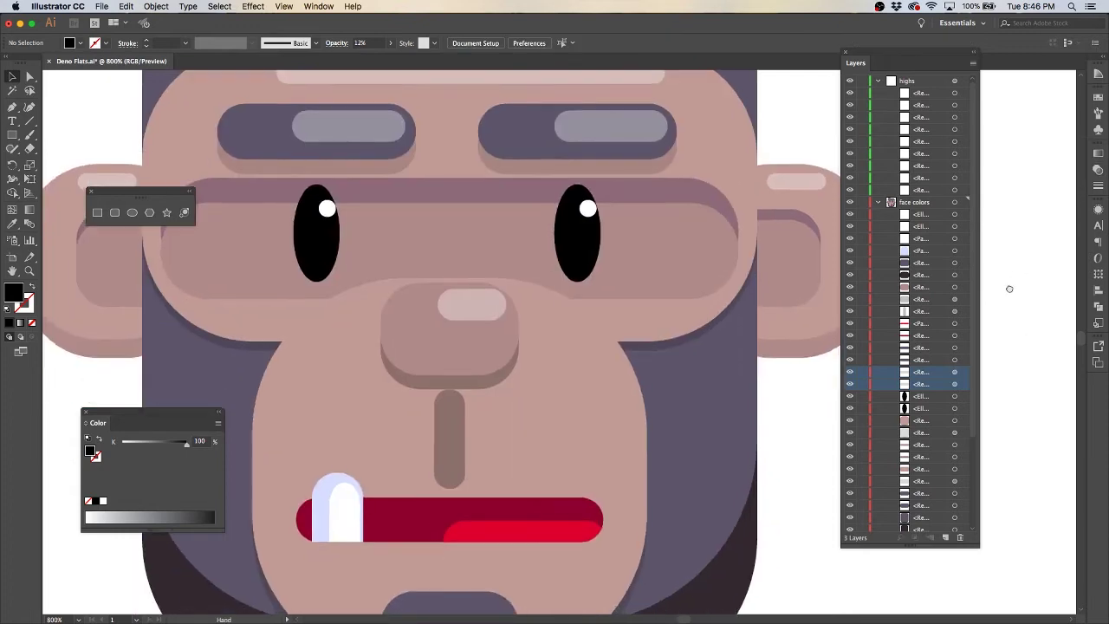
drag(520, 433, 546, 343)
click(468, 442)
shift+click(506, 387)
click(1099, 171)
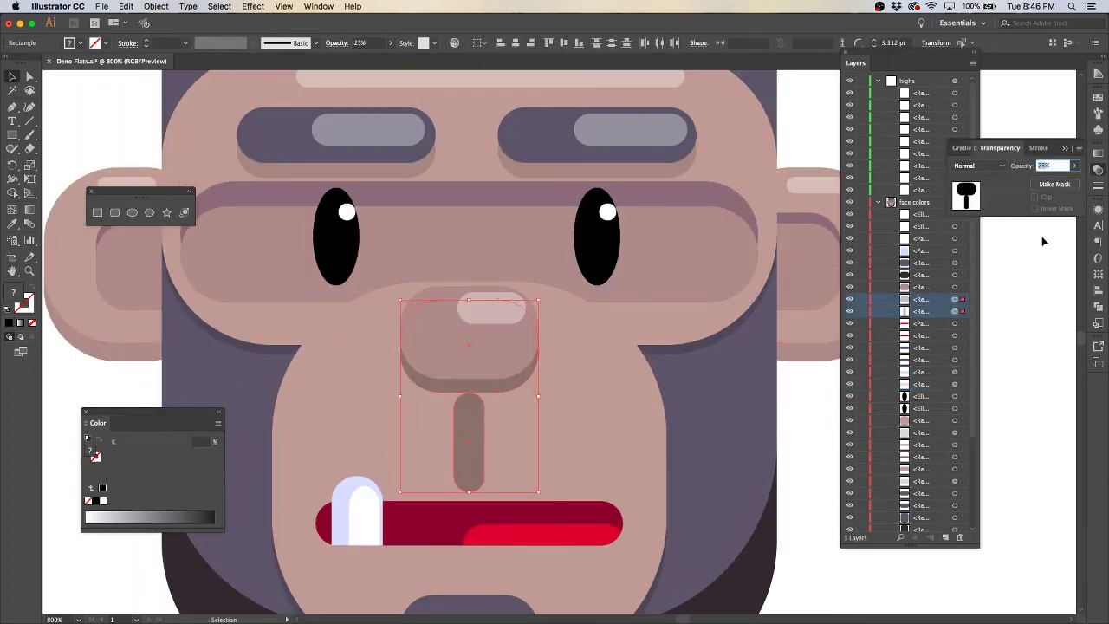
click(1018, 270)
key(ctrl+minus)
key(ctrl+minus)
Fill the nose with pink #B87A81 and the face and ears with warmer tan #CFB09F
click(490, 340)
click(186, 303)
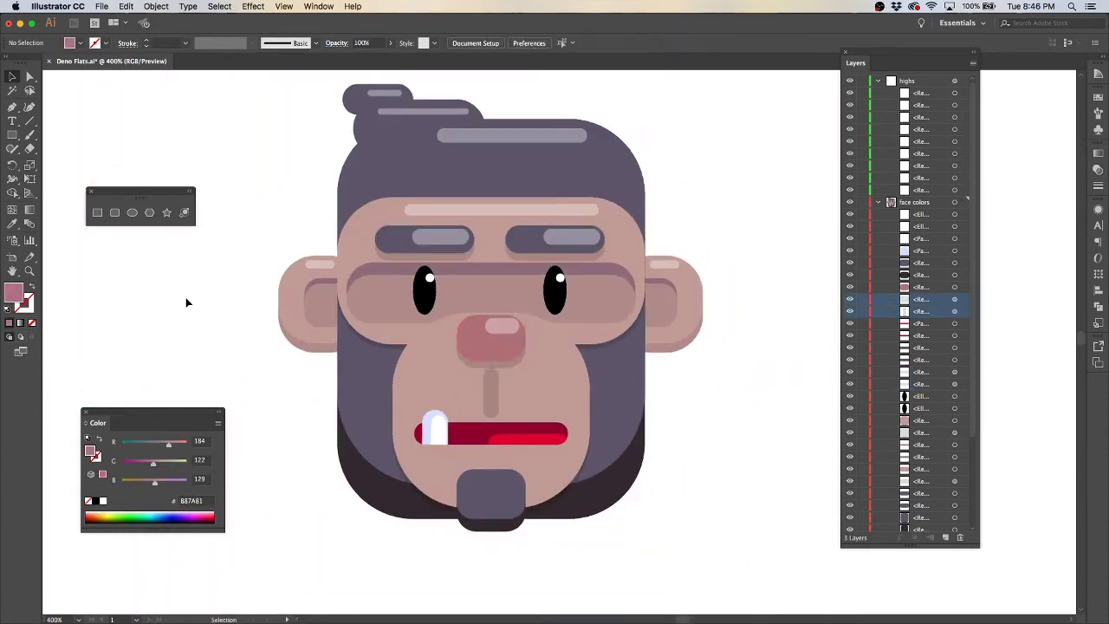
click(294, 304)
click(183, 374)
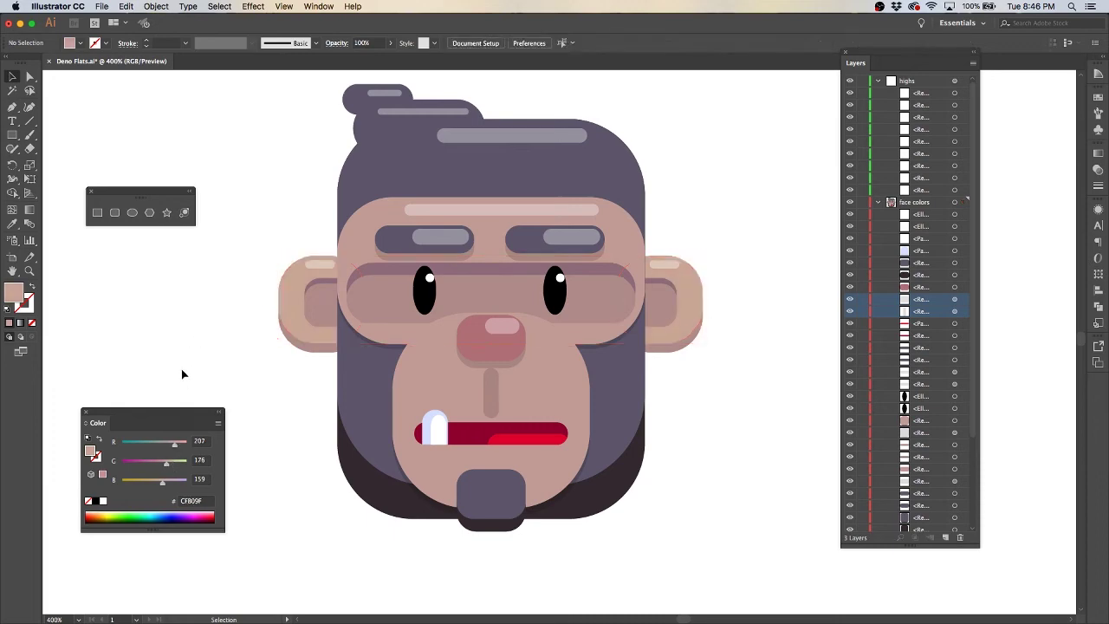
Zoom in on the mouth and check the tooth shape
key(ctrl+plus)
key(ctrl+plus)
key(ctrl+plus)
drag(399, 461, 553, 196)
click(353, 329)
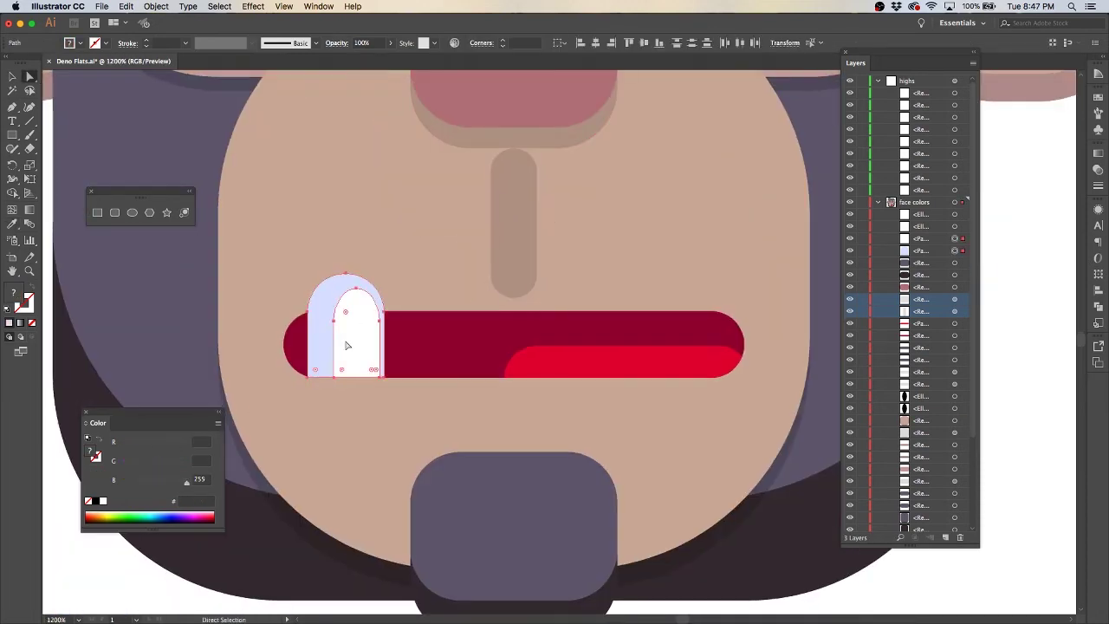
click(59, 494)
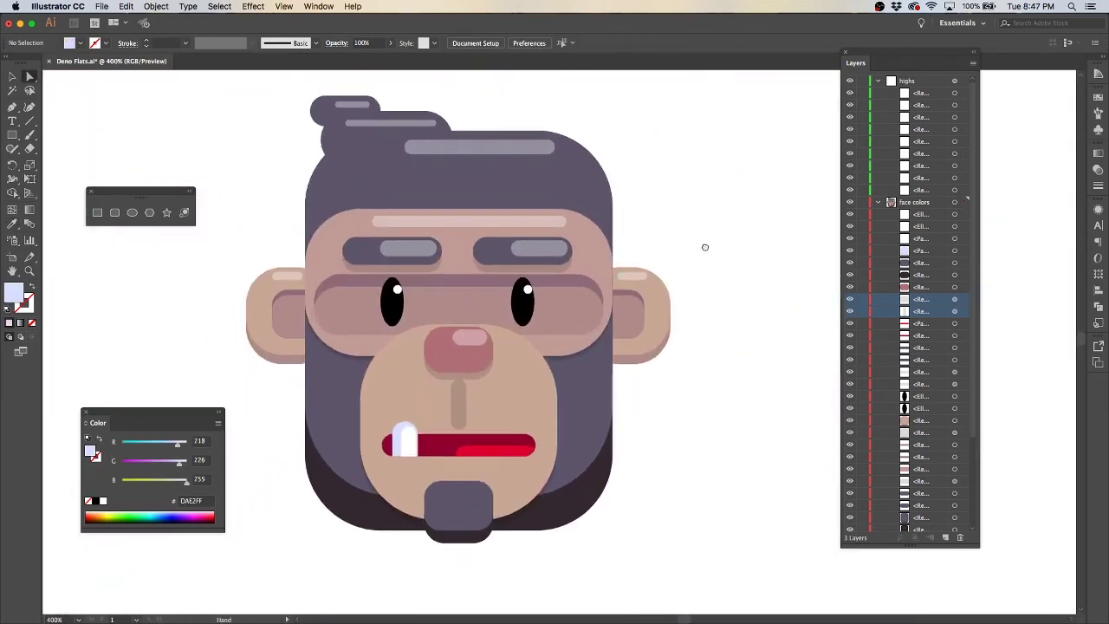
Copy a highlight onto the cheek and reshape it into a short narrow bar
click(731, 396)
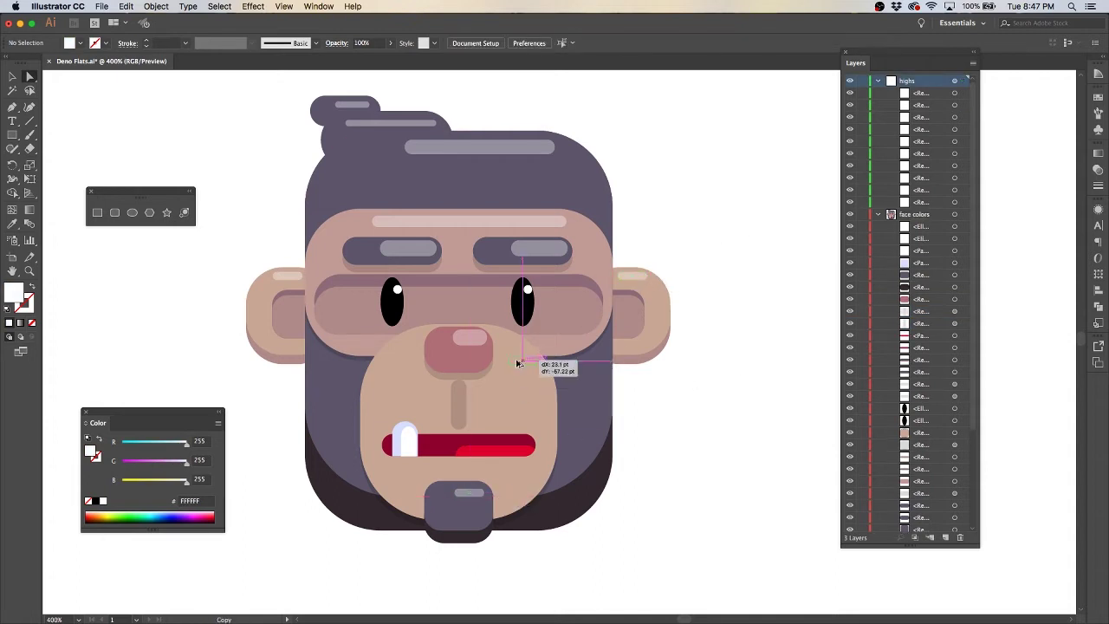
drag(517, 363, 520, 363)
scroll(526, 382, up, 2)
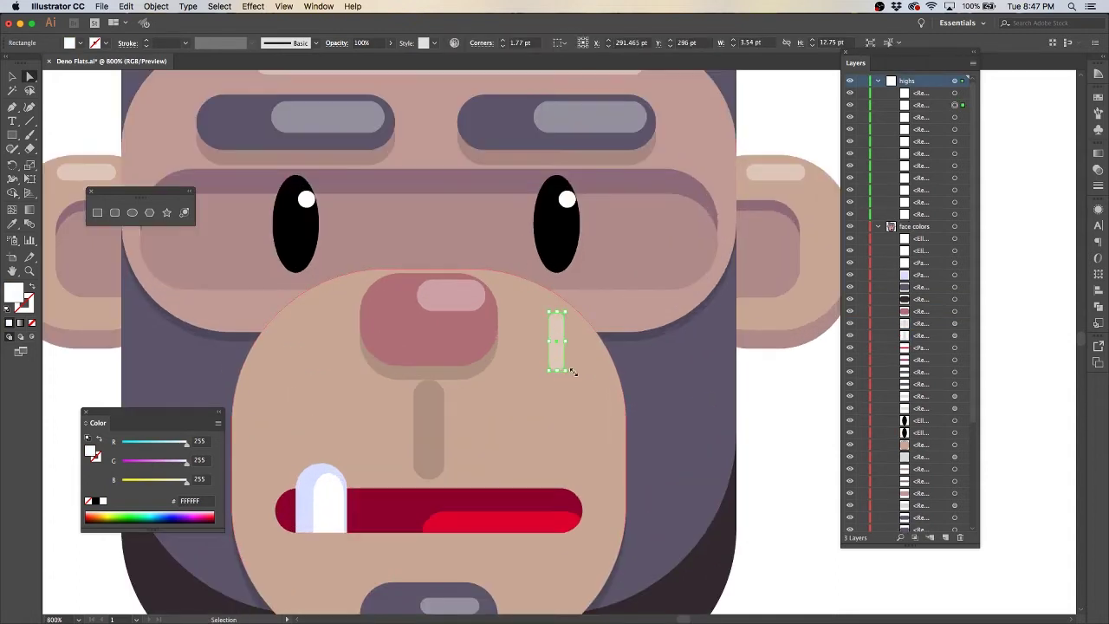
key(v)
scroll(572, 373, up, 2)
drag(517, 265, 549, 446)
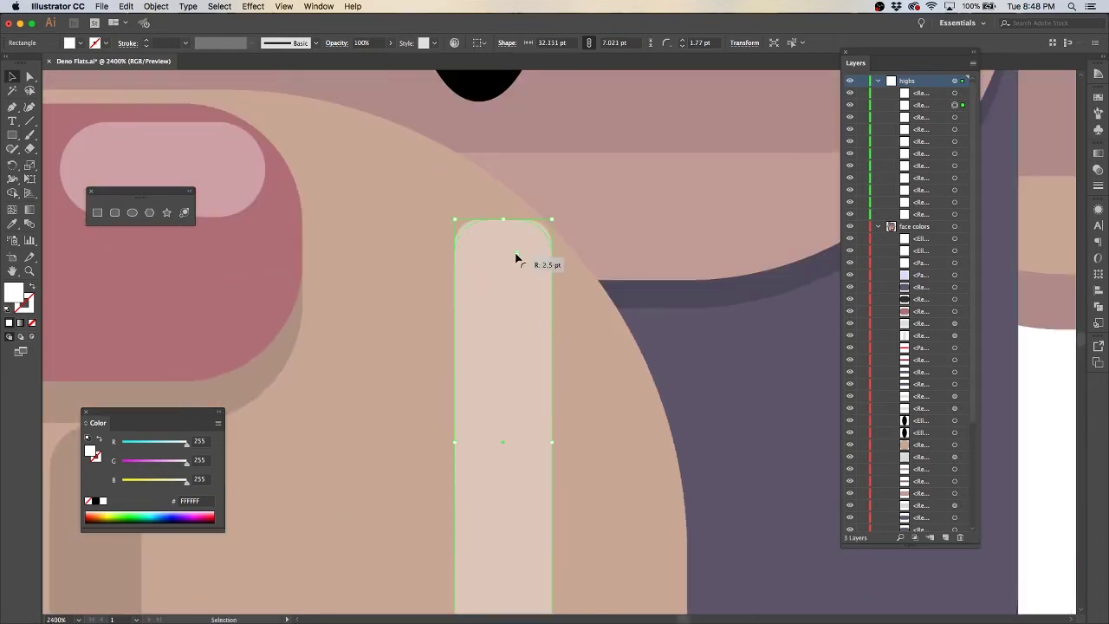
scroll(607, 260, down, 3)
click(727, 377)
click(542, 398)
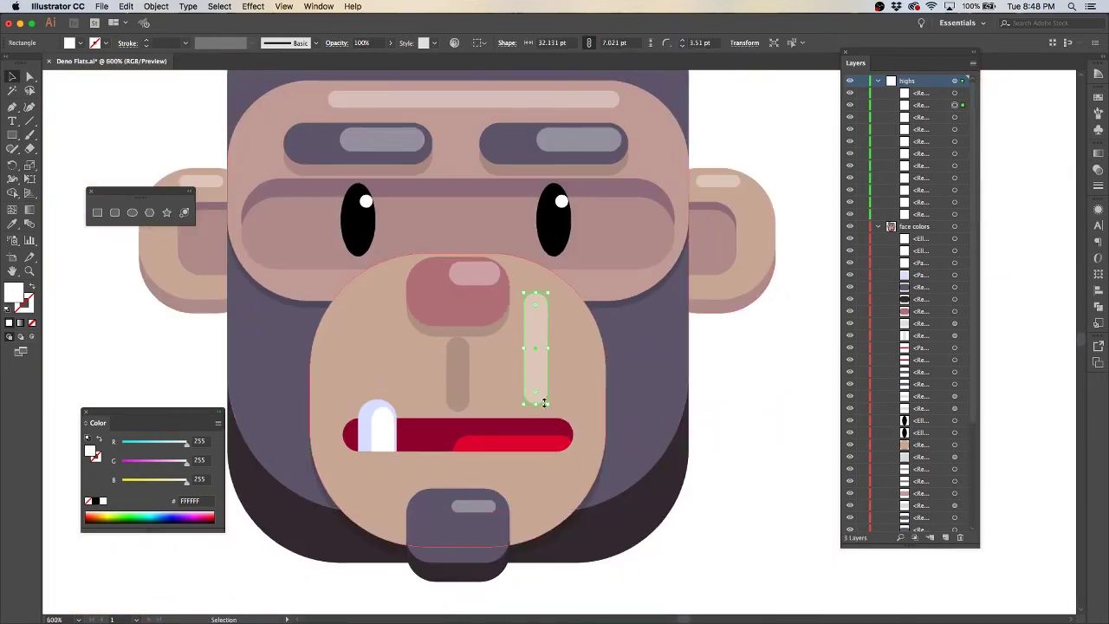
drag(538, 406, 537, 405)
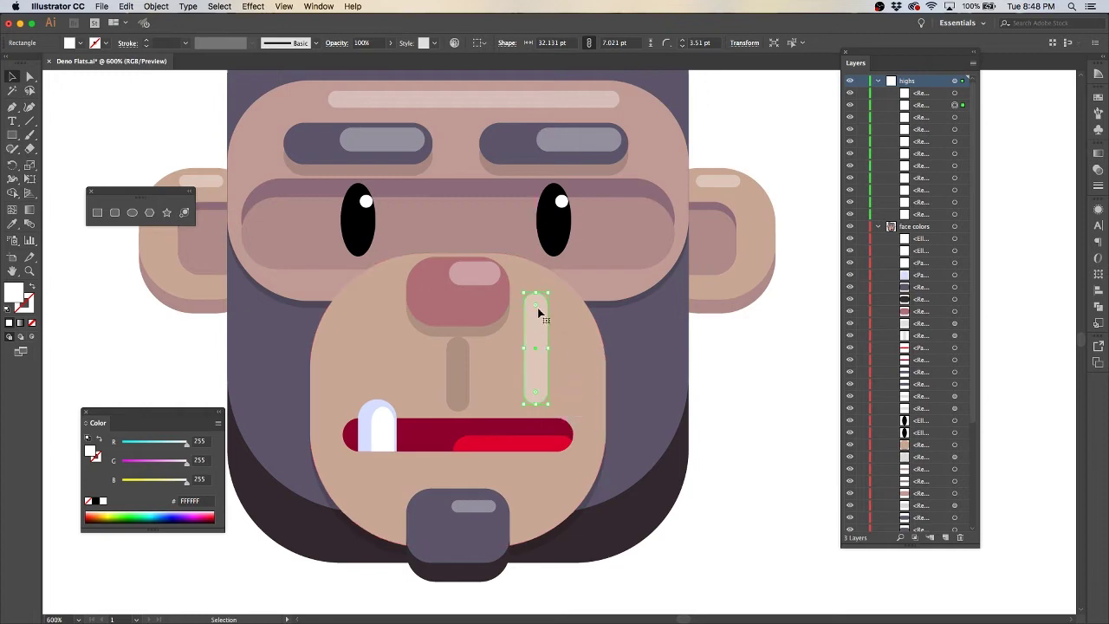
Position the light highlight bar below the mouth, undoing an extra copy
scroll(543, 309, up, 3)
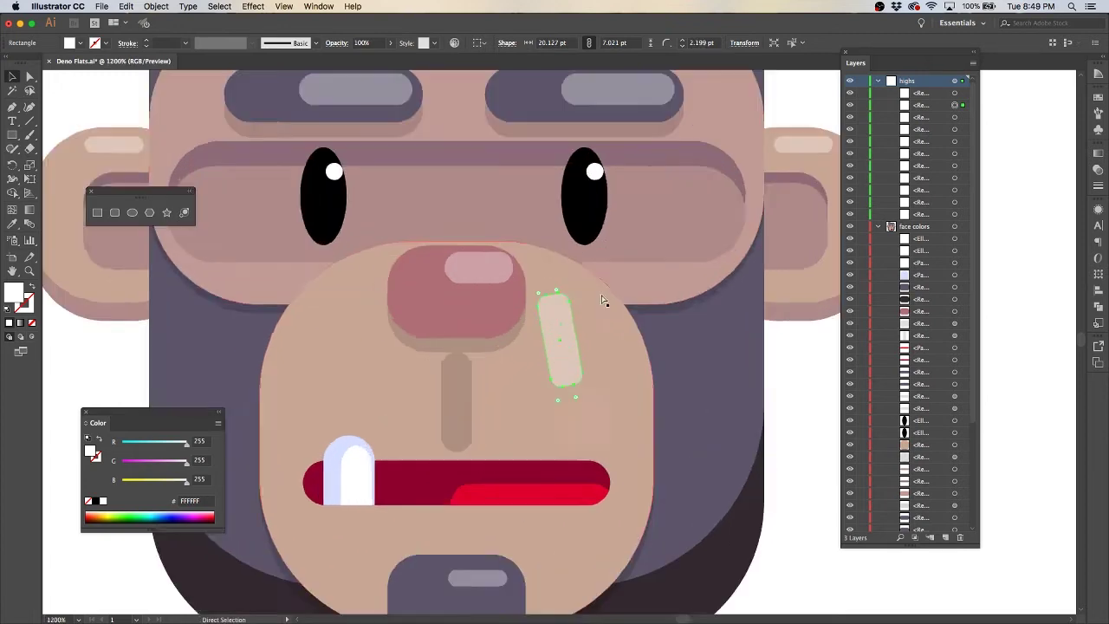
scroll(668, 336, down, 3)
click(718, 386)
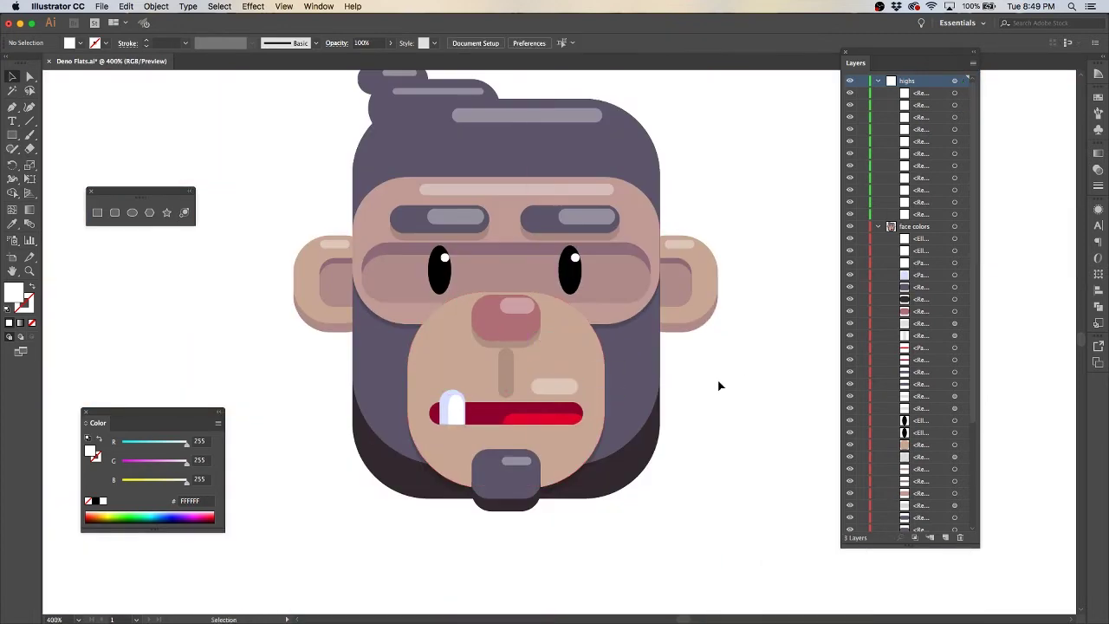
drag(565, 406, 569, 460)
click(732, 381)
key(super+z)
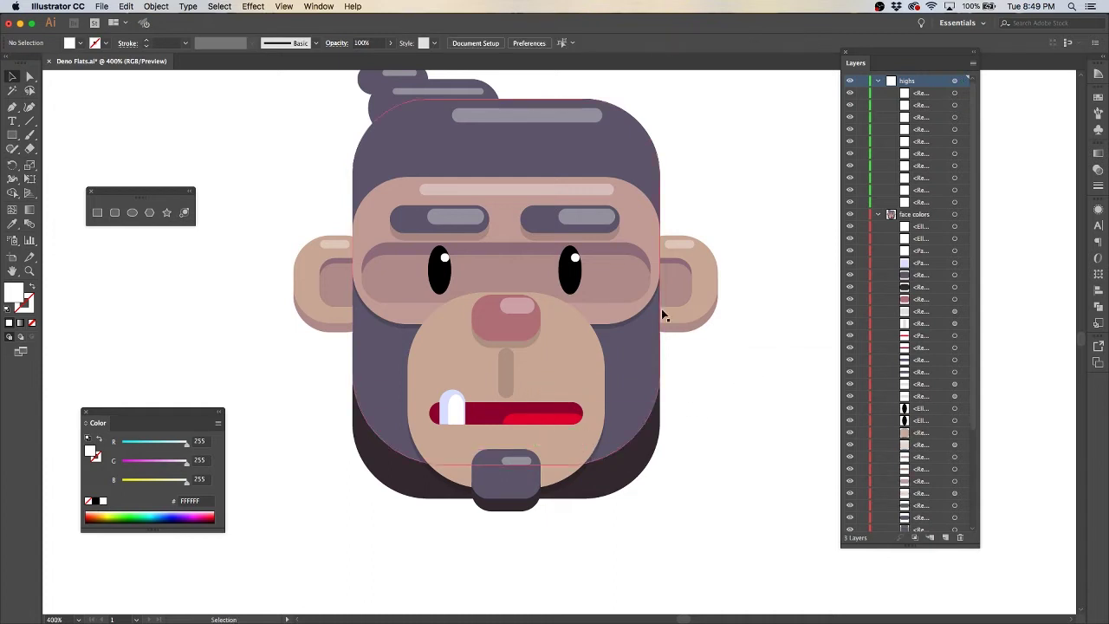
Collapse the highs and face colors layers and create Layer 4 for the body
scroll(760, 396, down, 3)
scroll(766, 448, up, 3)
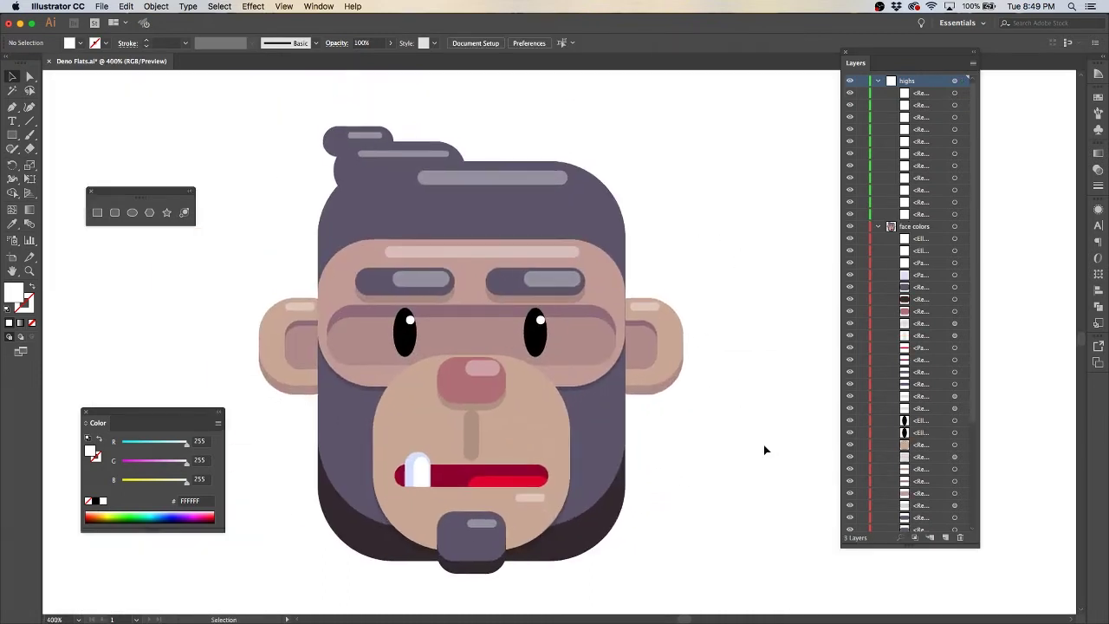
click(878, 80)
click(877, 93)
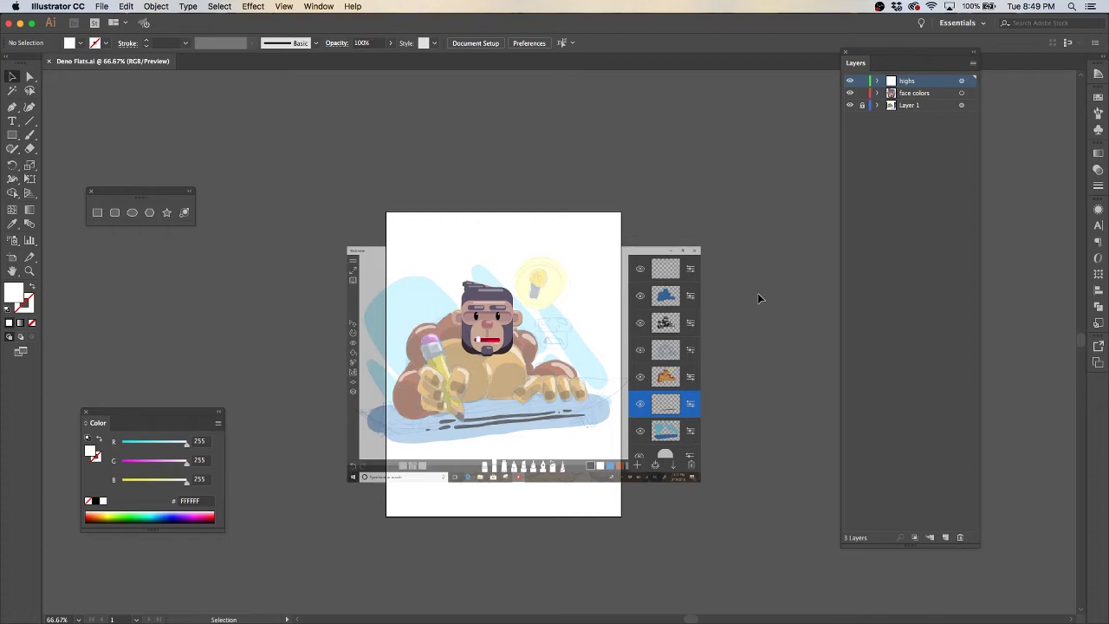
key(super+l)
key(super+equal)
Draw two mauve rounded-corner squares side by side for the chest
key(m)
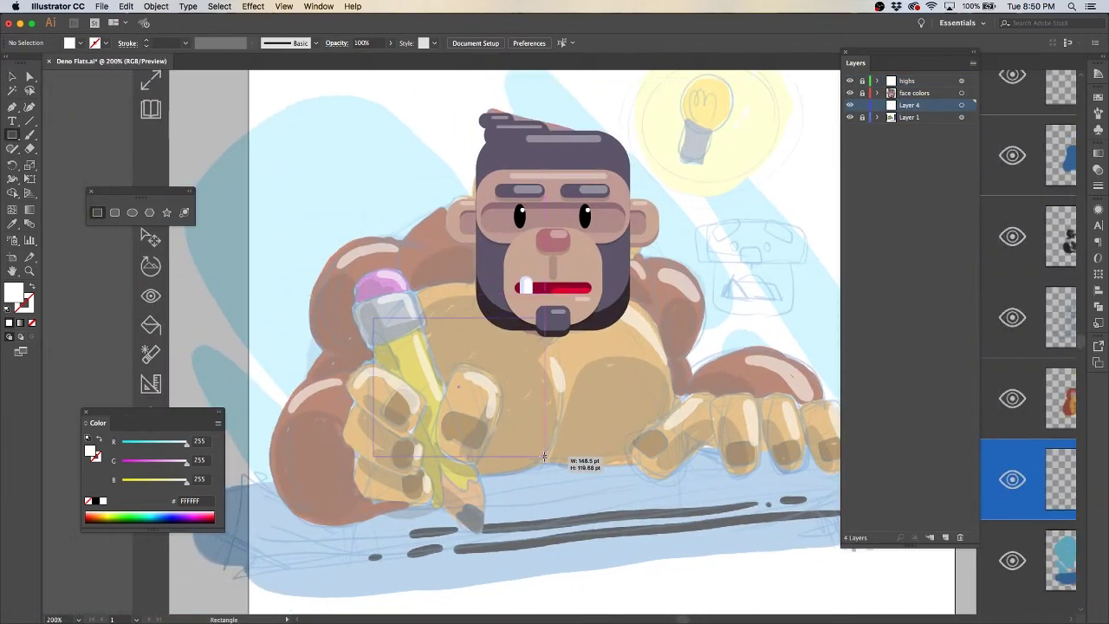
drag(544, 456, 528, 472)
key(a)
mouse_move(395, 338)
mouse_down()
mouse_move(419, 347)
mouse_move(400, 334)
mouse_up()
drag(468, 394, 656, 383)
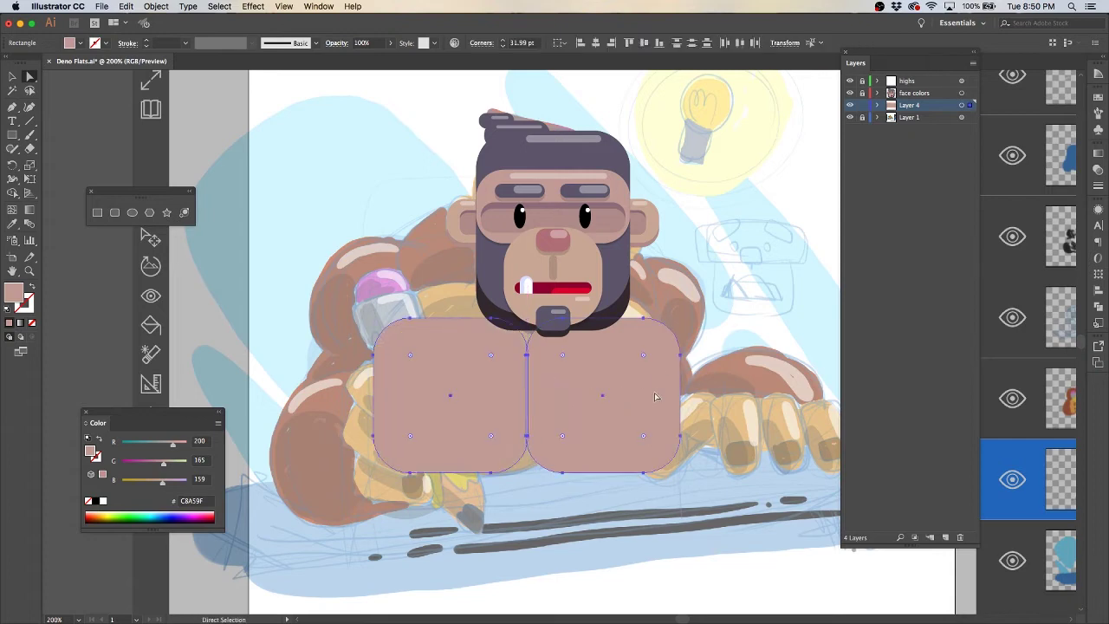
click(742, 299)
Add rounded purple shoulders on both sides, sent behind the chest
drag(744, 347, 686, 316)
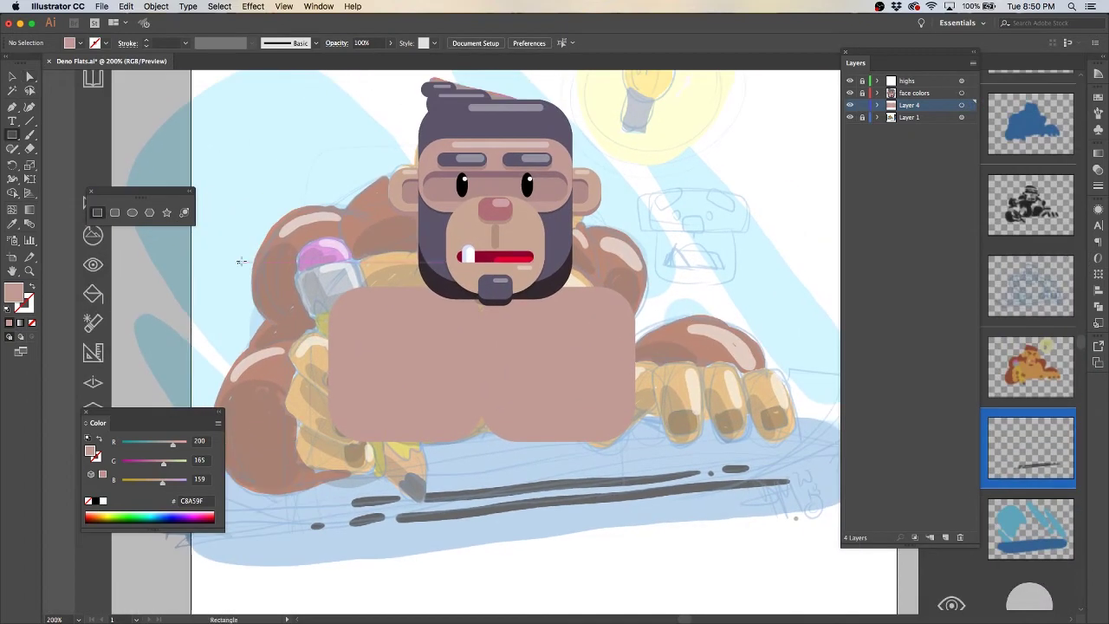
drag(358, 376, 358, 376)
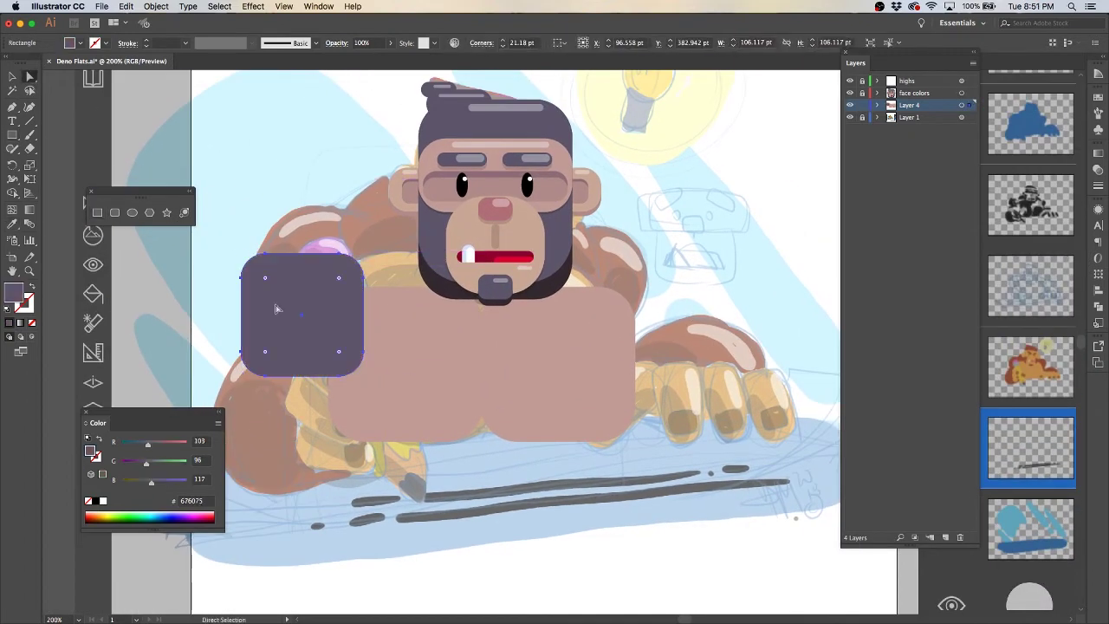
drag(318, 296, 642, 296)
key(super+bracketleft)
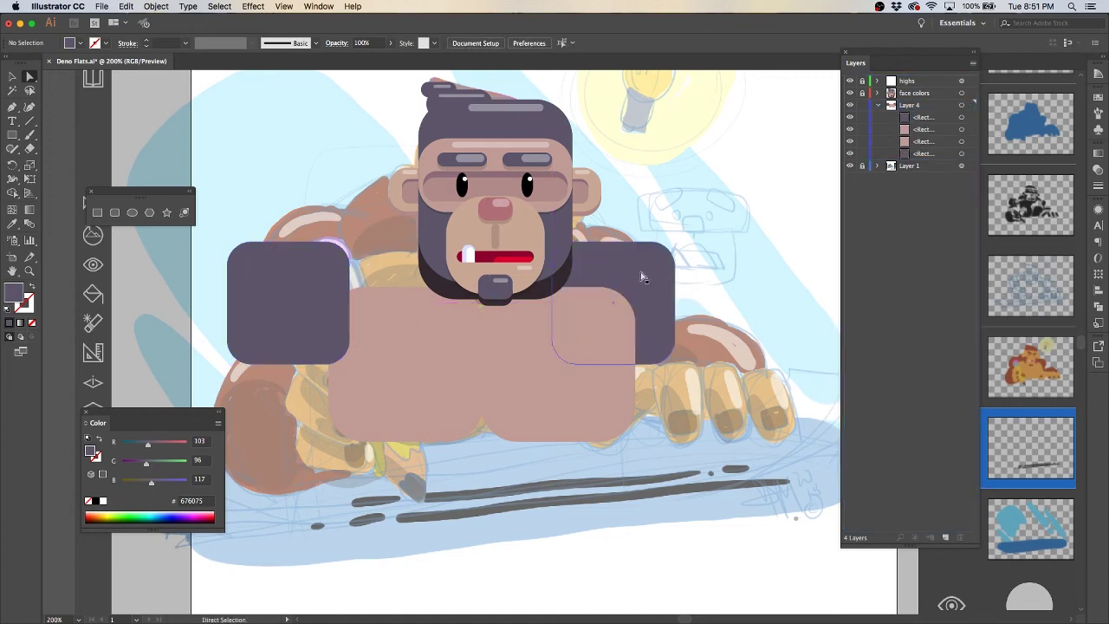
click(711, 248)
Draw a large purple square behind the chest and round it into a circle
key(m)
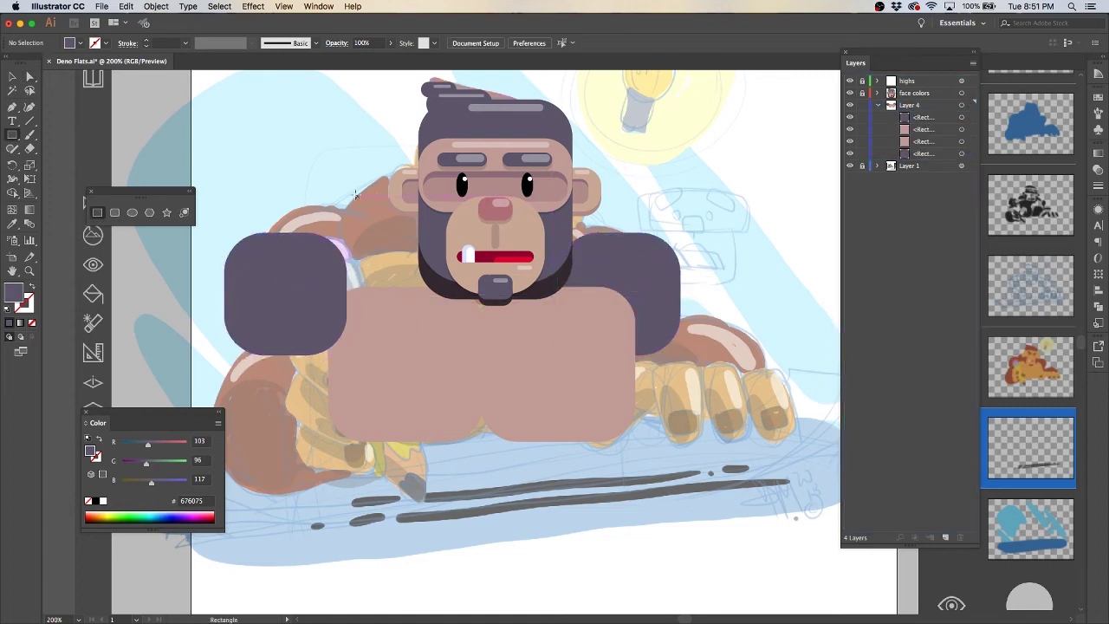
mouse_move(329, 184)
mouse_down()
mouse_move(599, 454)
mouse_move(619, 458)
mouse_move(638, 156)
mouse_up()
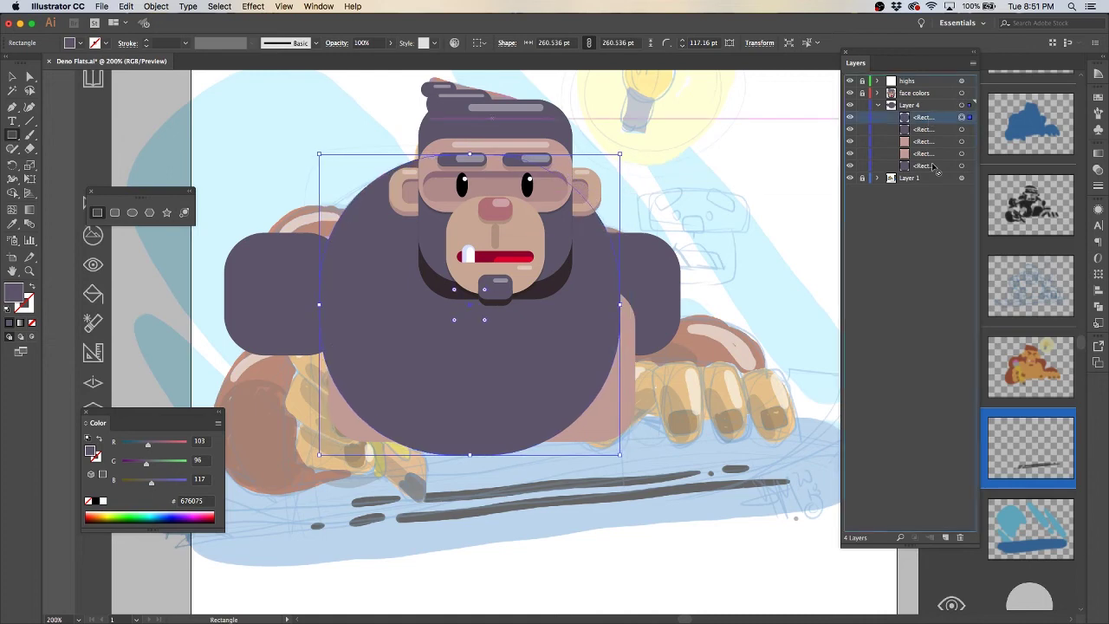
key(super+bracketleft)
key(a)
click(703, 149)
click(619, 260)
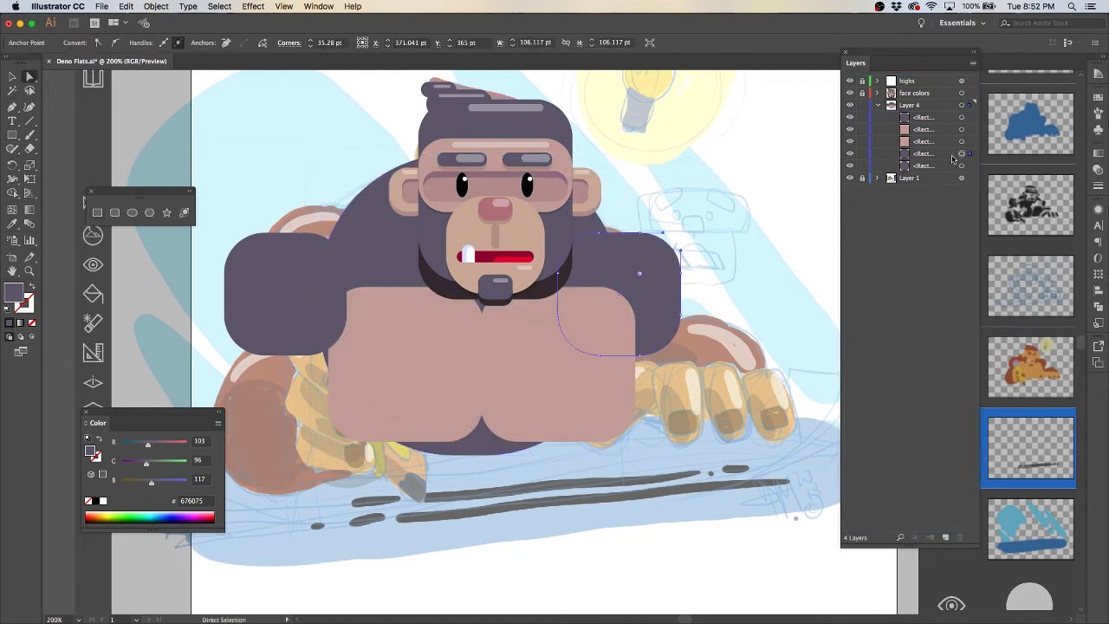
drag(458, 300, 452, 293)
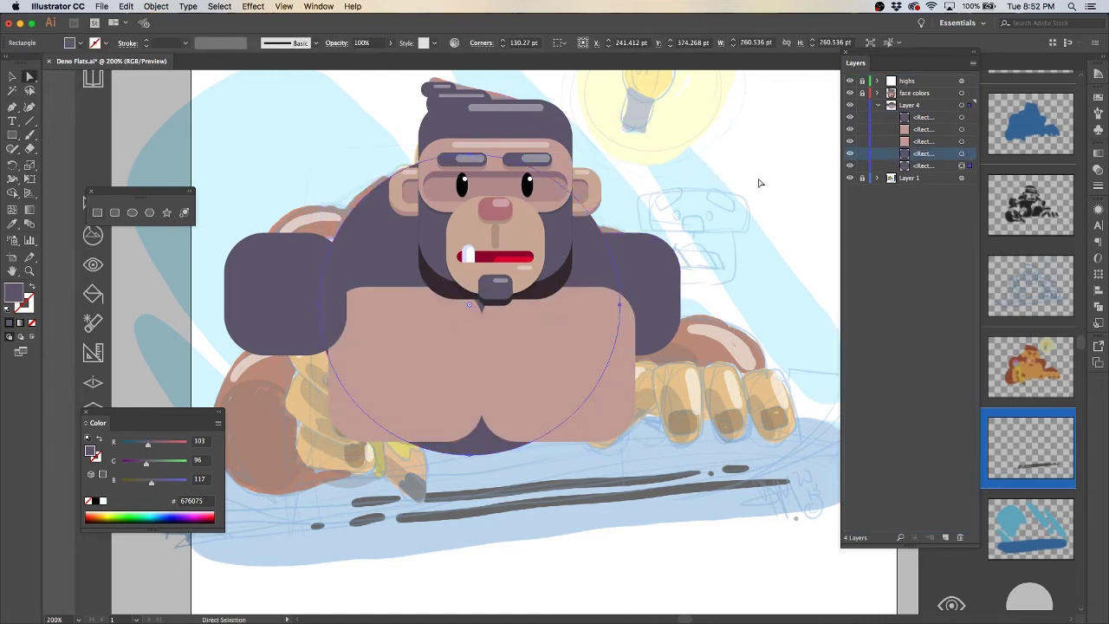
Check the torso shapes, collapse Layer 4, and create Layer 5 for the tabletop
key(v)
drag(321, 148, 656, 309)
click(731, 284)
scroll(730, 283, up, 2)
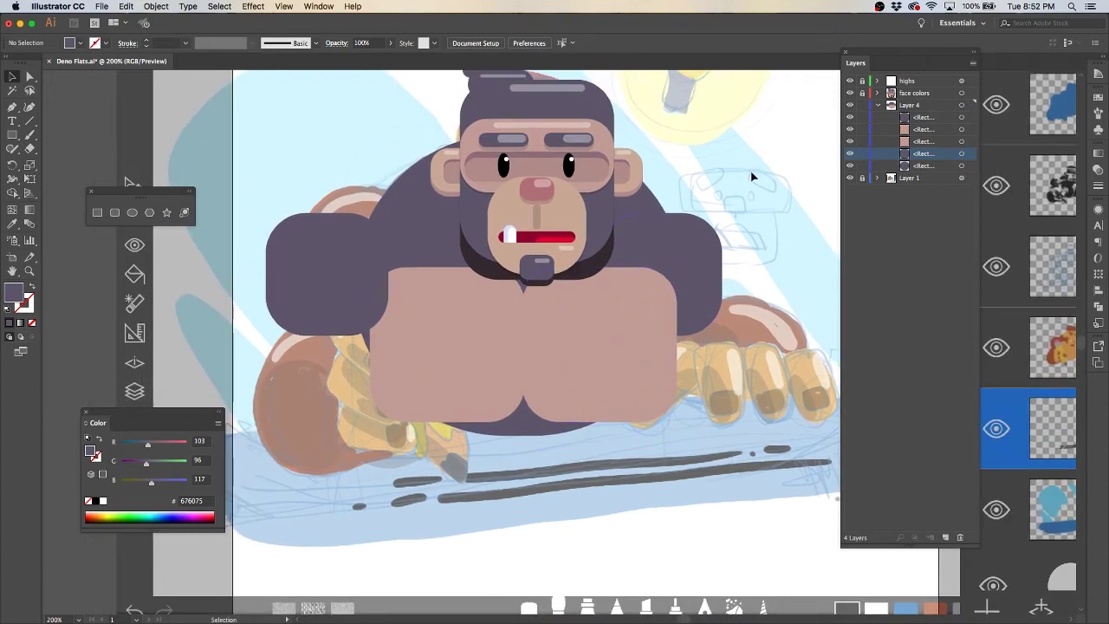
click(876, 104)
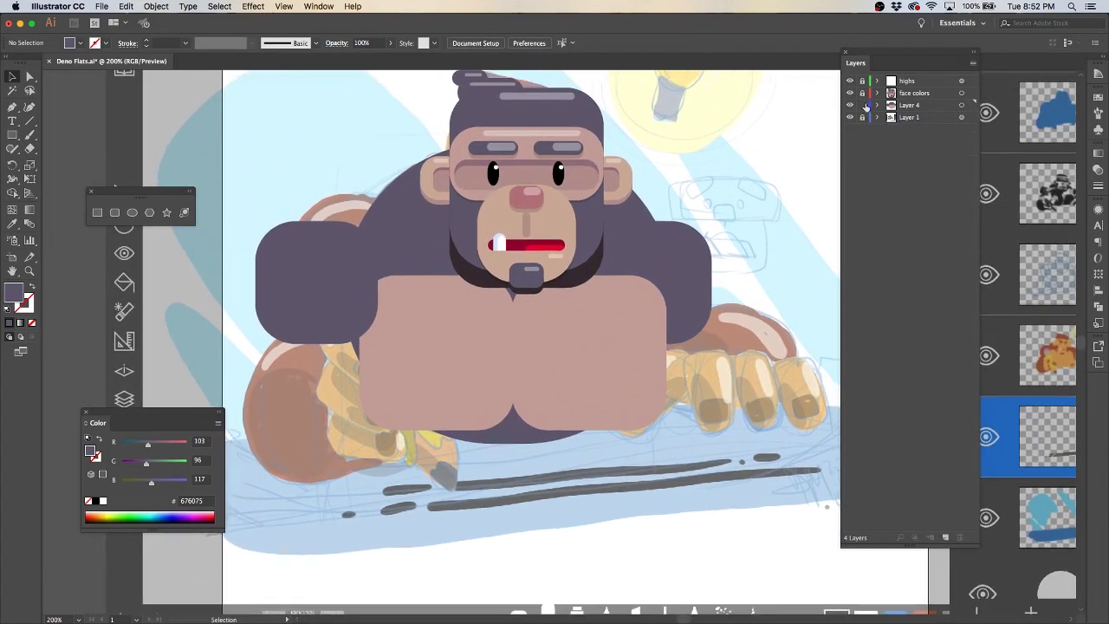
key(super+1)
Draw a light-blue (#99C0E3) rounded tabletop bar and move its layer beneath the gorilla
mouse_move(724, 424)
mouse_down()
mouse_move(398, 386)
mouse_move(378, 405)
mouse_up()
key(i)
click(555, 441)
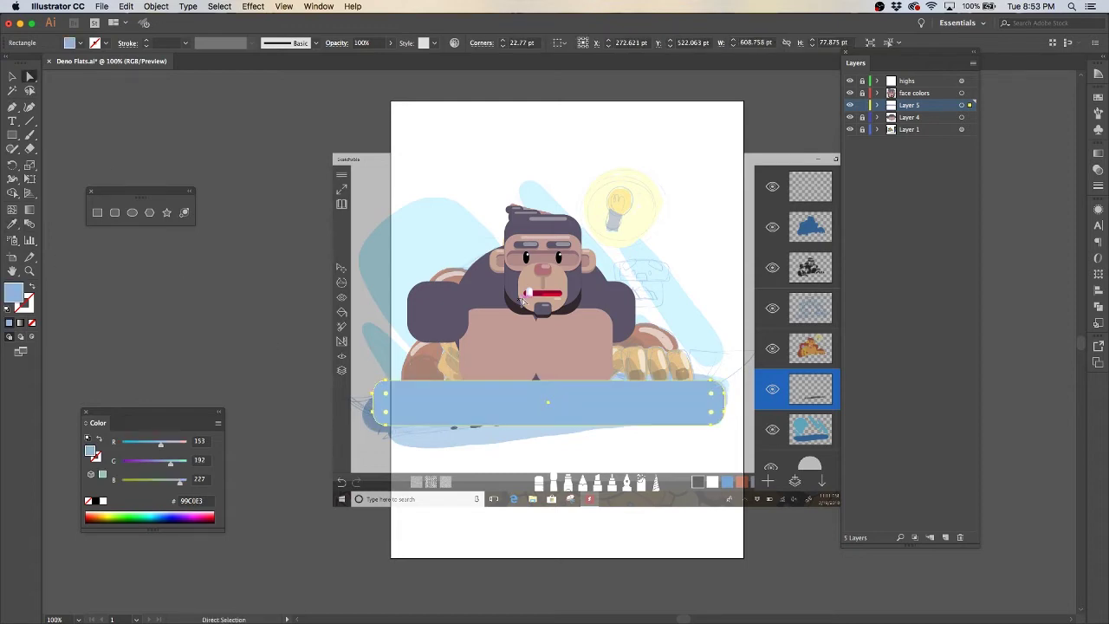
drag(910, 105, 929, 119)
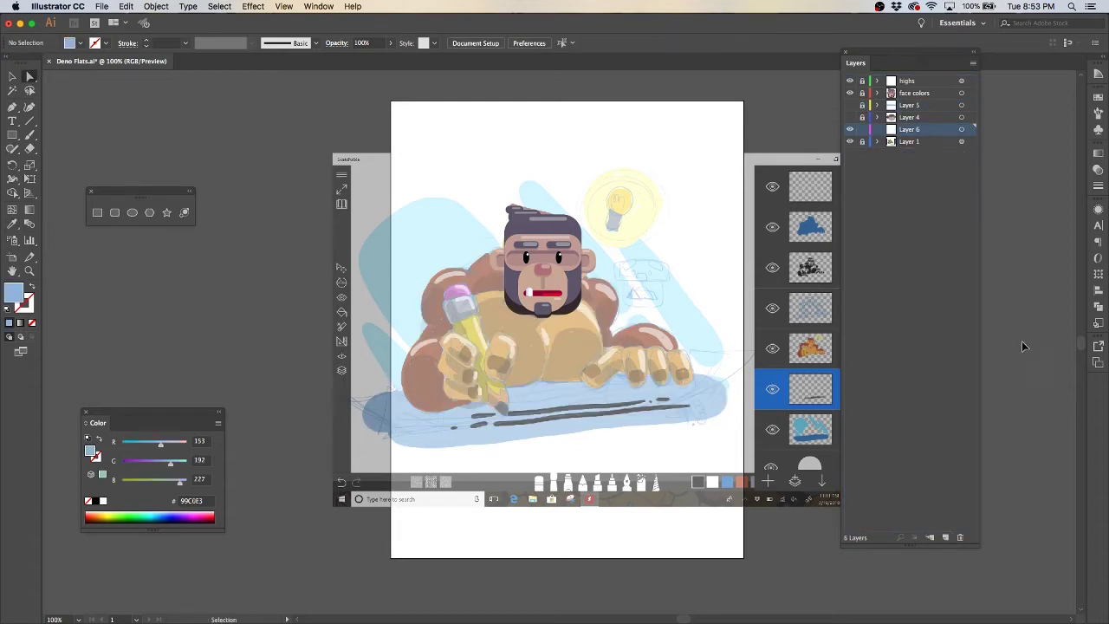
Create Layer 6 with a rounded finger shape, and place Layer 4 beneath it
key(super+equal)
key(super+equal)
drag(452, 255, 525, 415)
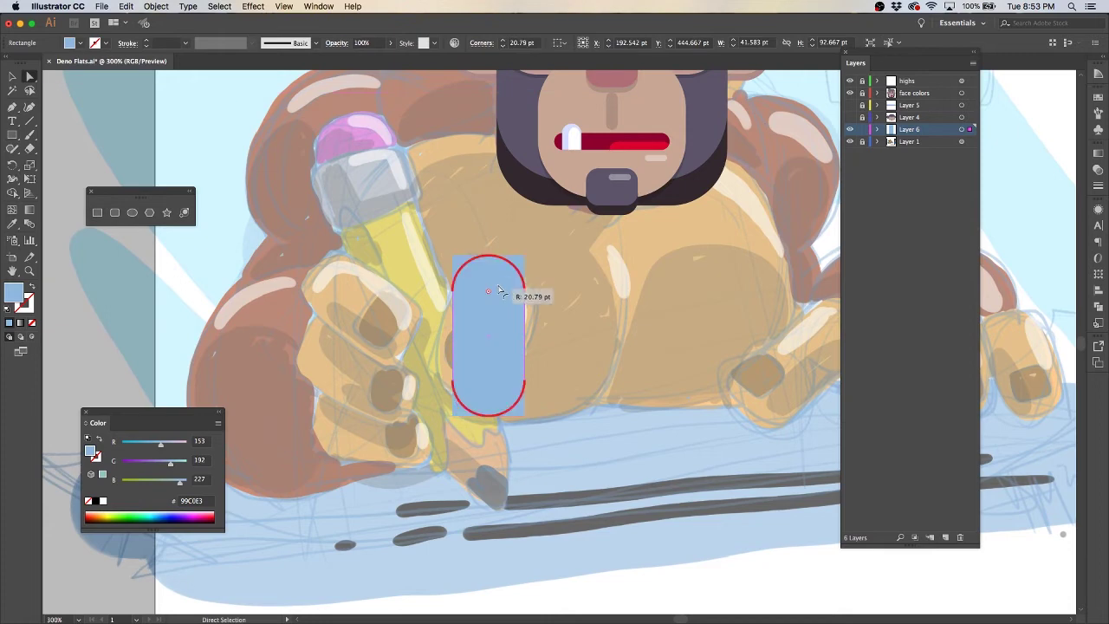
key(i)
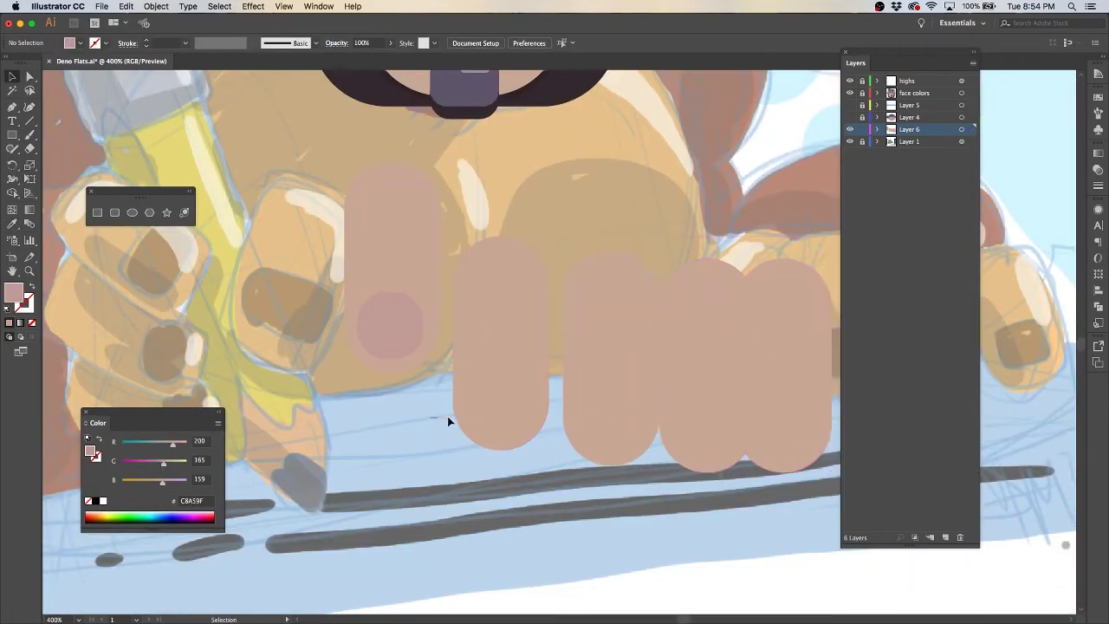
click(420, 349)
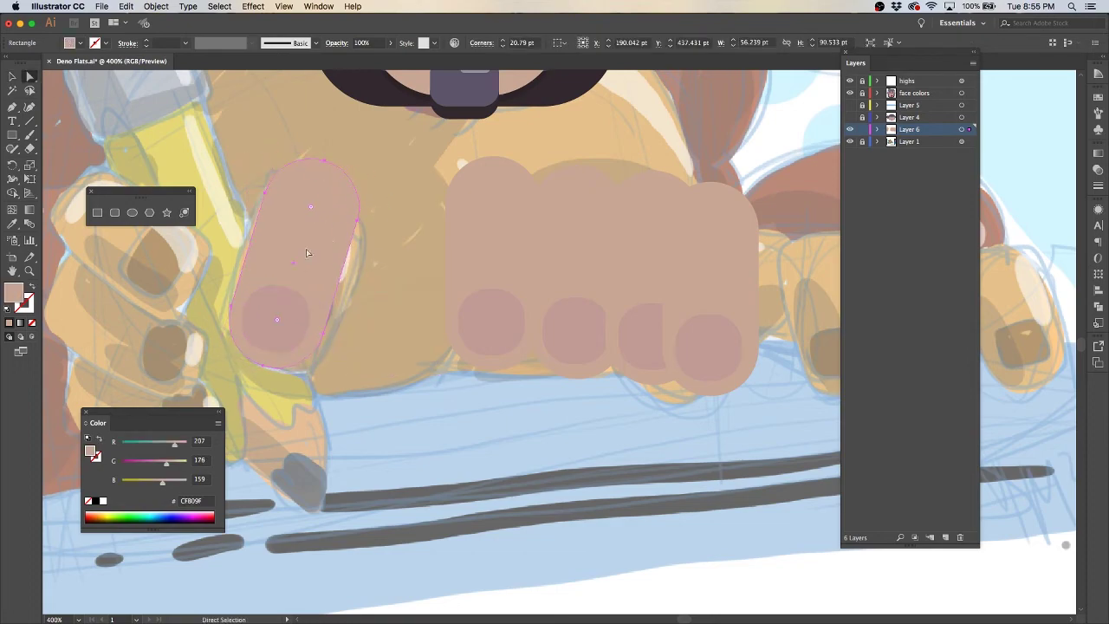
click(13, 78)
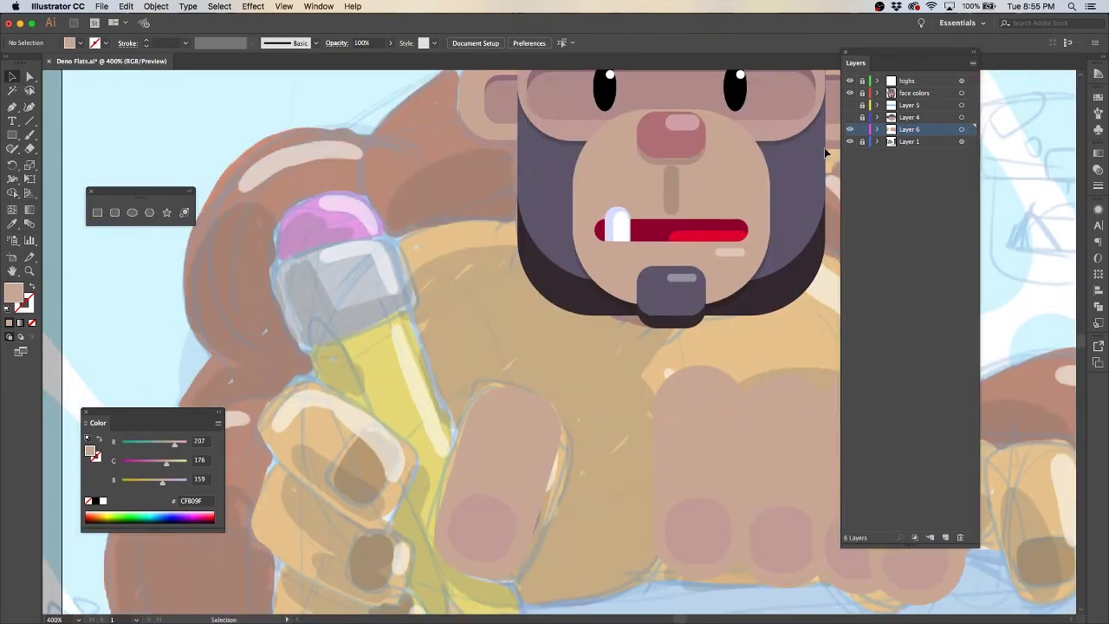
drag(909, 117, 909, 135)
Move and rotate the lower finger along the pencil and send it behind the other fingers
drag(614, 388, 597, 260)
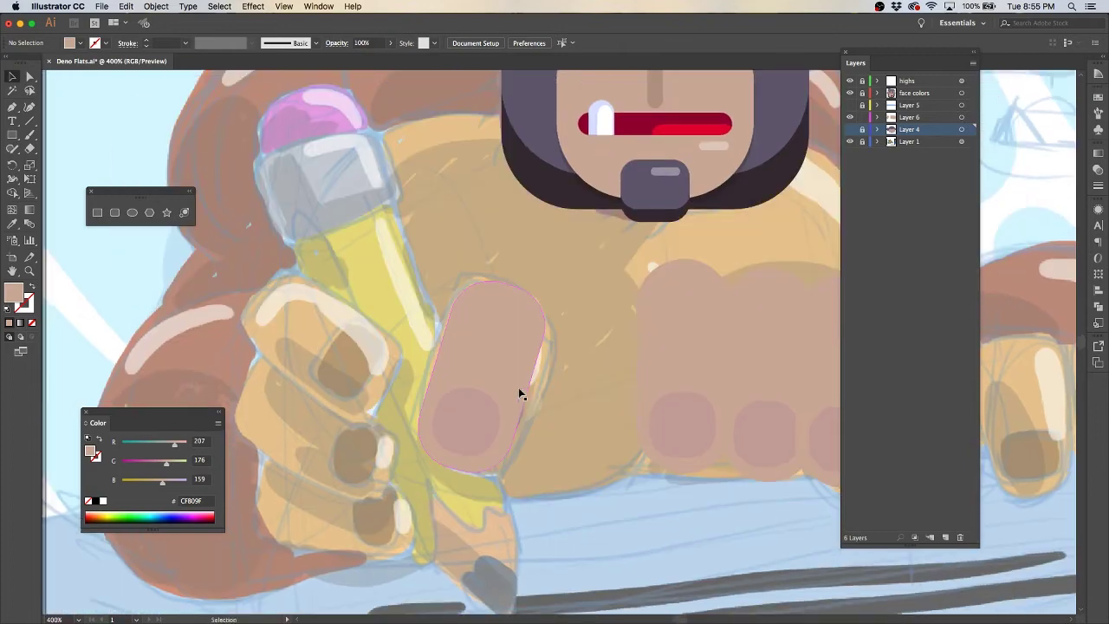
mouse_move(685, 230)
mouse_down()
mouse_move(338, 223)
mouse_move(281, 267)
mouse_move(299, 276)
mouse_up()
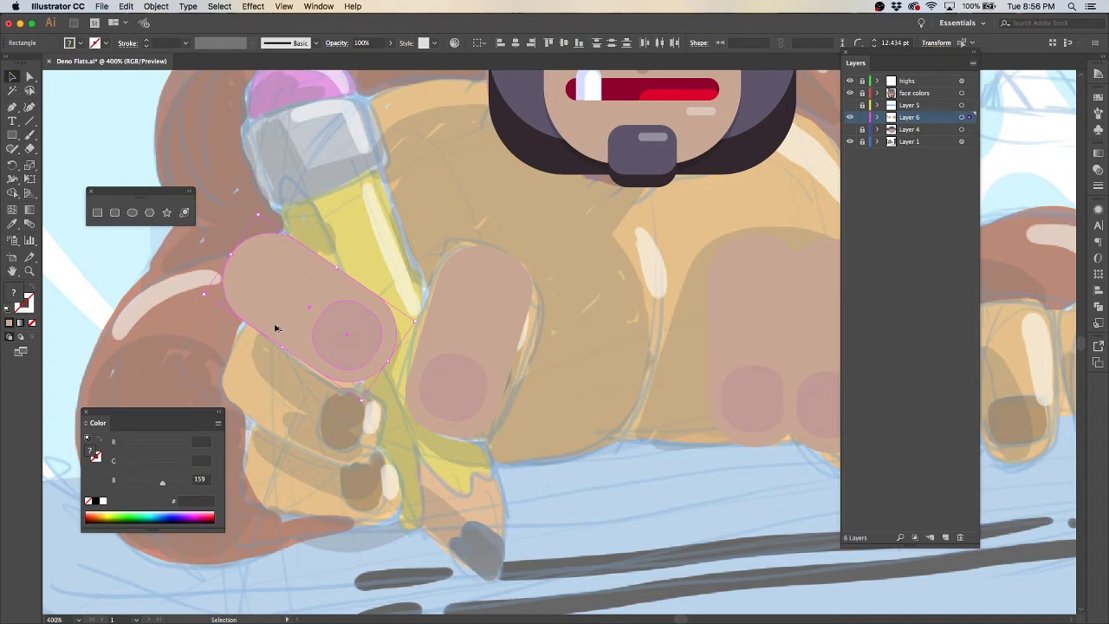
drag(296, 420, 286, 502)
drag(260, 407, 404, 286)
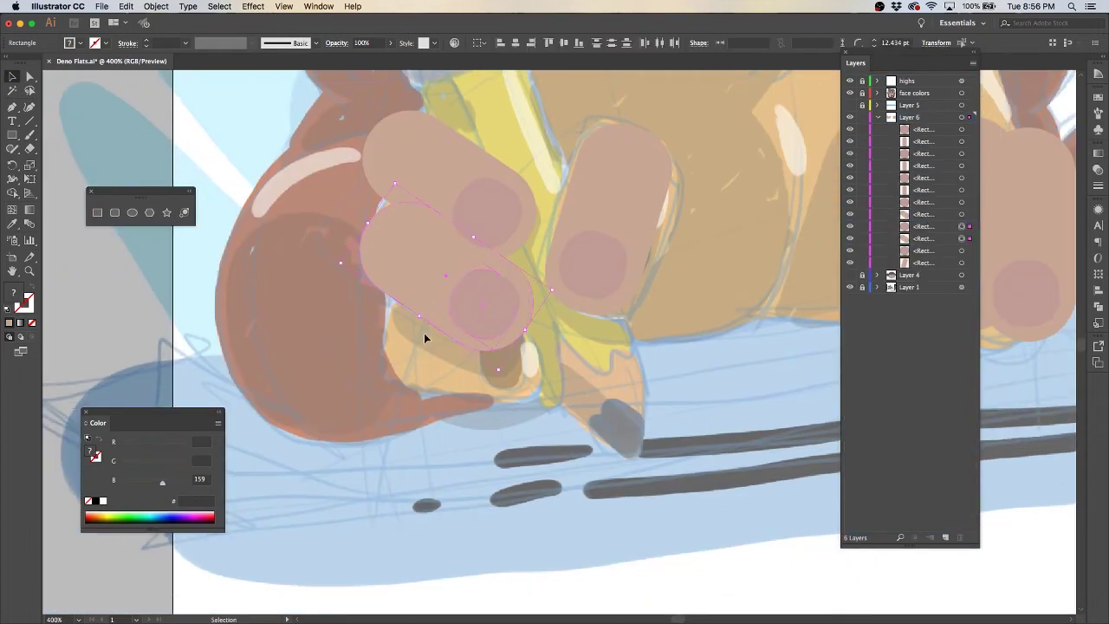
drag(426, 339, 378, 302)
key(ctrl+bracketleft)
key(ctrl+bracketleft)
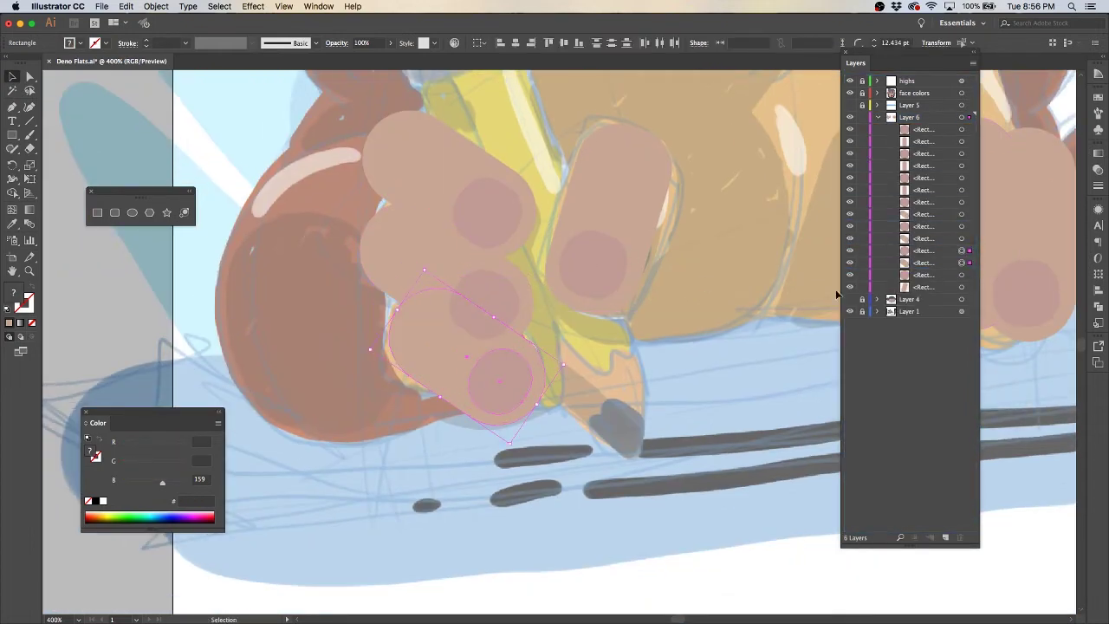
drag(771, 221, 632, 463)
Pan to the gorilla's face and check the colours of its face pieces
drag(749, 305, 683, 355)
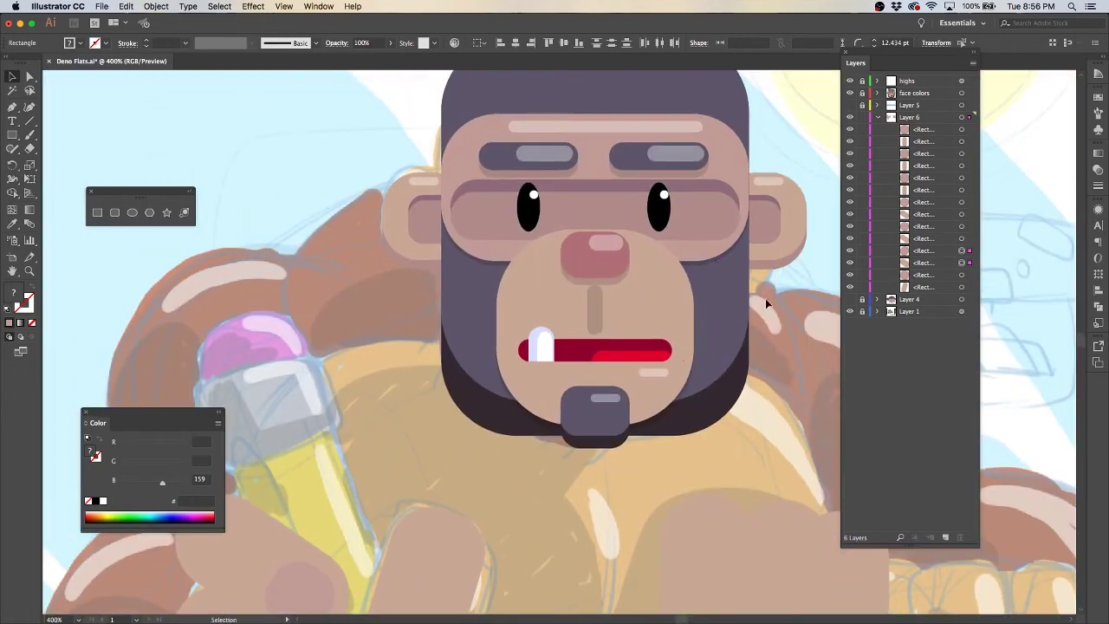
scroll(741, 309, down, 5)
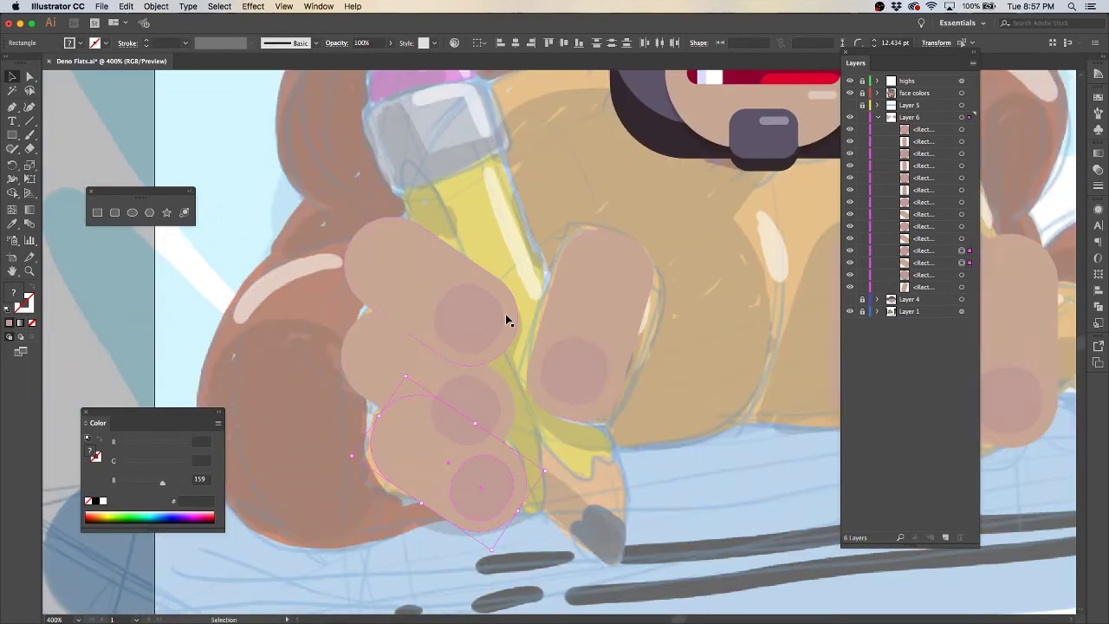
scroll(505, 314, up, 3)
scroll(624, 241, down, 2)
scroll(606, 234, up, 4)
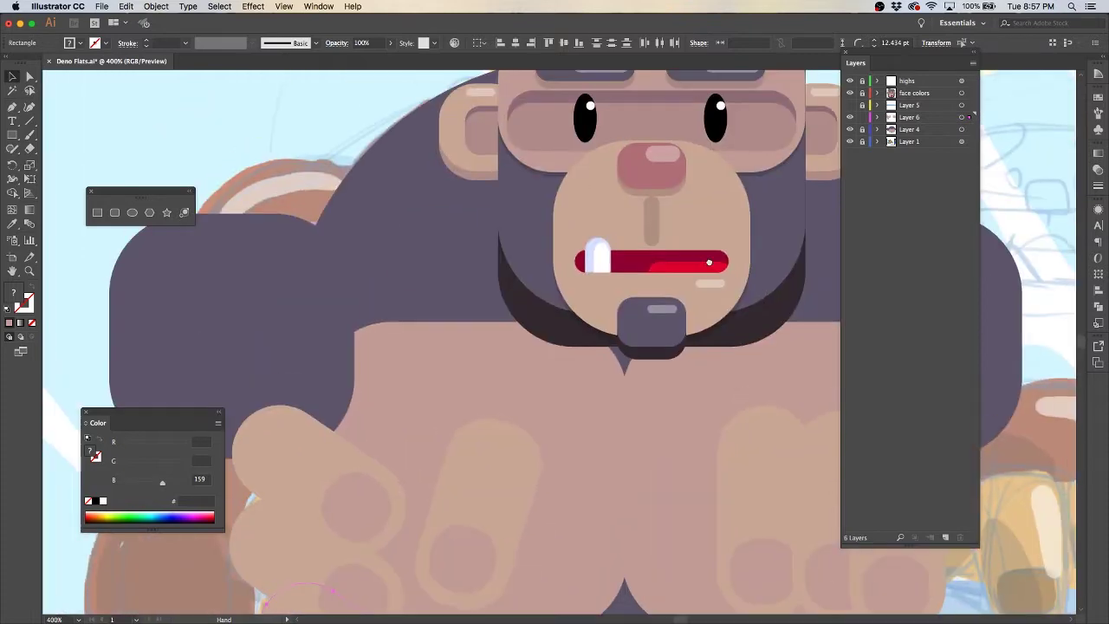
click(568, 223)
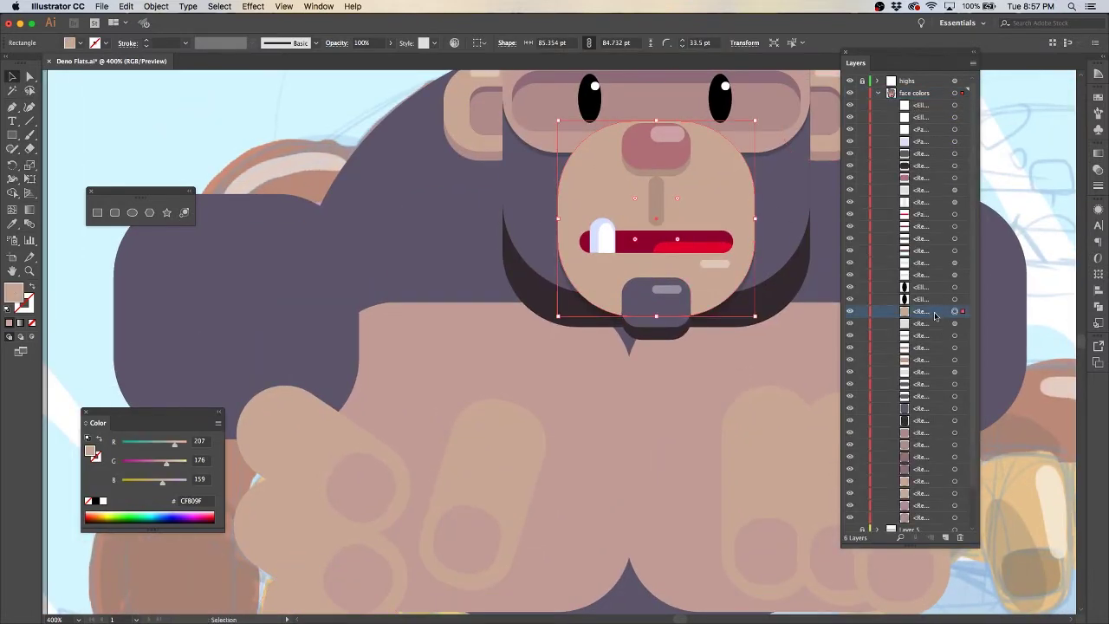
click(943, 325)
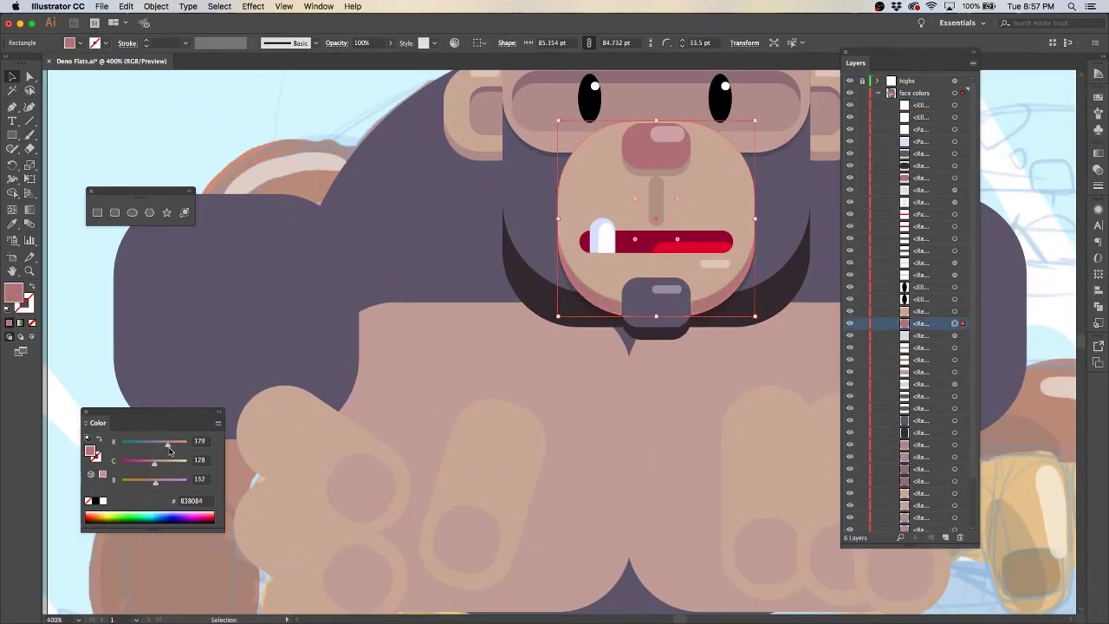
click(465, 362)
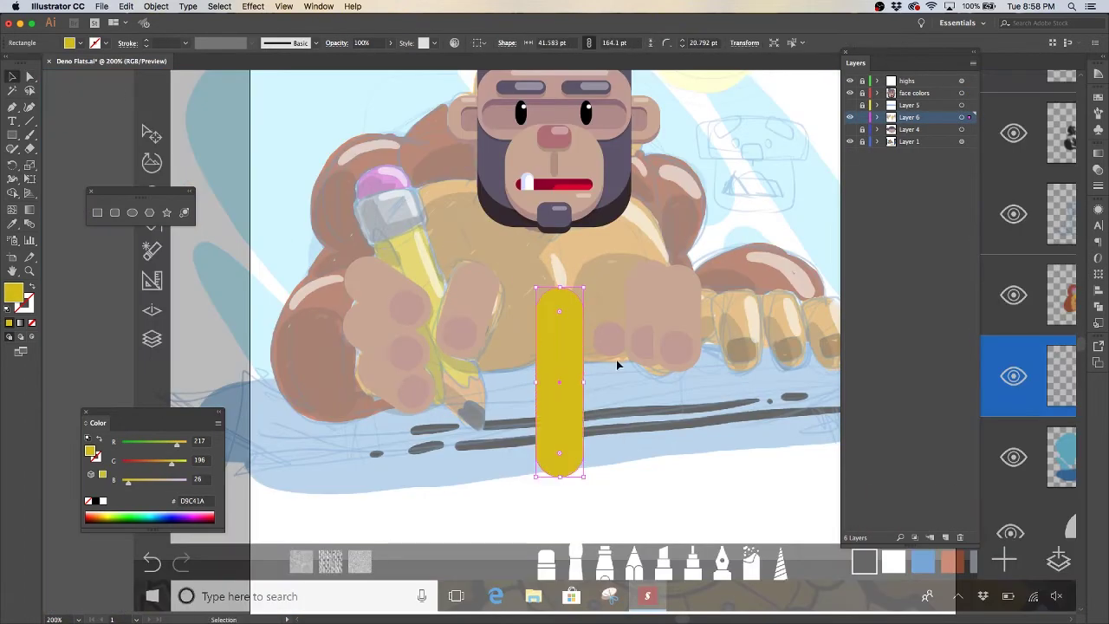
Draw the rounded-rectangle pencil body and paste a copy behind it
mouse_move(531, 305)
mouse_down()
mouse_move(589, 347)
mouse_move(563, 381)
mouse_up()
click(564, 390)
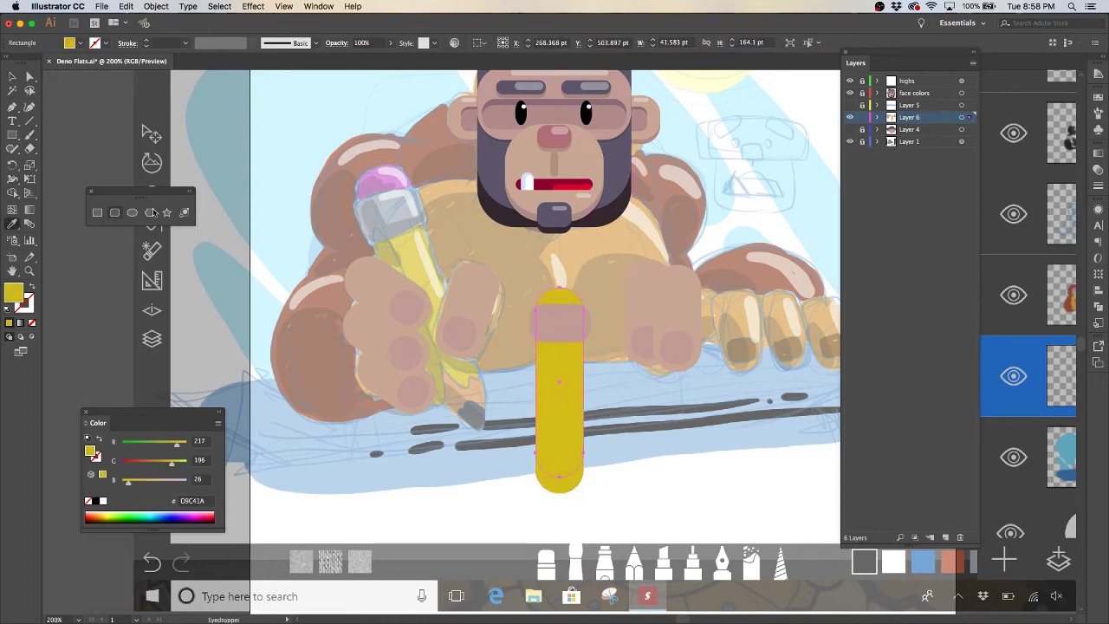
click(879, 118)
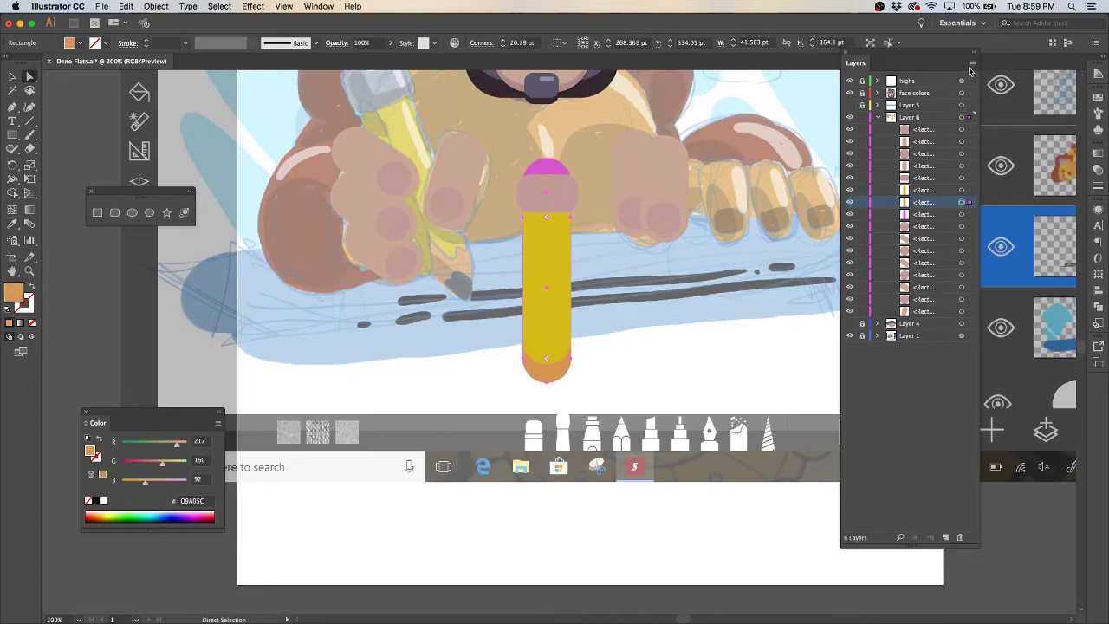
key(ctrl+c)
key(ctrl+b)
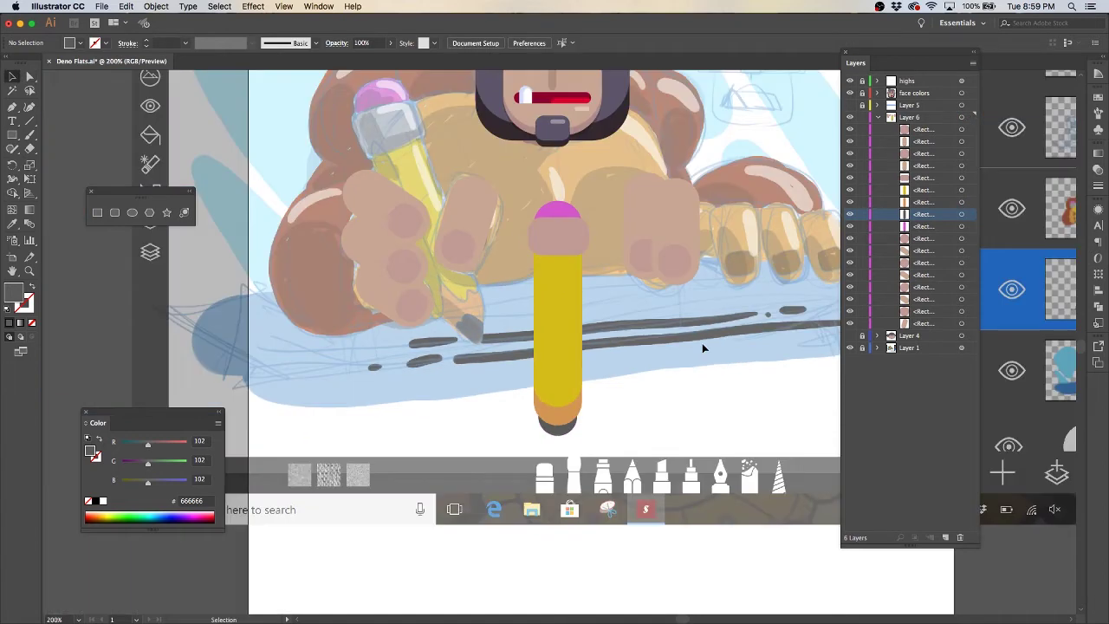
Make the ferrule light grey and adjust the yellow body's height beneath it
click(573, 247)
click(29, 76)
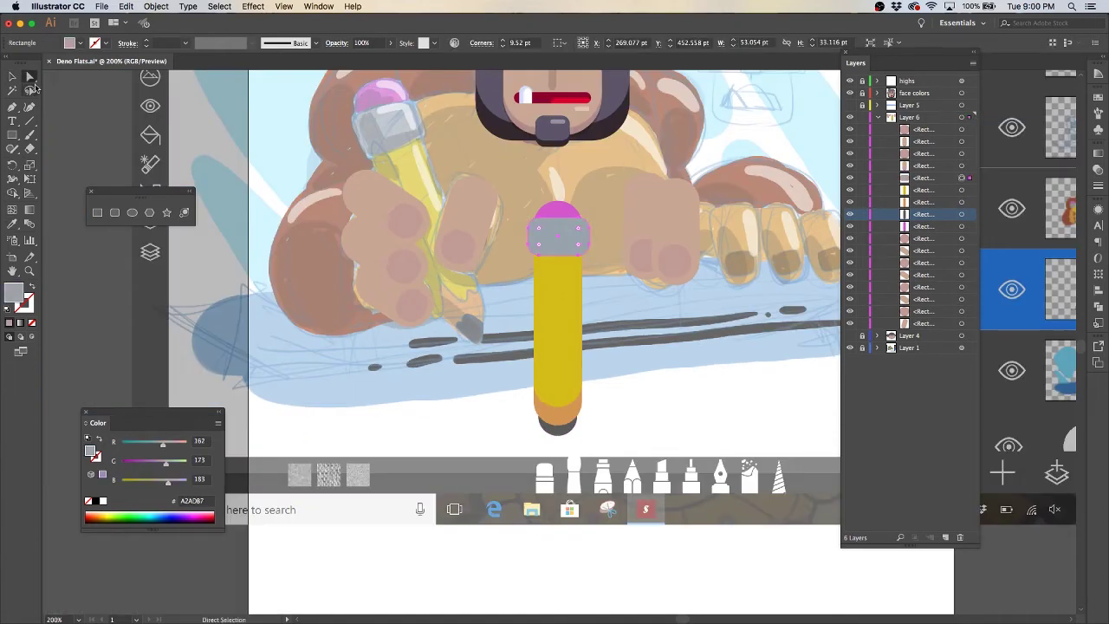
click(675, 202)
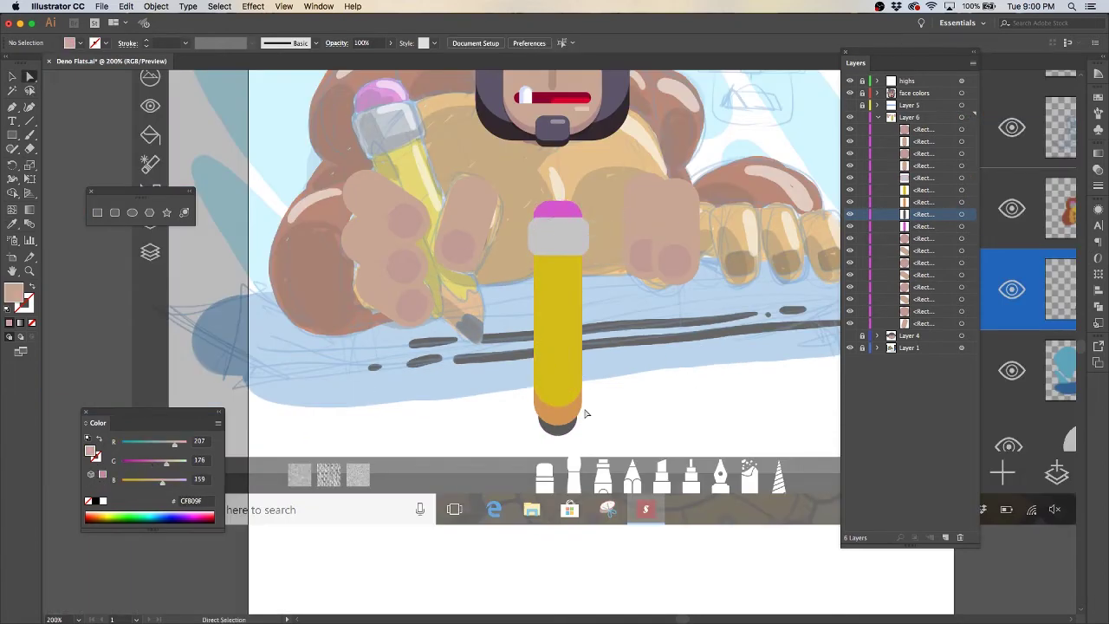
click(560, 265)
drag(582, 239, 583, 244)
key(v)
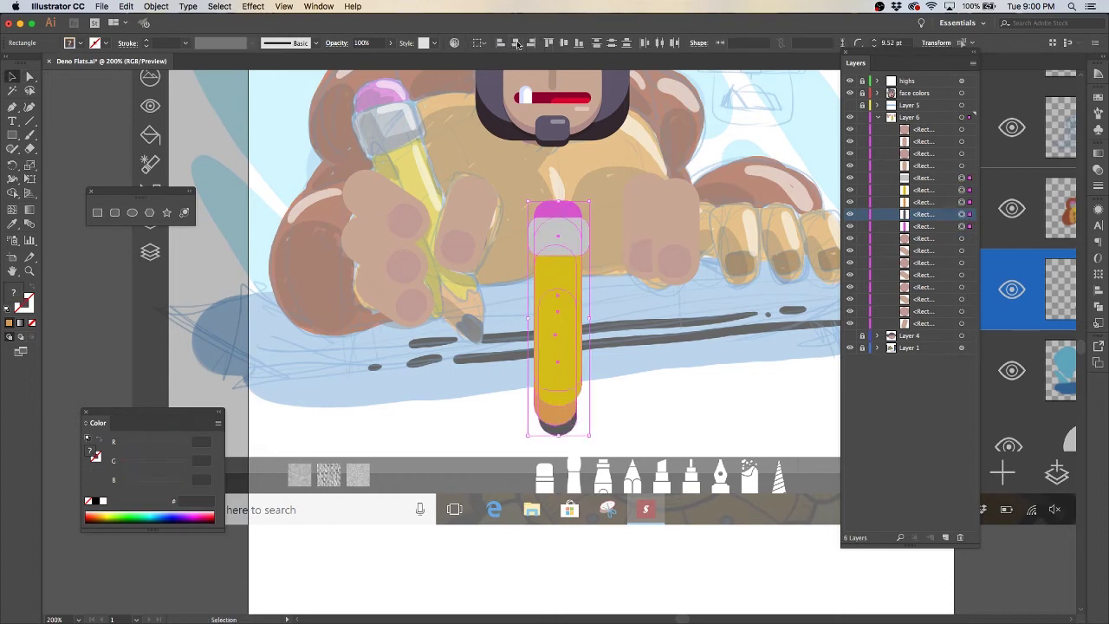
click(655, 352)
Add a narrow rounded black bar on the pencil's left side at 27% opacity, Multiply
drag(551, 405, 551, 404)
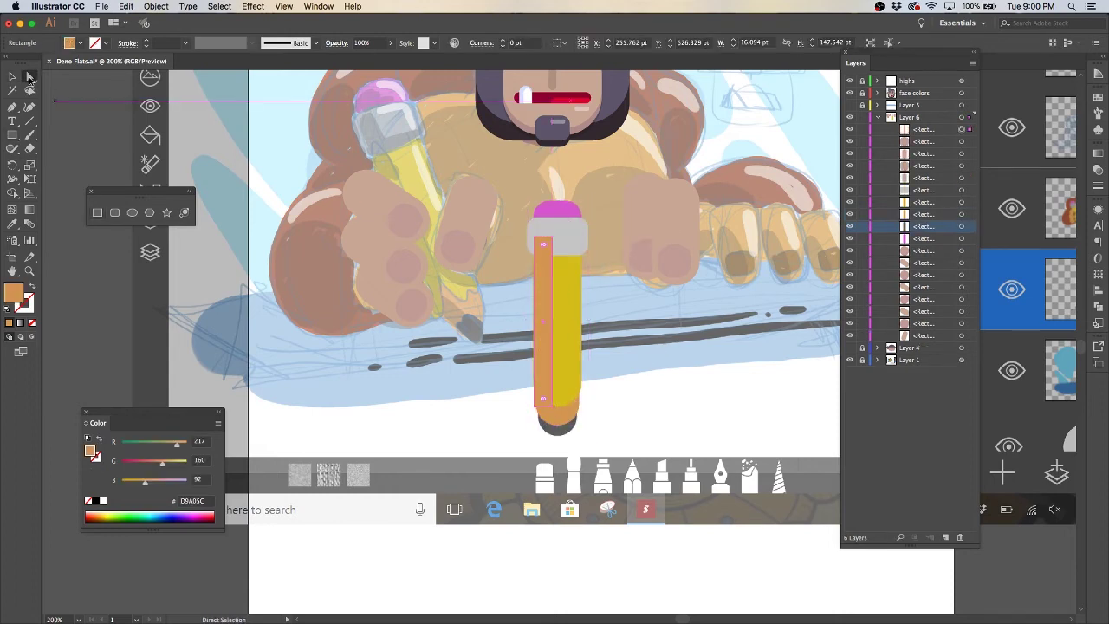
key(super+equal)
key(a)
drag(552, 181, 560, 196)
click(99, 501)
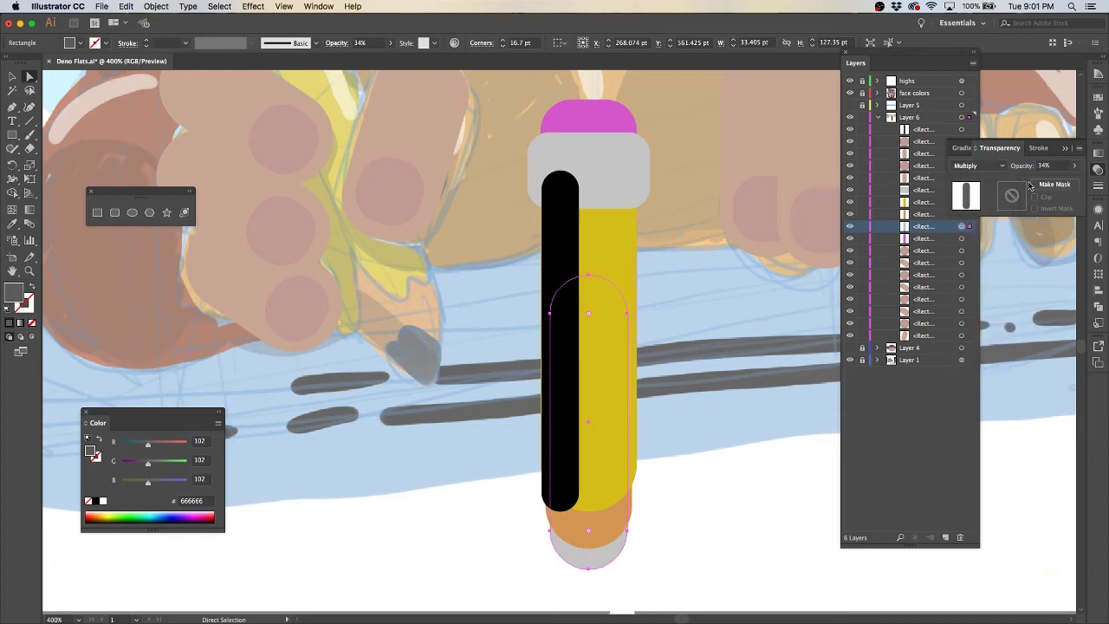
click(1094, 171)
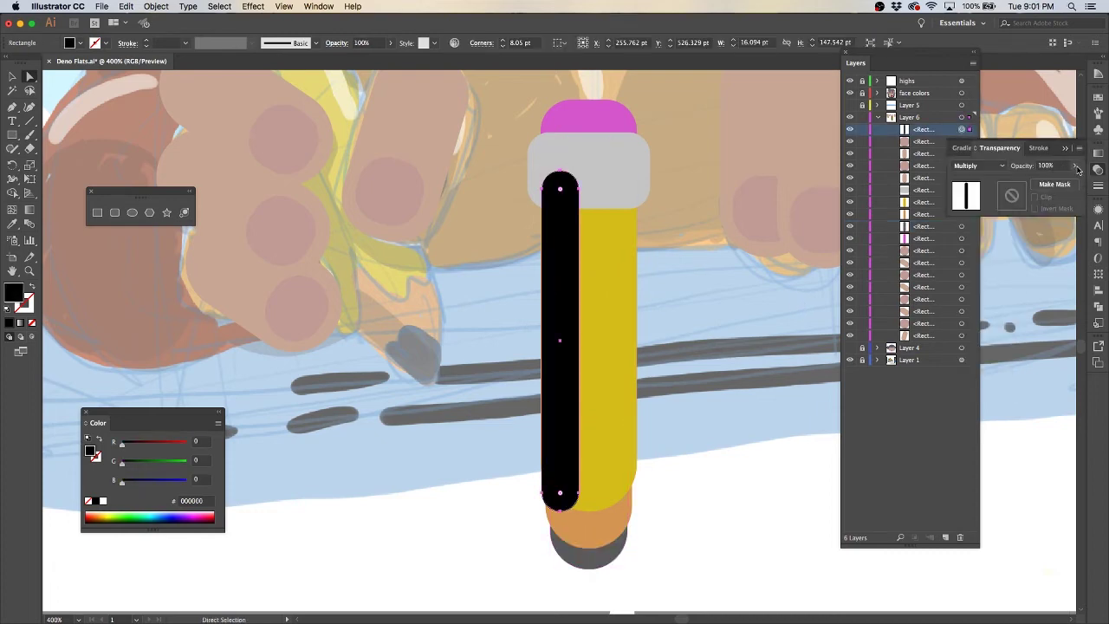
click(766, 284)
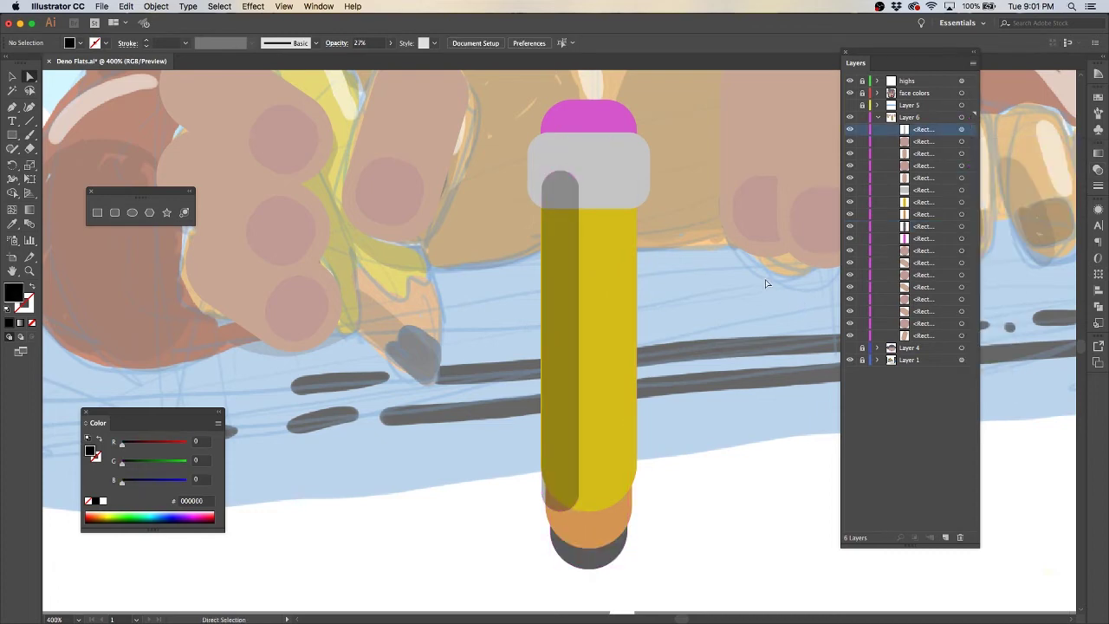
Narrow the translucent stripe and lower its top to sit below the ferrule
key(v)
click(548, 348)
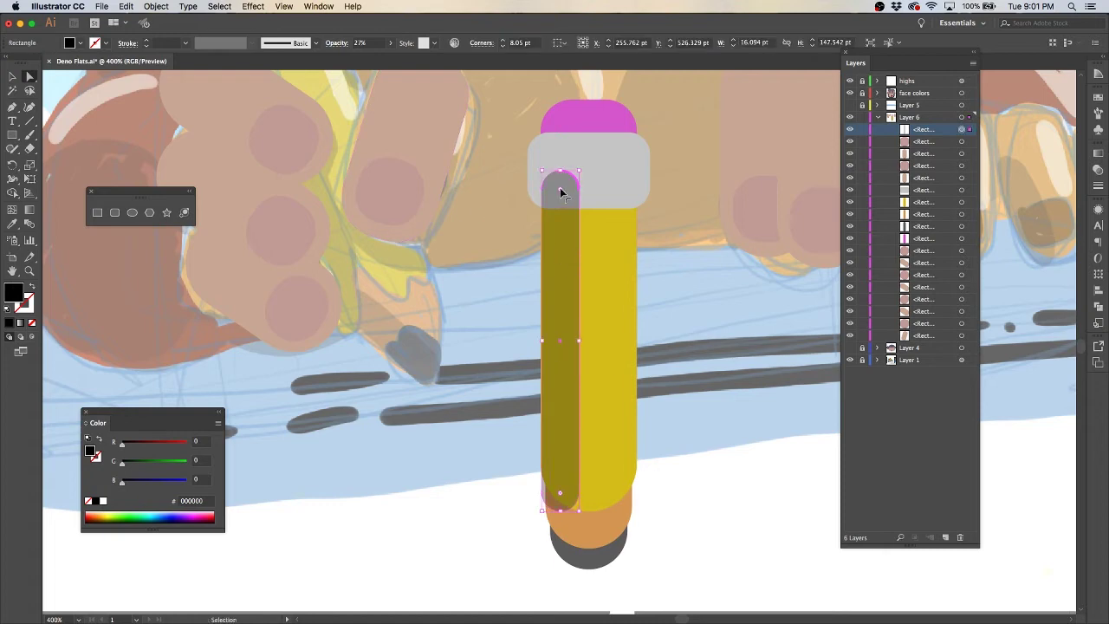
drag(543, 341, 556, 341)
key(a)
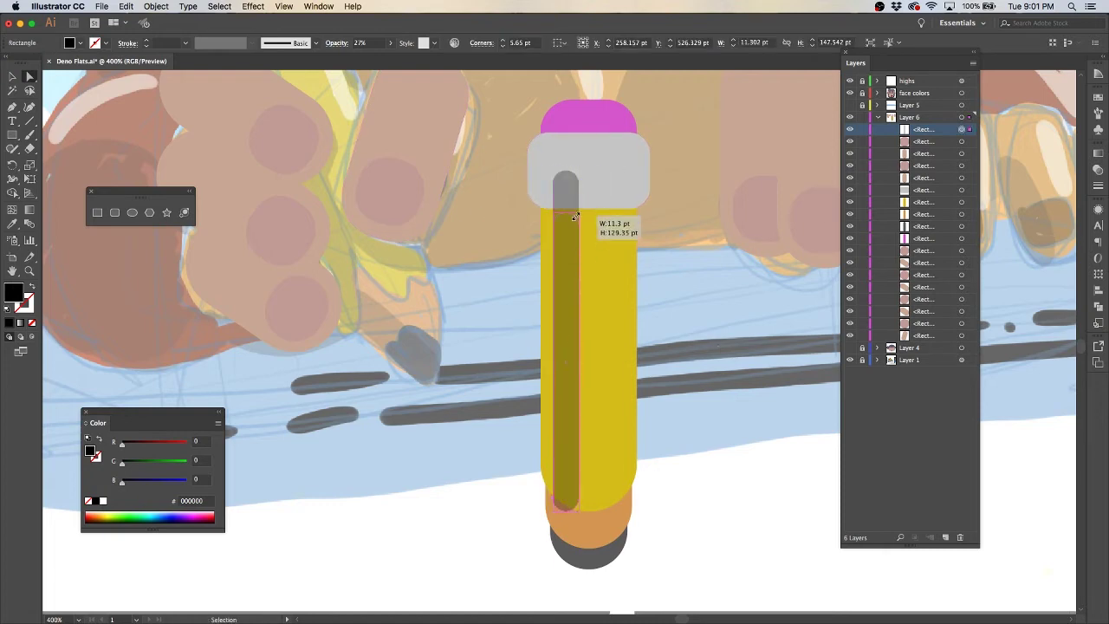
drag(575, 217, 574, 235)
key(a)
Copy the dark stripe onto the ferrule and the pencil tip
drag(571, 194, 560, 202)
key(a)
drag(576, 538, 575, 538)
key(ctrl+equal)
key(ctrl+equal)
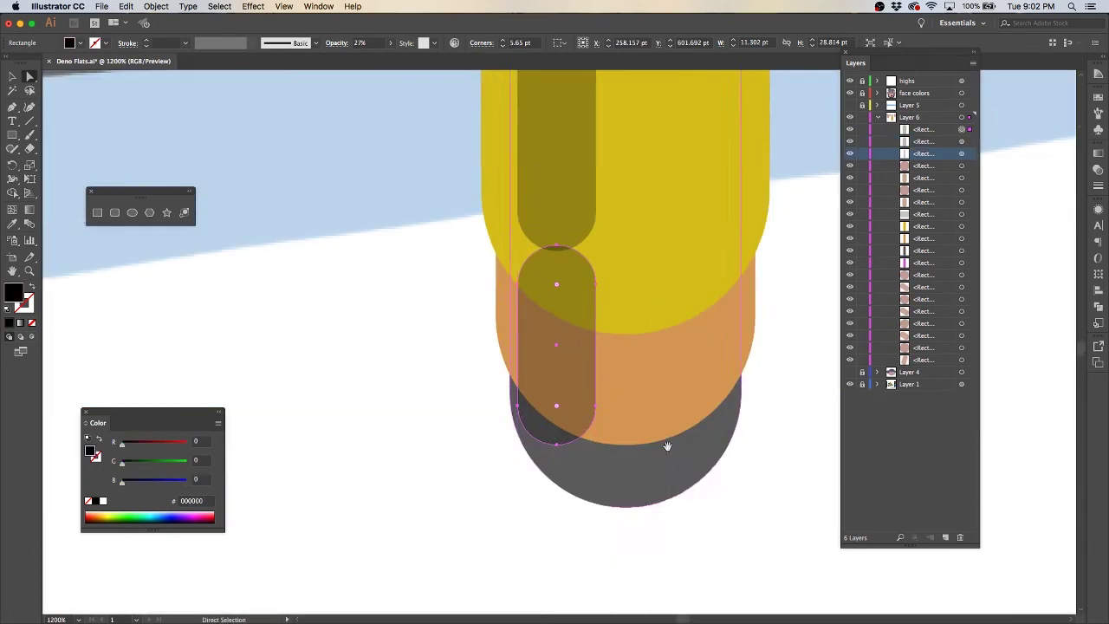
key(ctrl+equal)
key(ctrl+shift+a)
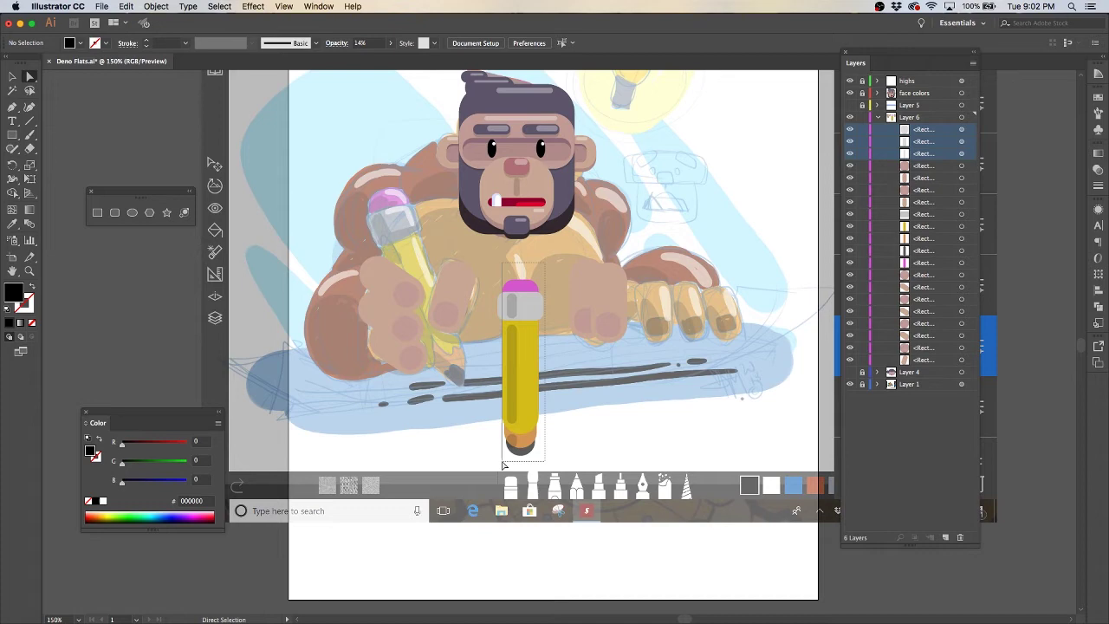
Put the pencil on new Layer 7, tilted into the gorilla's fingers, and view the whole artboard
click(507, 458)
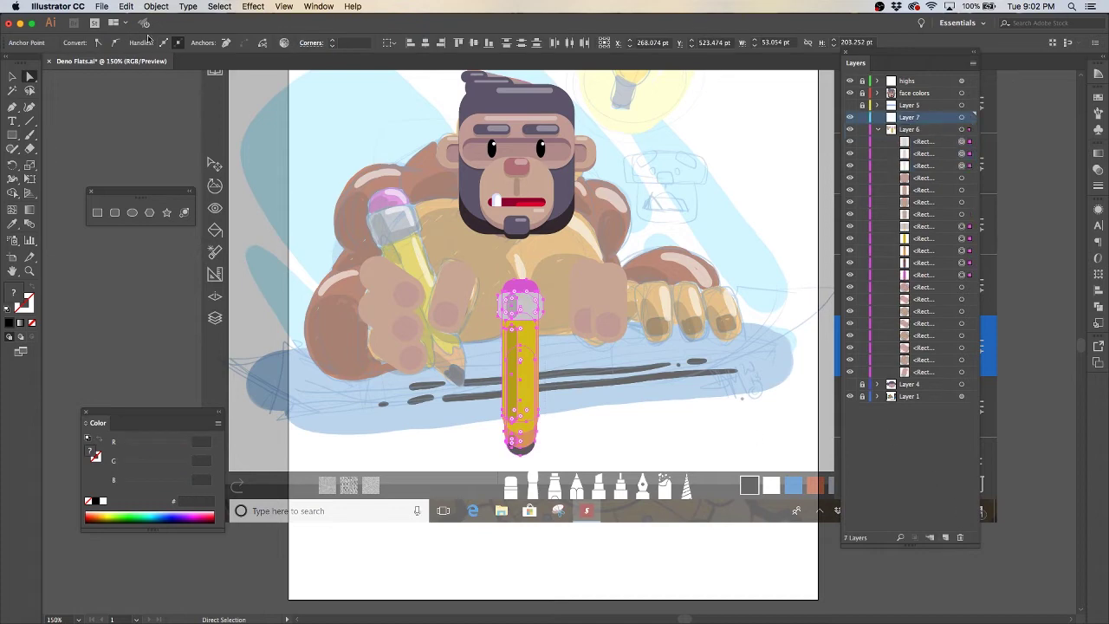
key(v)
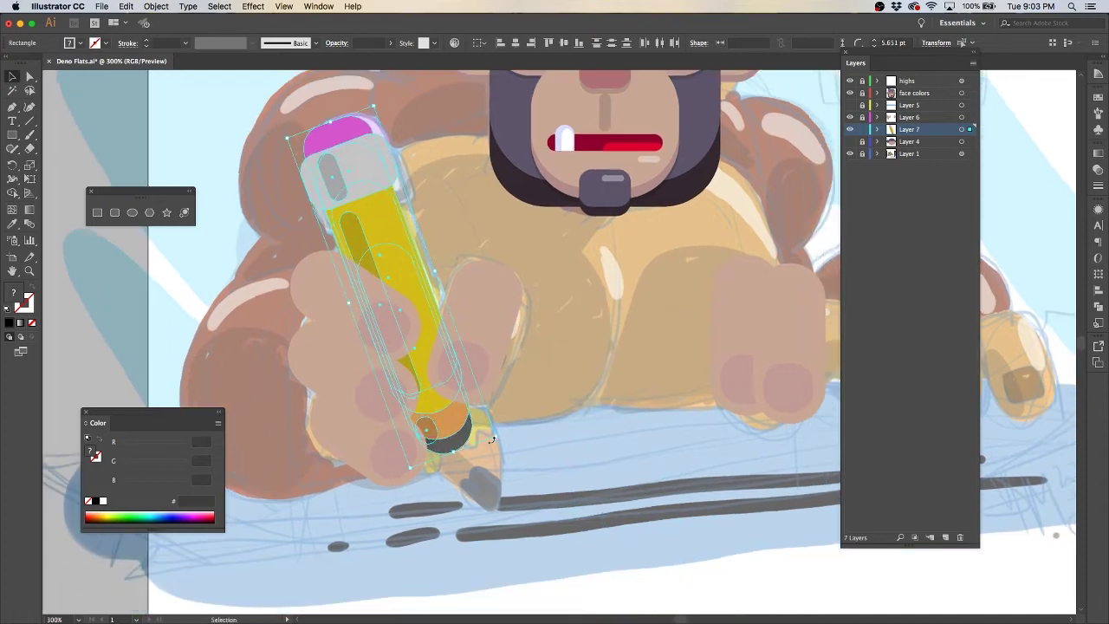
click(619, 376)
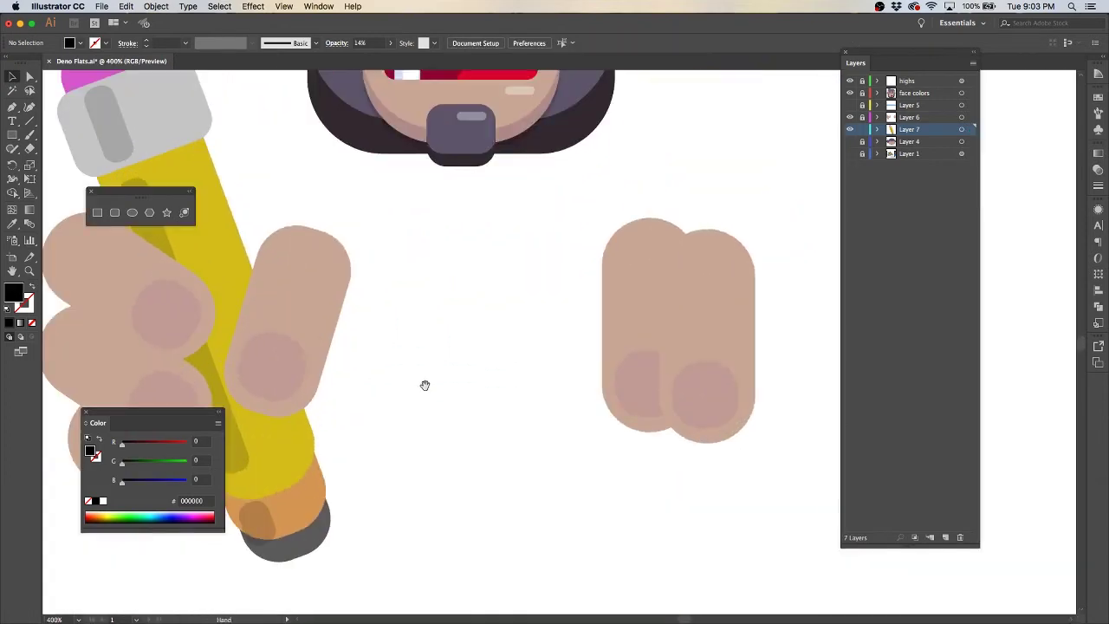
drag(424, 385, 633, 359)
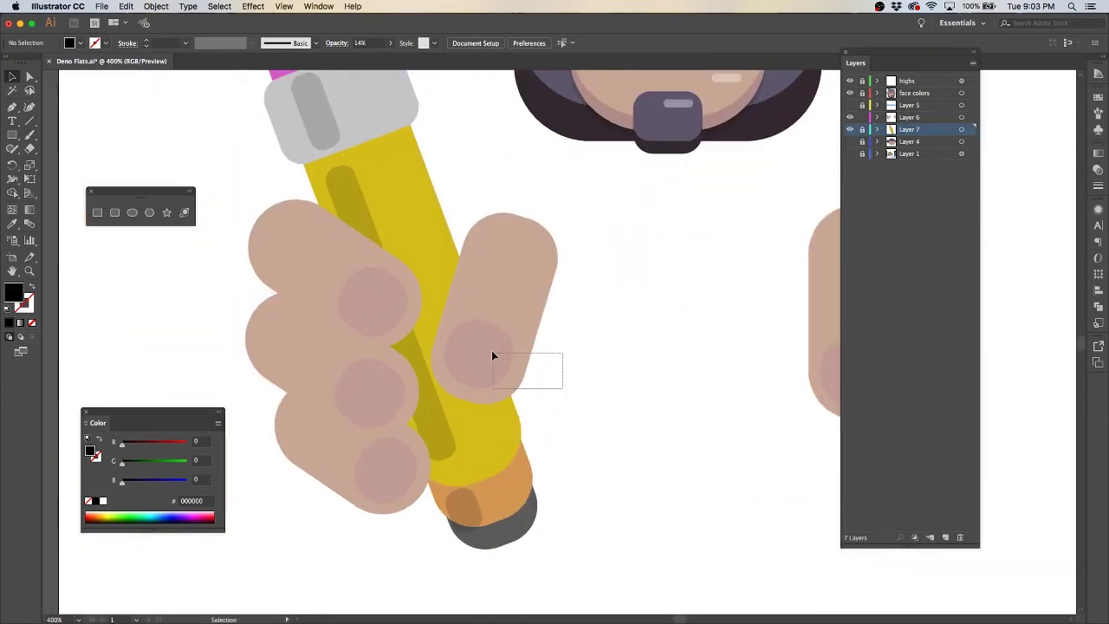
drag(563, 383, 487, 367)
click(642, 329)
key(ctrl+0)
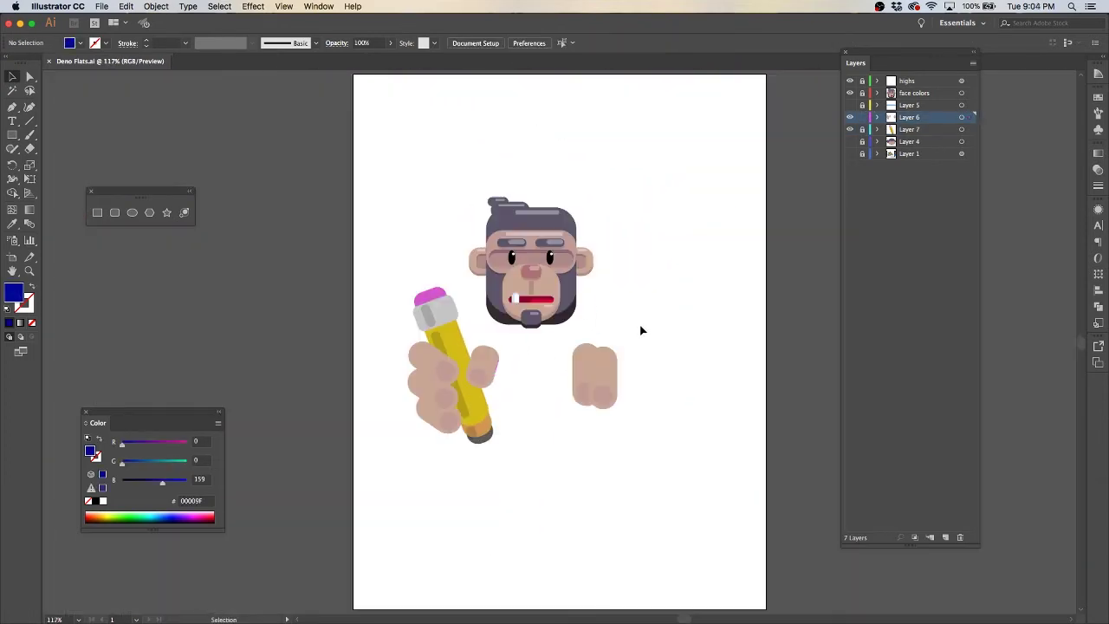
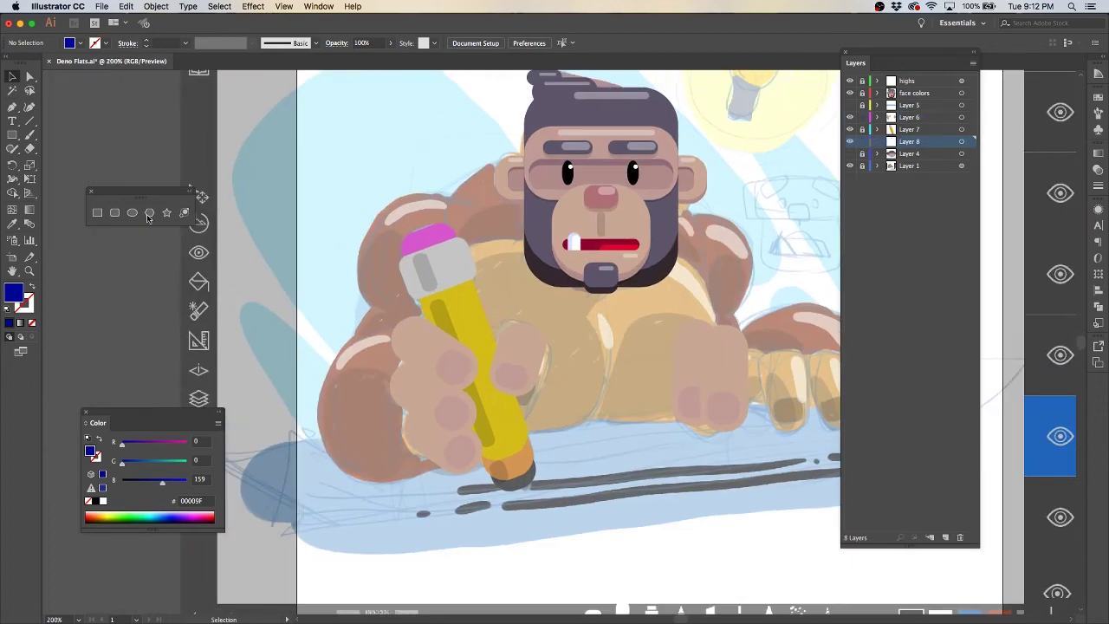
Draw a #676075 rectangle behind the pencil hand with corners rounded to 63.56 pt
key(m)
drag(309, 340, 509, 477)
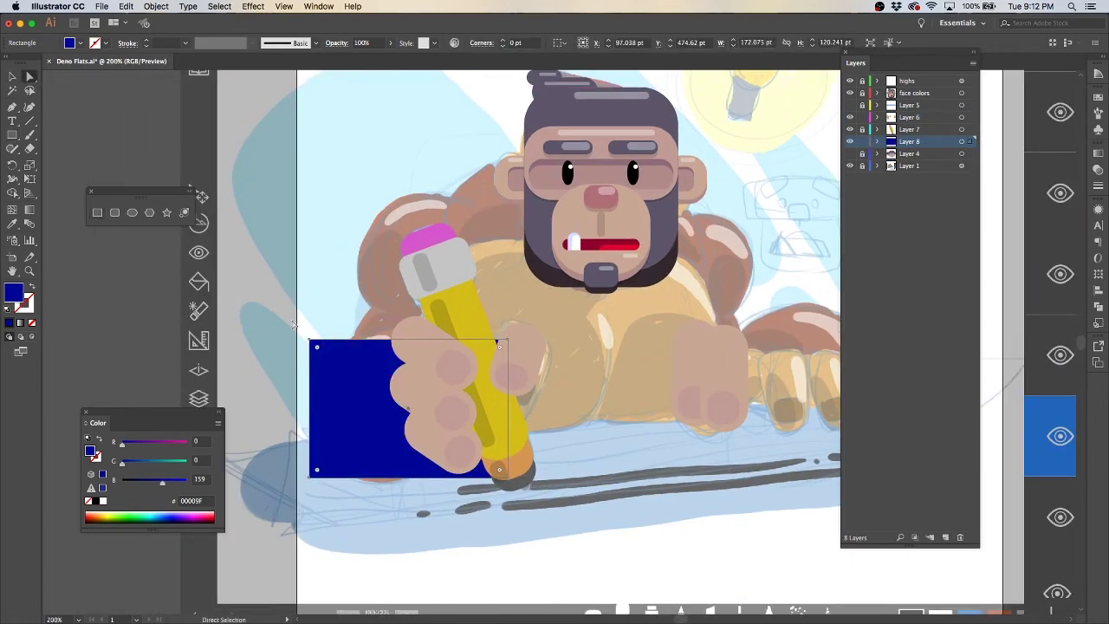
drag(326, 357, 372, 408)
key(i)
click(538, 173)
key(v)
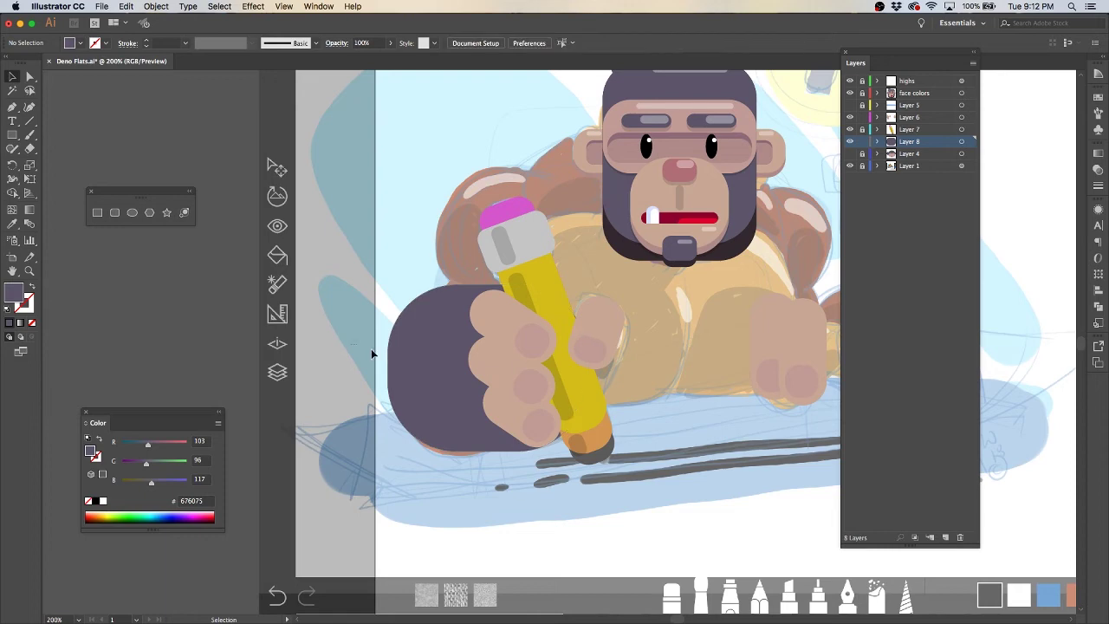
drag(457, 381, 451, 355)
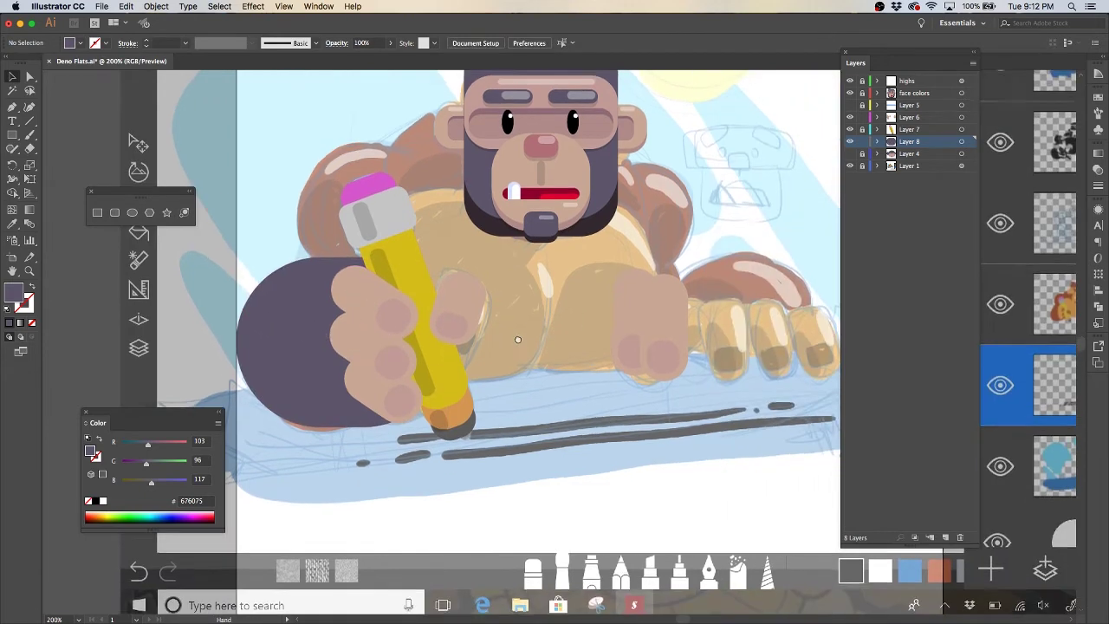
Move a finger right, Alt-drag a copy to the left, and resize the leftmost finger
scroll(522, 352, right, 10)
drag(521, 353, 676, 352)
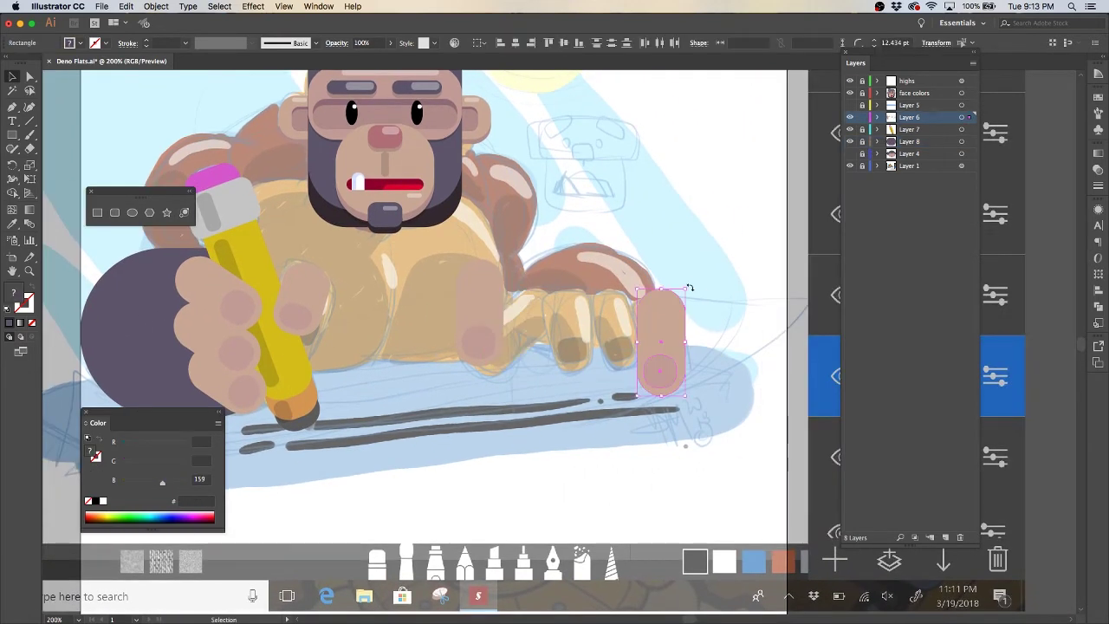
drag(677, 308, 570, 299)
drag(479, 276, 509, 307)
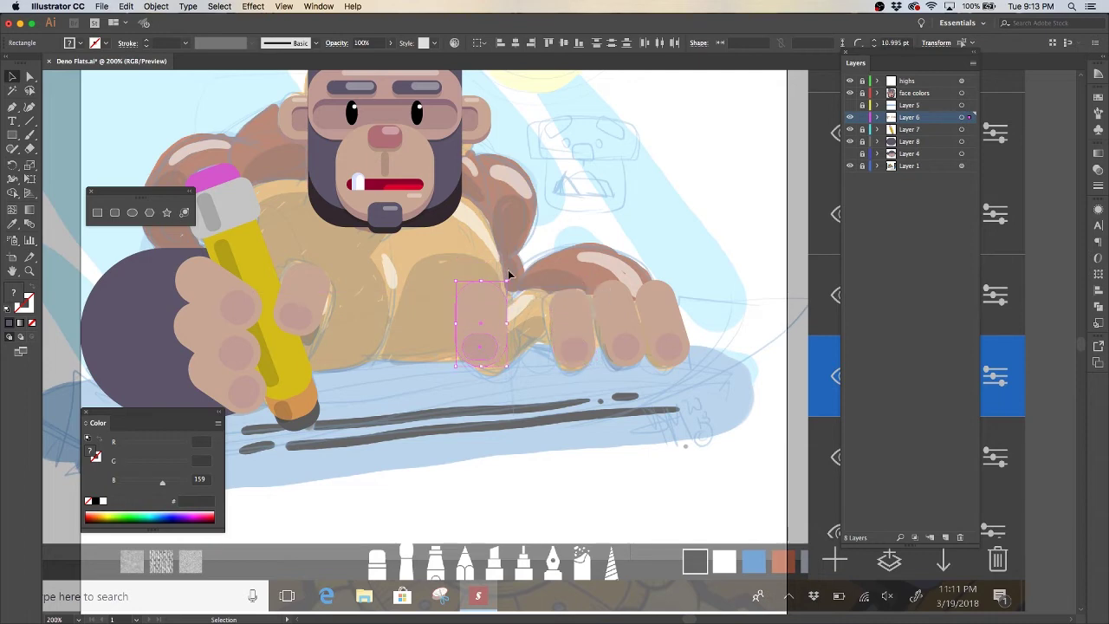
Draw a rounded palm in the finger colour and send it behind the fingers
click(509, 307)
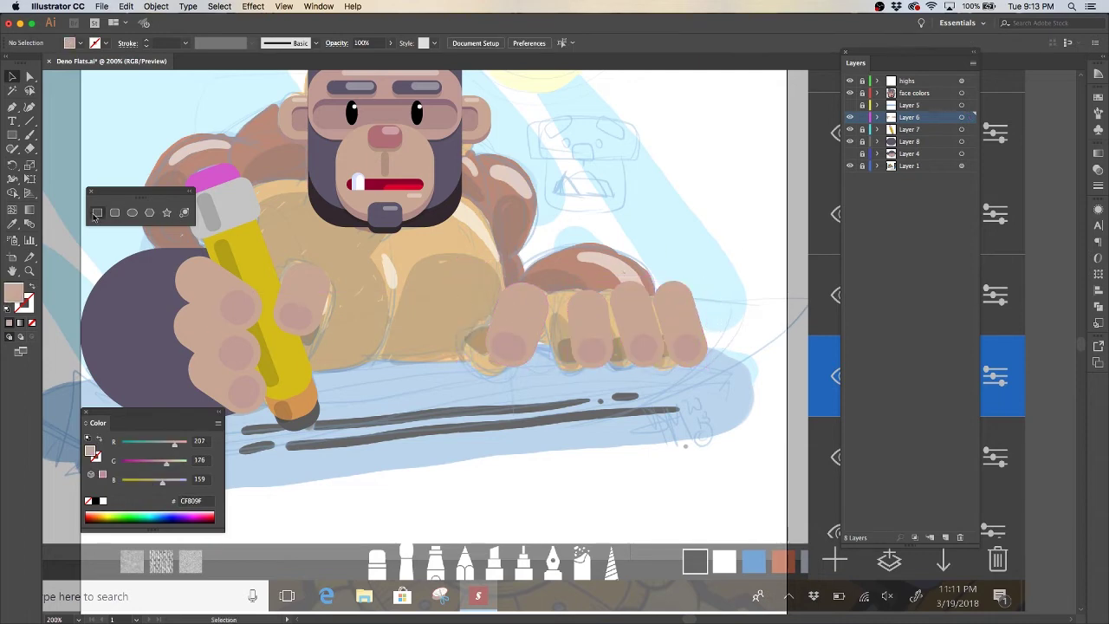
key(m)
drag(525, 273, 684, 352)
drag(675, 280, 667, 299)
key(ctrl+shift+bracketleft)
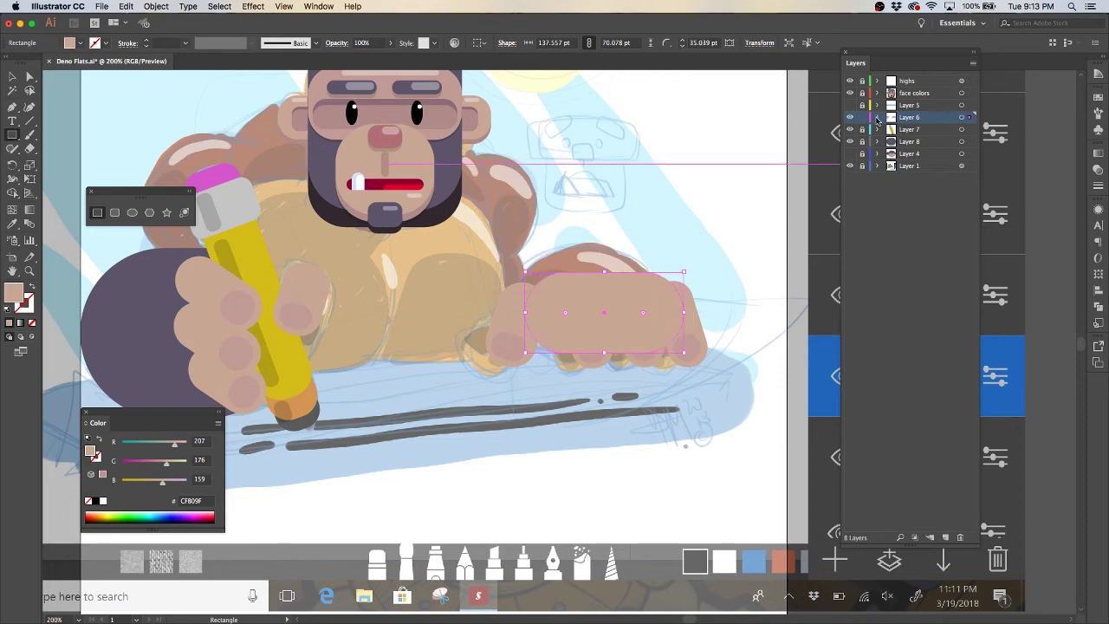
key(a)
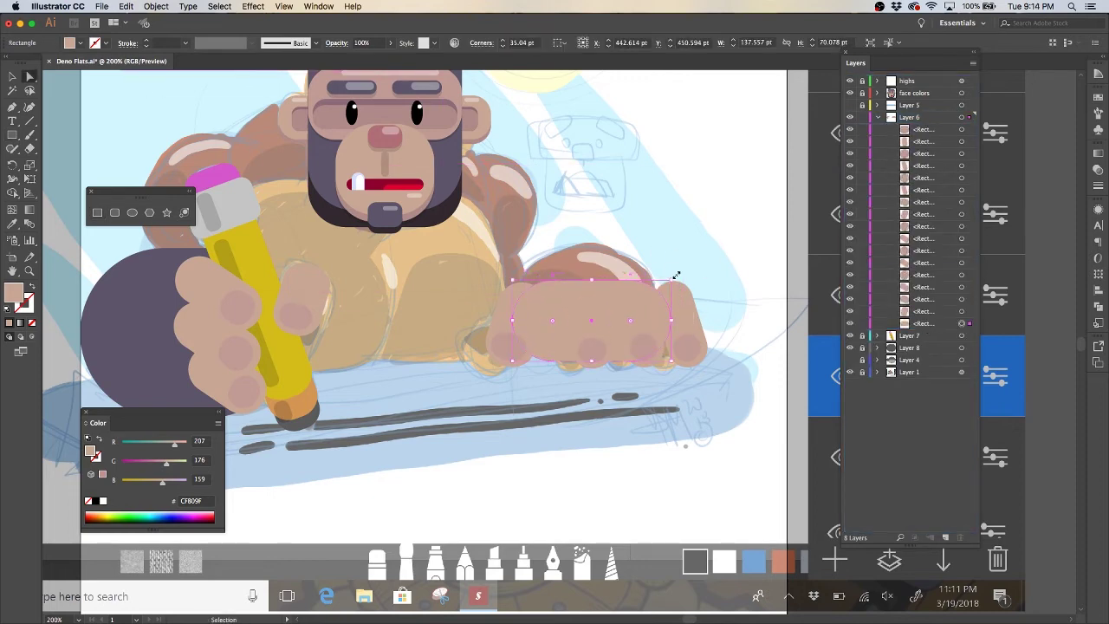
click(719, 247)
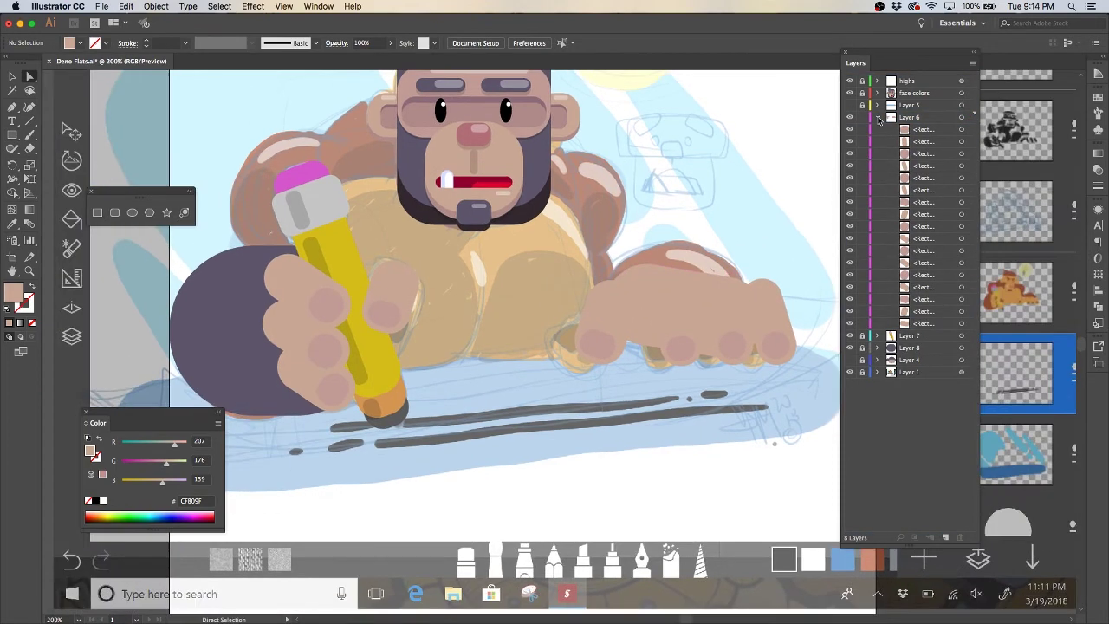
Place a narrowed copy of the dark arm behind the right hand, corners rounded to 65.09 pt
click(879, 118)
click(910, 142)
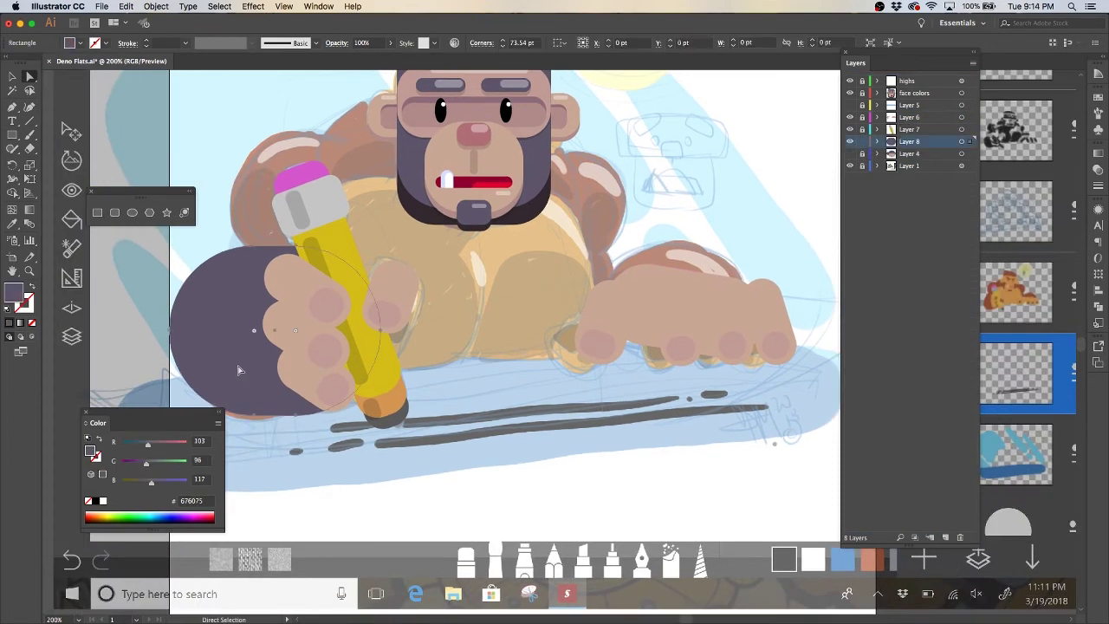
mouse_move(659, 252)
mouse_down()
mouse_move(588, 202)
mouse_move(598, 201)
mouse_up()
drag(698, 200, 698, 219)
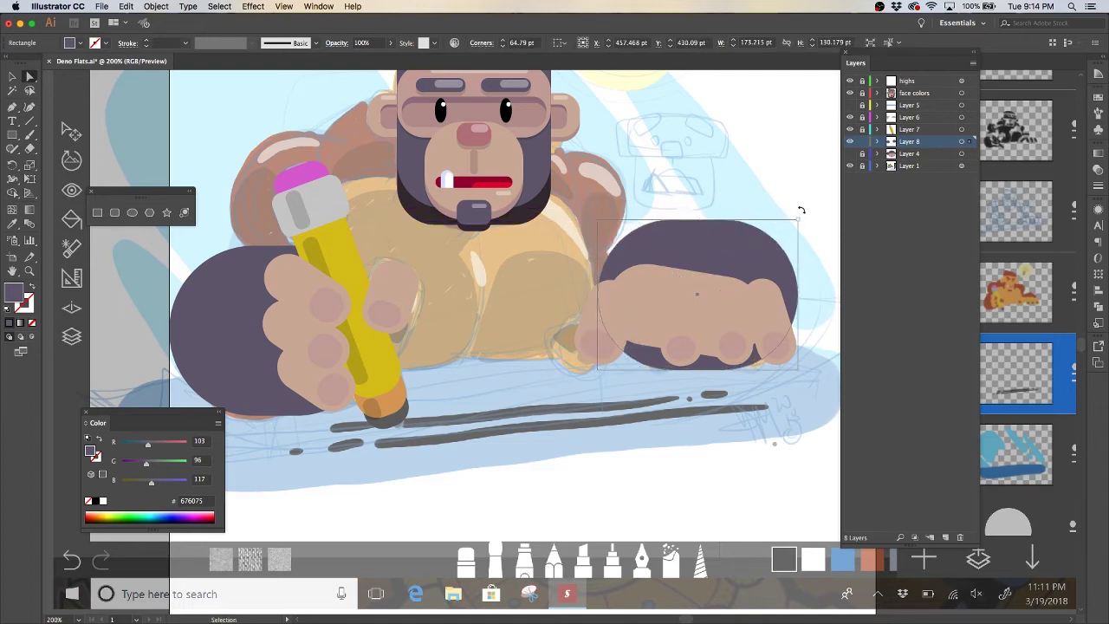
drag(796, 245, 763, 227)
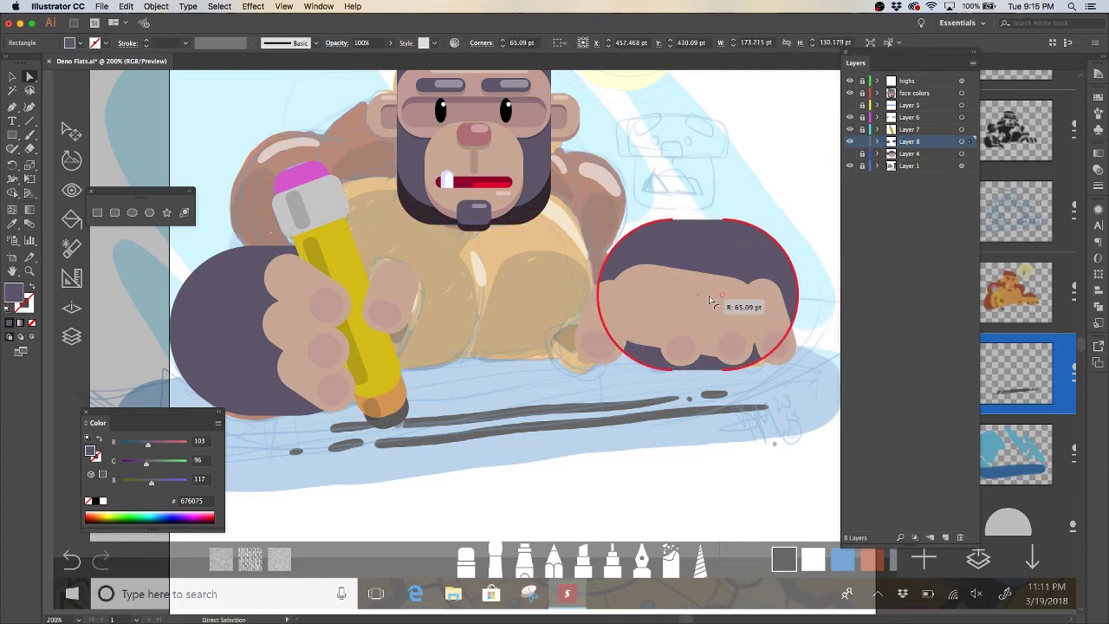
click(766, 189)
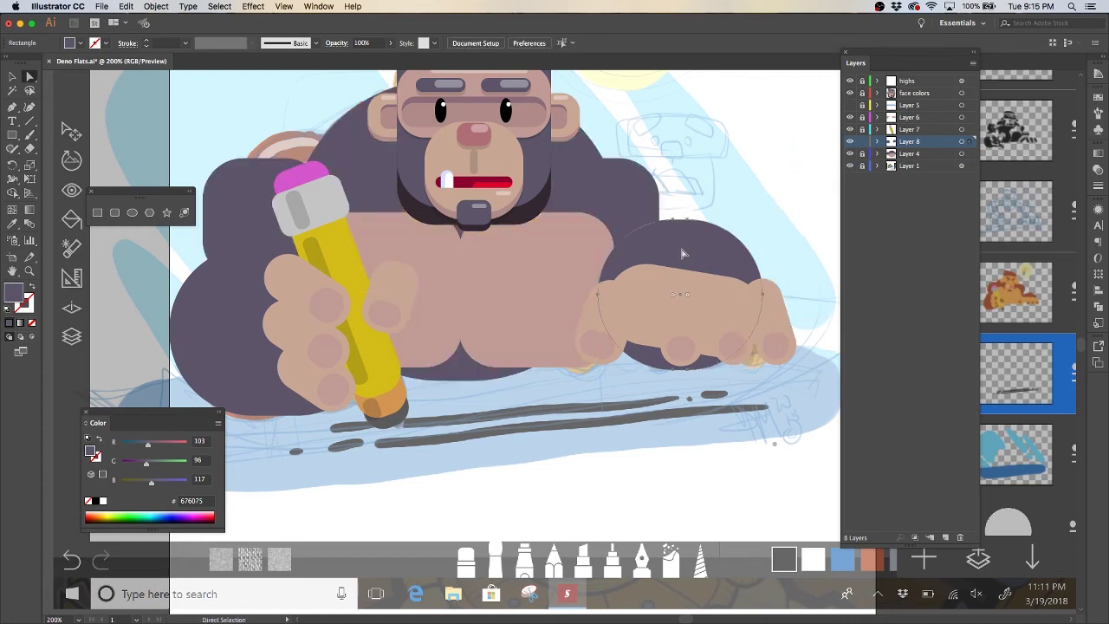
Lower the right hand shapes and enlarge the finger near the pencil tip
drag(806, 268, 572, 372)
key(shift+Down)
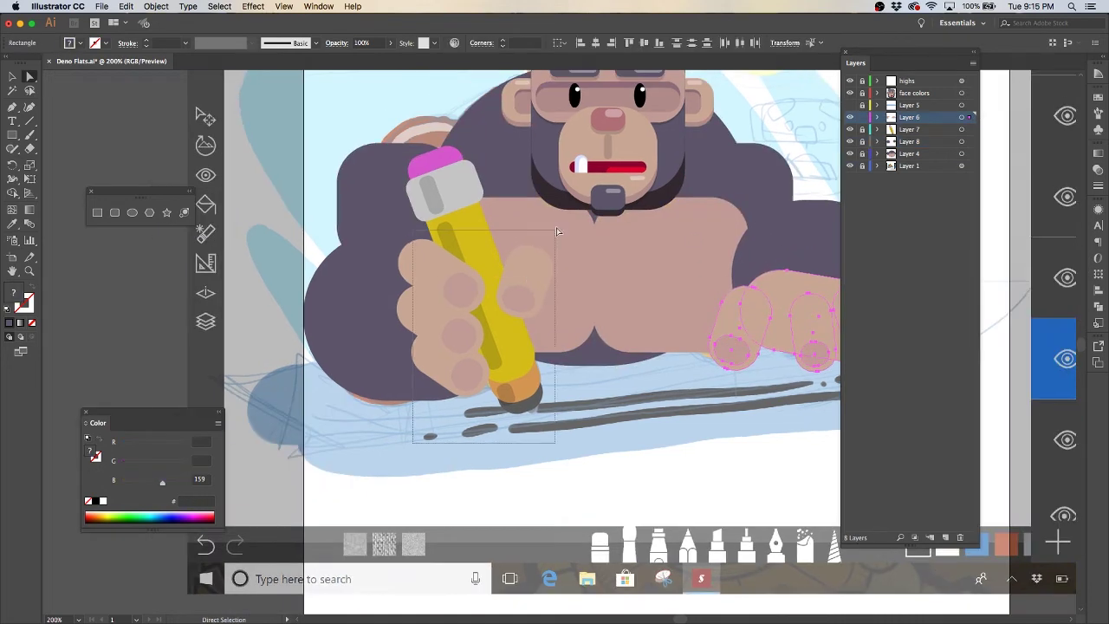
click(485, 295)
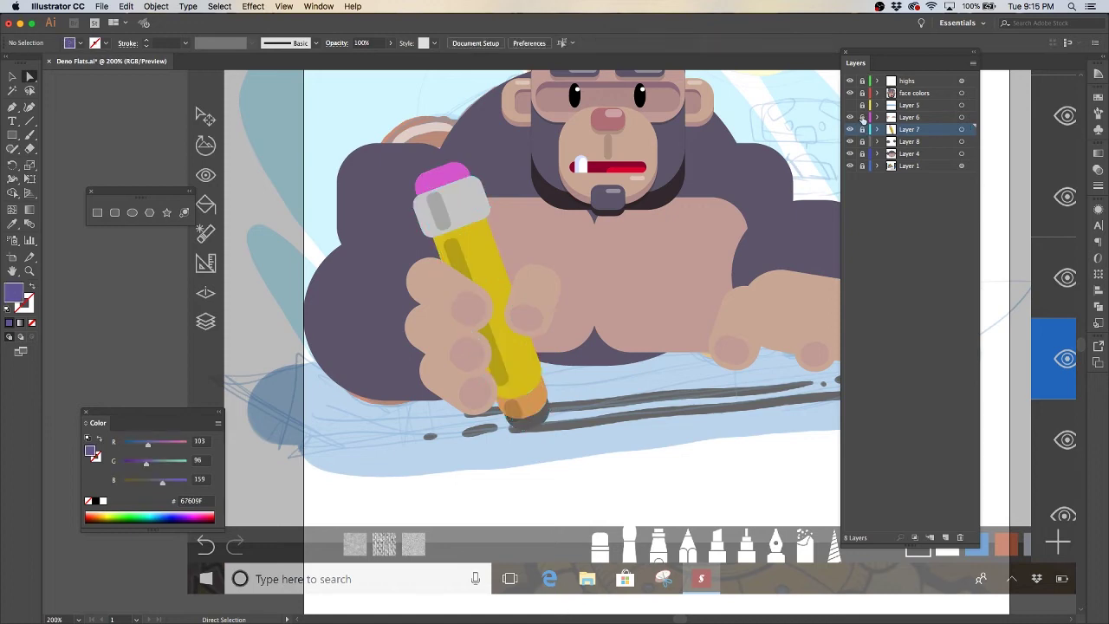
click(481, 381)
drag(507, 403, 485, 425)
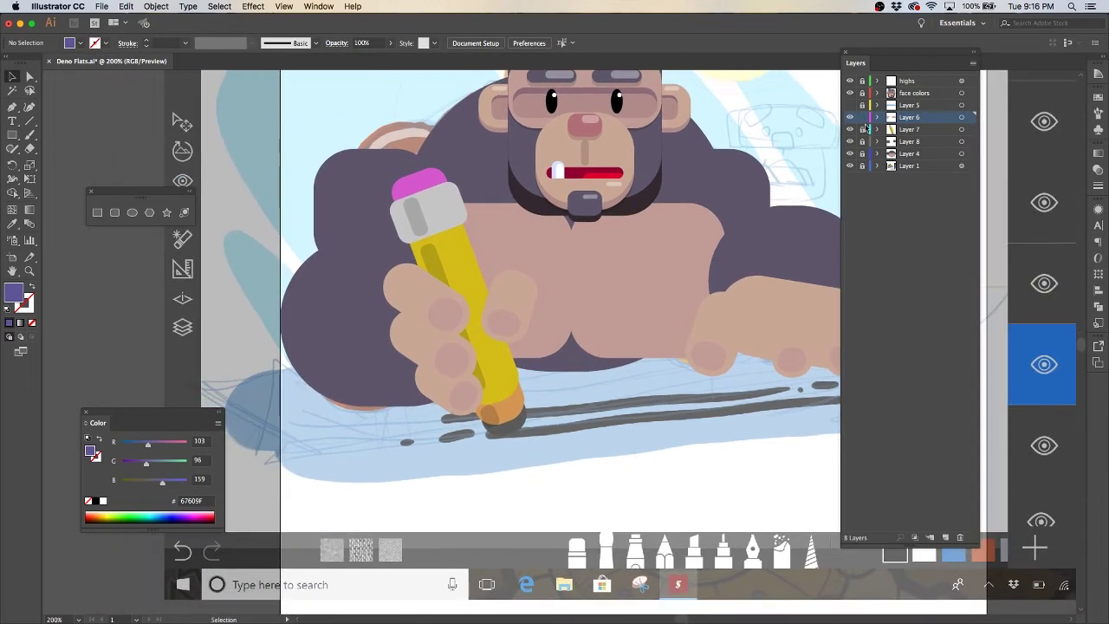
Move the large purple shoulder circle into place and adjust the dark shoulder rectangle
drag(327, 366, 348, 387)
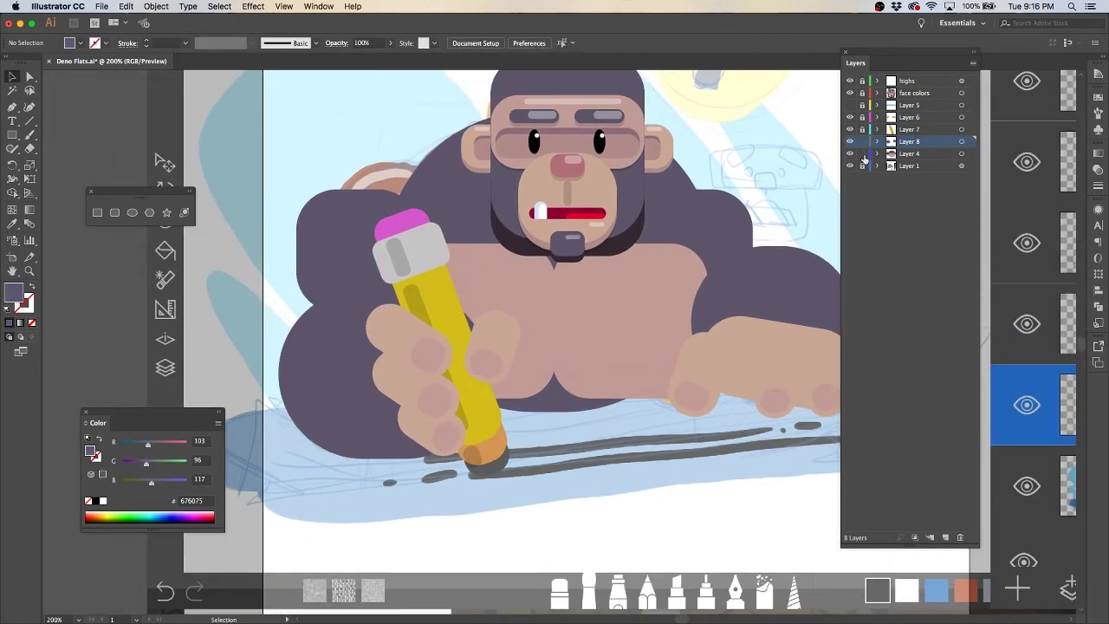
click(525, 251)
click(30, 77)
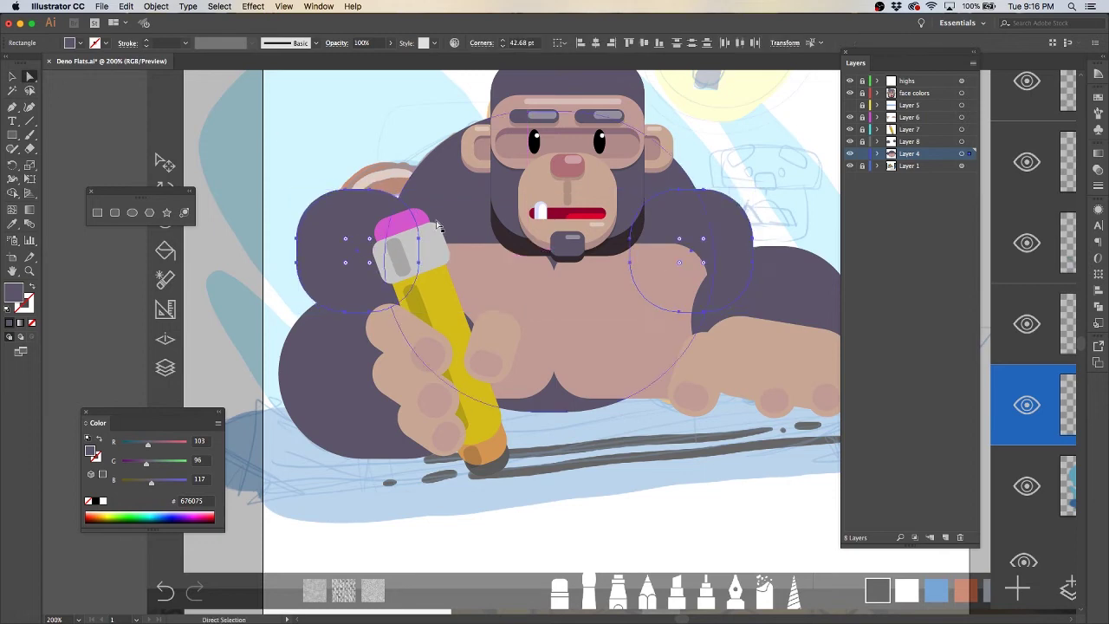
key(super+shift+a)
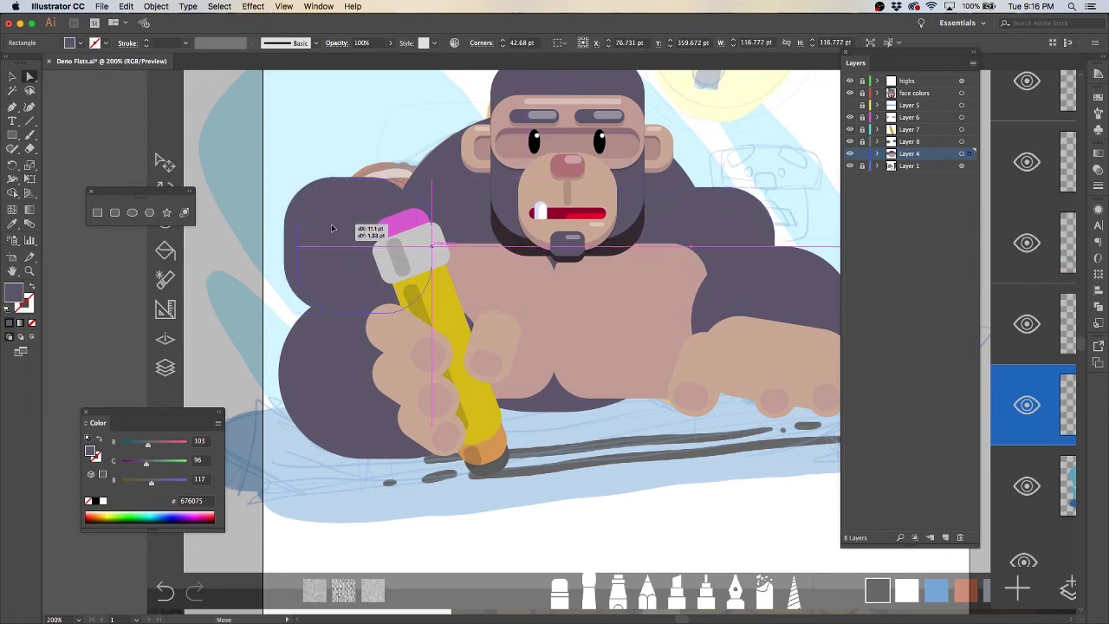
Shift two right-hand fingers downward, then select the palm and the dark circle behind it
scroll(555, 347, down, 5)
scroll(554, 346, up, 5)
click(713, 315)
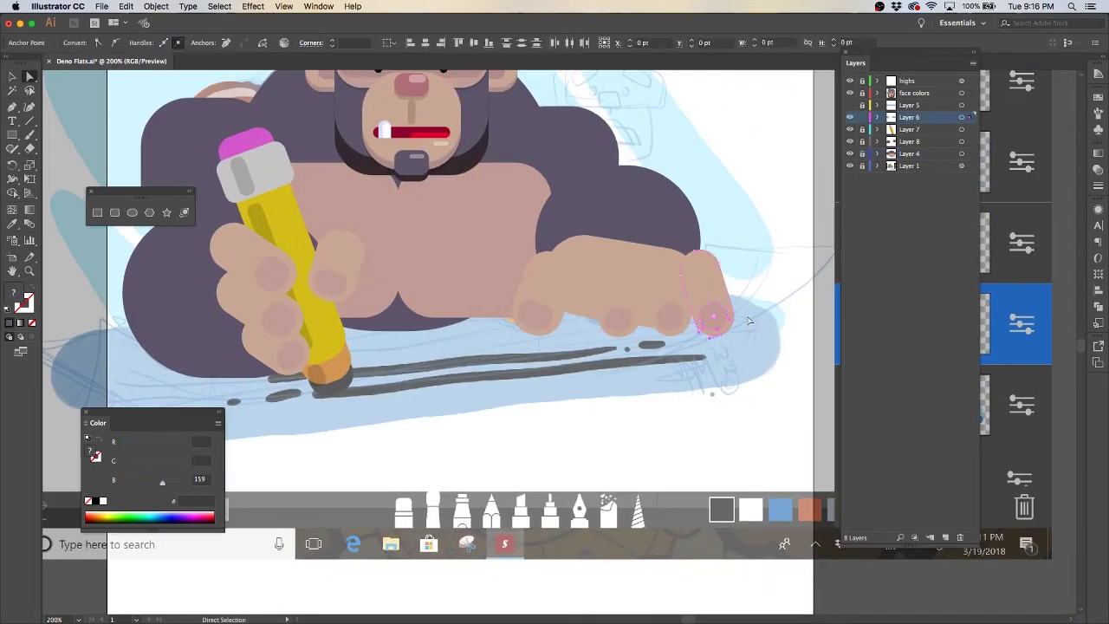
key(v)
drag(718, 317, 723, 336)
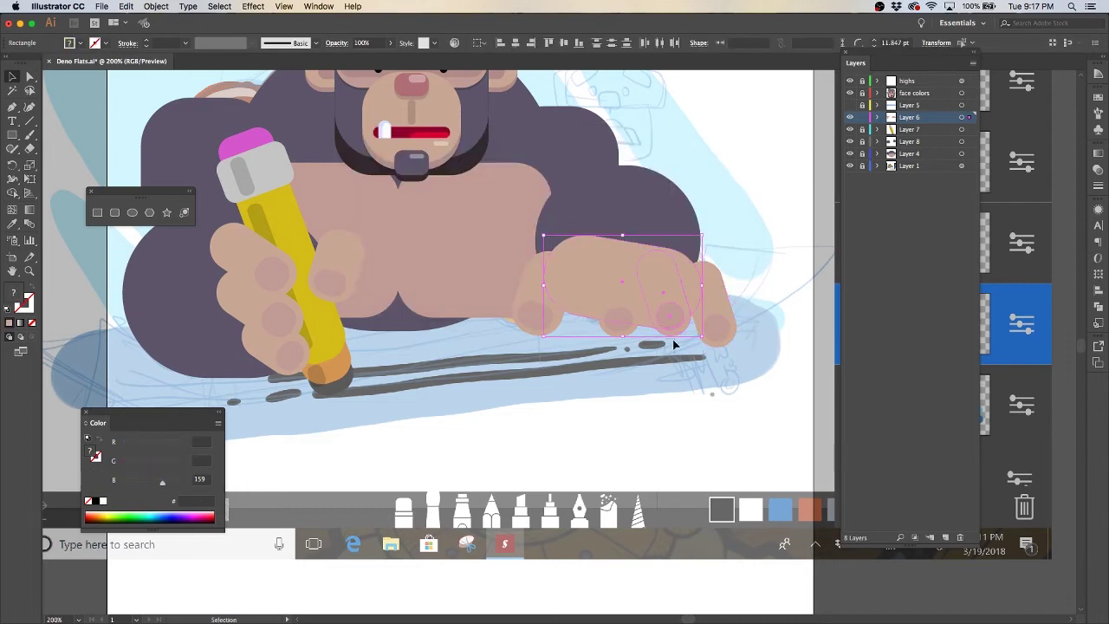
drag(612, 307, 617, 322)
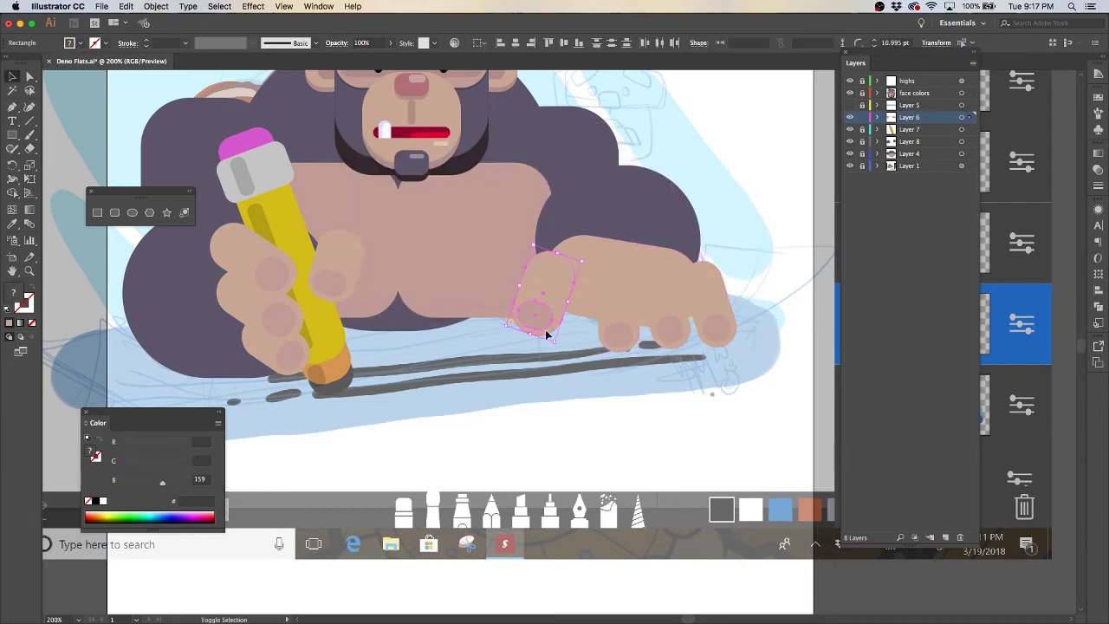
click(577, 297)
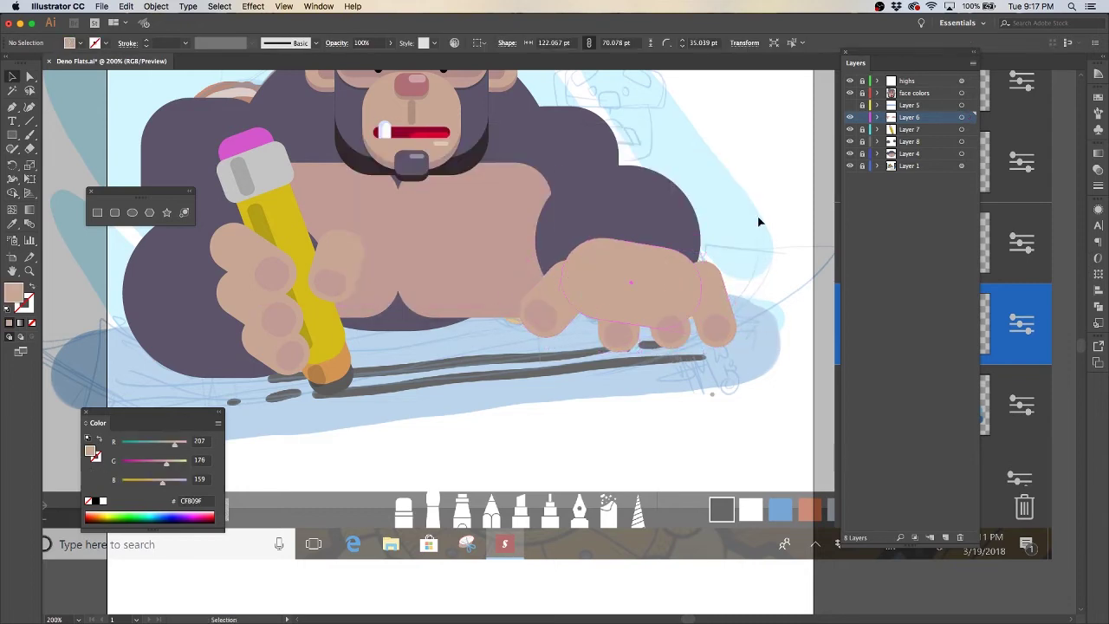
click(681, 227)
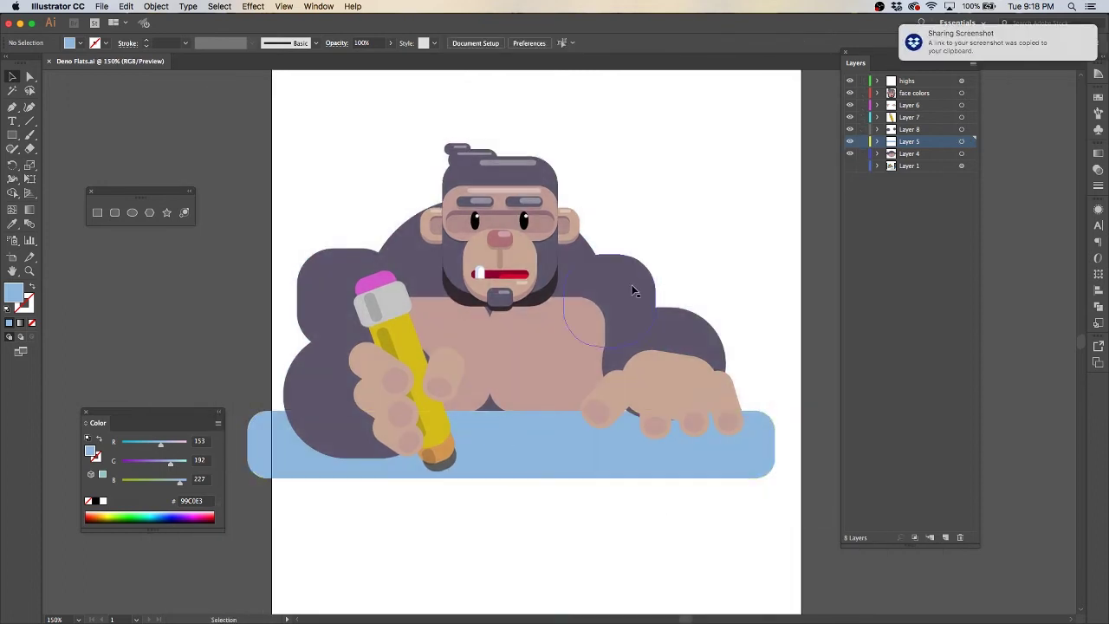
Strongly round the corners of the rectangle behind the pencil
click(343, 289)
drag(343, 288, 363, 304)
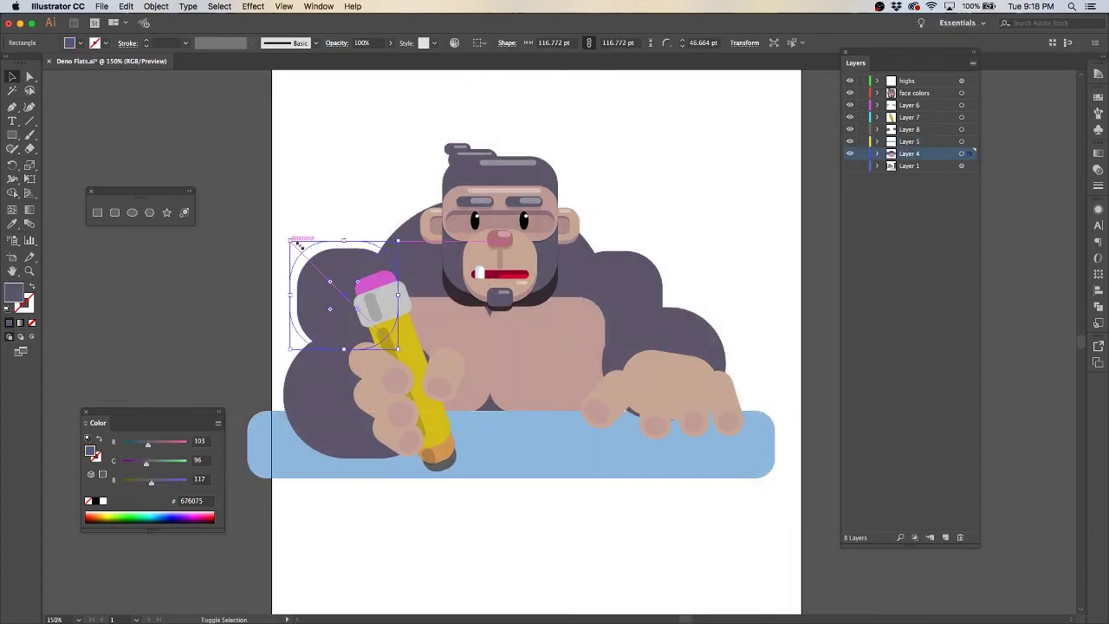
click(359, 193)
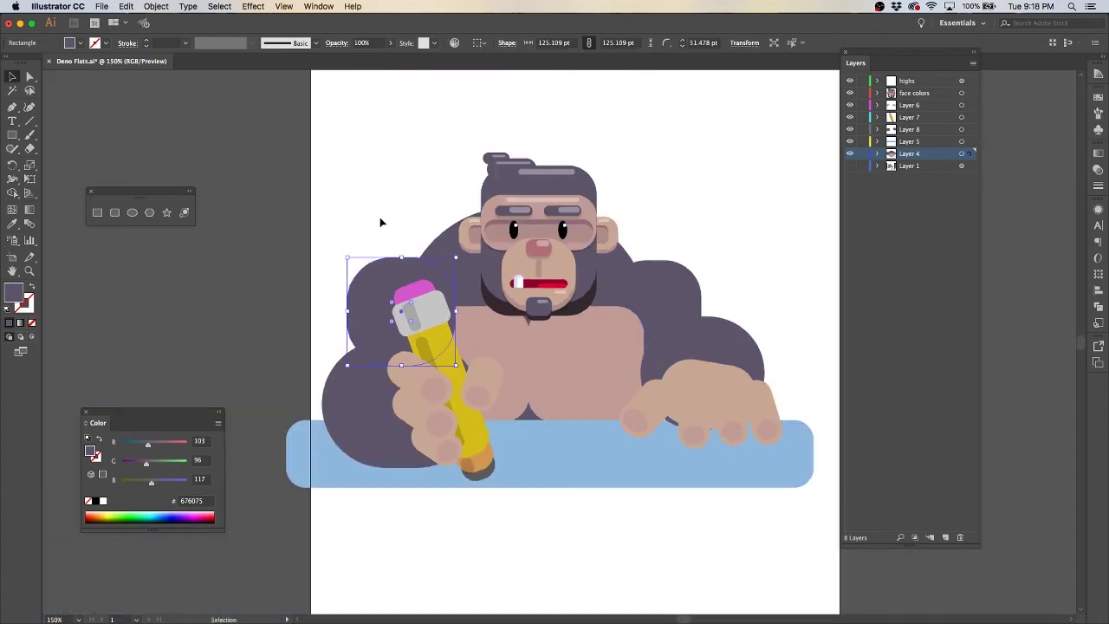
Expand Layer 8 and select the rectangle behind the pencil
click(379, 223)
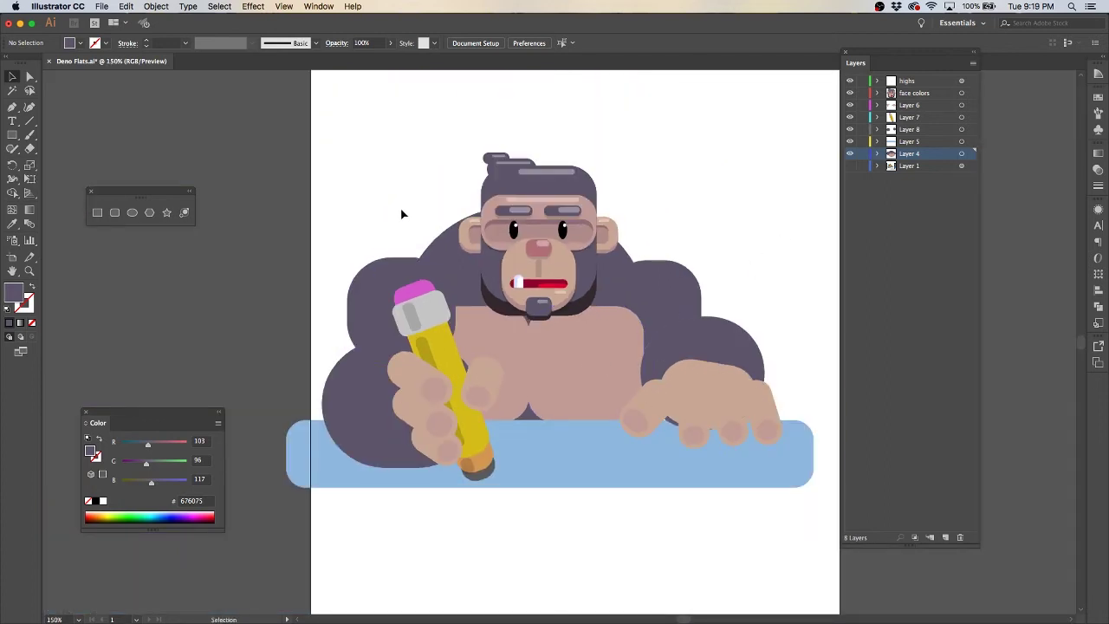
click(586, 367)
key(a)
click(763, 165)
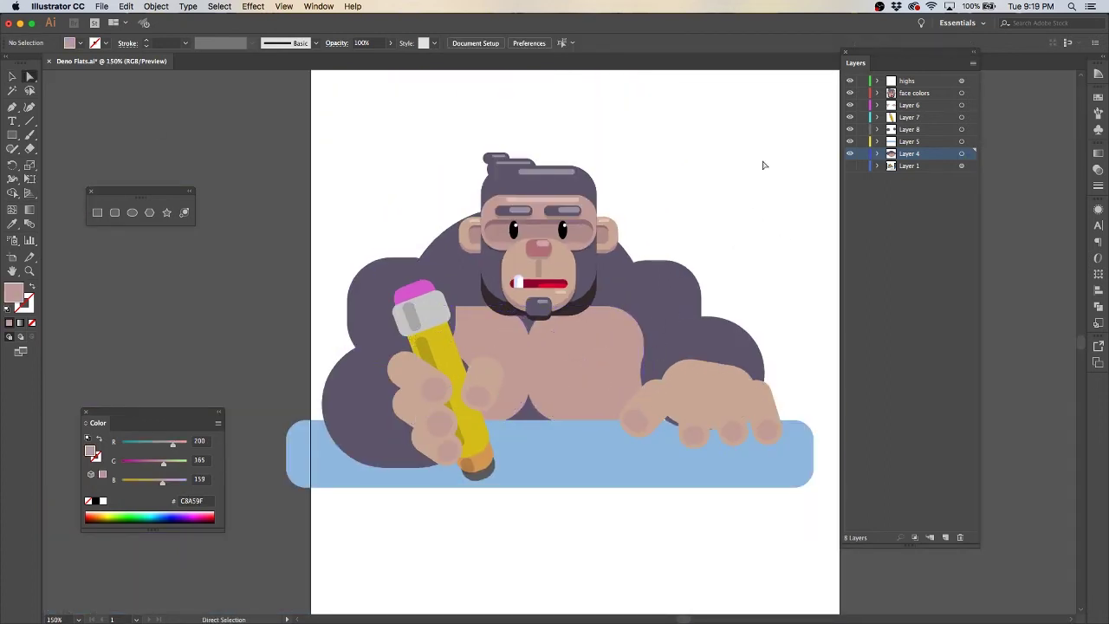
click(910, 129)
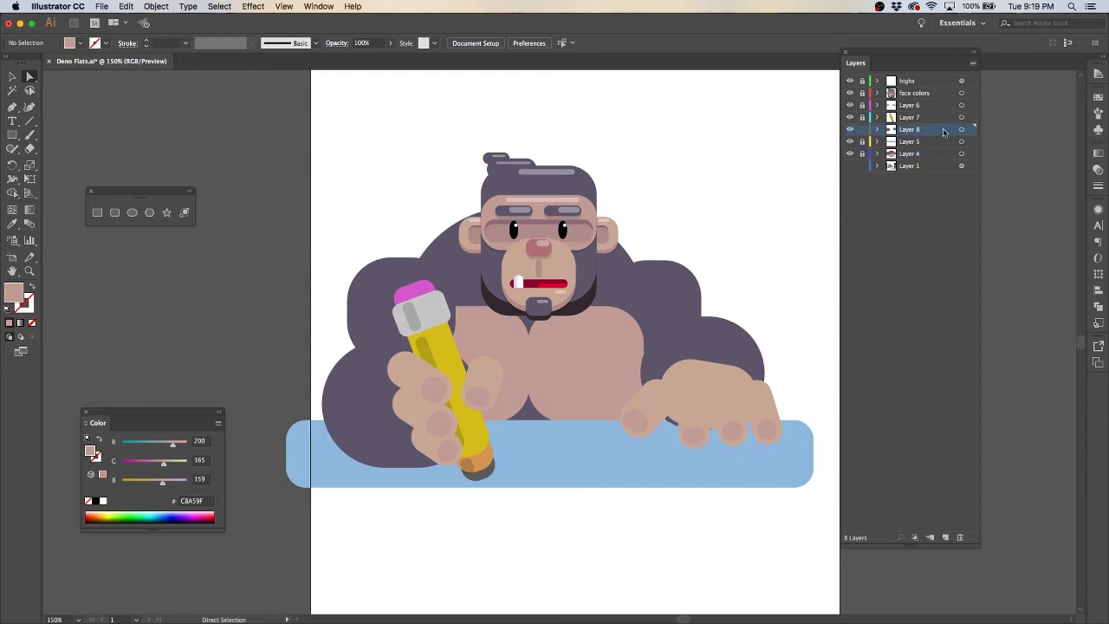
click(12, 76)
click(877, 129)
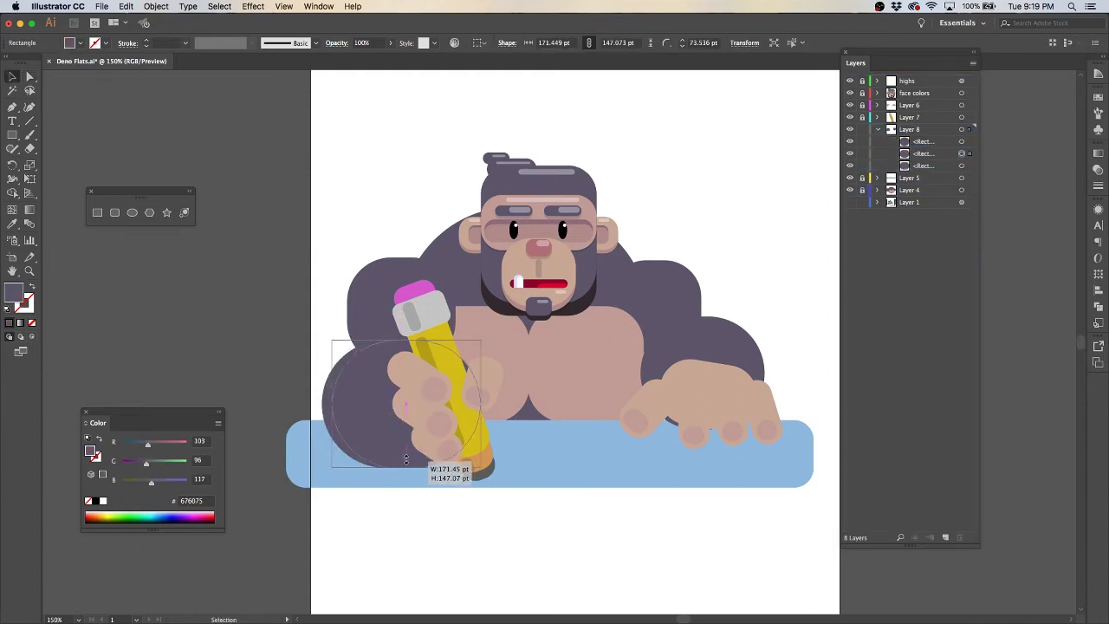
Unlock Layer 4 and paste a dark 3A2D33 copy behind the purple shoulder
click(322, 334)
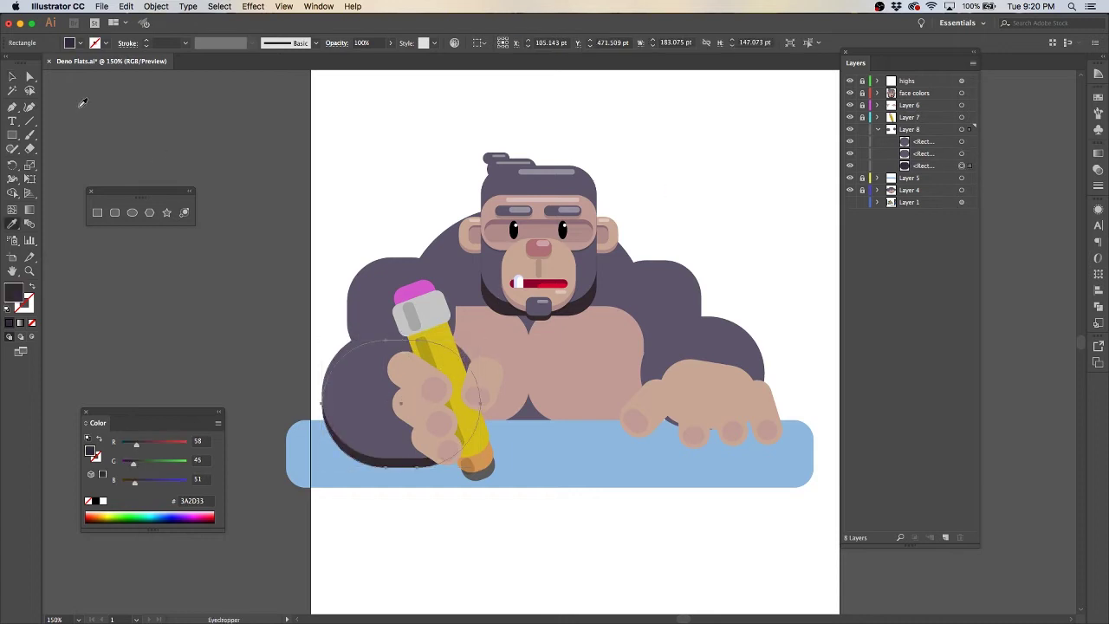
key(a)
click(862, 190)
click(366, 297)
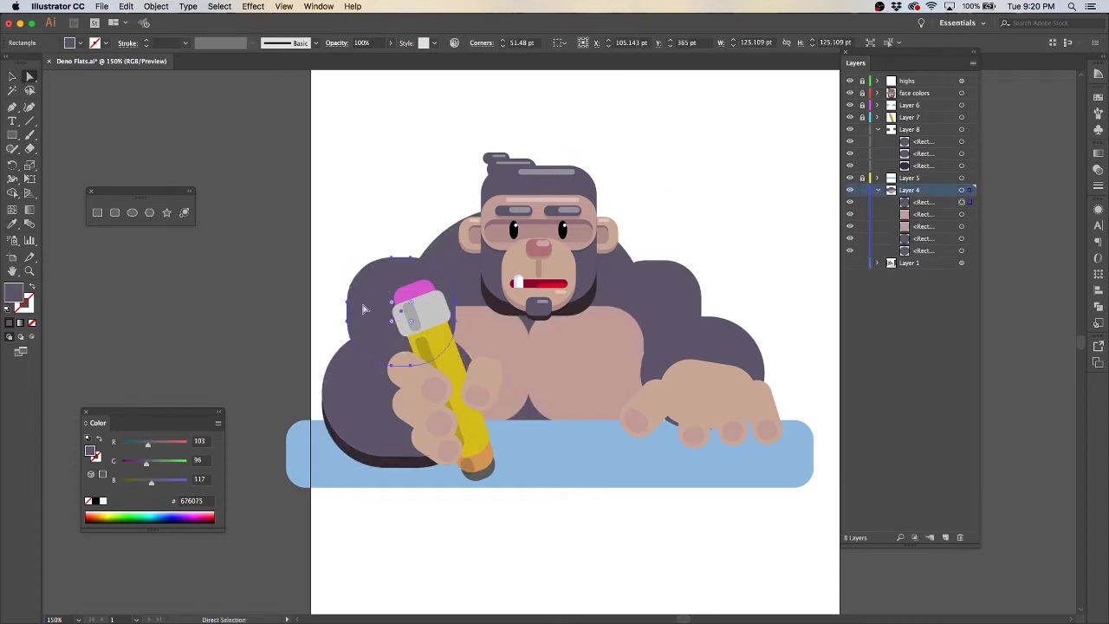
key(ctrl+b)
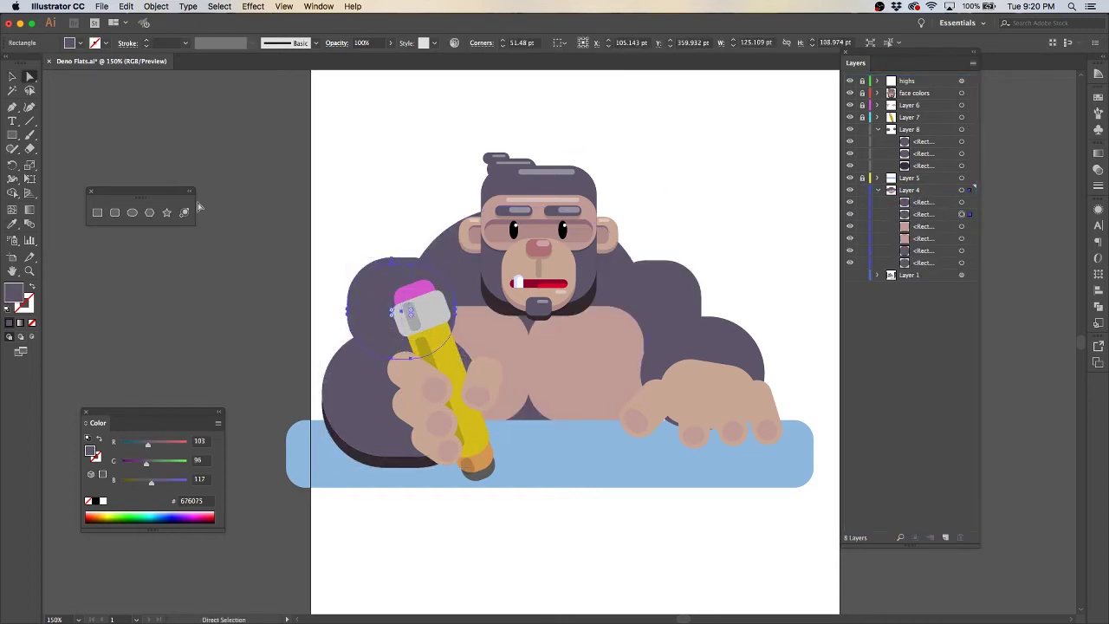
click(152, 107)
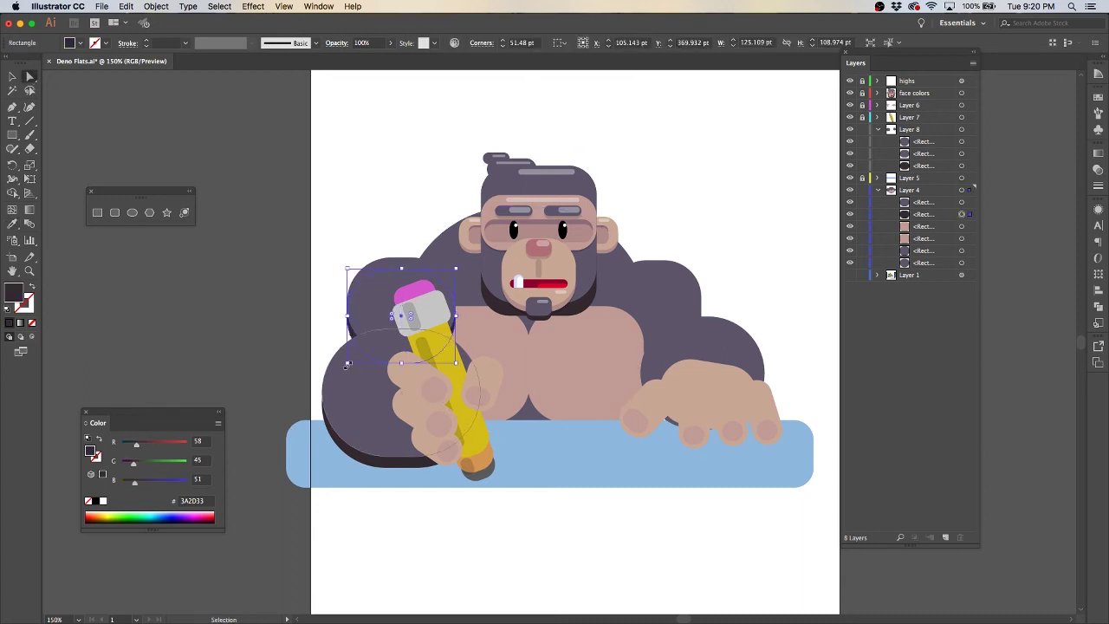
click(373, 336)
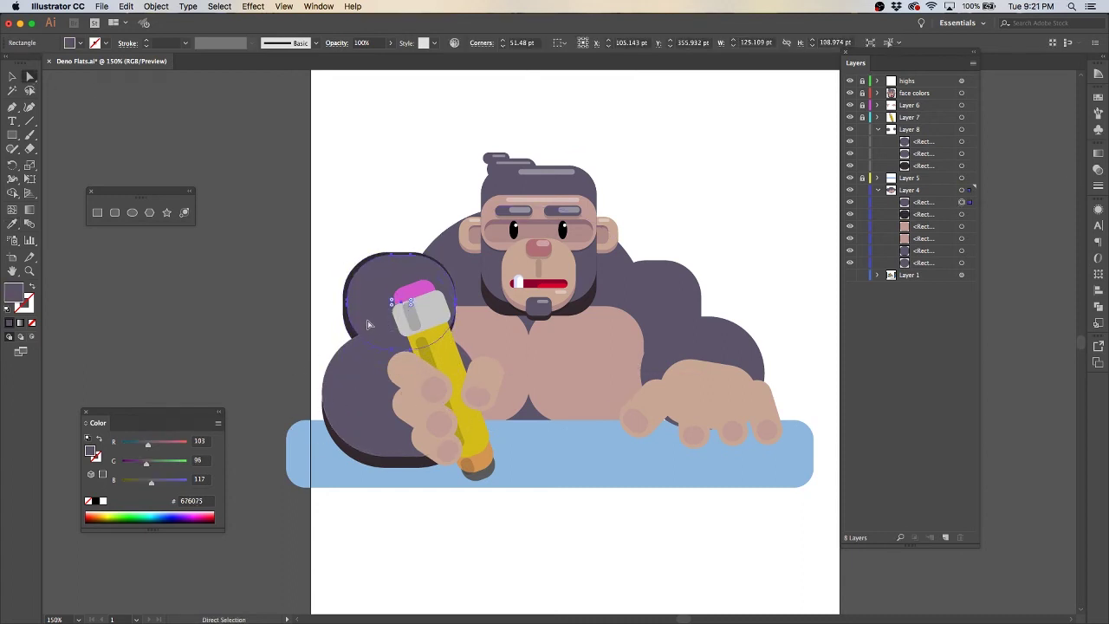
key(ctrl+shift+a)
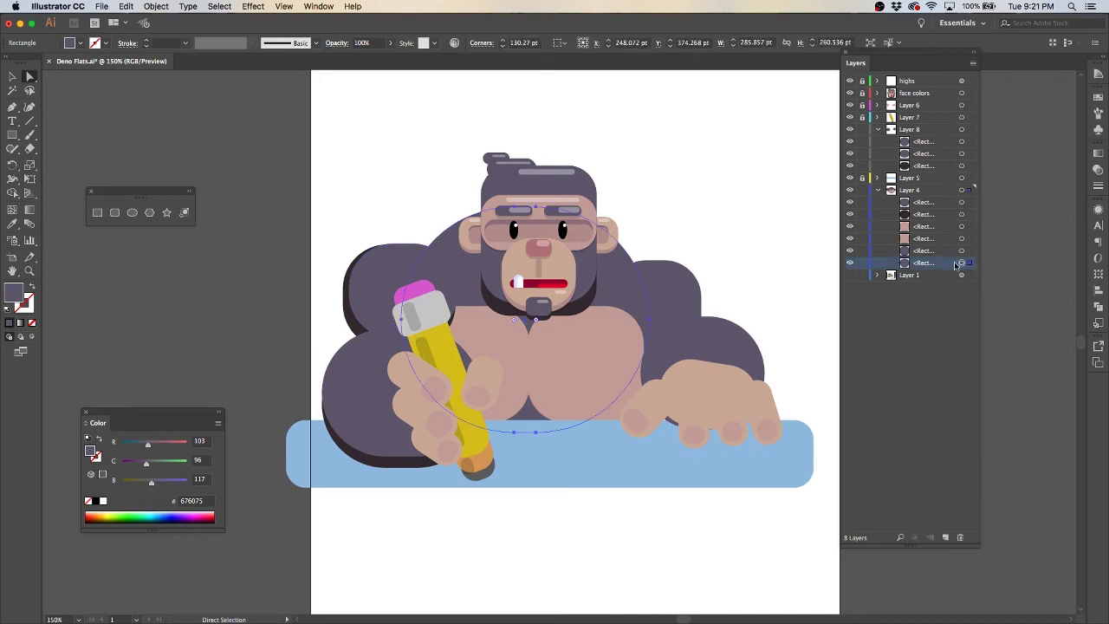
Enlarge the dark shadow behind the upper body so it peeks out
click(961, 262)
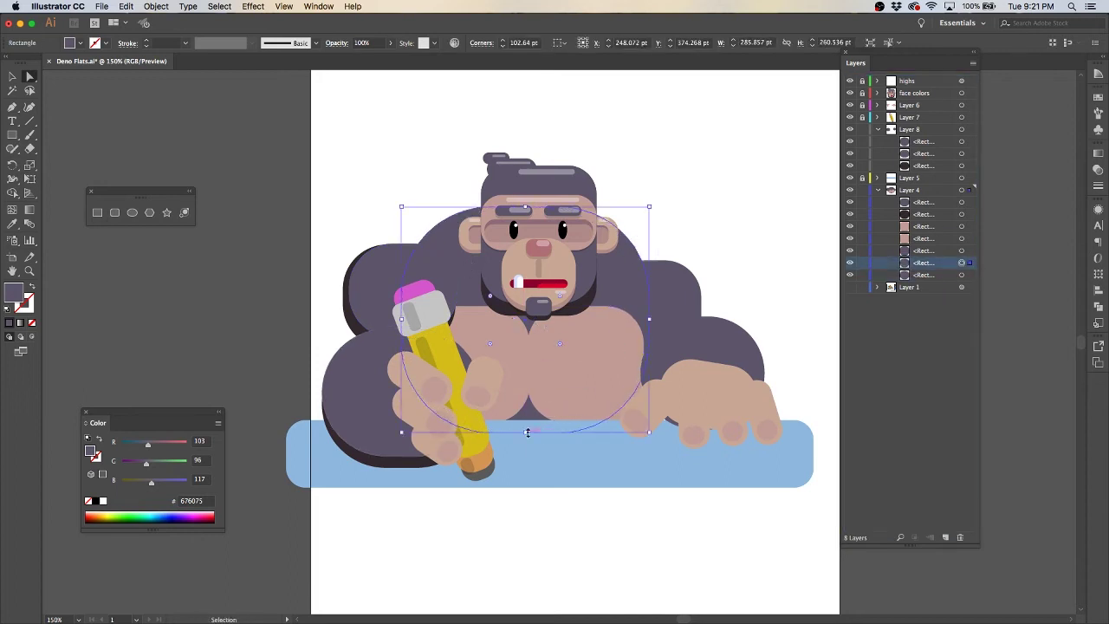
key(a)
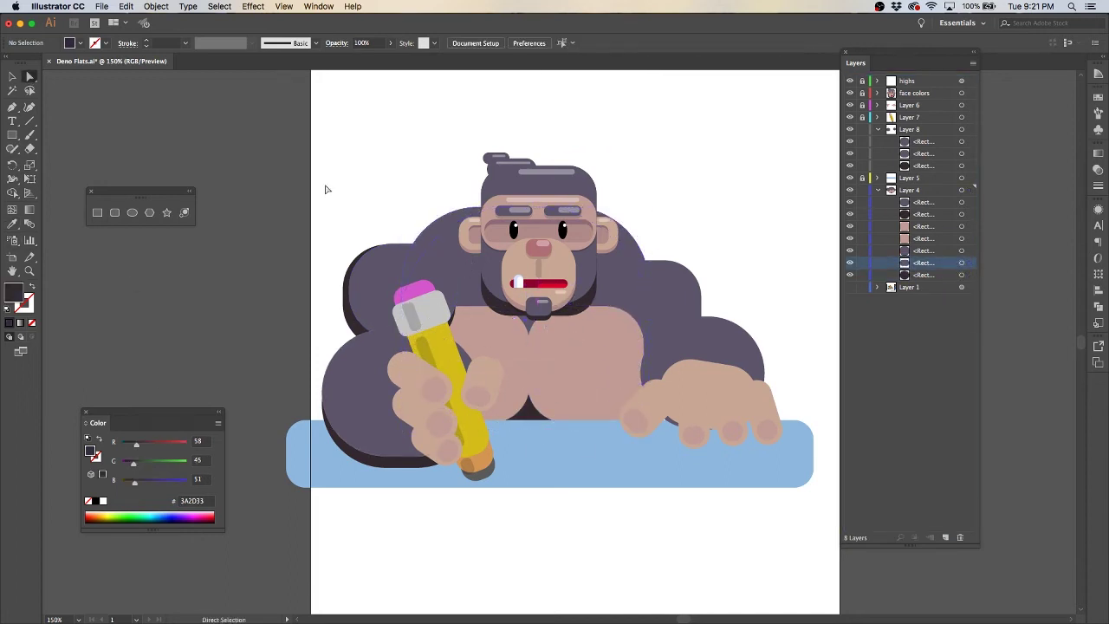
key(v)
drag(644, 205, 661, 198)
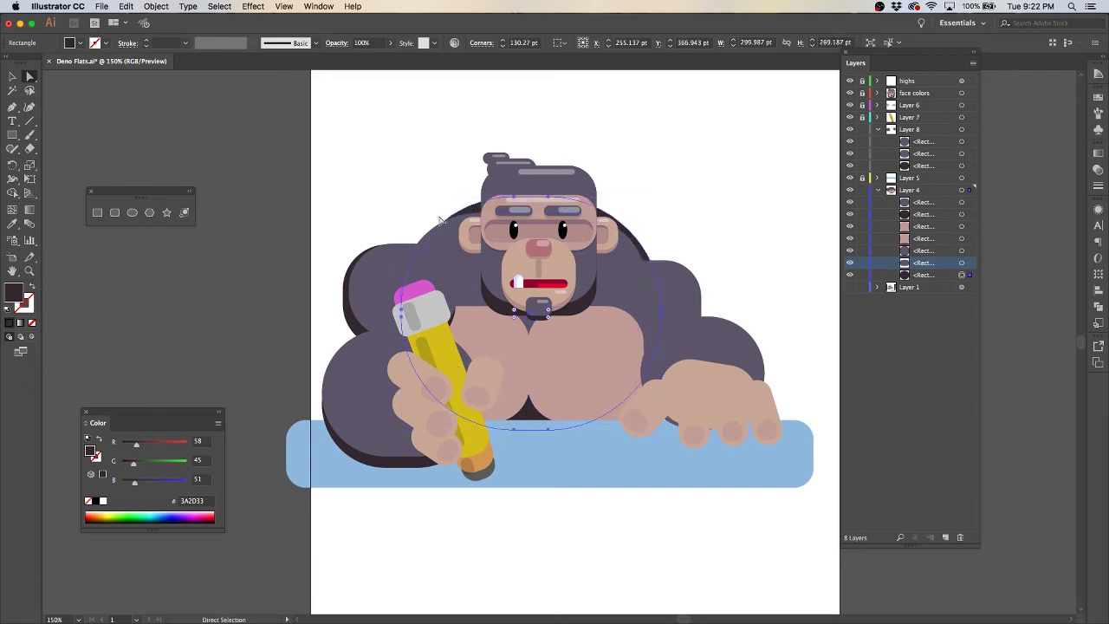
drag(401, 198, 397, 188)
click(710, 168)
Enlarge the lower-left arm shadow up and to the left
key(a)
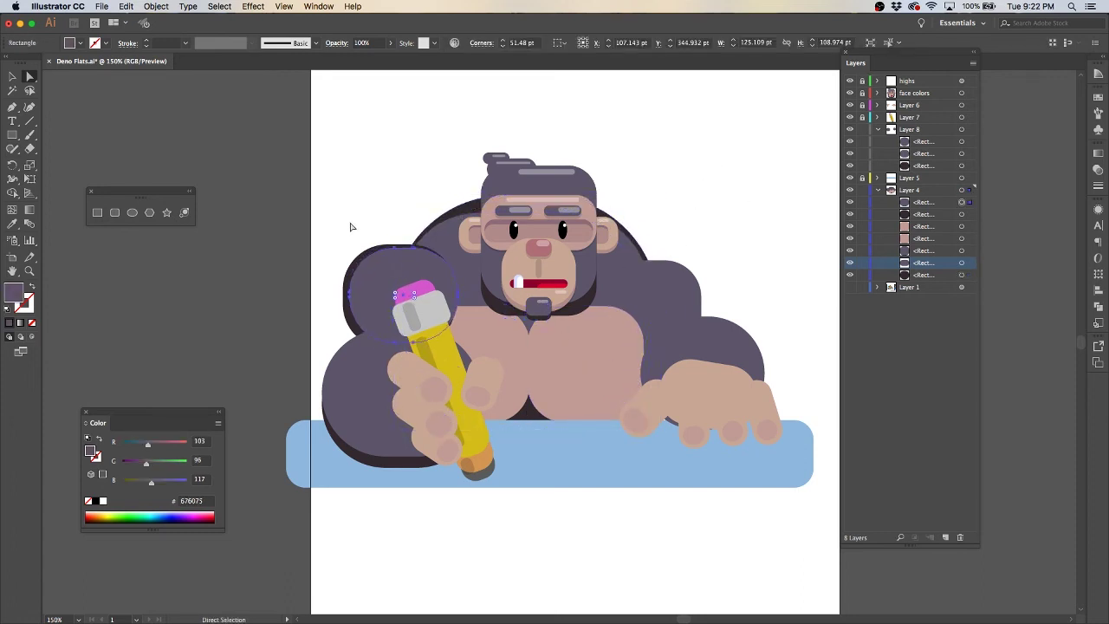
click(369, 466)
key(v)
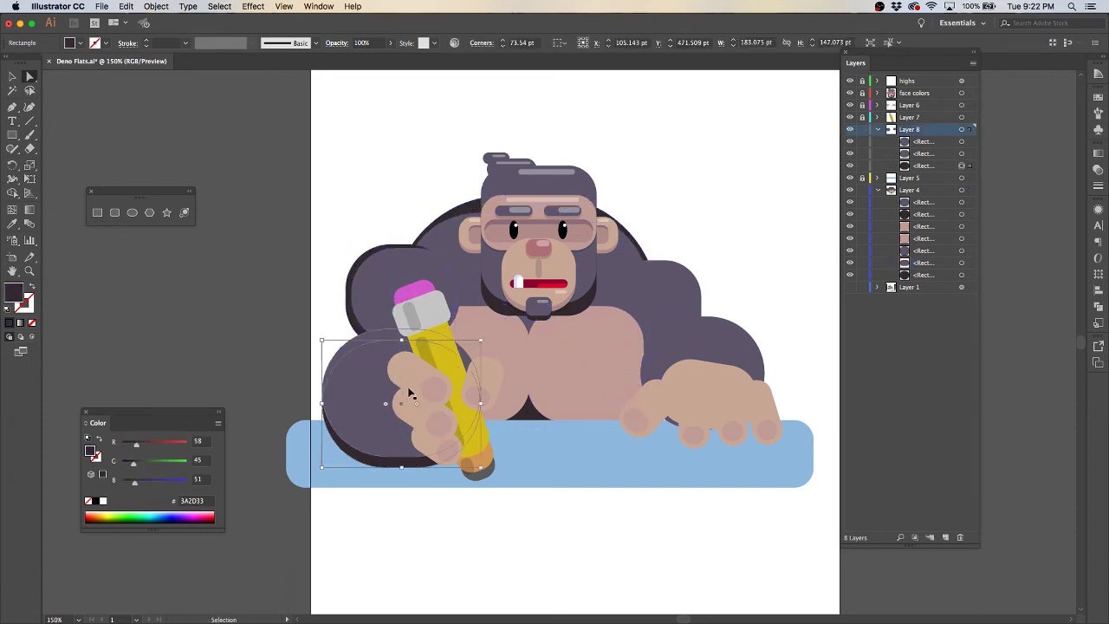
drag(320, 340, 315, 324)
click(748, 173)
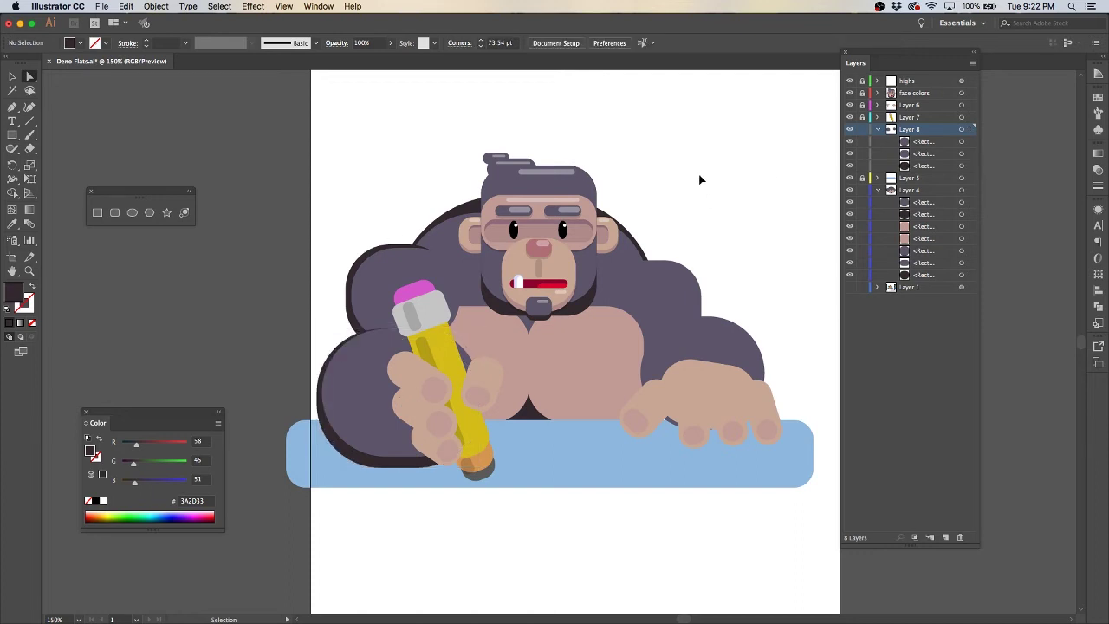
Duplicate the chest shapes in place in a darker tone and raise their stacking order
click(563, 368)
key(ctrl+c)
key(ctrl+f)
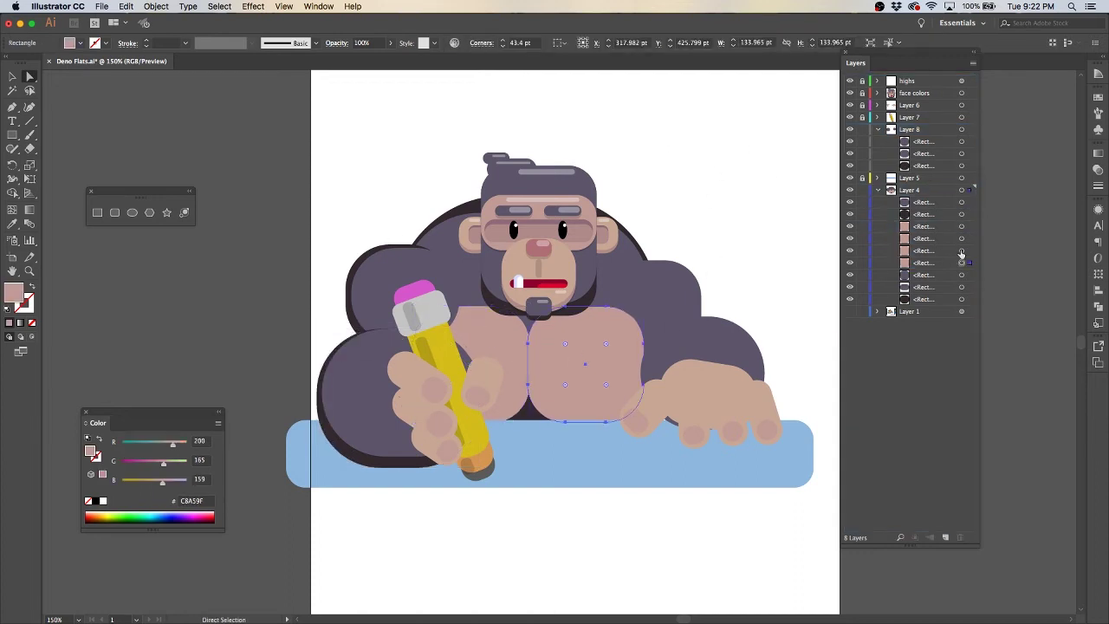
key(i)
key(ctrl+])
key(ctrl+])
key(a)
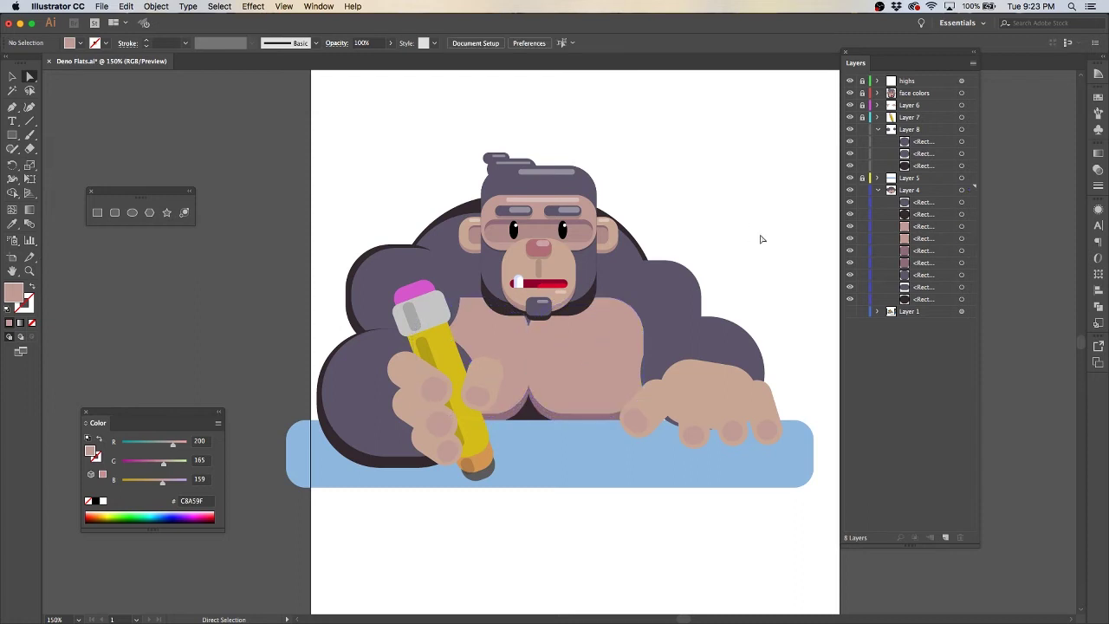
click(781, 245)
click(471, 386)
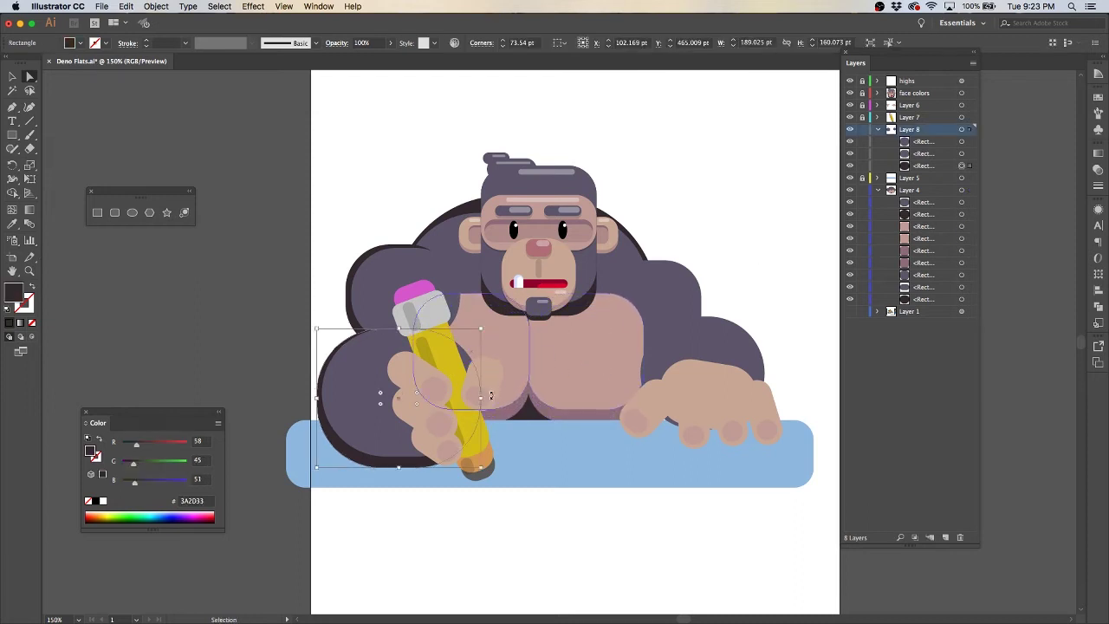
click(725, 230)
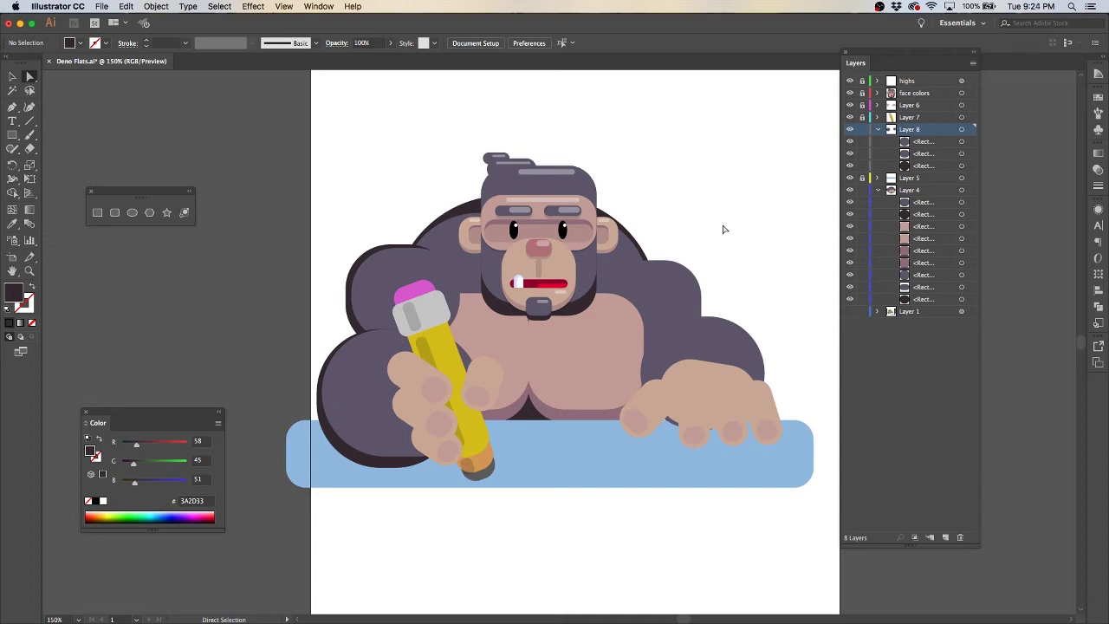
key(ctrl+equal)
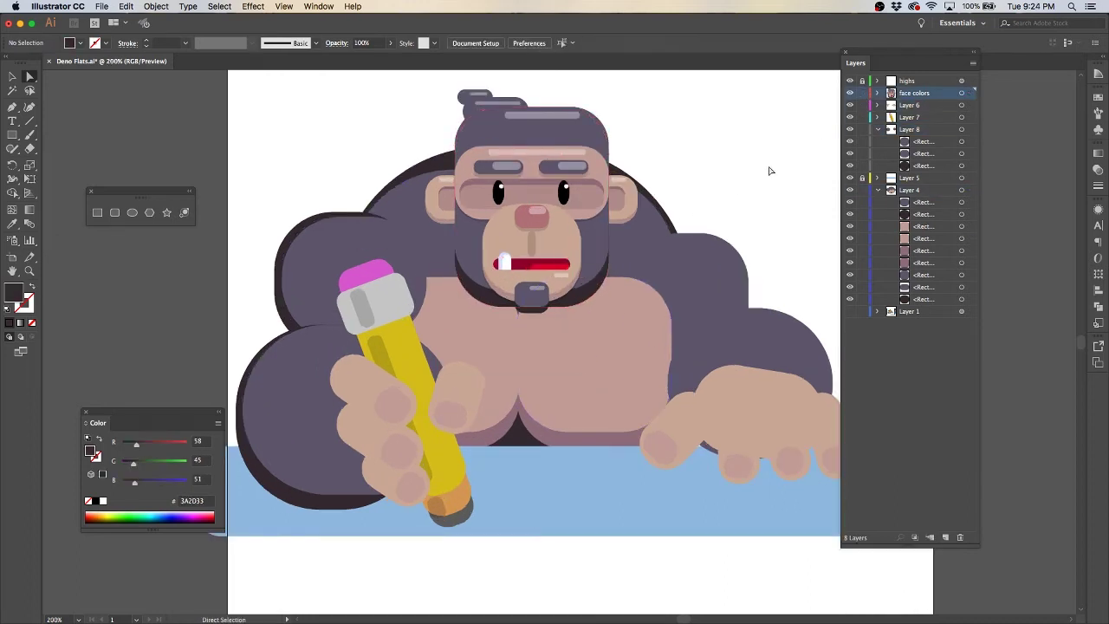
On Layer 4, draw a small pink circle on the chest near the right hand
scroll(742, 183, down, 2)
click(877, 190)
click(878, 129)
key(l)
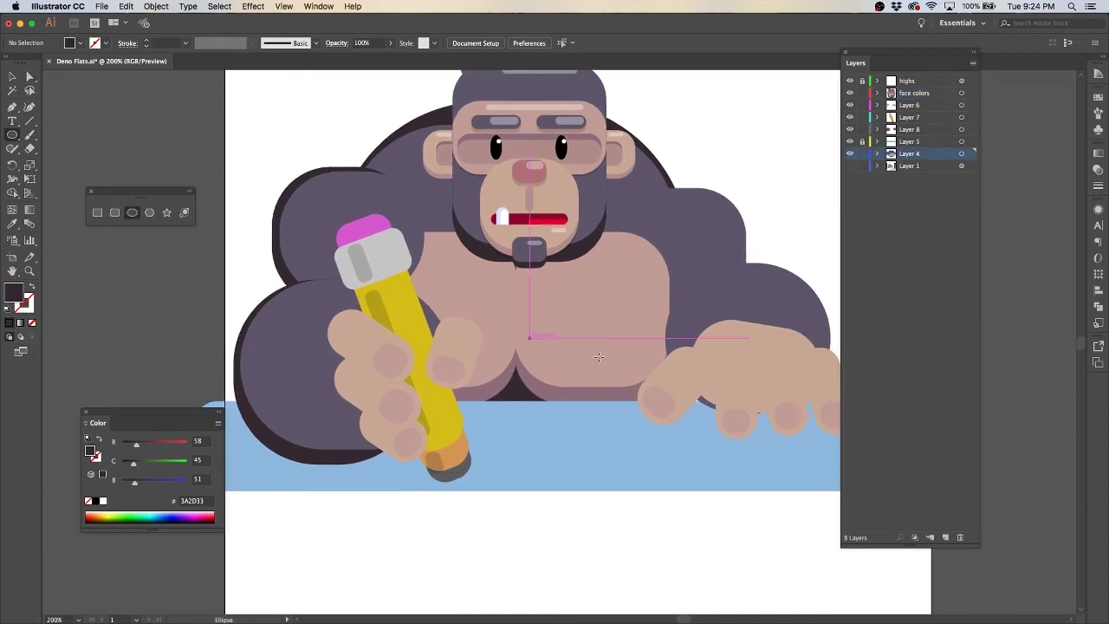
drag(638, 352, 660, 374)
click(775, 156)
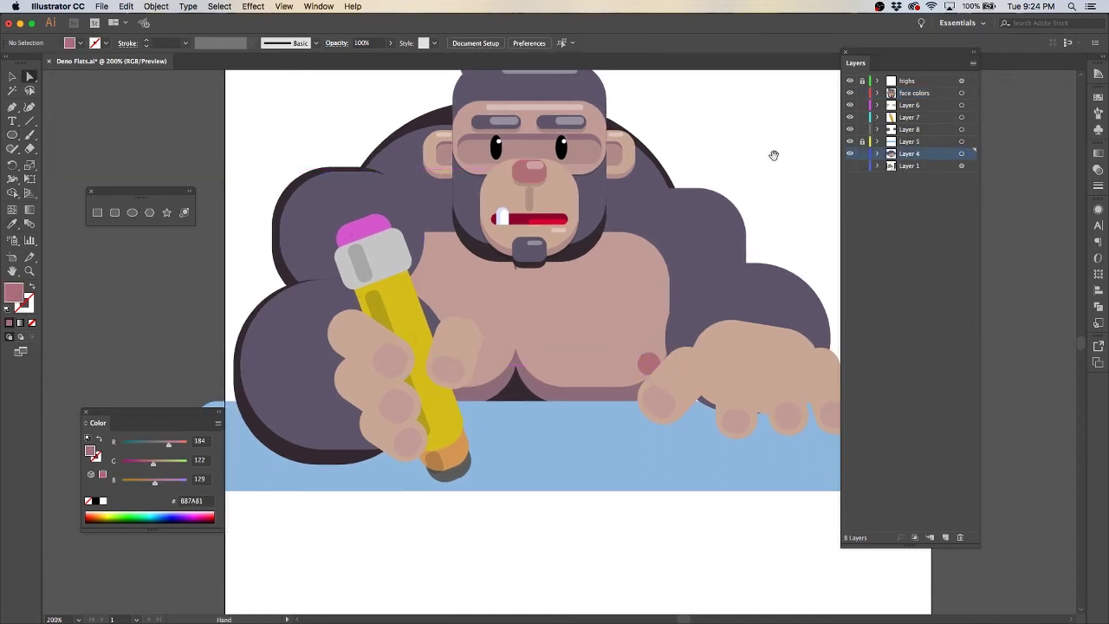
Colour the four fingertip circles with the darker nail colour 977683
scroll(619, 438, up, 1)
drag(618, 439, 791, 449)
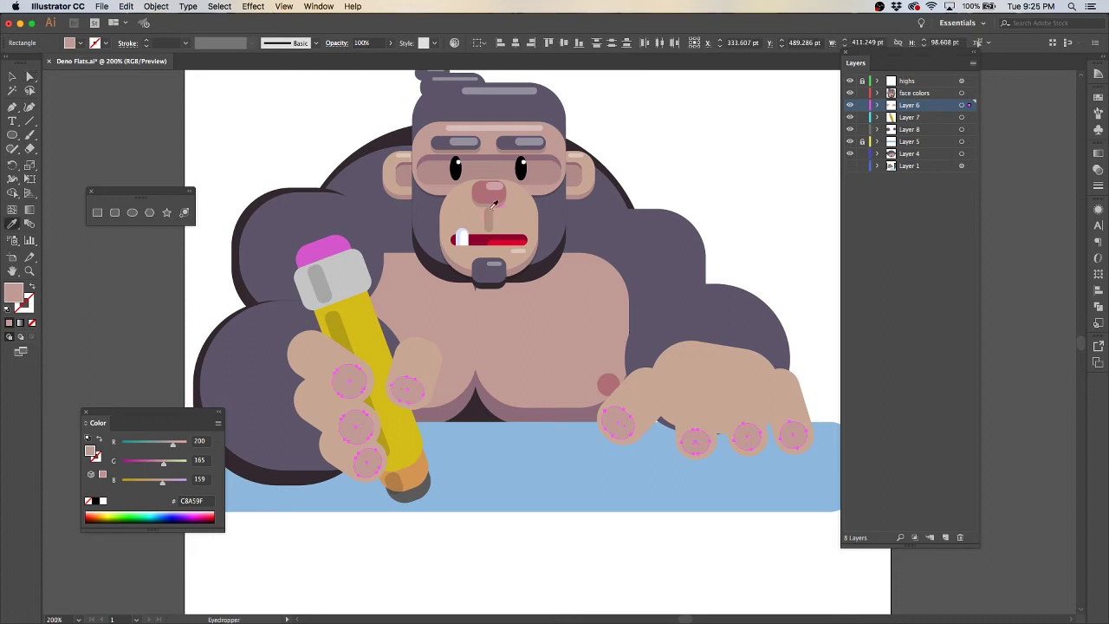
click(742, 193)
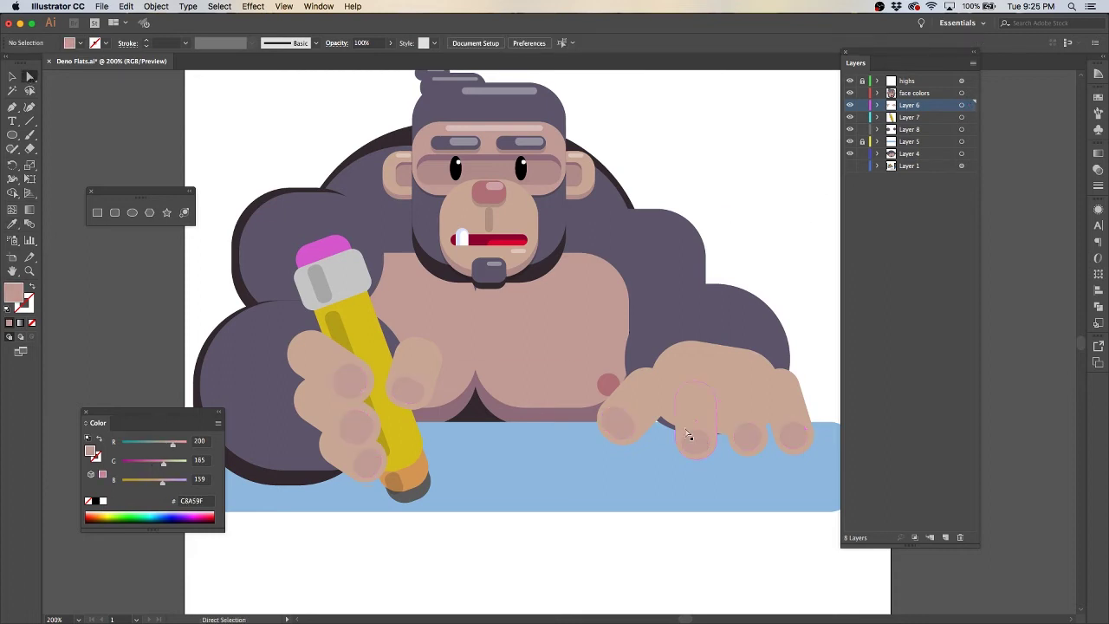
scroll(689, 436, up, 3)
click(555, 317)
scroll(607, 321, right, 3)
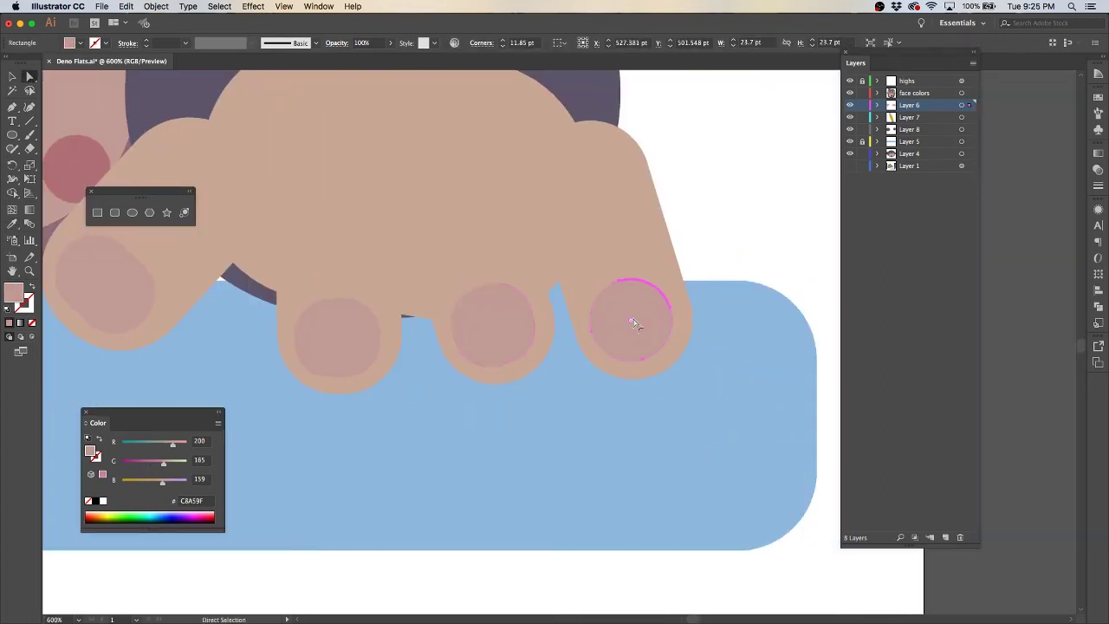
scroll(635, 323, left, 4)
scroll(635, 323, up, 1)
shift+click(773, 390)
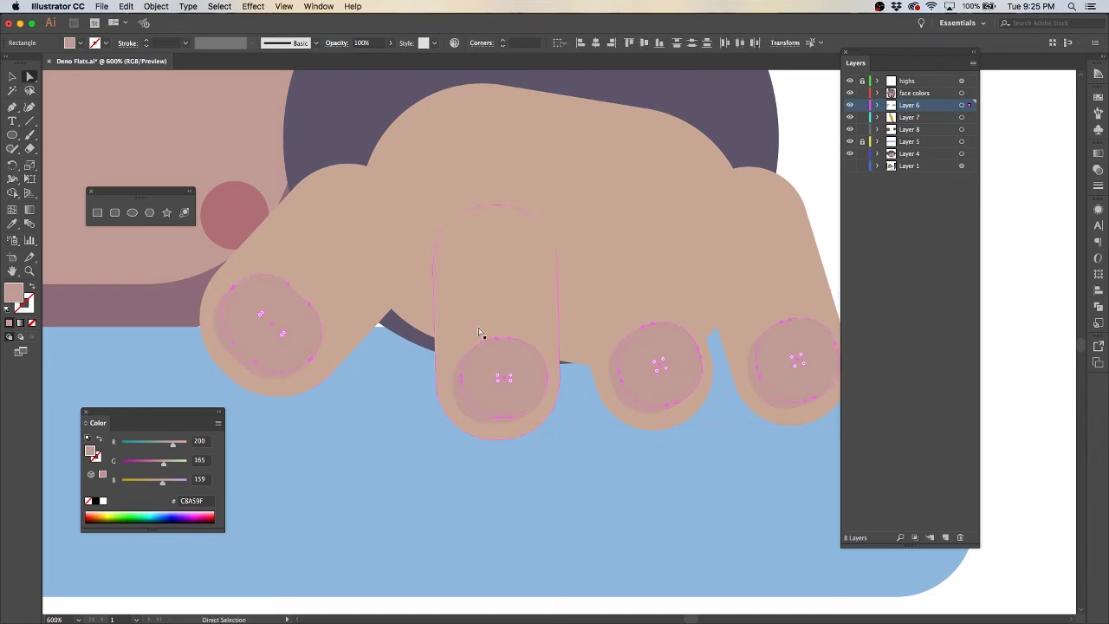
key(super+minus)
key(super+minus)
key(super+minus)
key(i)
click(381, 394)
Expand Layer 6 and select the finger and fingertip shapes
click(29, 78)
click(878, 105)
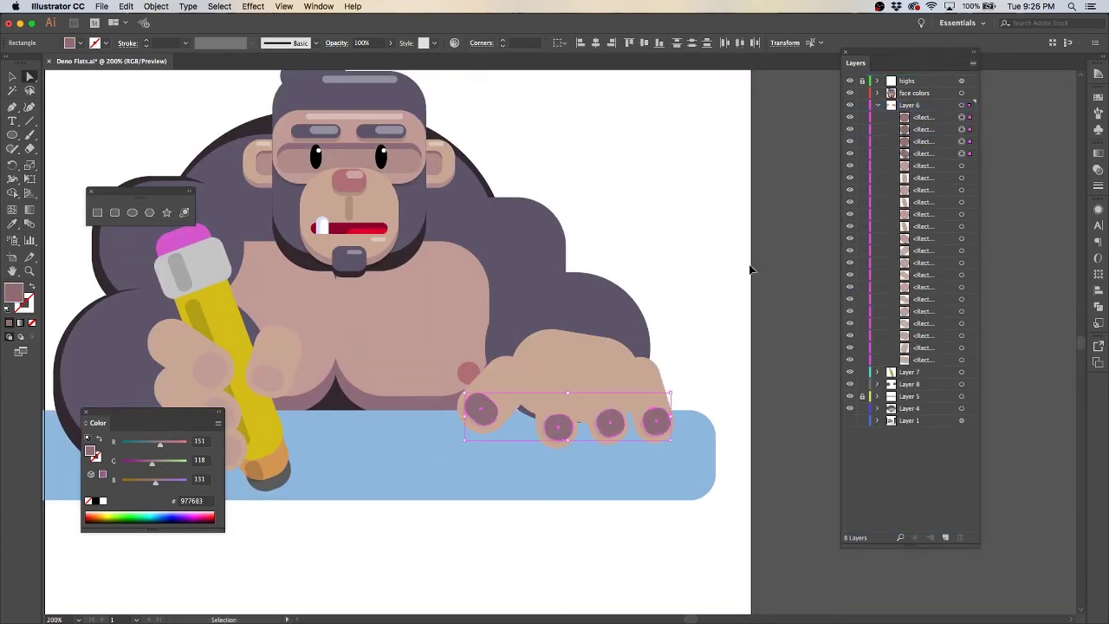
click(961, 178)
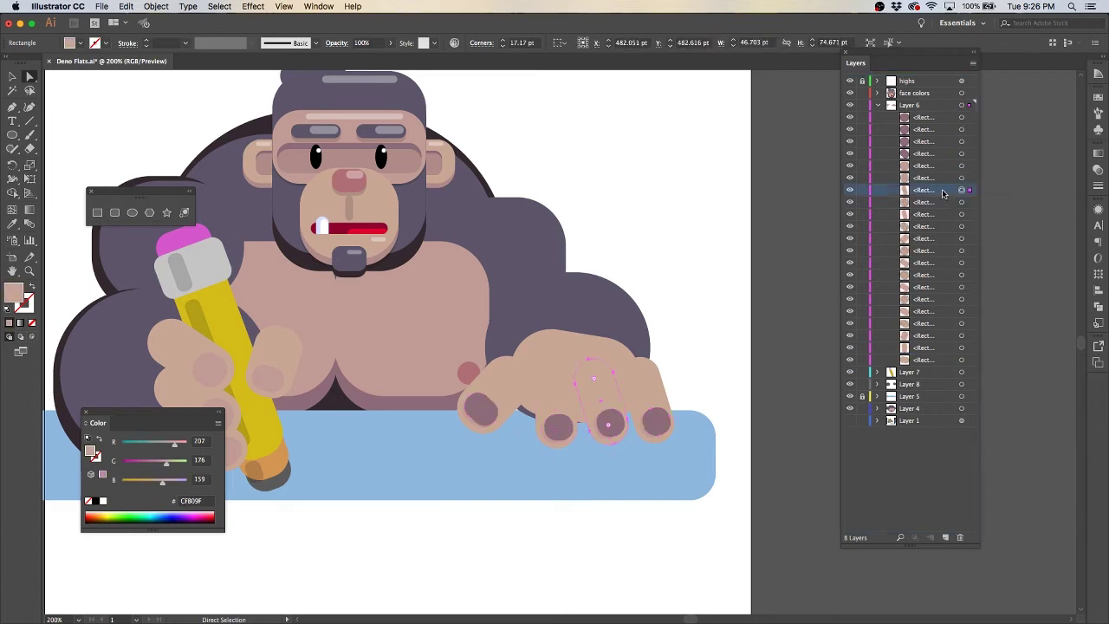
click(961, 215)
drag(961, 166, 961, 202)
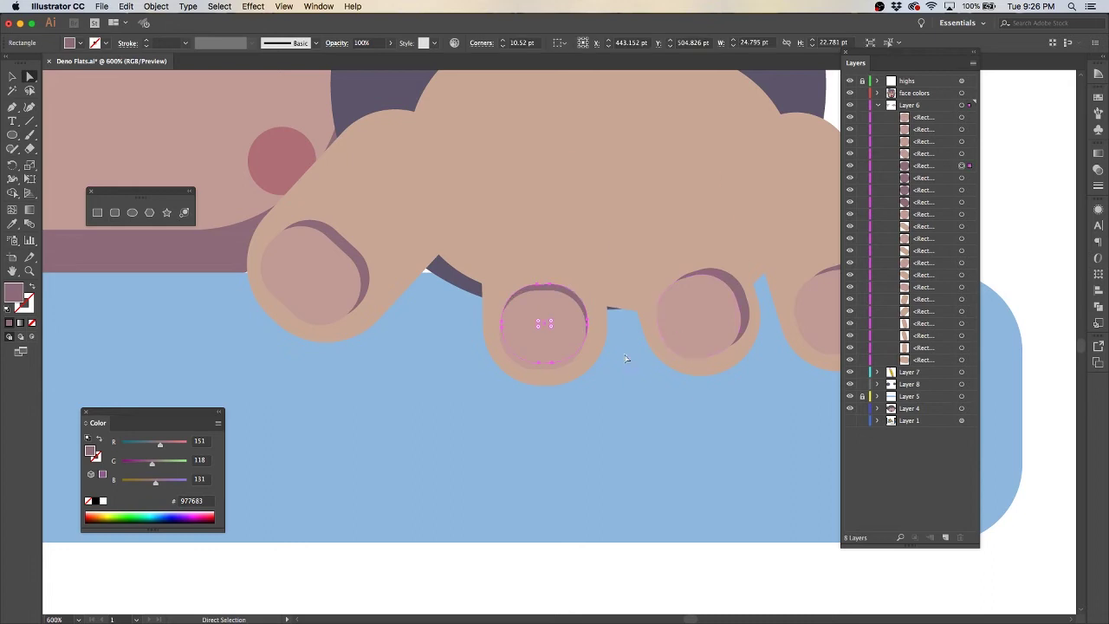
scroll(698, 307, right, 5)
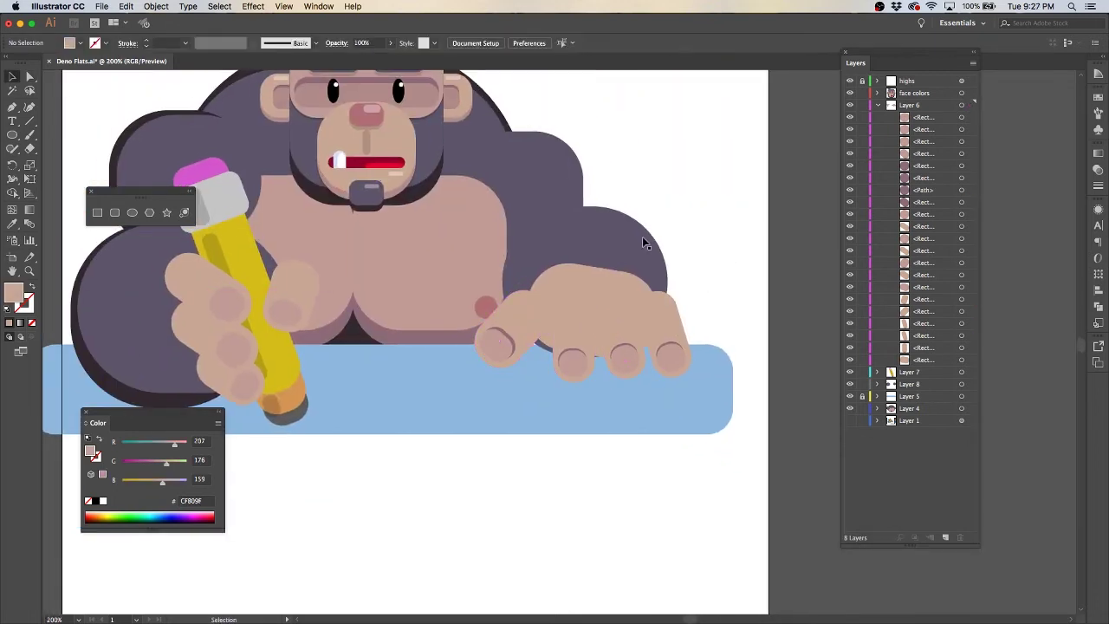
Copy the right hand's palm, paste it behind, and reselect the palm
click(624, 277)
key(ctrl+c)
key(ctrl+b)
key(a)
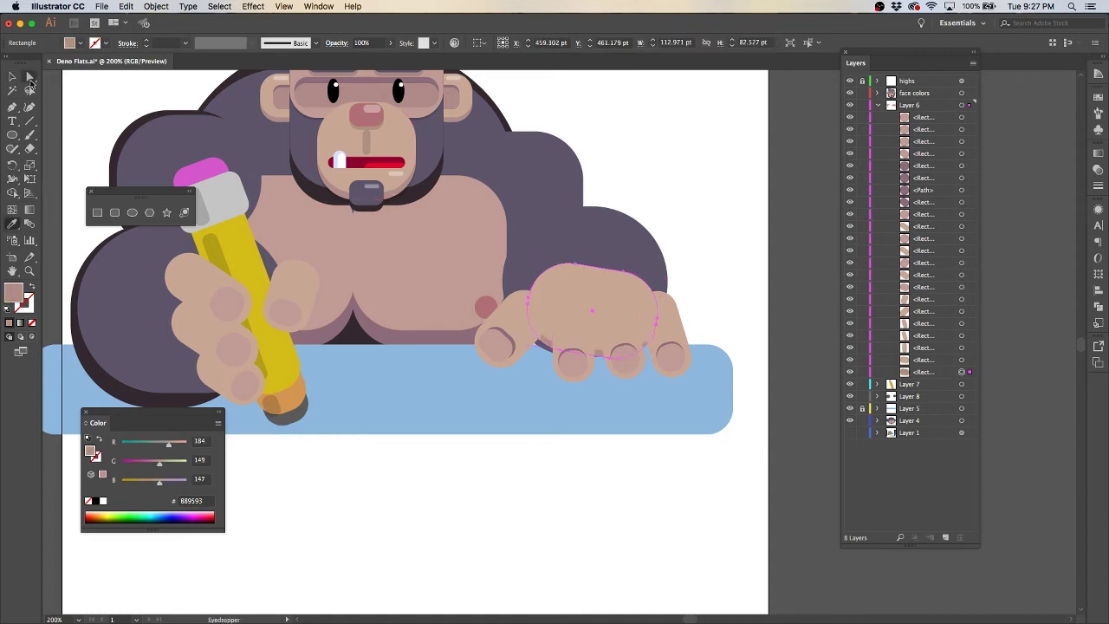
click(582, 299)
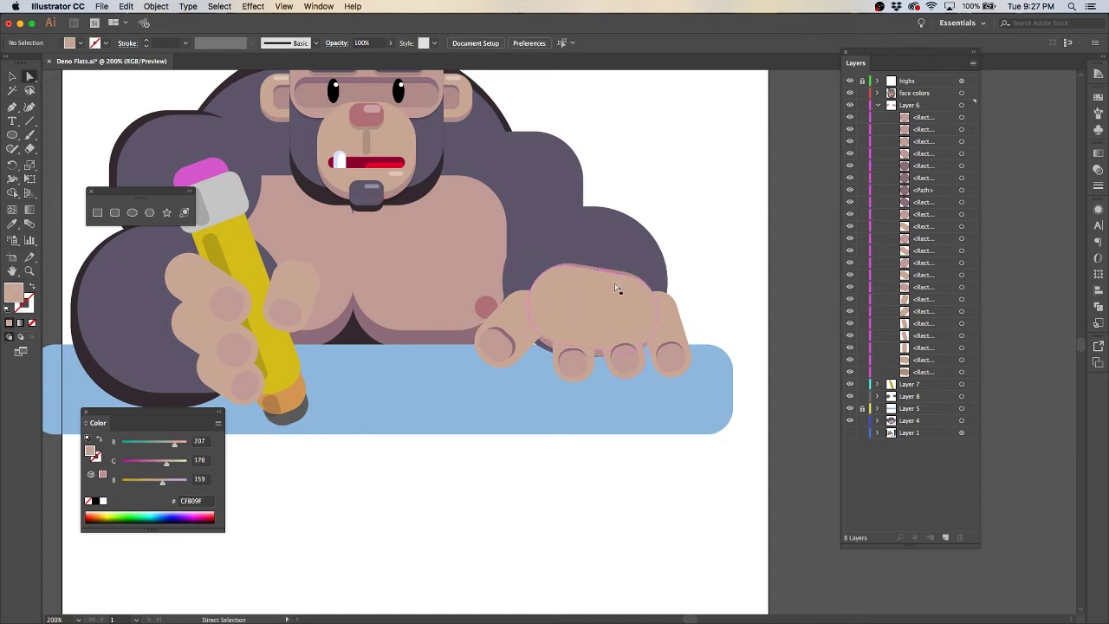
drag(606, 254, 708, 263)
Select the right hand's shapes in the Layers panel and zoom around the chest
click(878, 396)
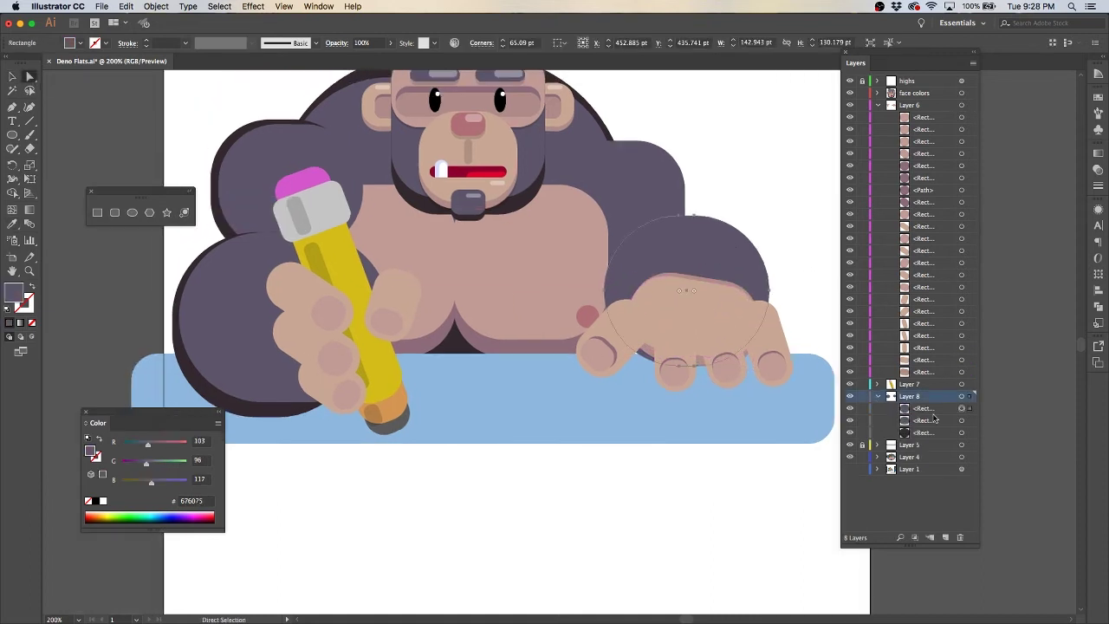
click(961, 421)
click(932, 411)
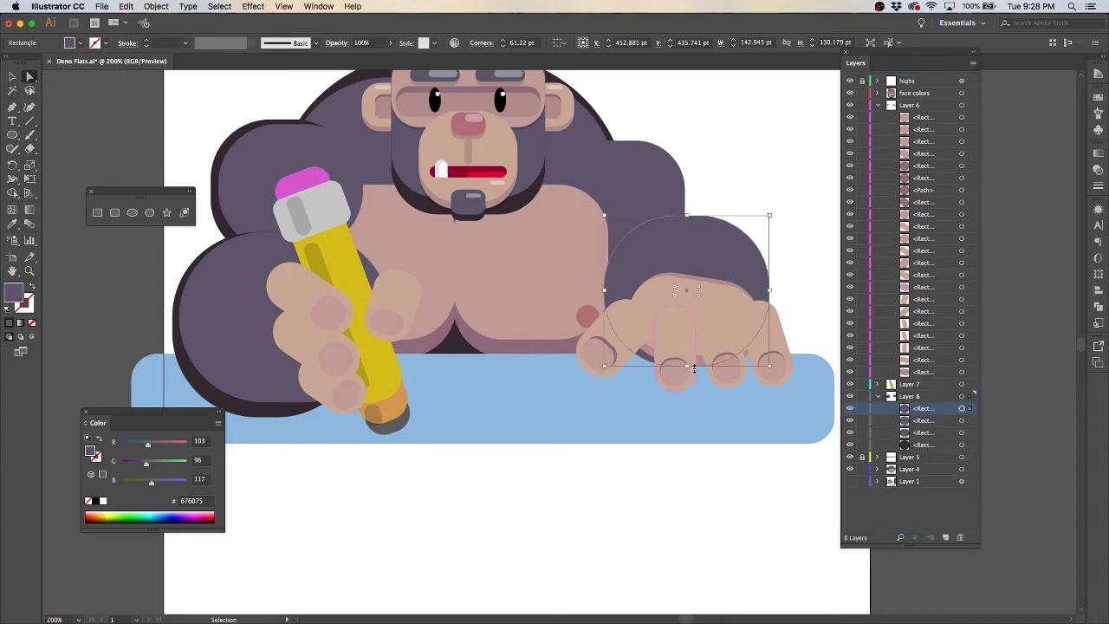
click(961, 420)
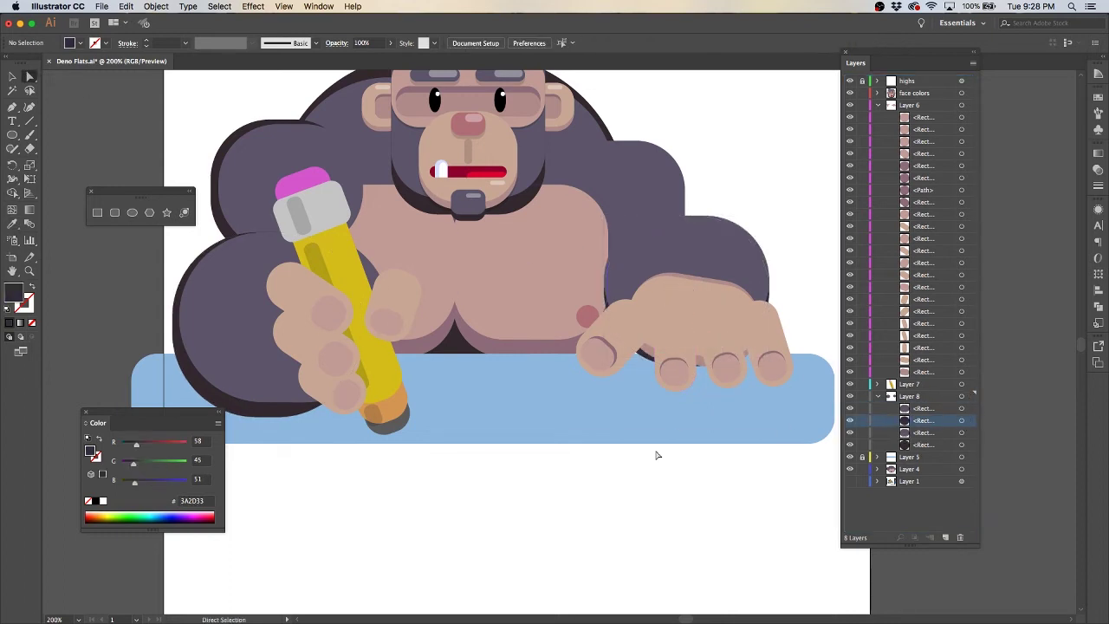
click(800, 208)
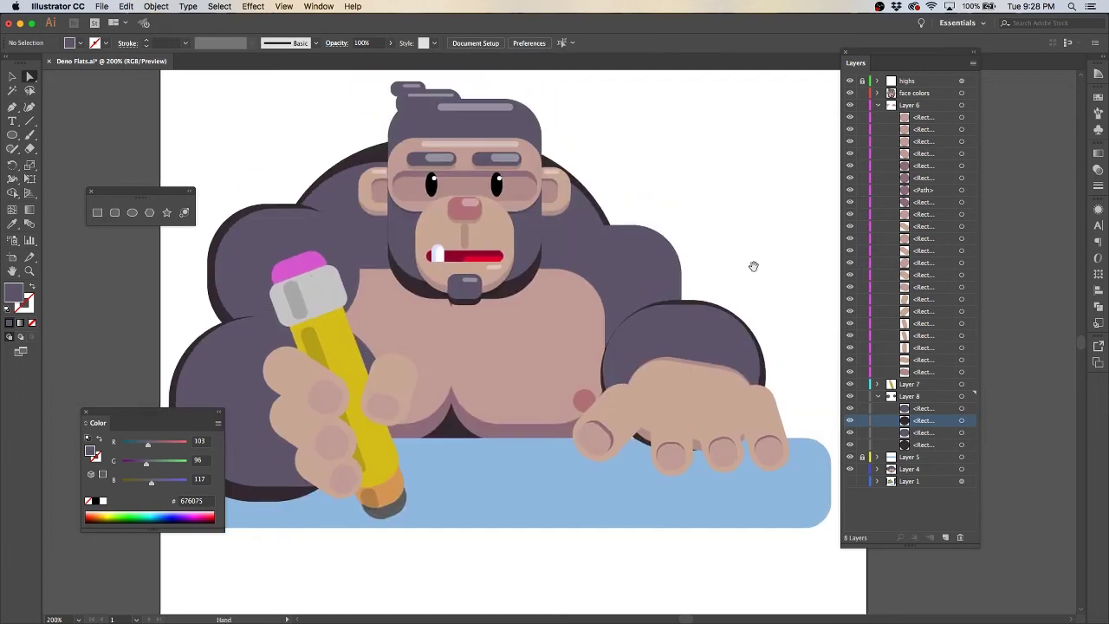
scroll(753, 265, up, 2)
click(705, 407)
key(ctrl+minus)
key(ctrl+minus)
click(769, 218)
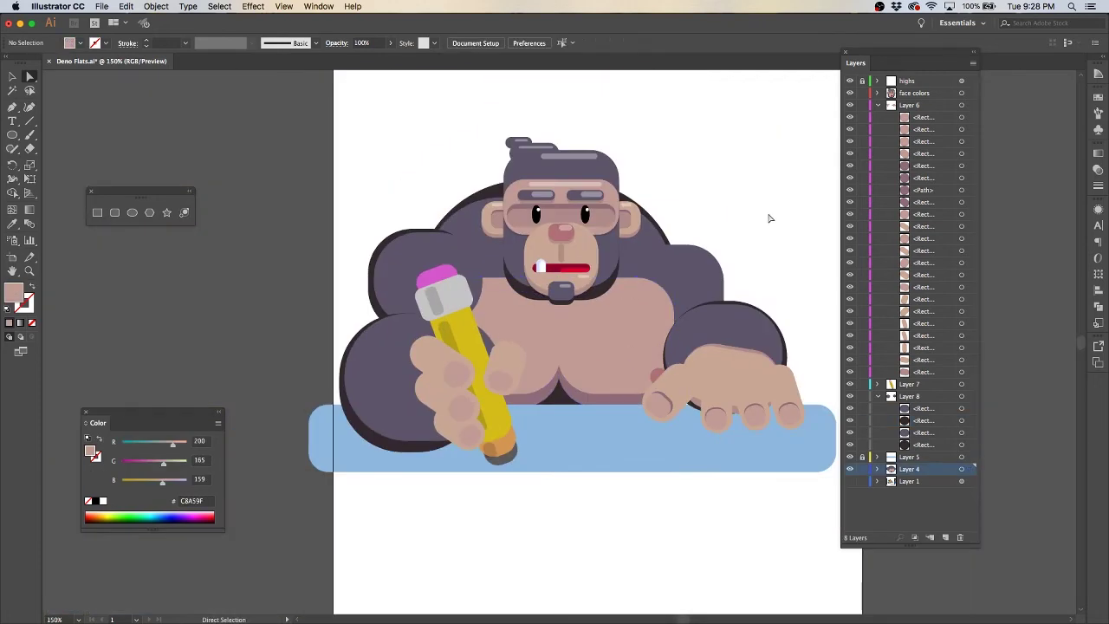
Darken the shoulder shapes' purple fill to 5C4E58 using the RGB sliders
click(728, 282)
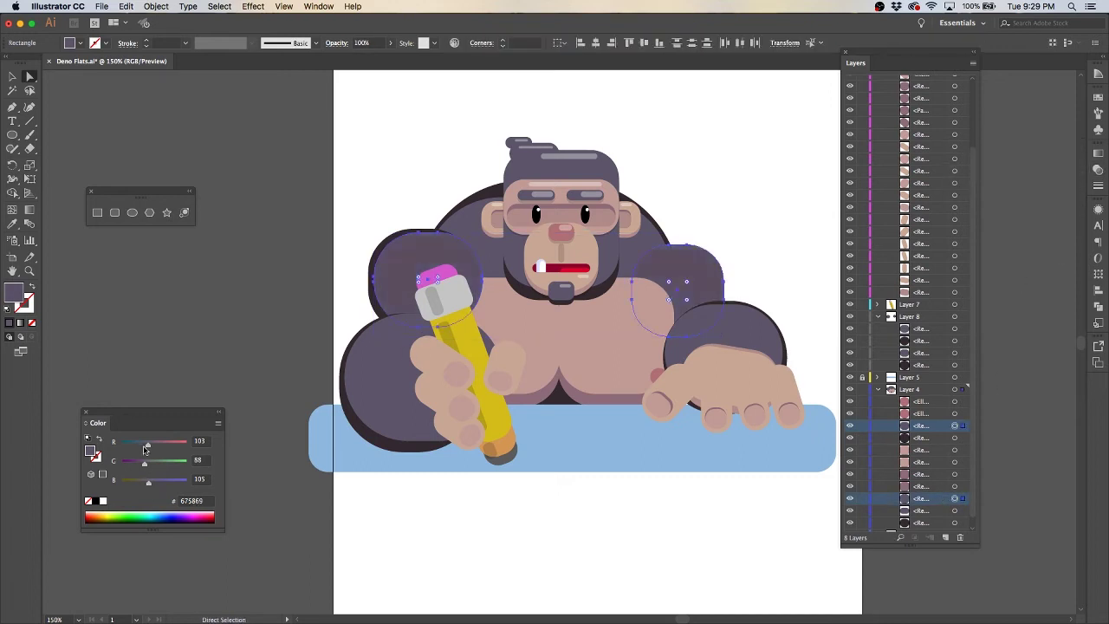
drag(145, 448, 142, 449)
click(223, 339)
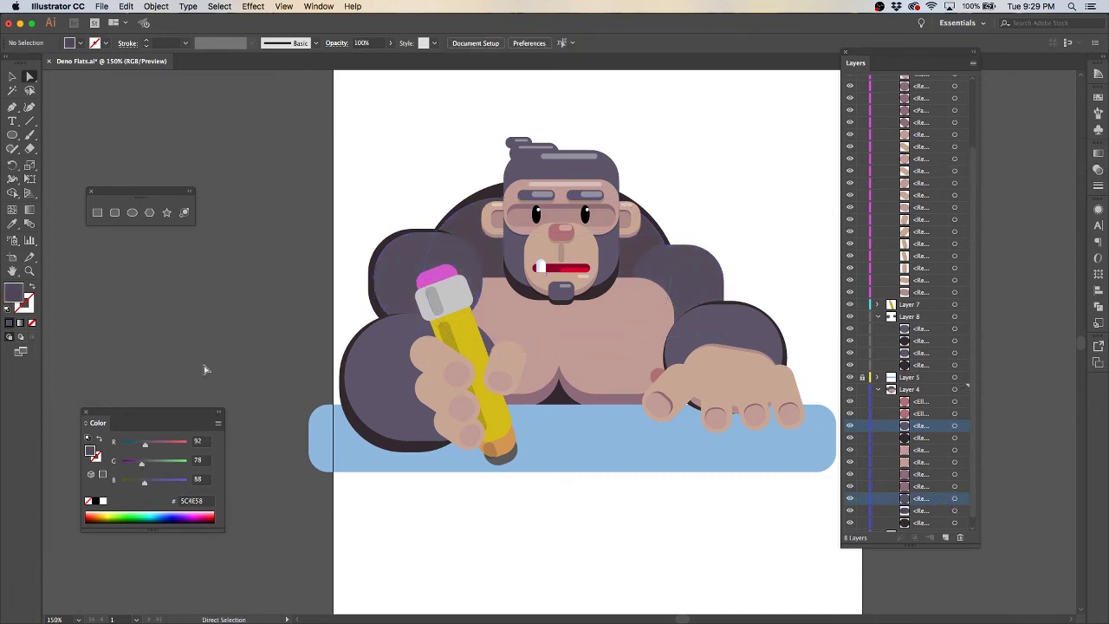
Move the upper right shoulder ellipse slightly to the right
drag(255, 382, 230, 371)
click(667, 263)
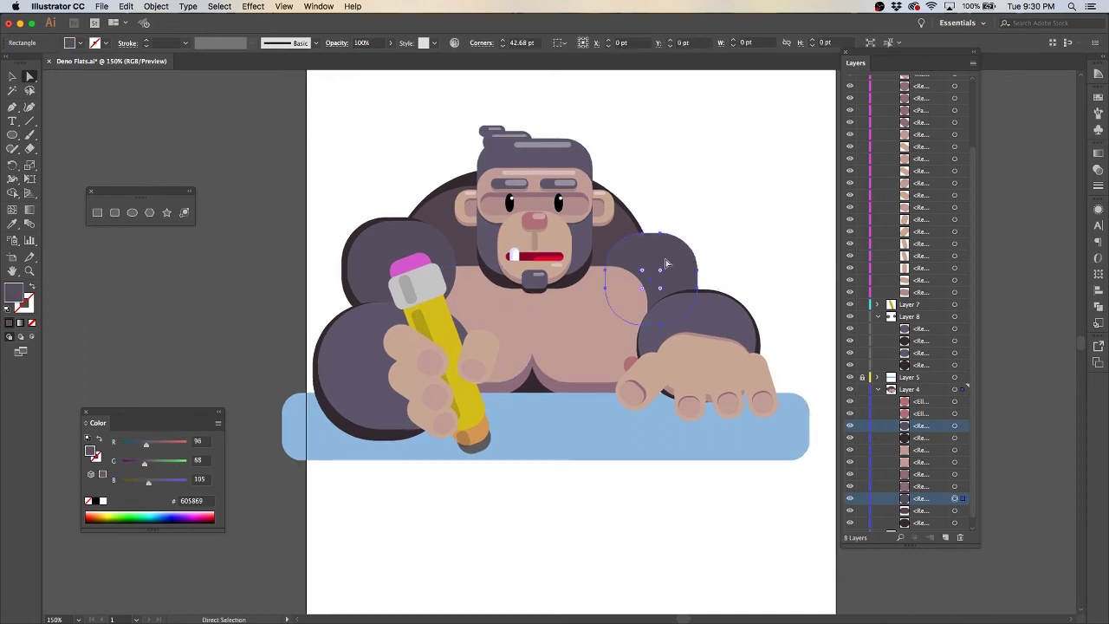
drag(666, 263, 680, 263)
click(765, 253)
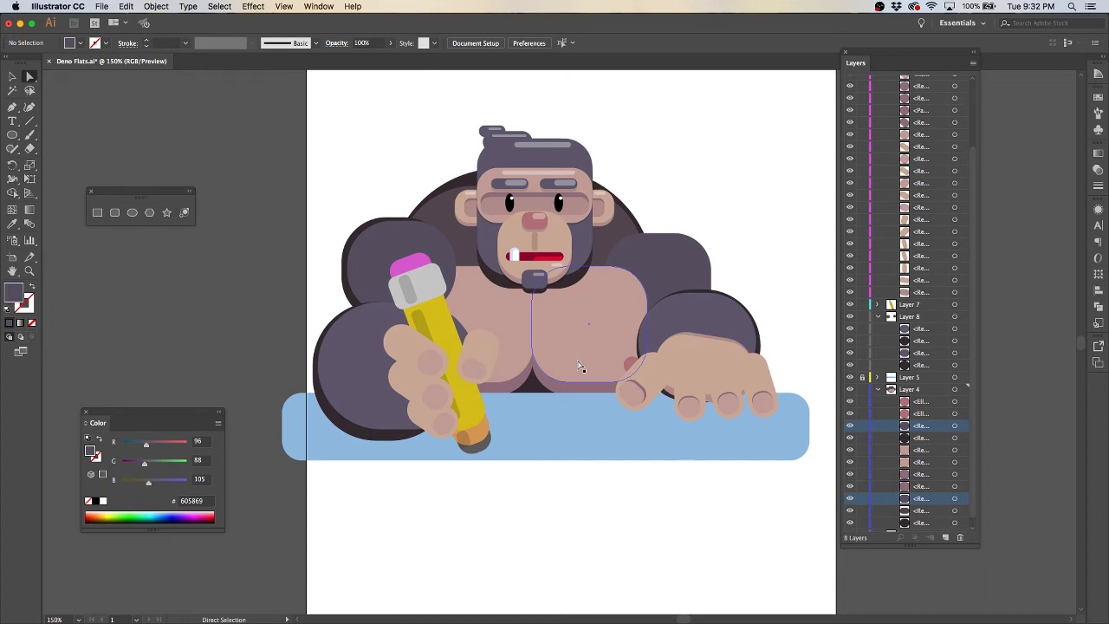
Bring the pencil hand's finger pads in front of the pencil and paste copies behind them
click(917, 93)
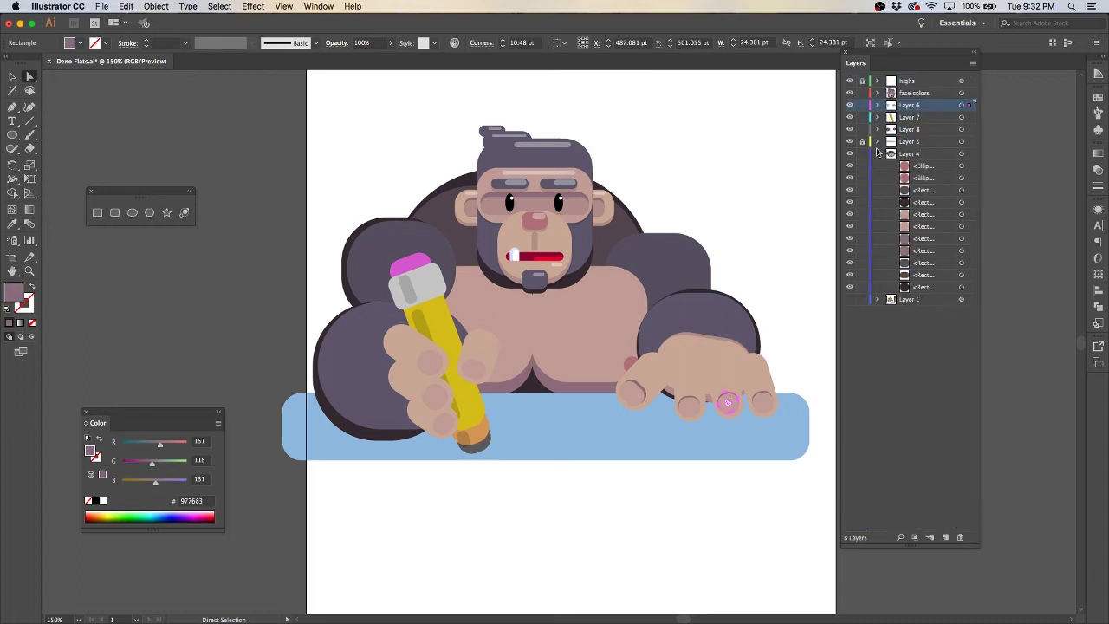
key(ctrl+plus)
key(ctrl+plus)
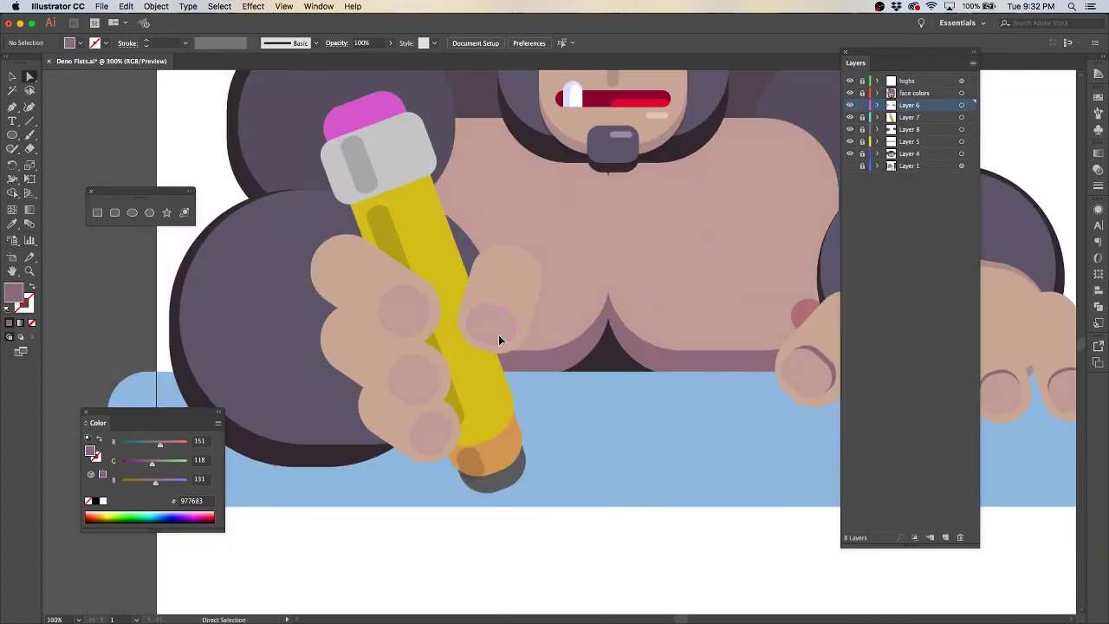
click(498, 335)
key(ctrl+shift+bracketright)
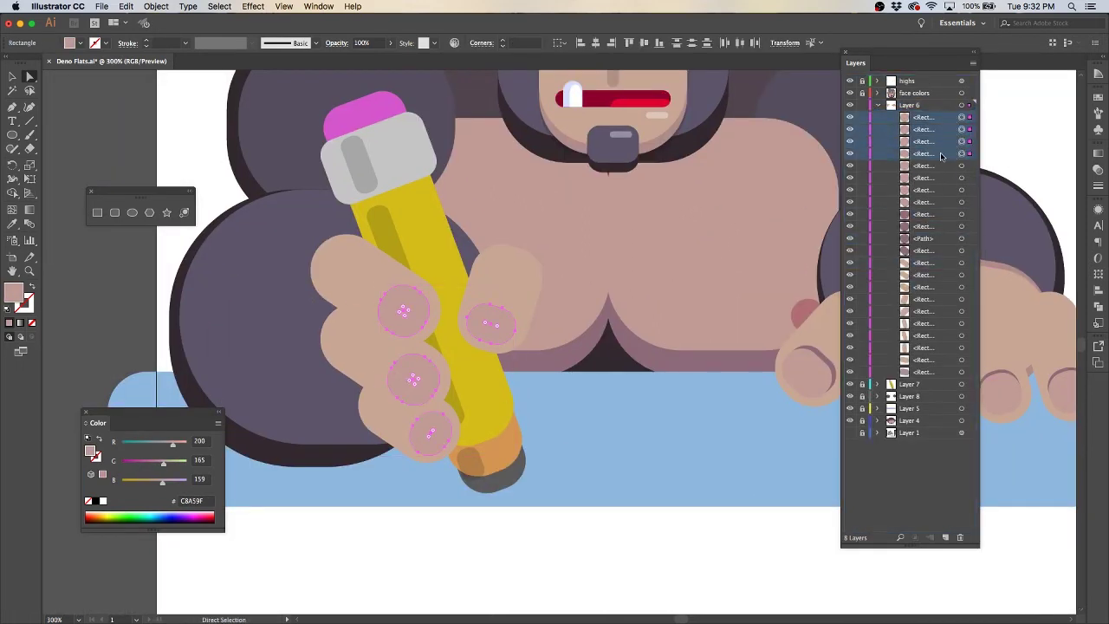
key(ctrl+c)
key(ctrl+b)
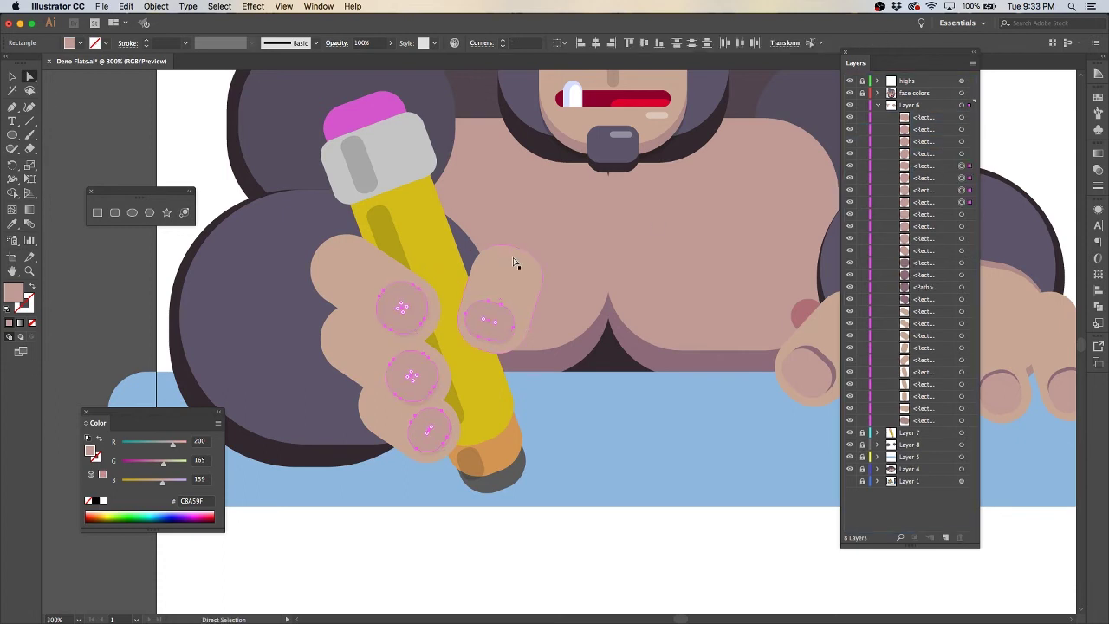
key(ctrl+shift+a)
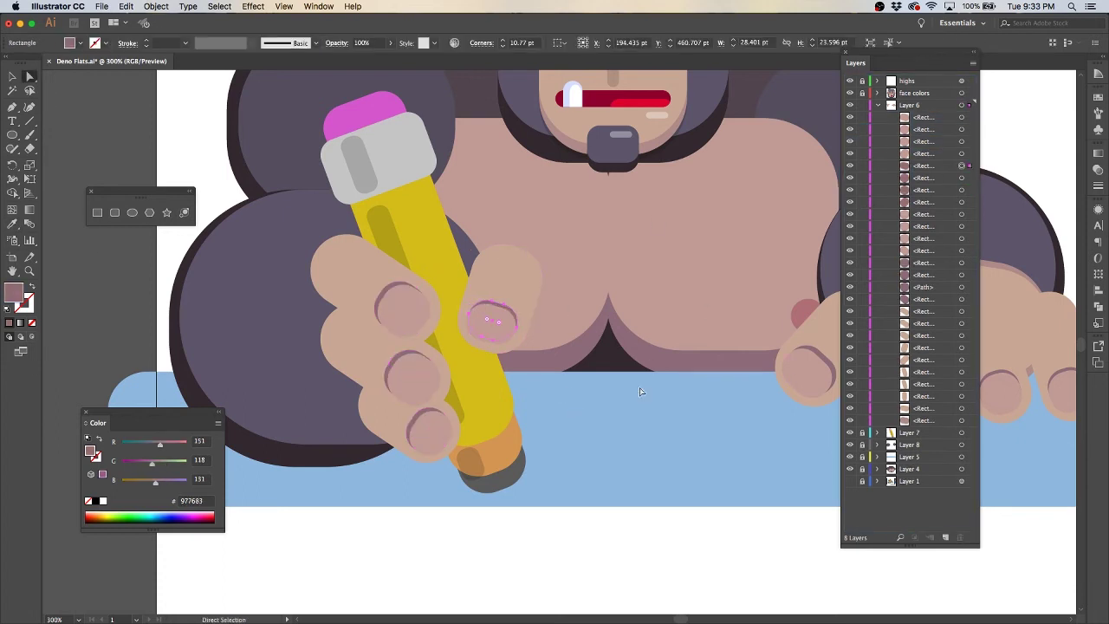
Select the pencil hand's three finger shapes and paste copies behind the originals
key(ctrl+minus)
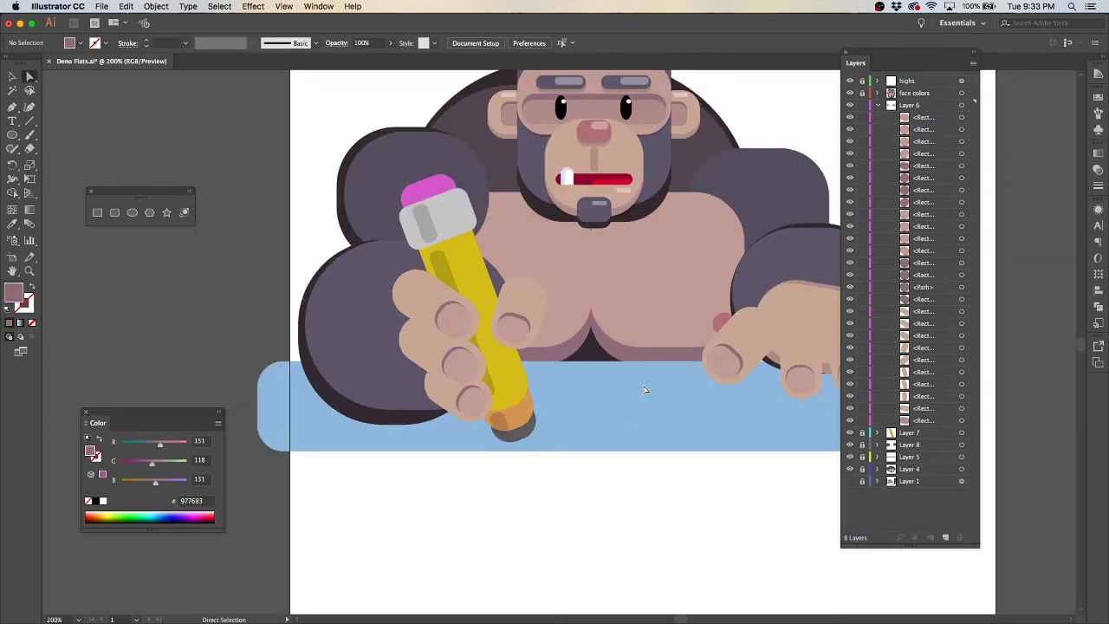
scroll(644, 389, up, 3)
scroll(644, 389, right, 4)
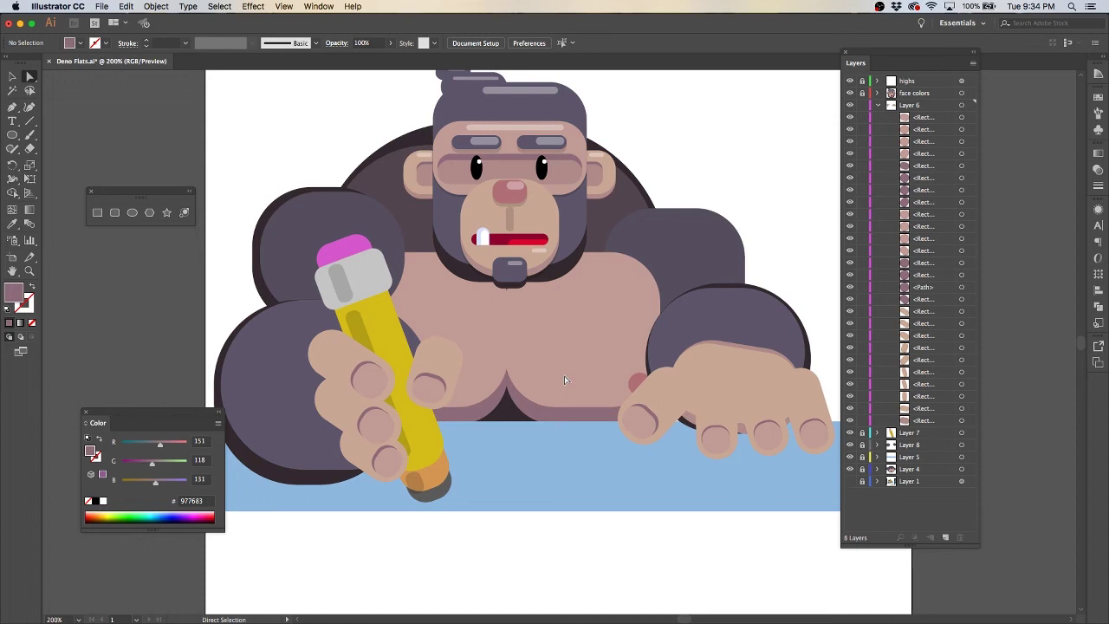
scroll(564, 380, up, 1)
click(878, 105)
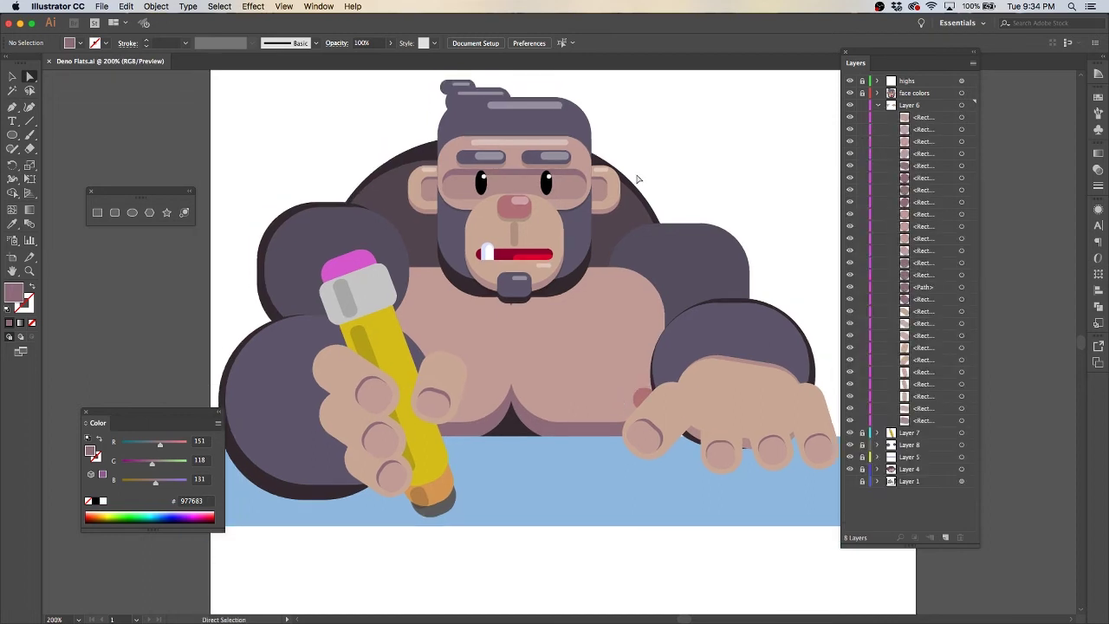
click(370, 374)
click(923, 311)
shift+click(938, 347)
key(ctrl+c)
key(ctrl+b)
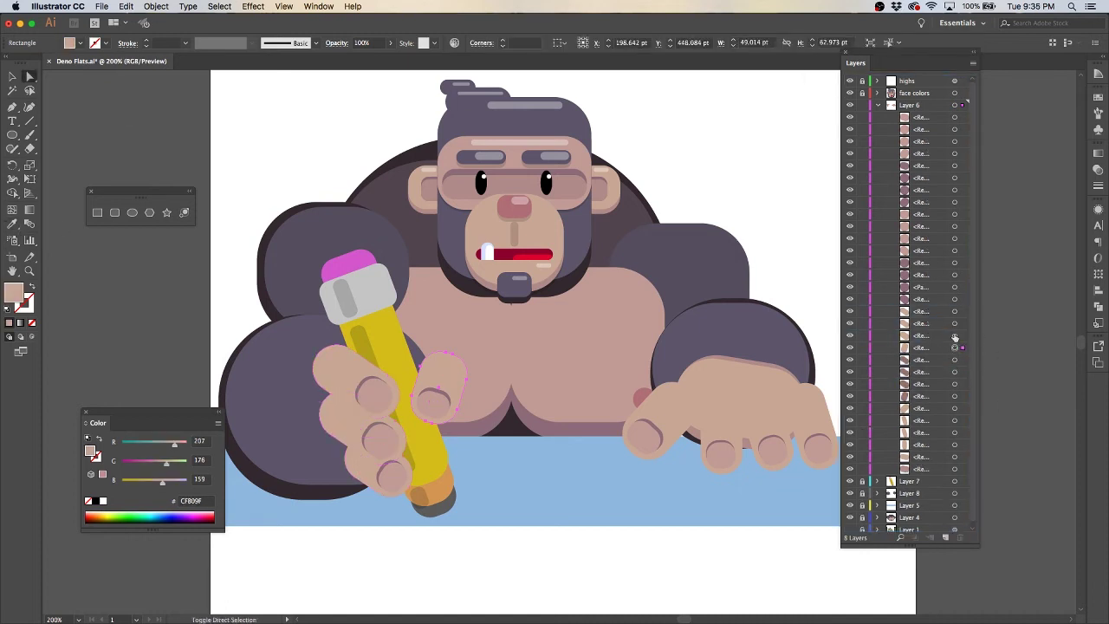
Offset the finger copies to form shadows and shorten the bottom finger's shadow
key(ctrl+equal)
key(ctrl+equal)
key(ctrl+equal)
key(ctrl+shift+a)
key(v)
drag(730, 367, 733, 372)
drag(529, 351, 532, 355)
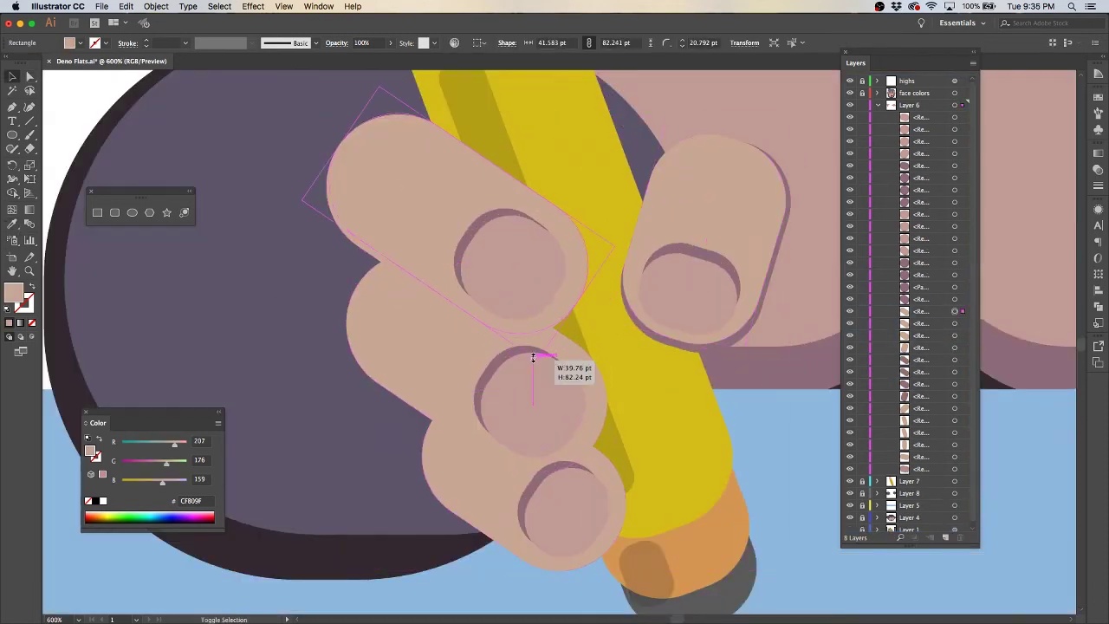
drag(560, 478, 564, 483)
click(533, 543)
drag(488, 535, 494, 524)
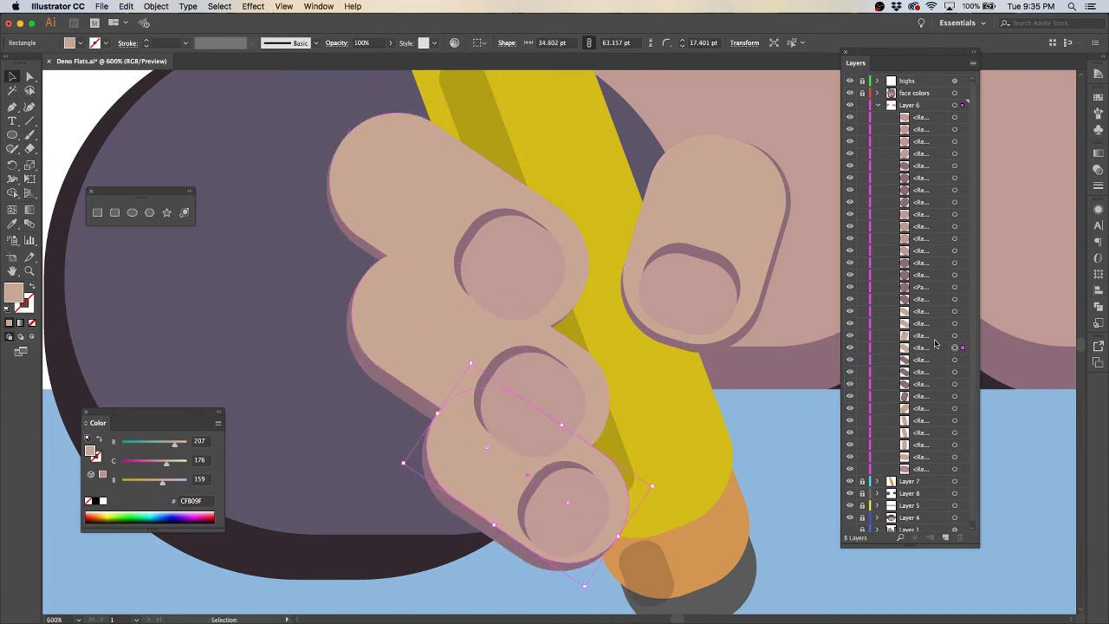
Select the middle and bottom finger shapes from the layer list to check them
click(947, 327)
click(798, 432)
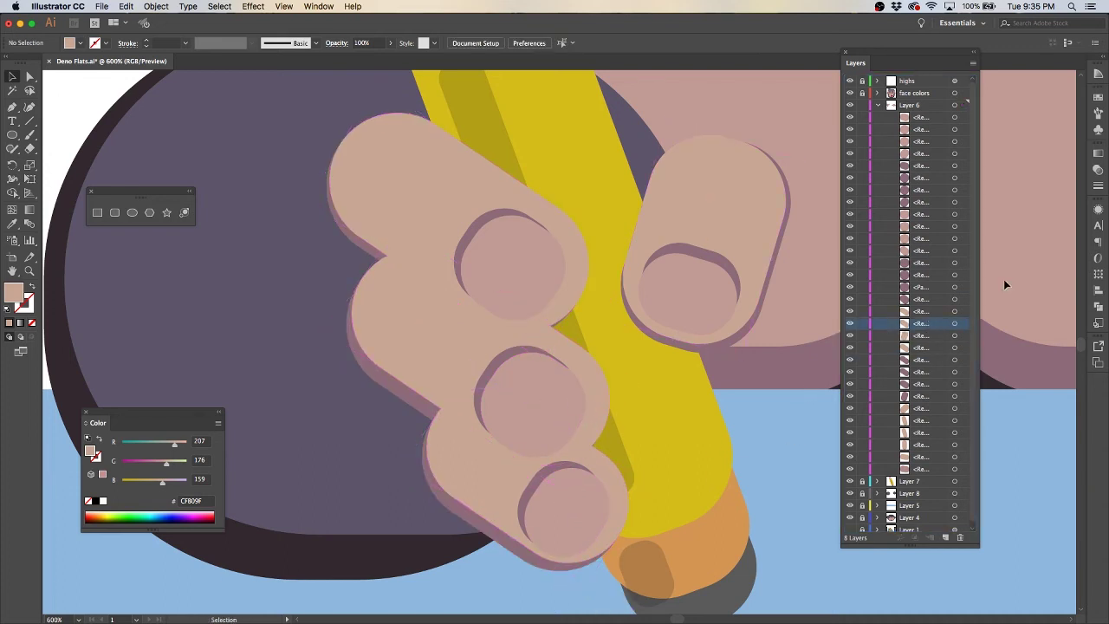
click(941, 323)
click(931, 312)
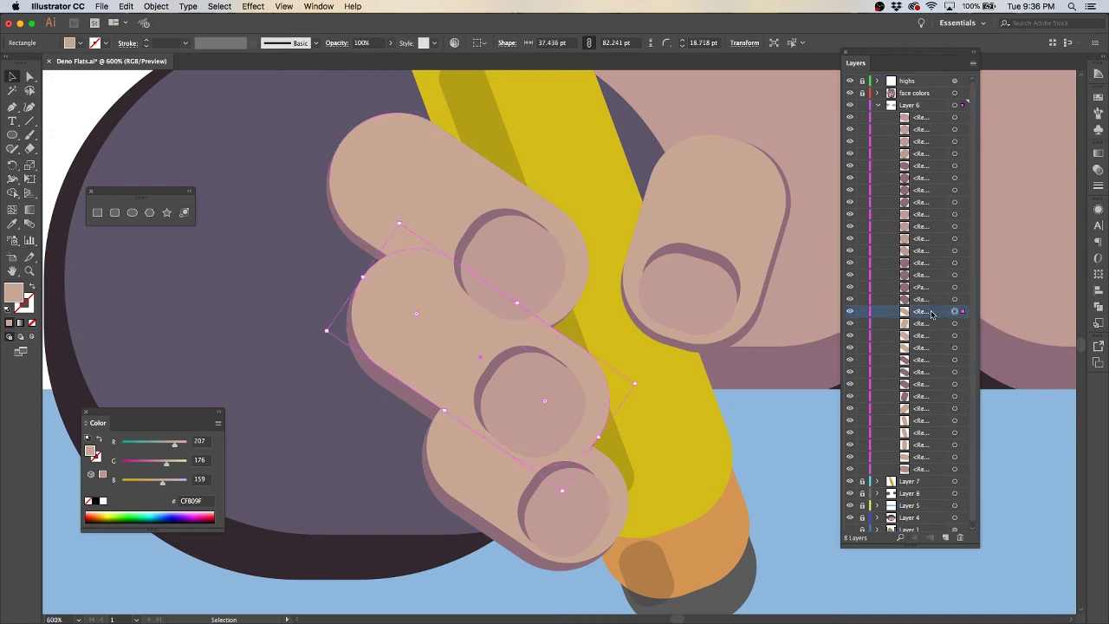
click(934, 371)
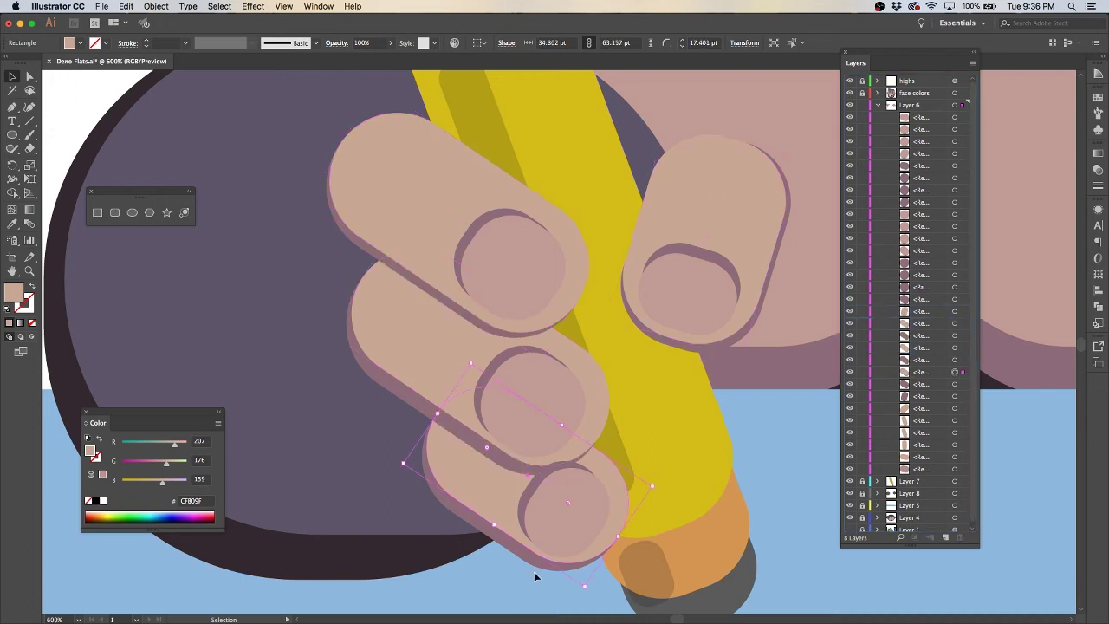
click(753, 425)
Zoom out to the gorilla, collapse the hand shapes list, and hide the blue desk background
key(super+minus)
key(super+minus)
drag(710, 408, 616, 494)
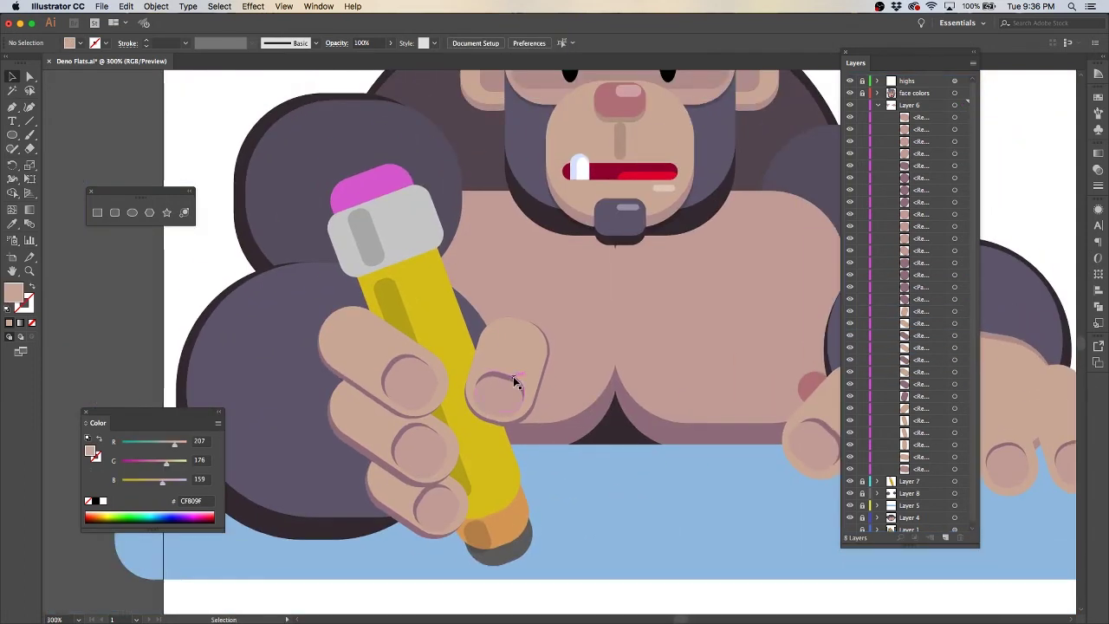
scroll(513, 381, down, 3)
key(a)
key(super+plus)
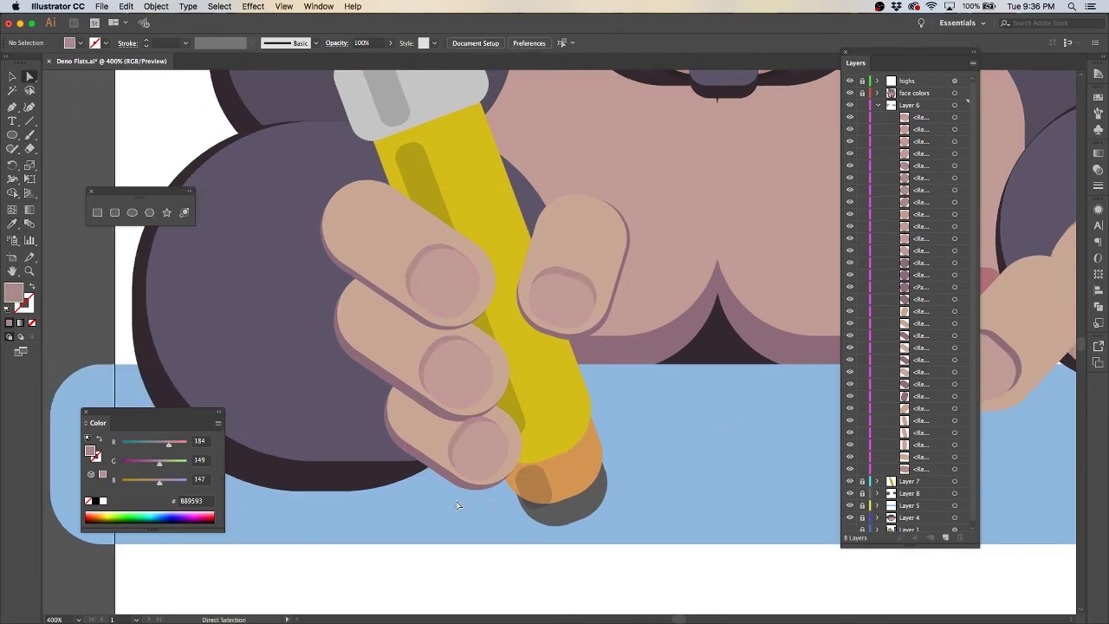
key(v)
key(super+minus)
click(878, 104)
click(851, 141)
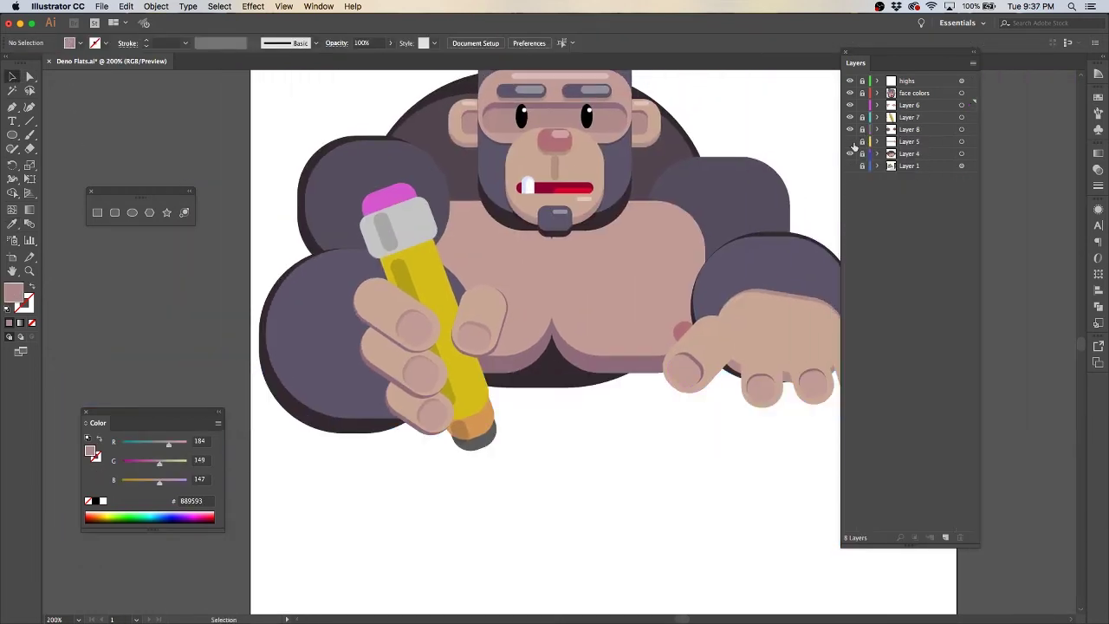
Show the blue desk background again and nudge the right arm shape slightly left
key(super+minus)
click(893, 117)
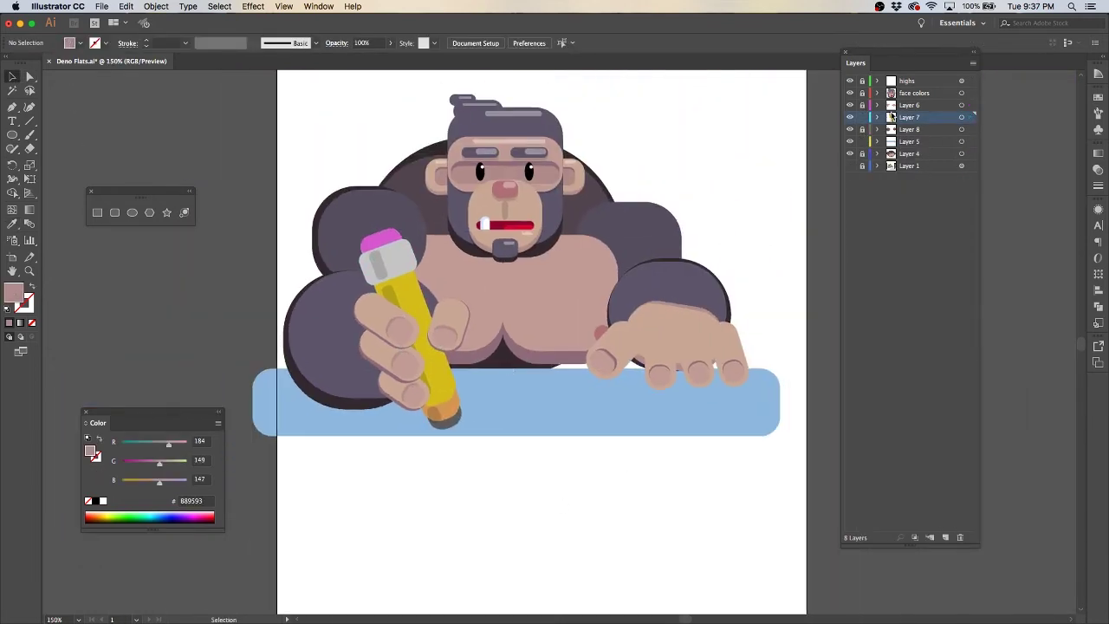
click(511, 364)
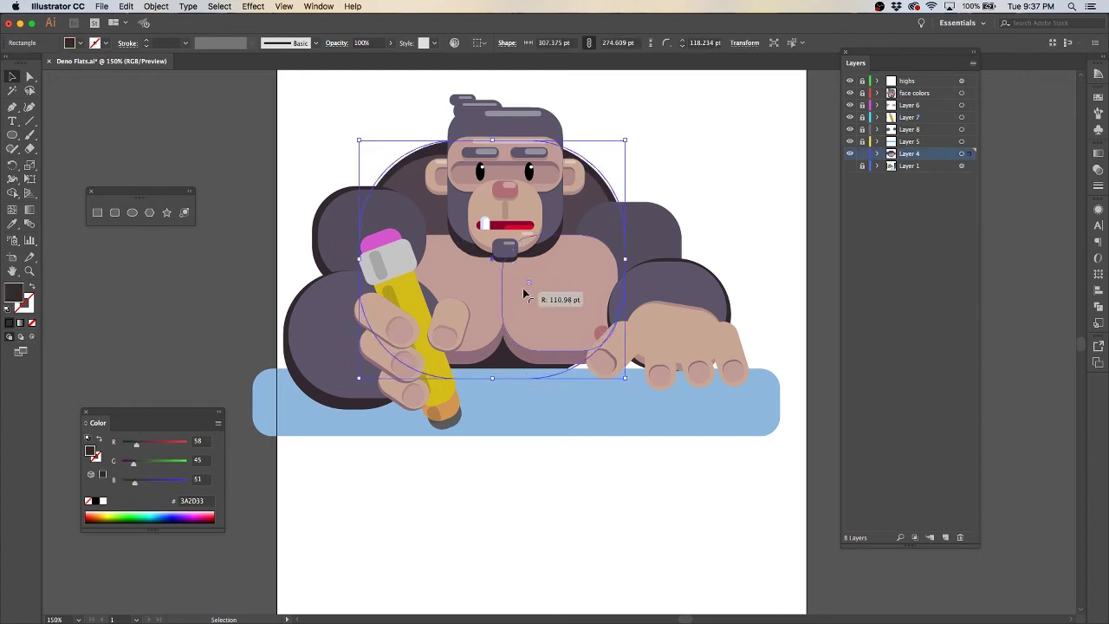
click(720, 217)
drag(742, 317, 738, 318)
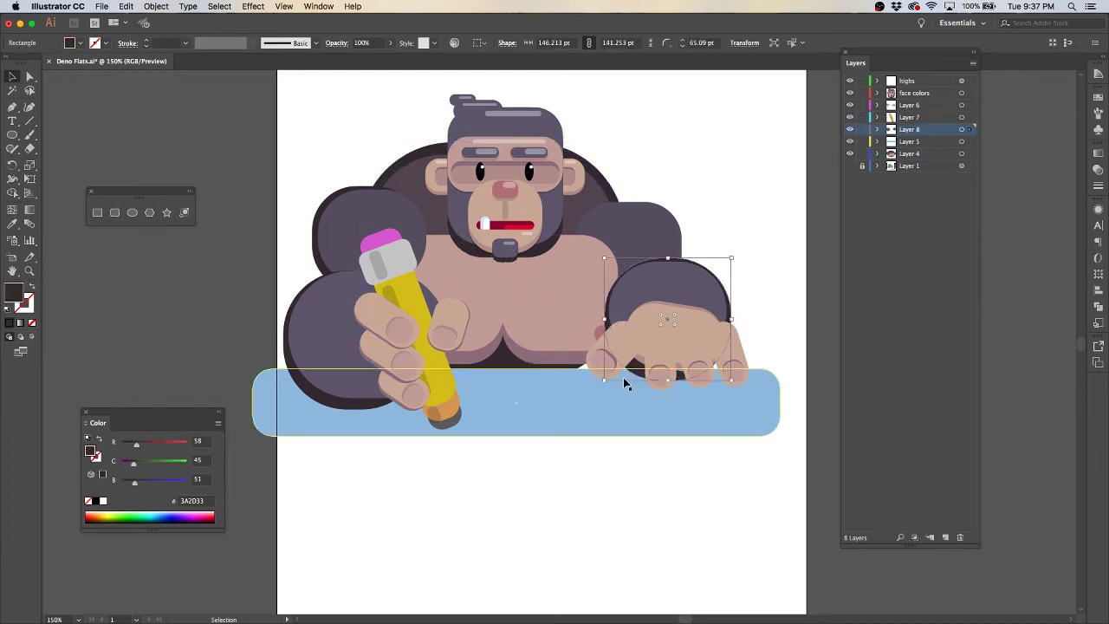
click(795, 278)
Inspect the gorilla's body and chest shapes, then clear the selection
click(519, 347)
key(a)
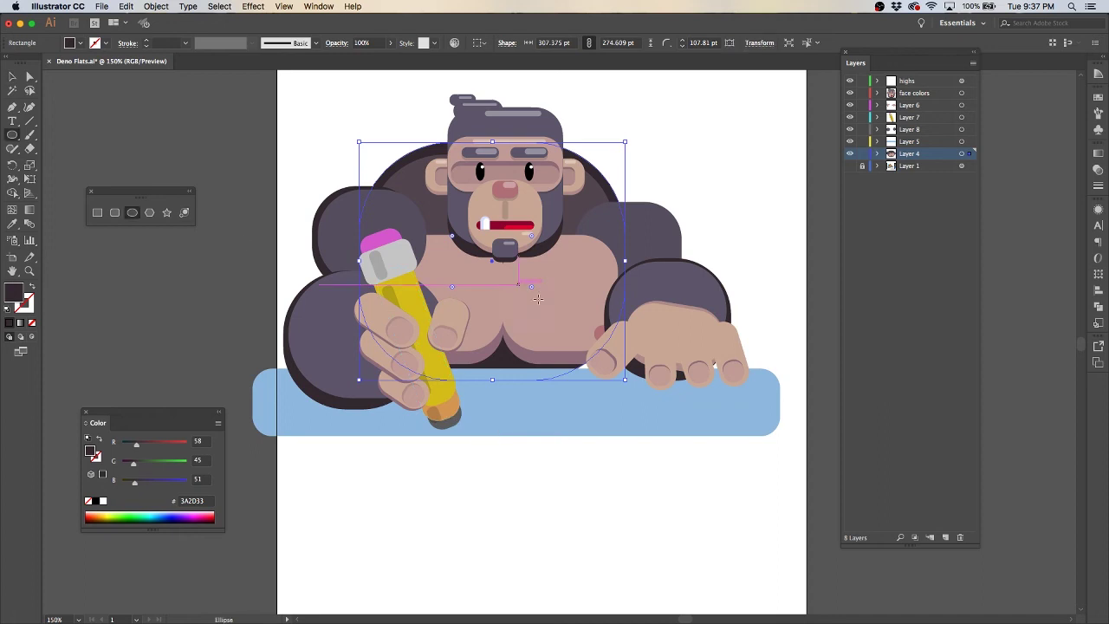
click(156, 6)
click(773, 172)
scroll(702, 191, left, 2)
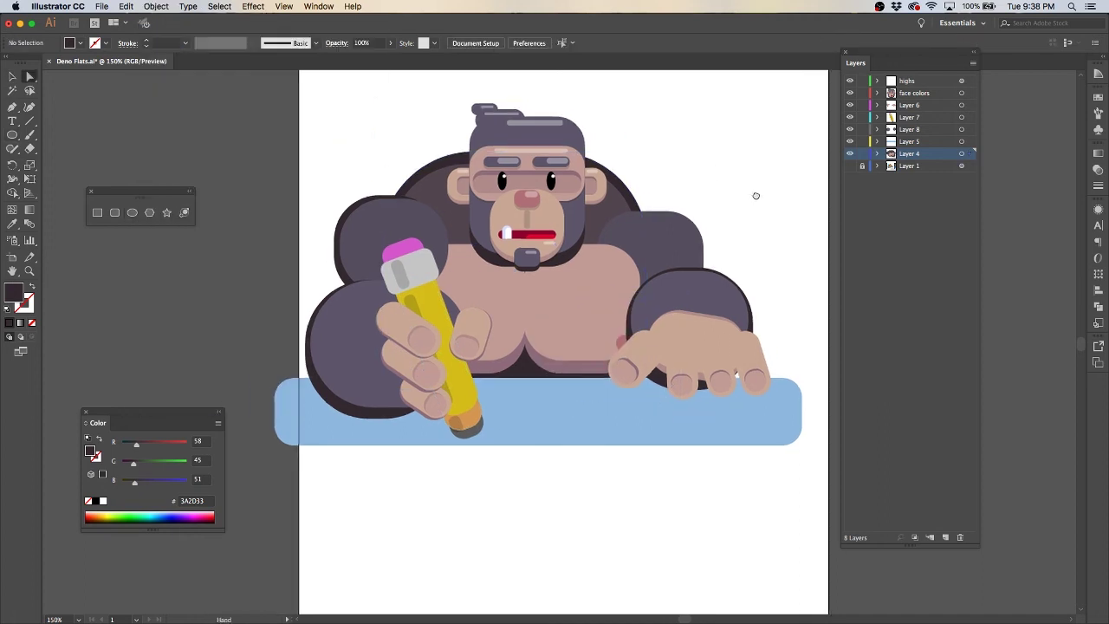
click(507, 286)
click(743, 247)
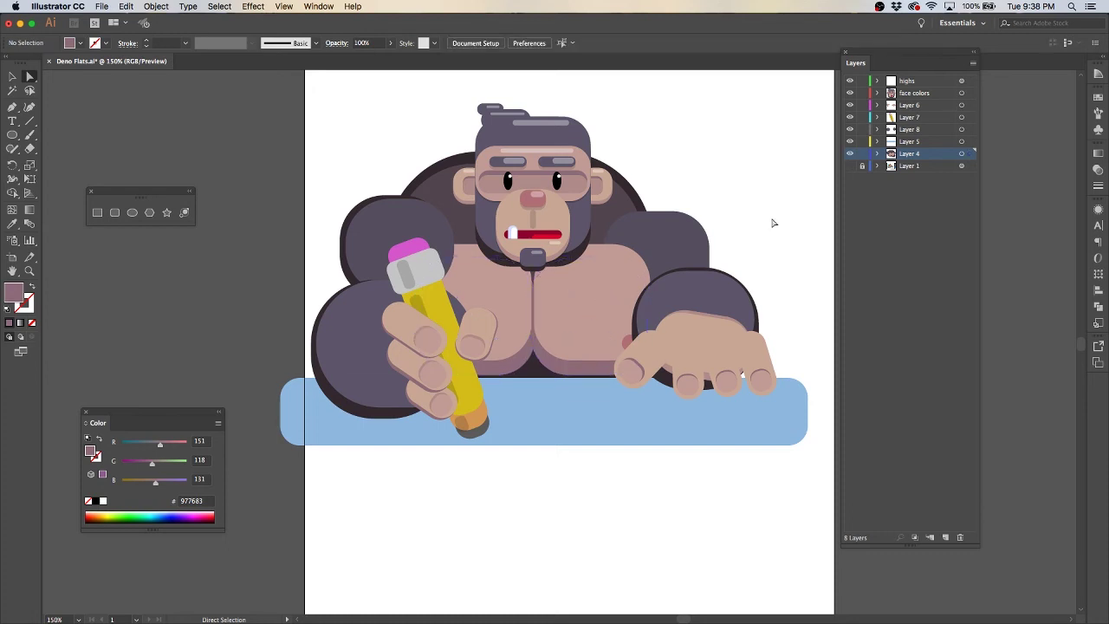
scroll(738, 188, up, 3)
Add a smaller #8798BE copy of the Layer 5 desk rectangle and preview with panels hidden
click(877, 141)
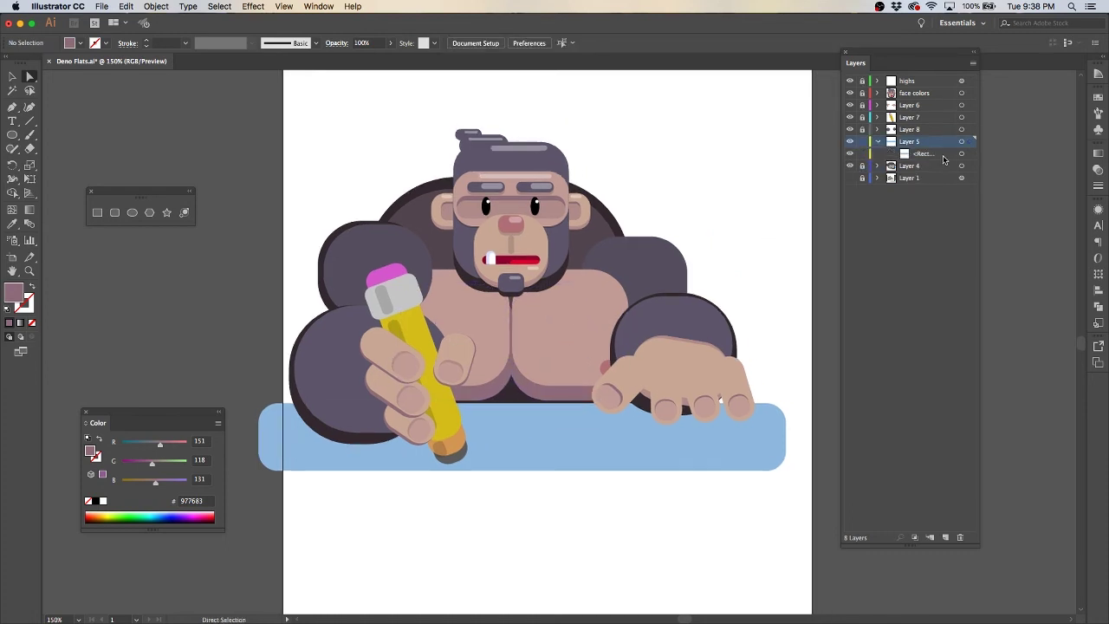
click(961, 153)
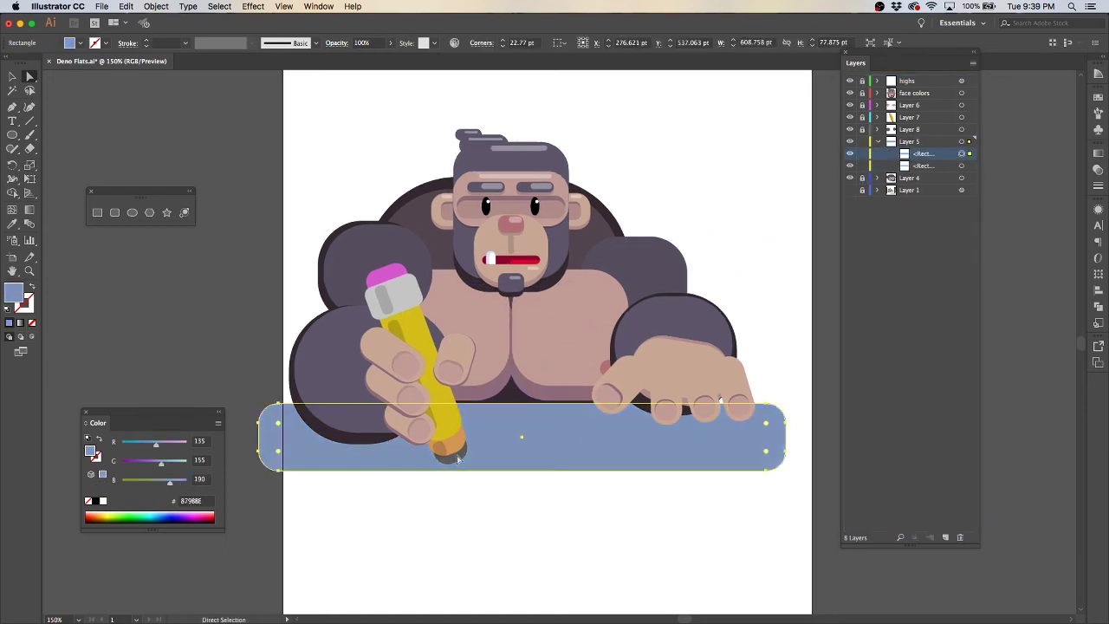
click(763, 268)
drag(775, 258, 752, 301)
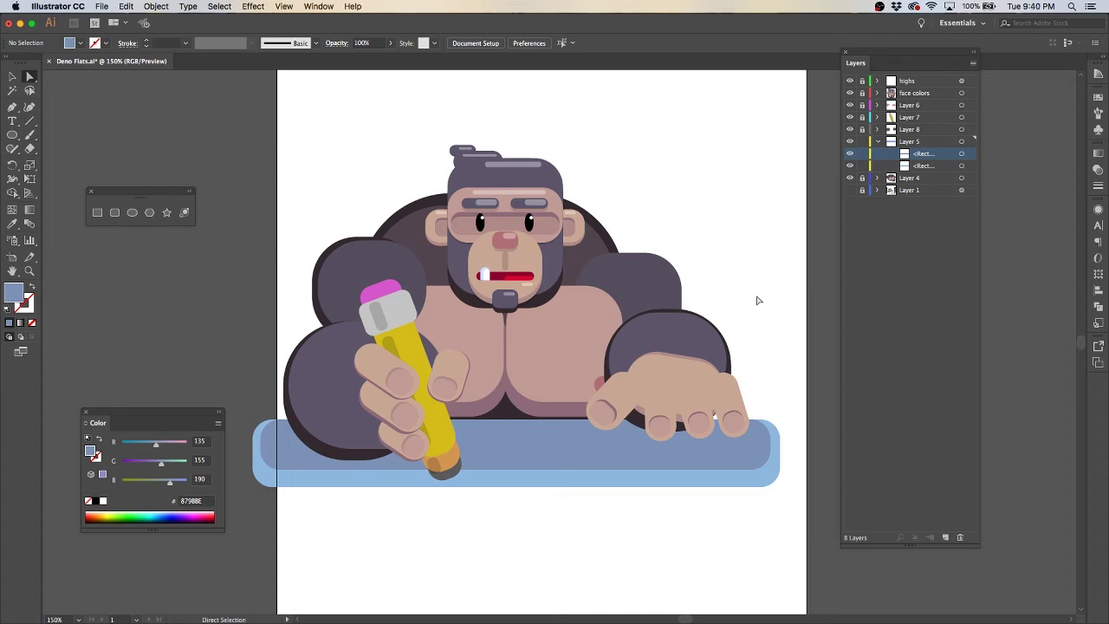
key(shift+Tab)
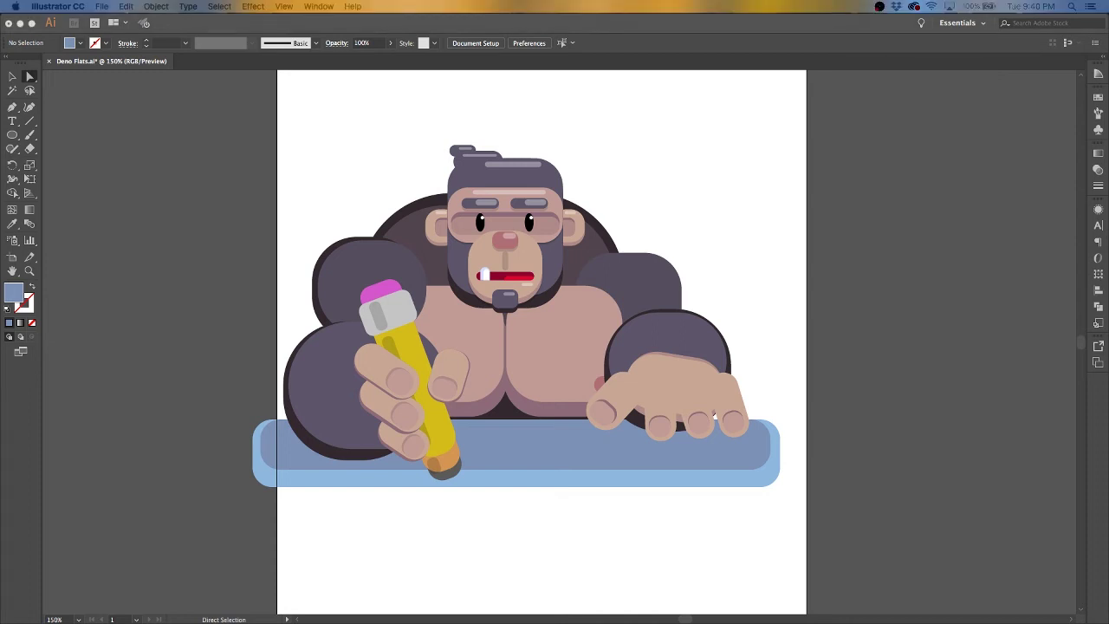
key(shift+Tab)
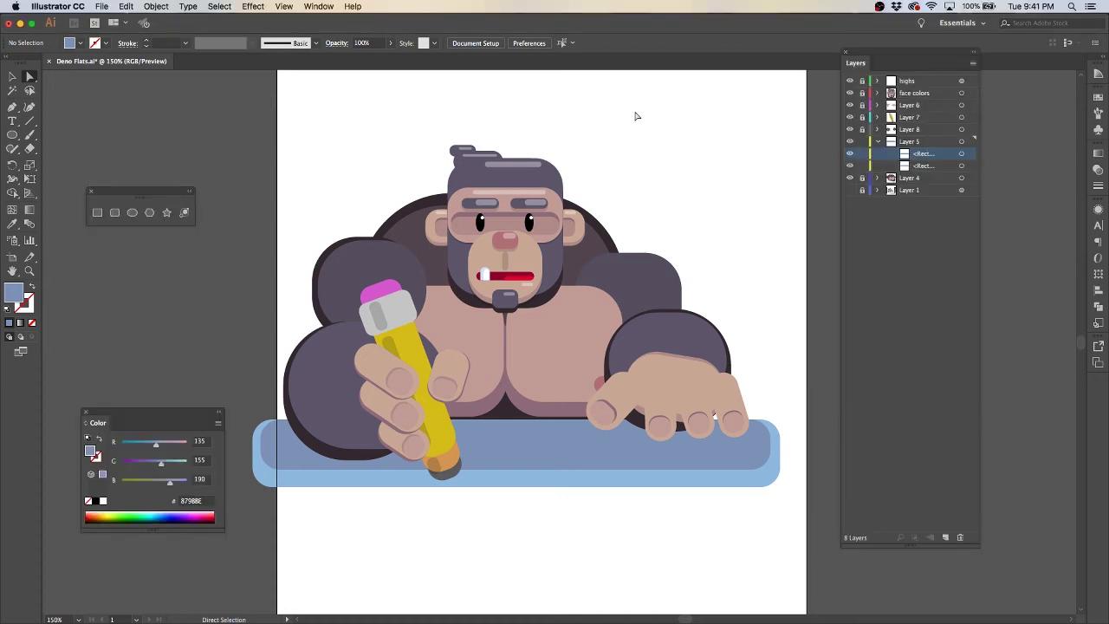
Stretch the right shoulder shape further left and round its corner
click(878, 129)
click(650, 288)
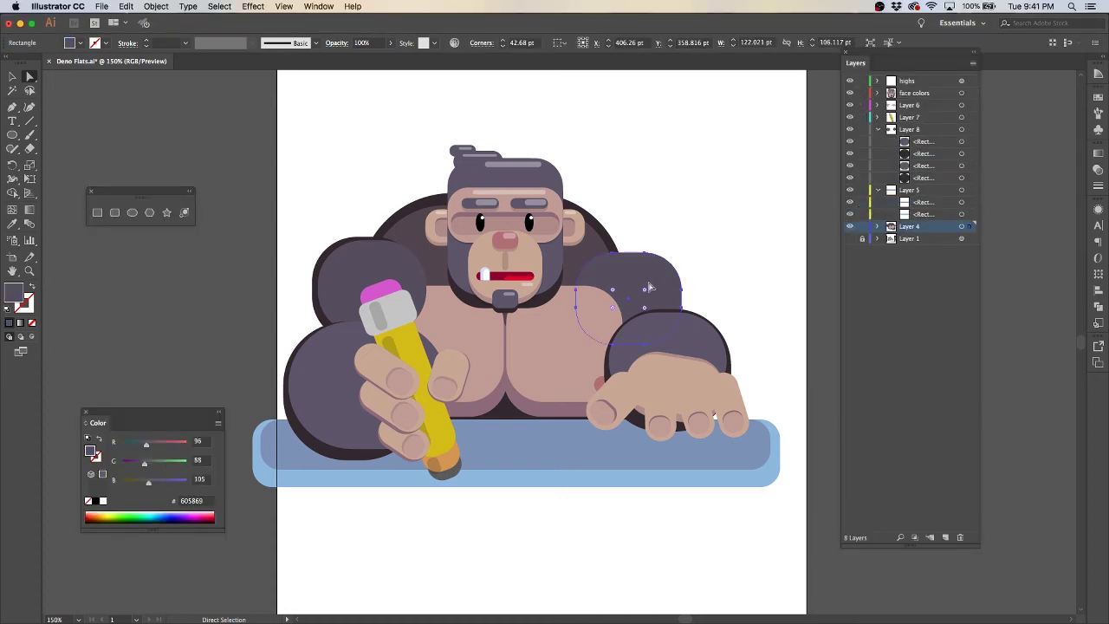
click(878, 226)
mouse_move(575, 345)
mouse_down()
mouse_move(585, 332)
mouse_move(577, 339)
mouse_up()
key(a)
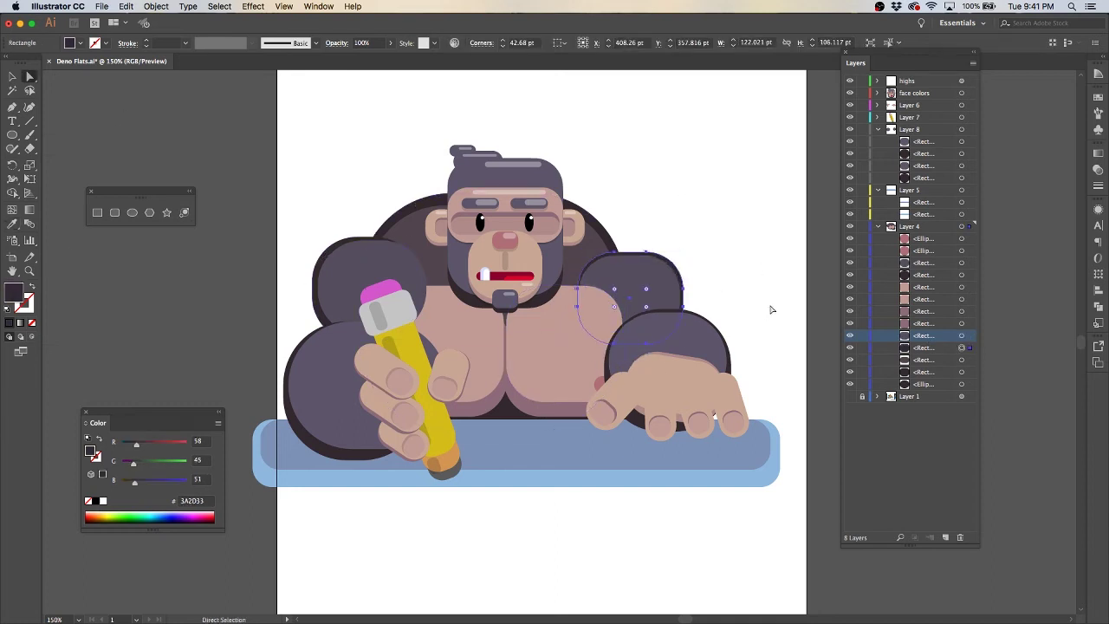
click(689, 305)
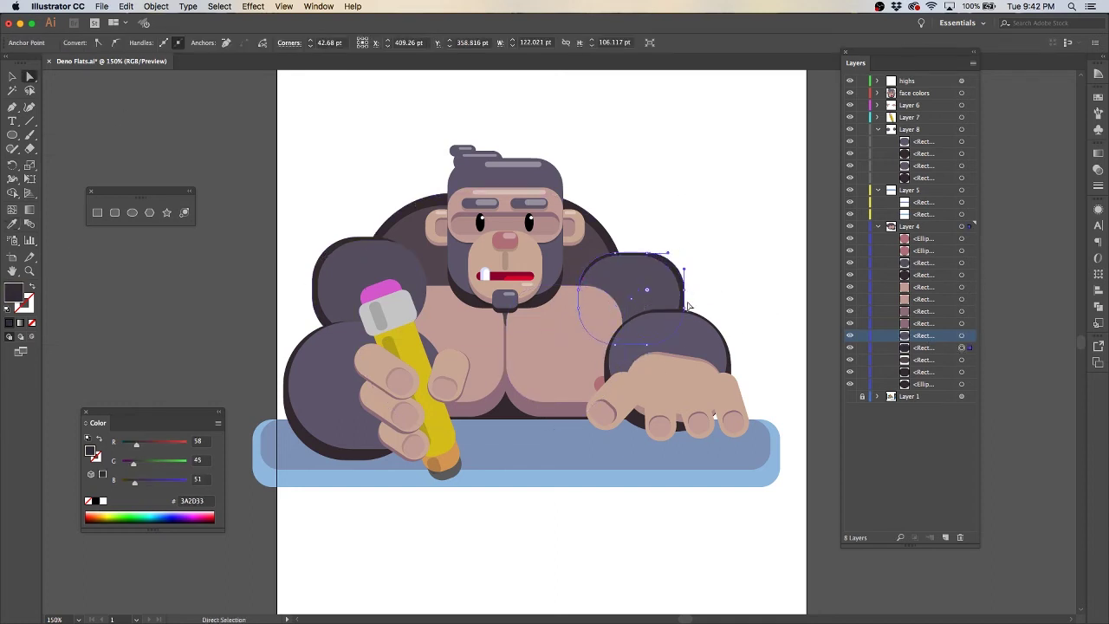
drag(689, 305, 668, 292)
Select the left shoulder rectangle with point-level selection to adjust its corners
click(338, 254)
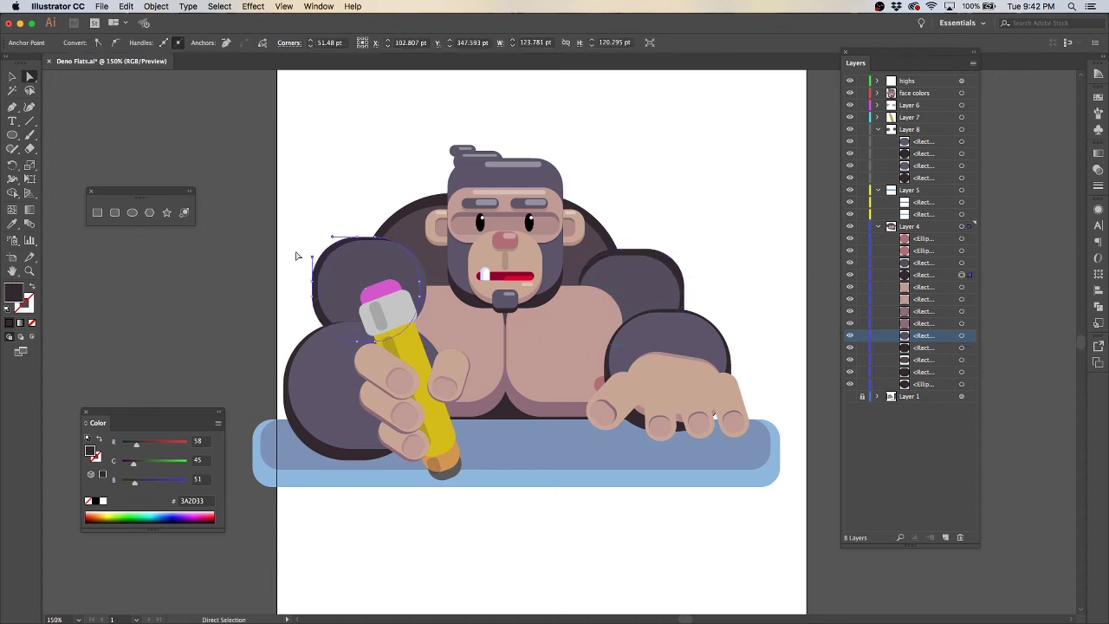
key(v)
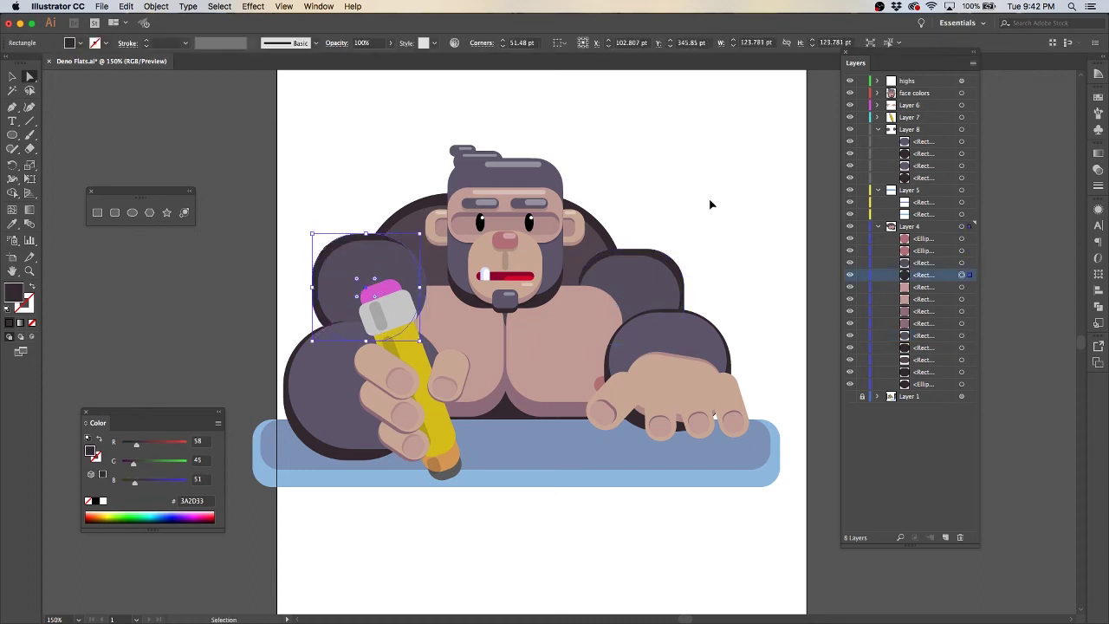
key(a)
click(681, 232)
click(342, 254)
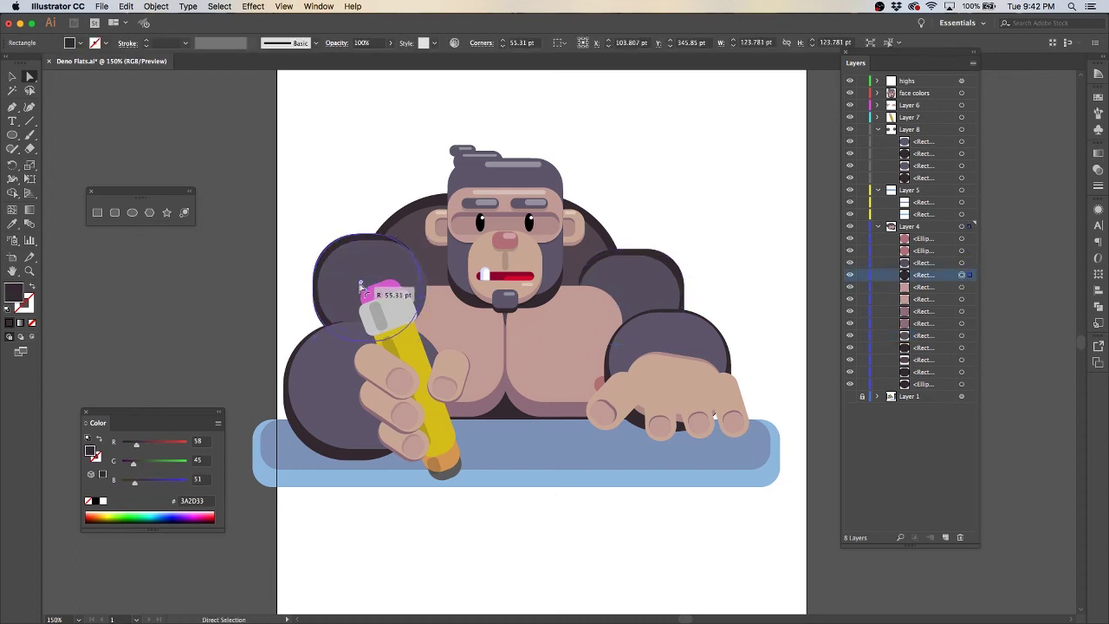
click(631, 227)
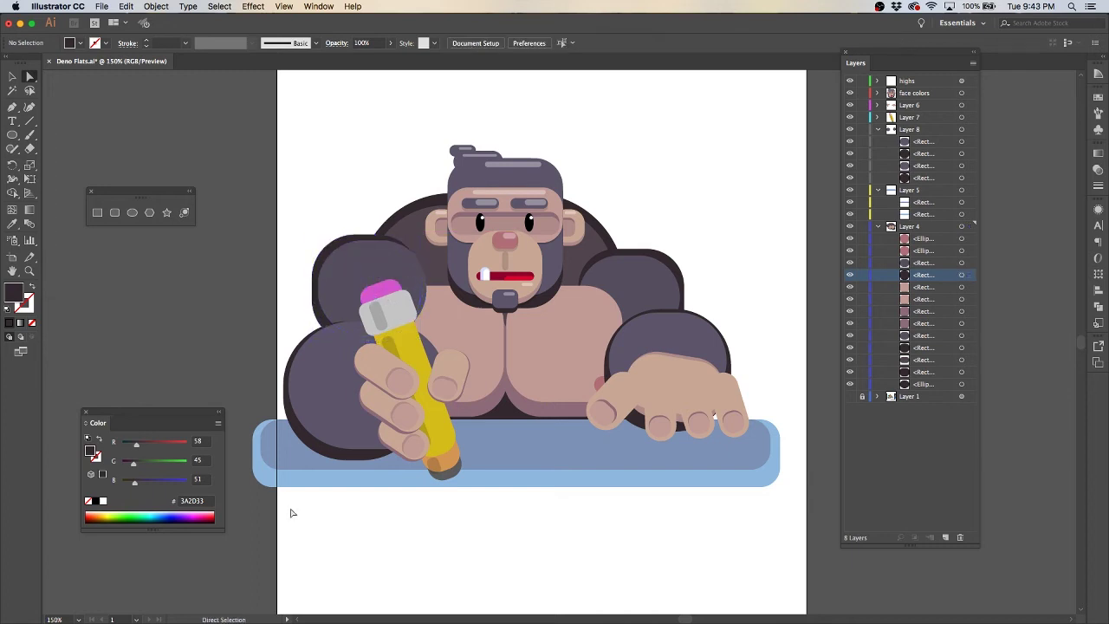
Enlarge the right arm to about 149 by 144 pt and collapse Layers 4, 5 and 8
click(701, 325)
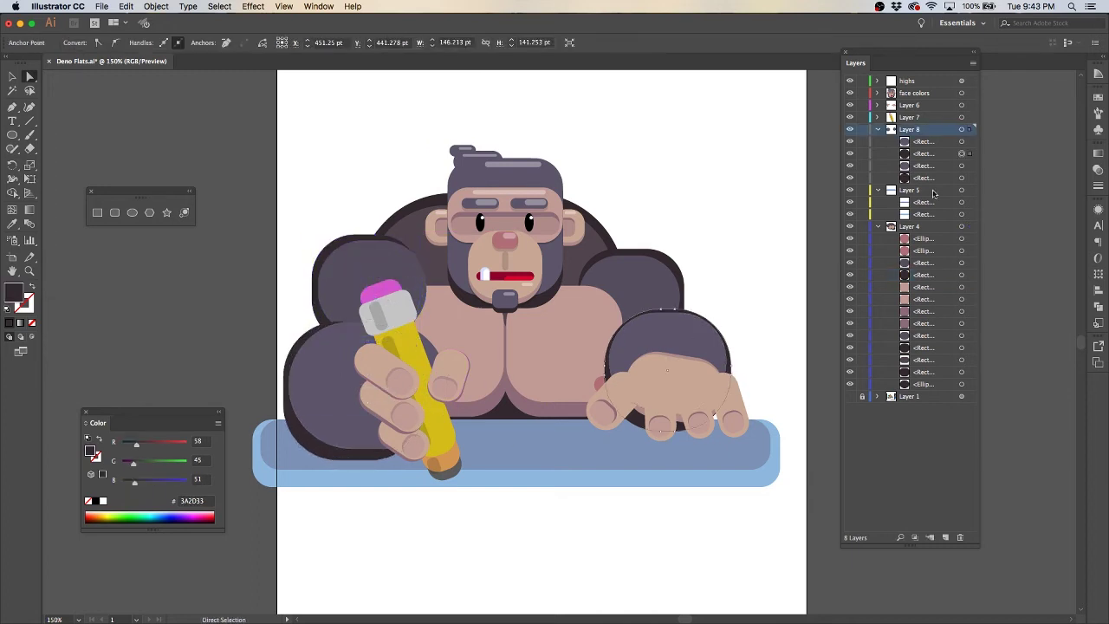
key(v)
drag(733, 306, 735, 306)
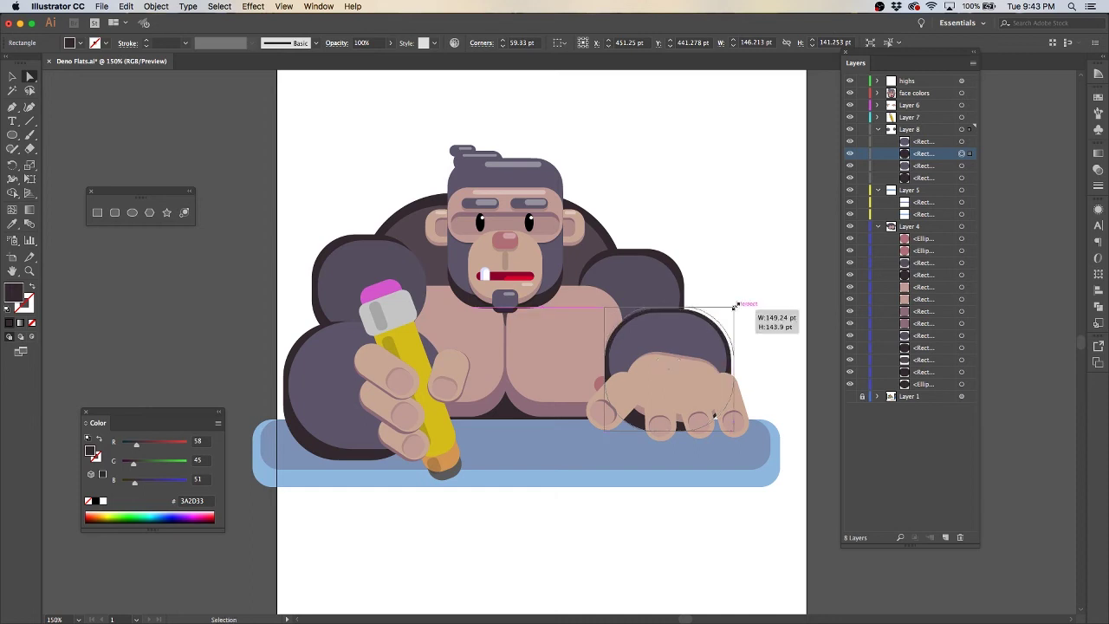
click(763, 312)
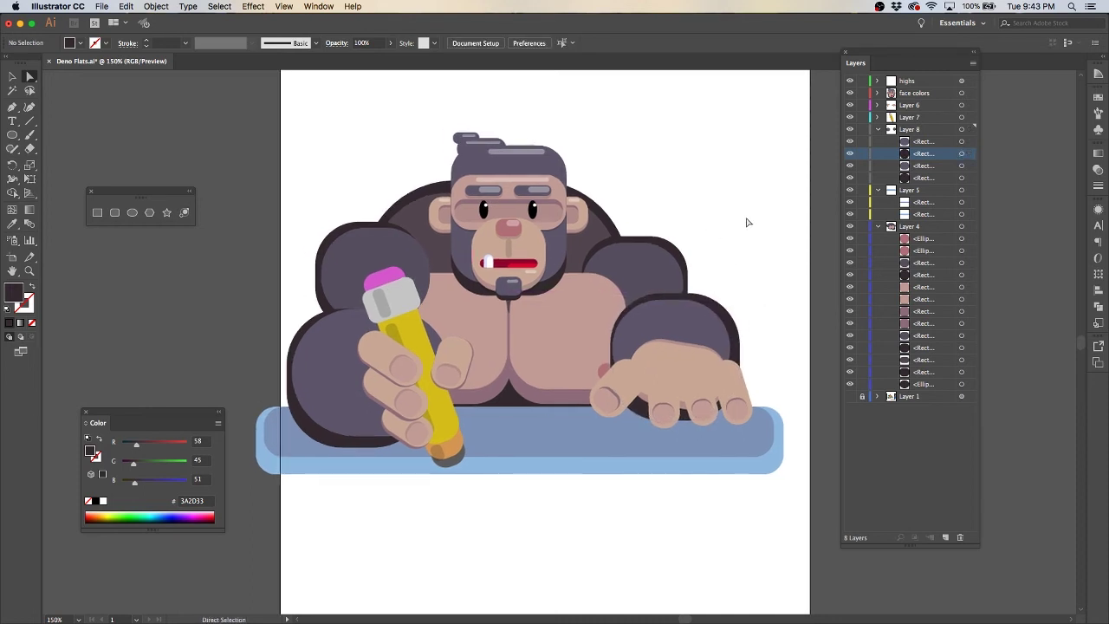
click(878, 226)
click(878, 190)
click(878, 129)
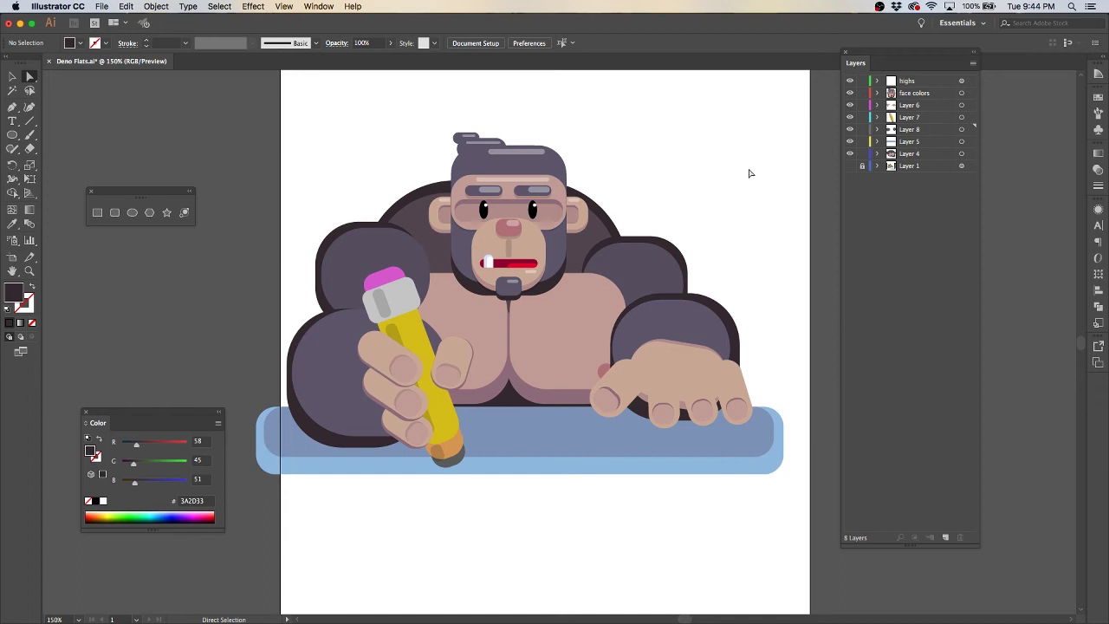
Paste copies behind the right-hand fingers and nudge them down as #977683 shadows
scroll(679, 434, up, 3)
click(877, 105)
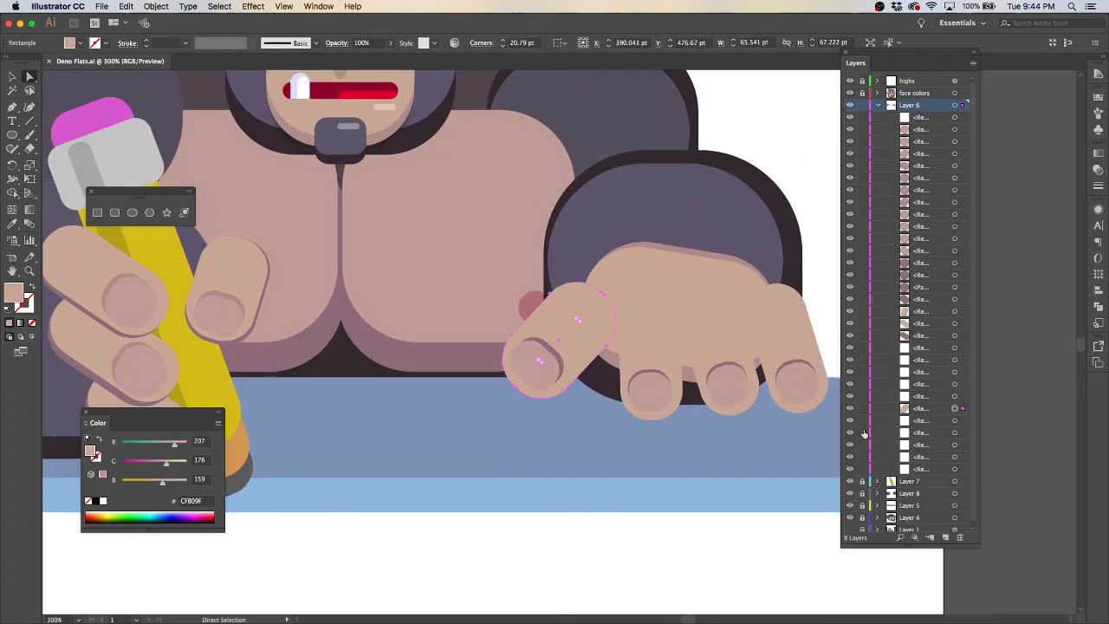
drag(962, 408, 961, 444)
key(a)
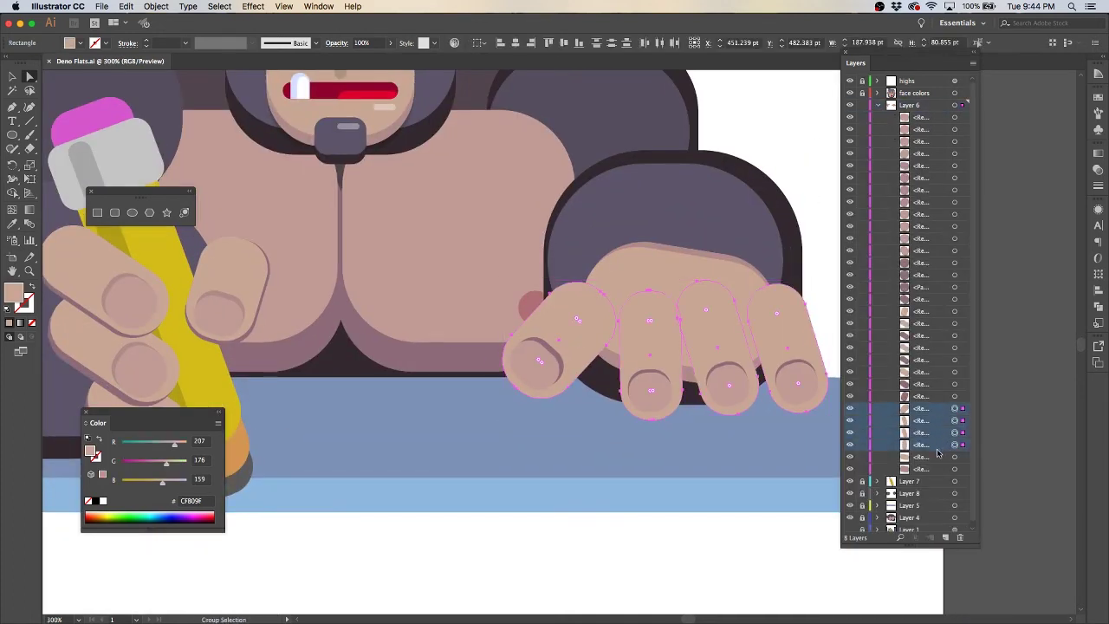
key(ctrl+c)
key(ctrl+b)
key(Down)
key(Down)
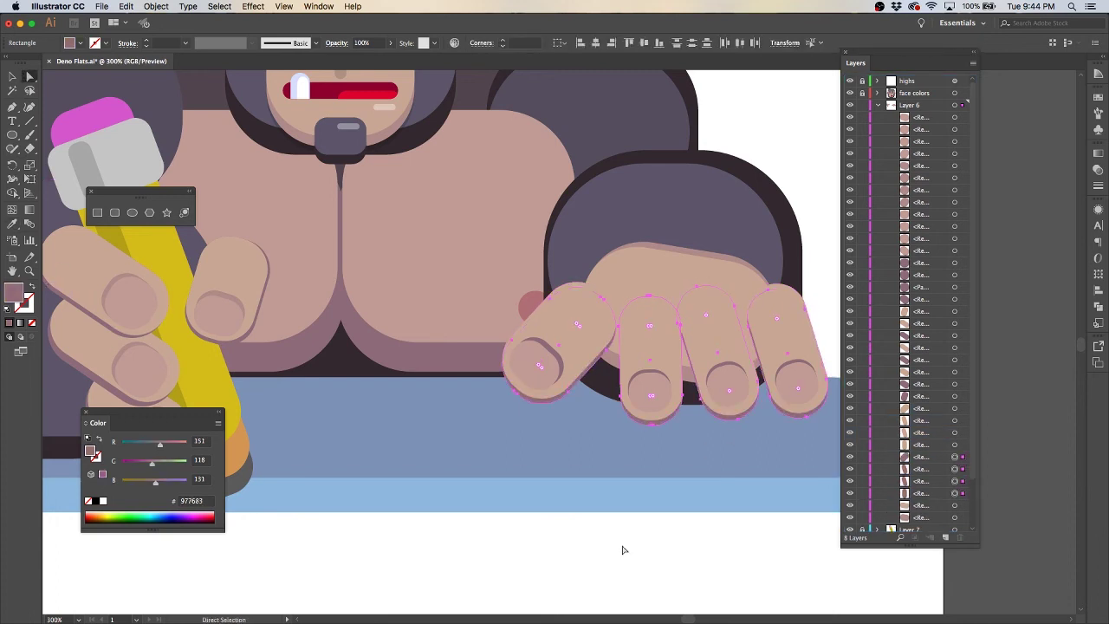
click(622, 550)
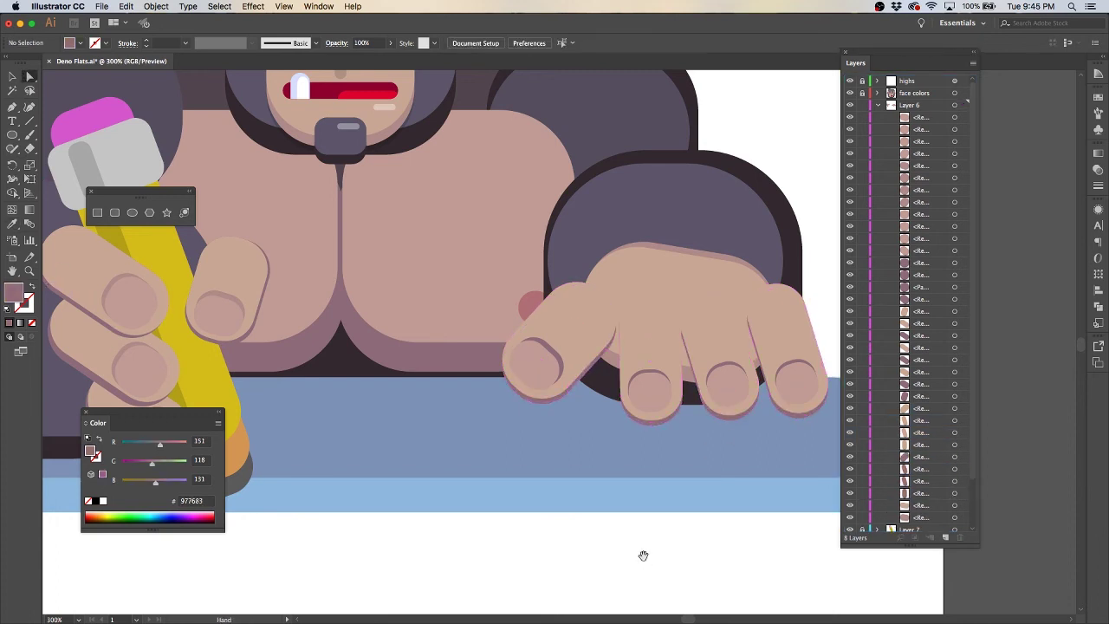
drag(643, 554, 813, 546)
click(238, 338)
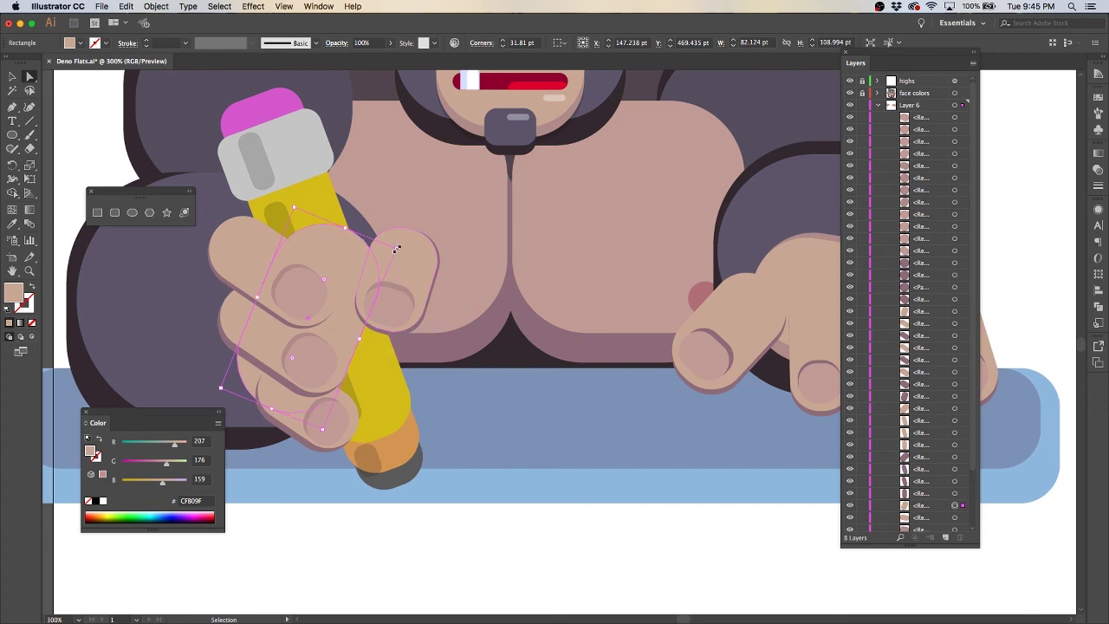
Move the palm shape over the pencil into a new layer and scale it
click(355, 215)
click(878, 105)
click(946, 537)
click(156, 6)
click(321, 84)
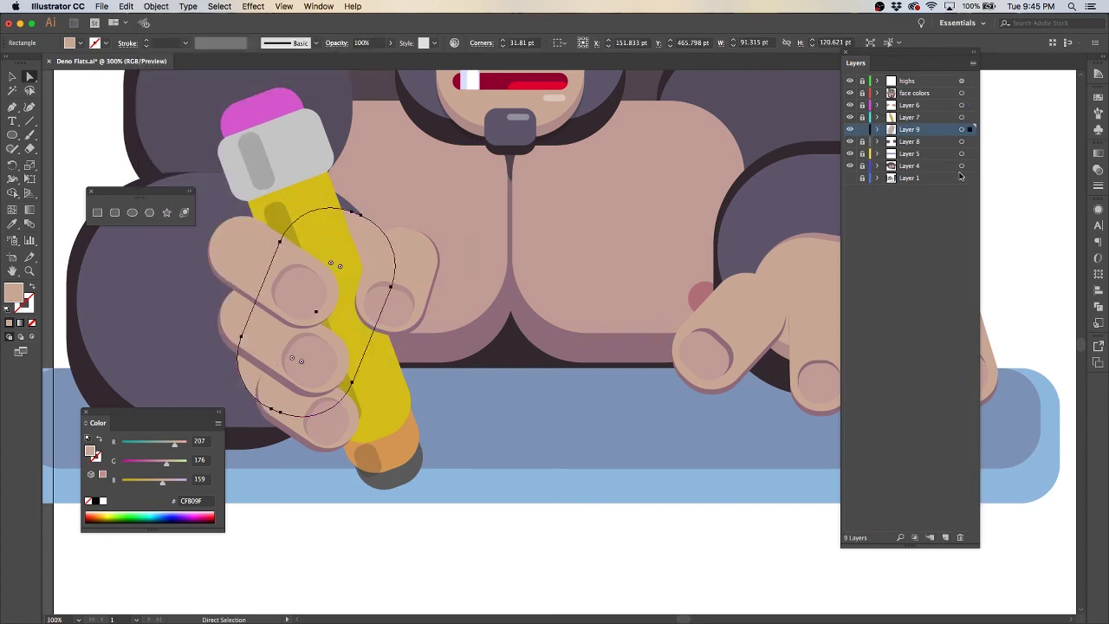
click(878, 129)
key(v)
drag(311, 415, 346, 446)
key(a)
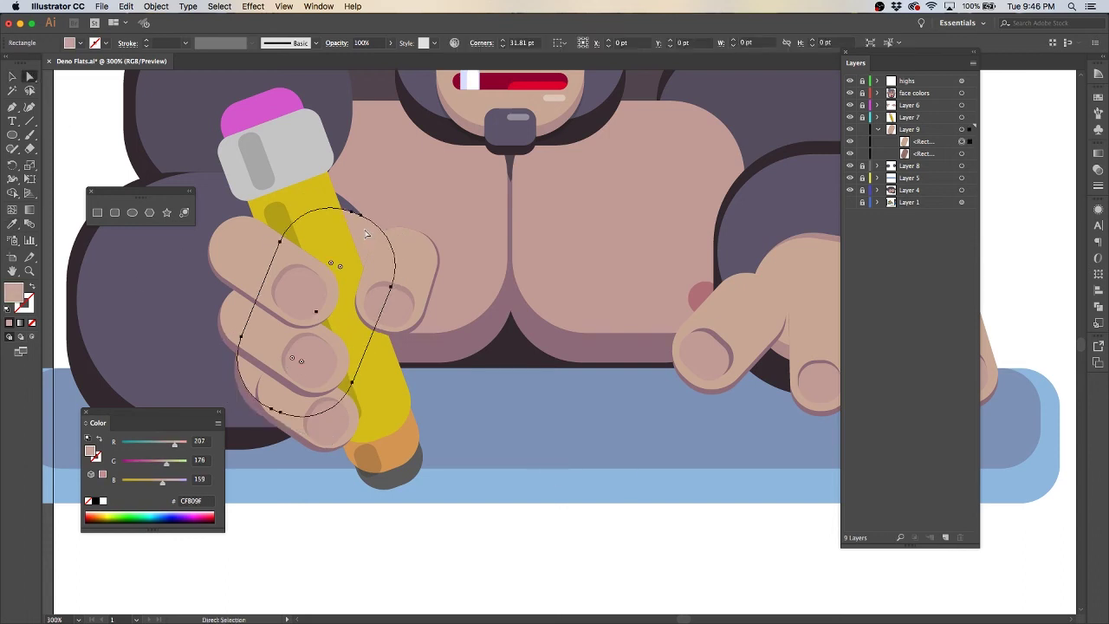
click(675, 493)
Select the left and middle fingernail anchors, then zoom out to the whole gorilla
scroll(674, 494, right, 5)
scroll(674, 494, down, 1)
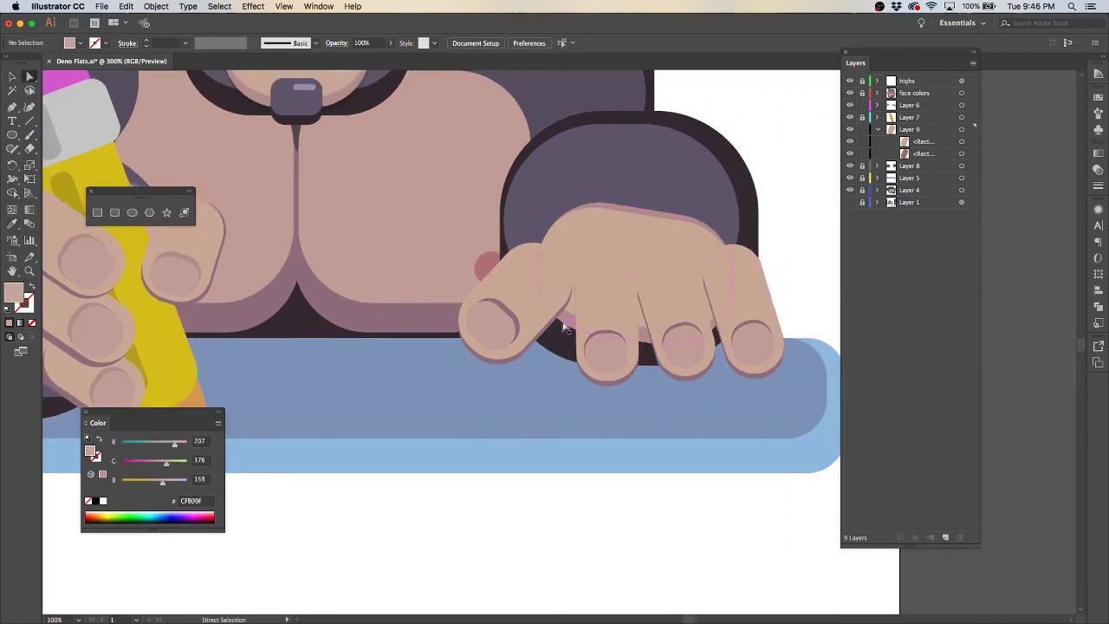
mouse_move(565, 326)
mouse_down()
mouse_move(510, 367)
mouse_move(660, 338)
mouse_move(500, 232)
mouse_up()
key(ctrl+plus)
scroll(660, 338, right, 5)
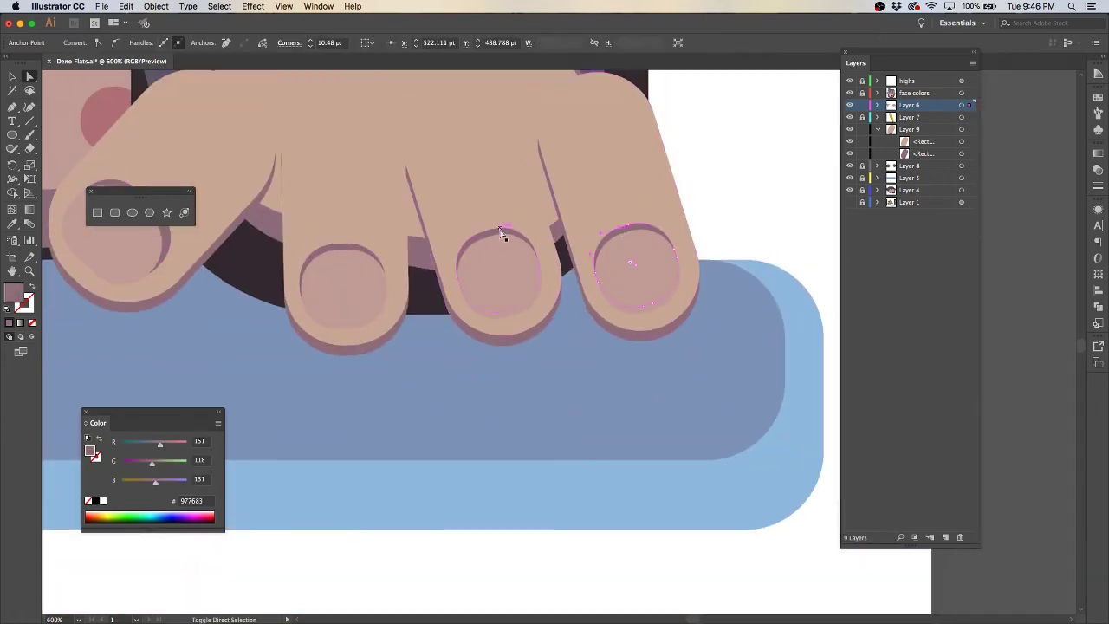
key(ctrl+minus)
key(ctrl+minus)
click(702, 220)
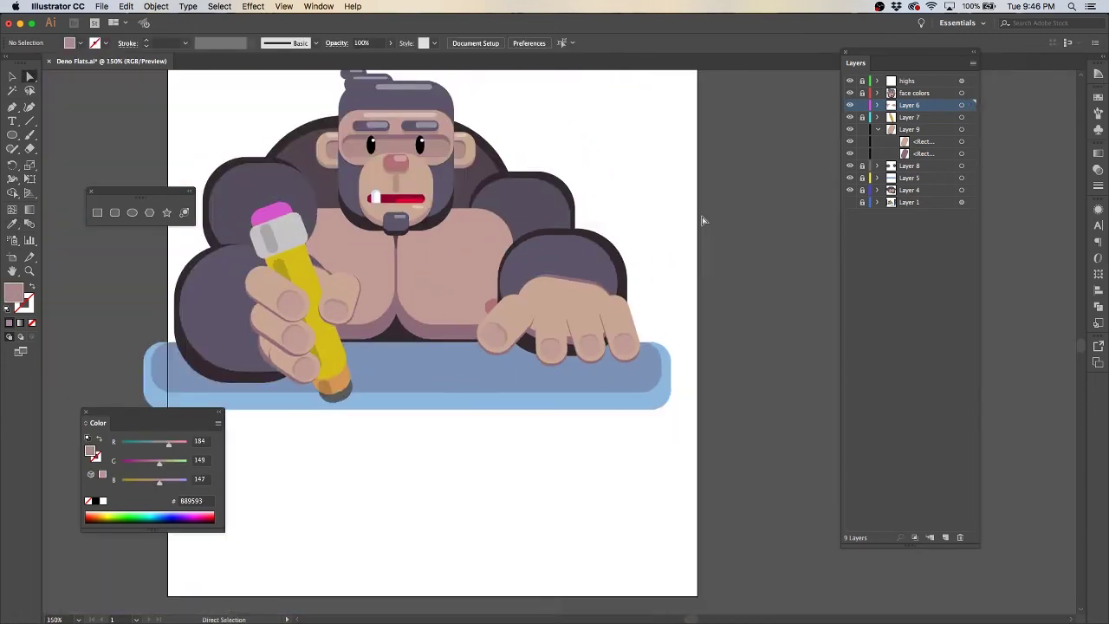
scroll(702, 220, up, 3)
scroll(702, 220, left, 2)
Raise the top edge of the gorilla's chest rectangle
click(420, 319)
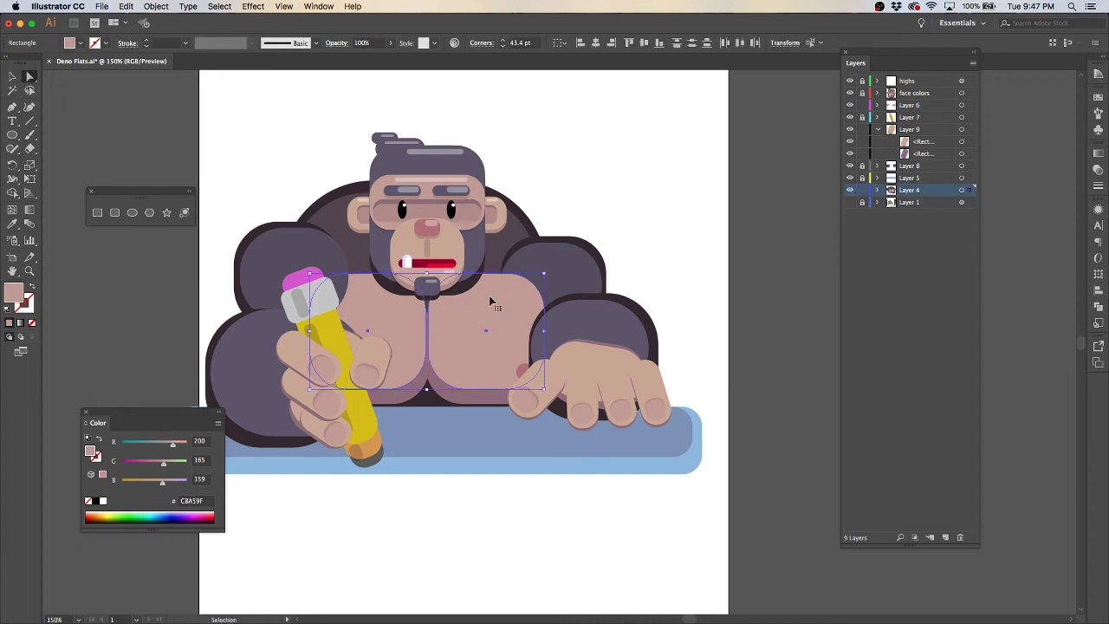
drag(426, 283, 426, 270)
click(707, 242)
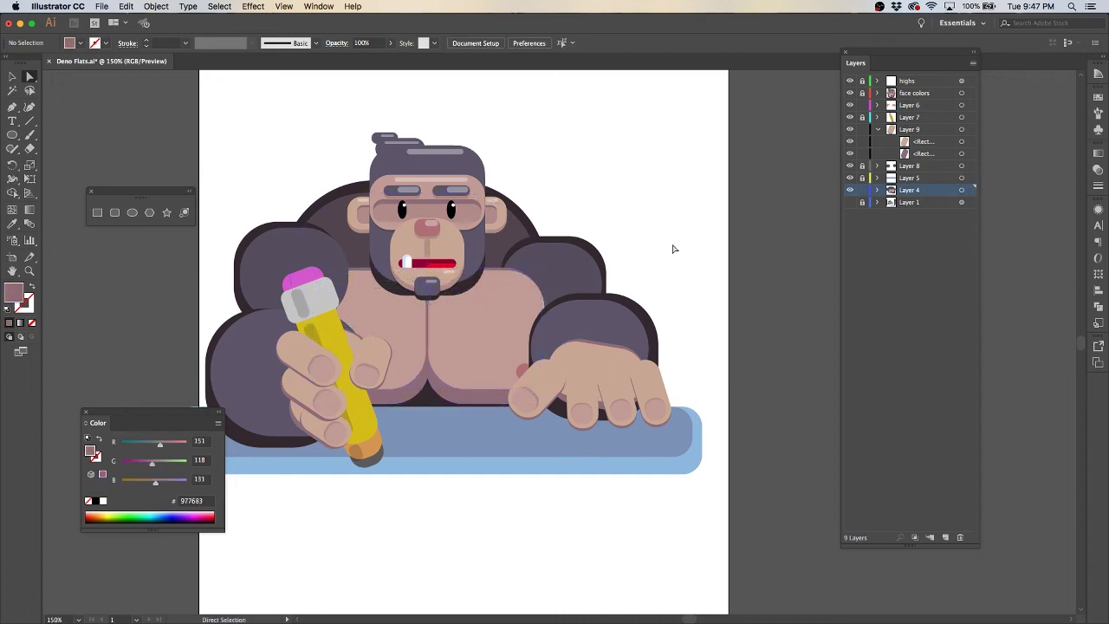
Hide and reshow the dark outline shapes in Layers 4 and 8, unlocking Layer 8
click(876, 189)
drag(851, 348, 850, 335)
click(850, 312)
click(850, 238)
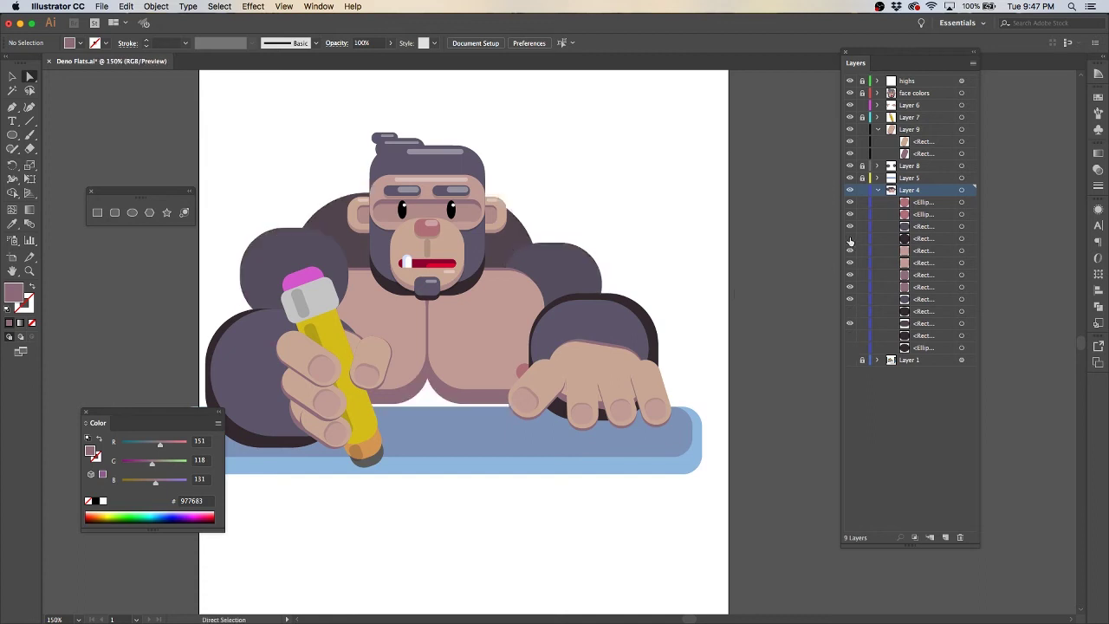
click(863, 165)
click(876, 166)
click(851, 214)
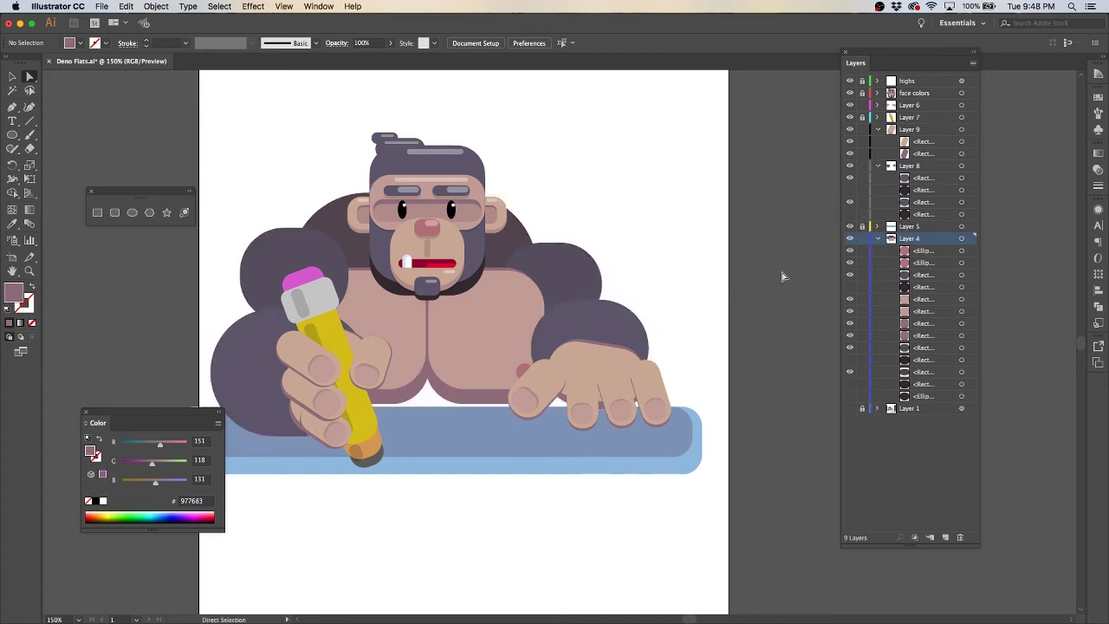
drag(850, 178, 850, 396)
Stretch the rectangle behind the right hand downward
click(603, 260)
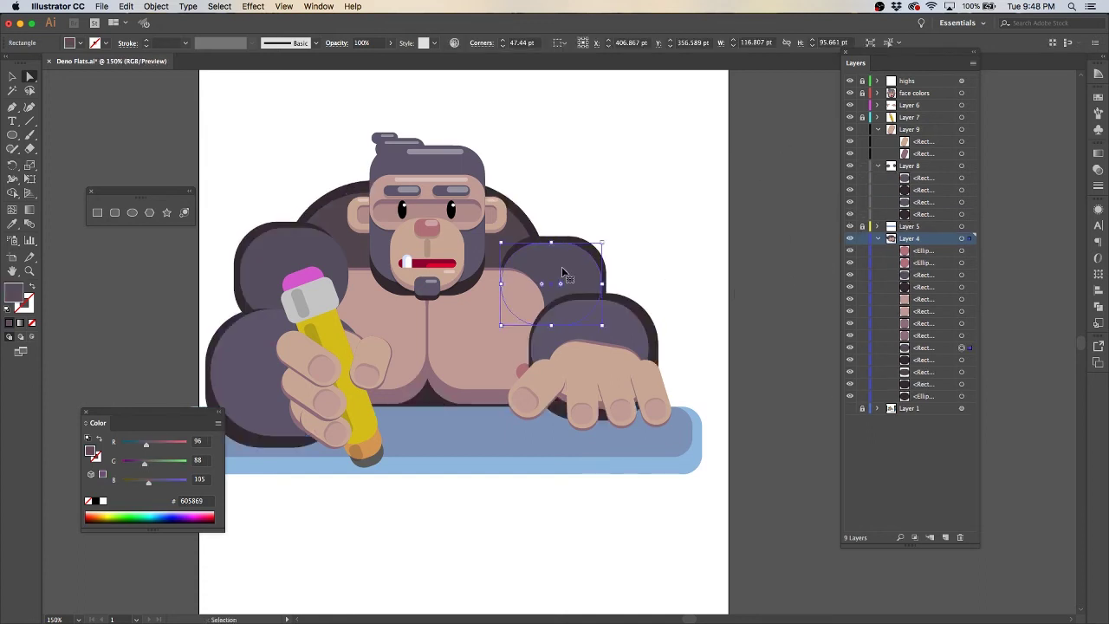
click(637, 316)
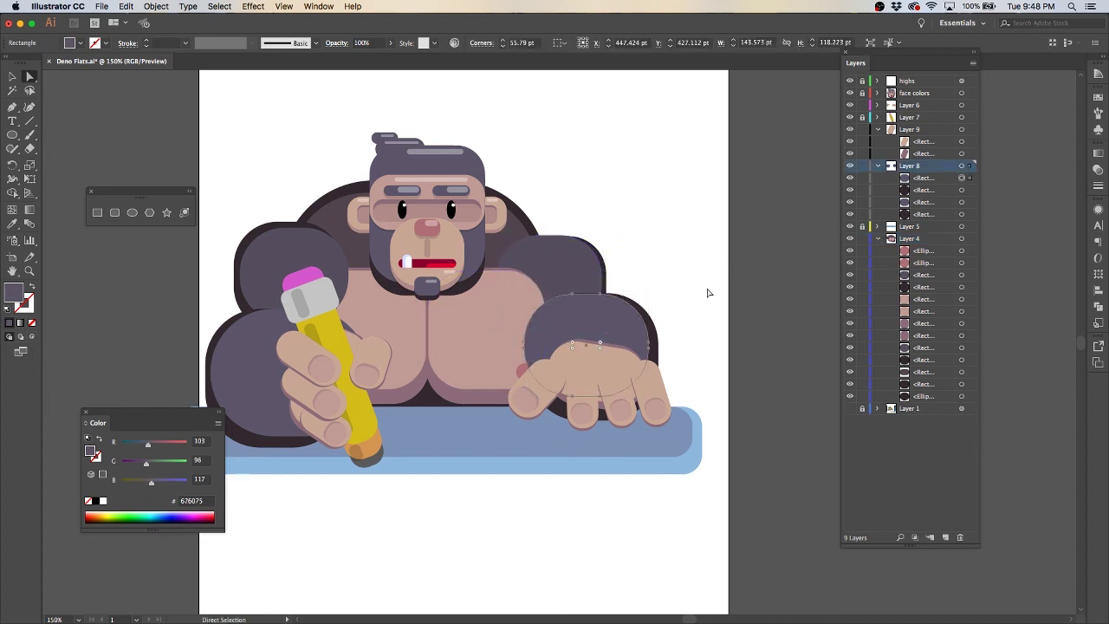
drag(586, 397, 585, 407)
click(708, 332)
click(607, 343)
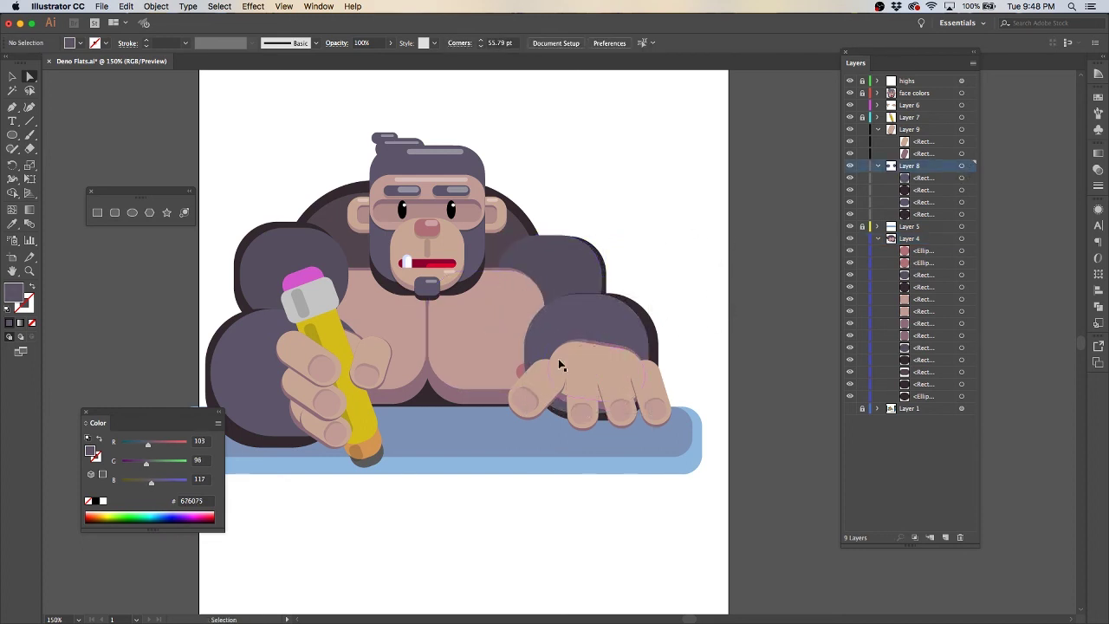
drag(294, 324, 396, 338)
drag(619, 309, 771, 434)
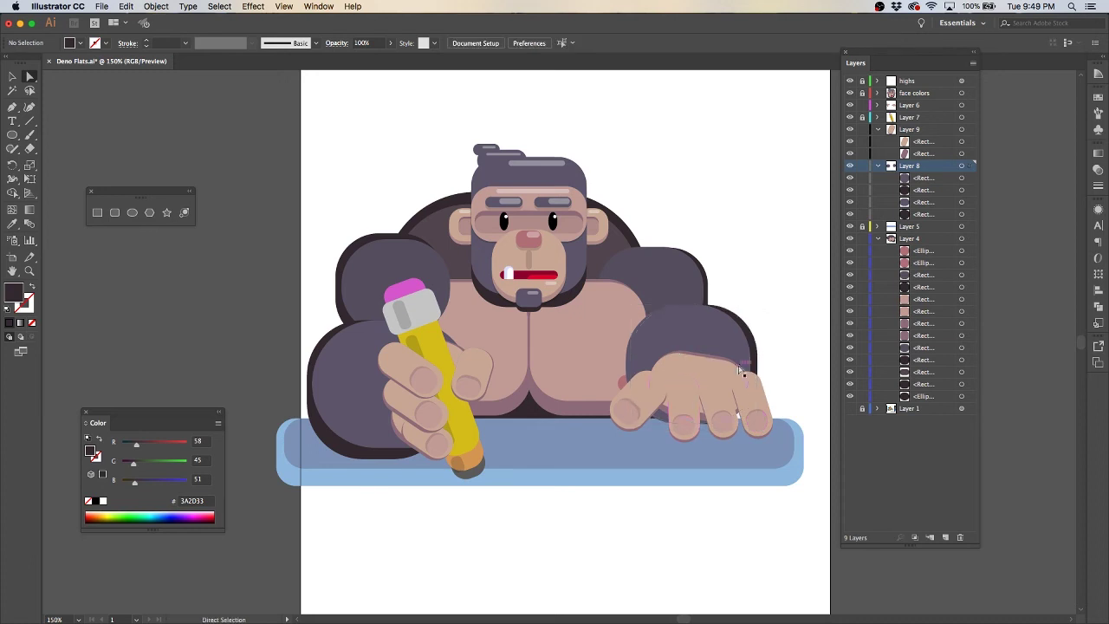
drag(779, 352, 879, 340)
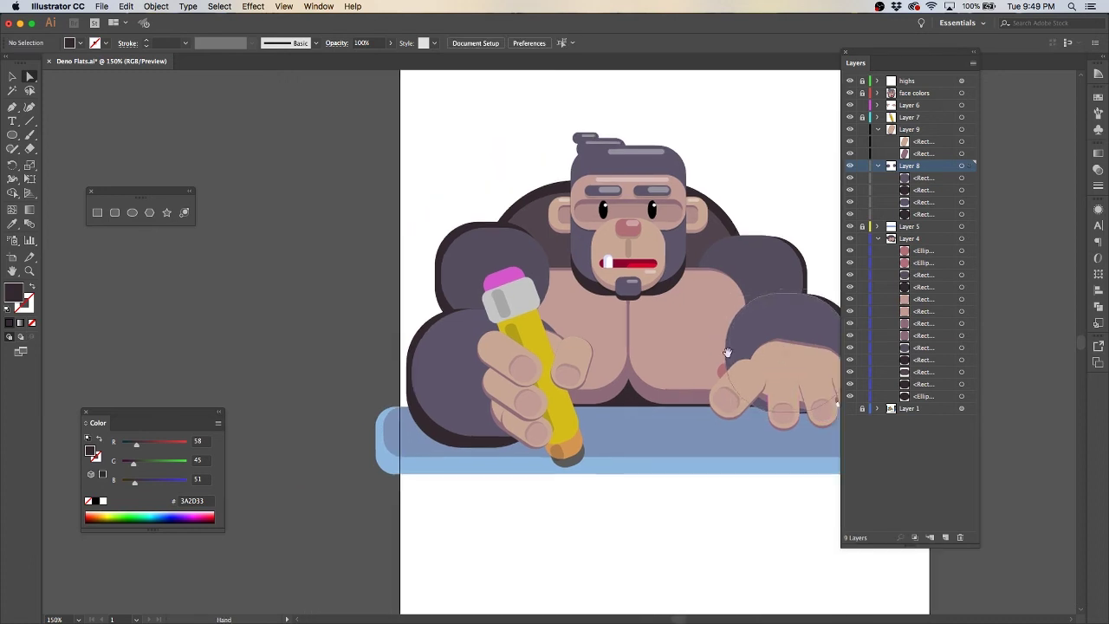
Resize the left shoulder rectangle behind the pencil hand
click(433, 364)
key(v)
drag(409, 440, 371, 445)
scroll(371, 445, up, 3)
key(a)
click(269, 345)
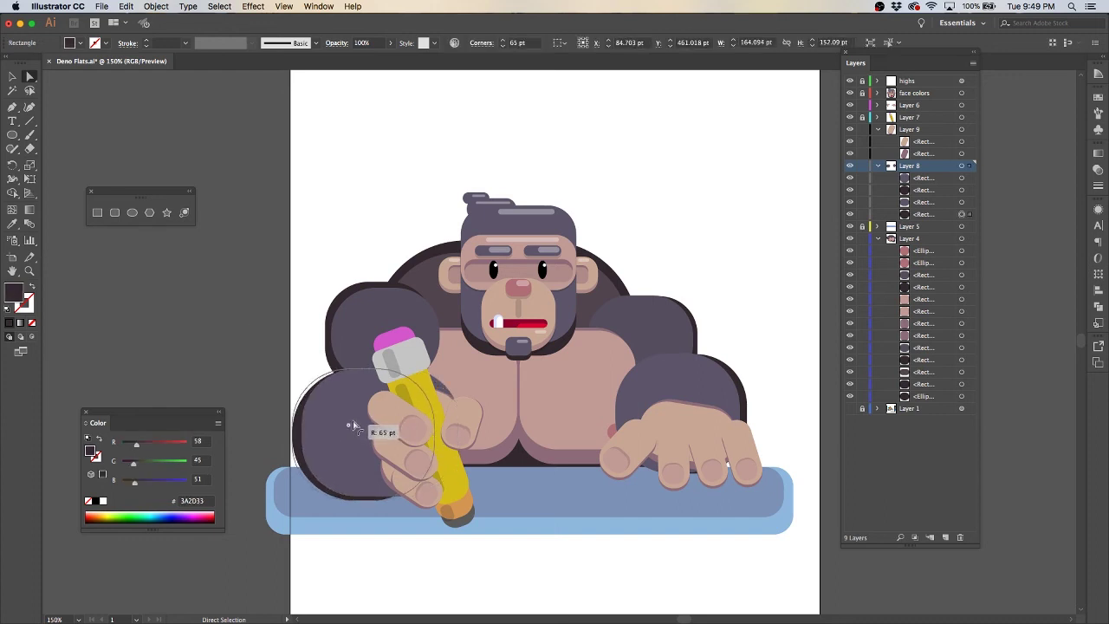
Round the upper-left shoulder rectangle's corners to 65 pt
click(394, 319)
drag(394, 319, 374, 330)
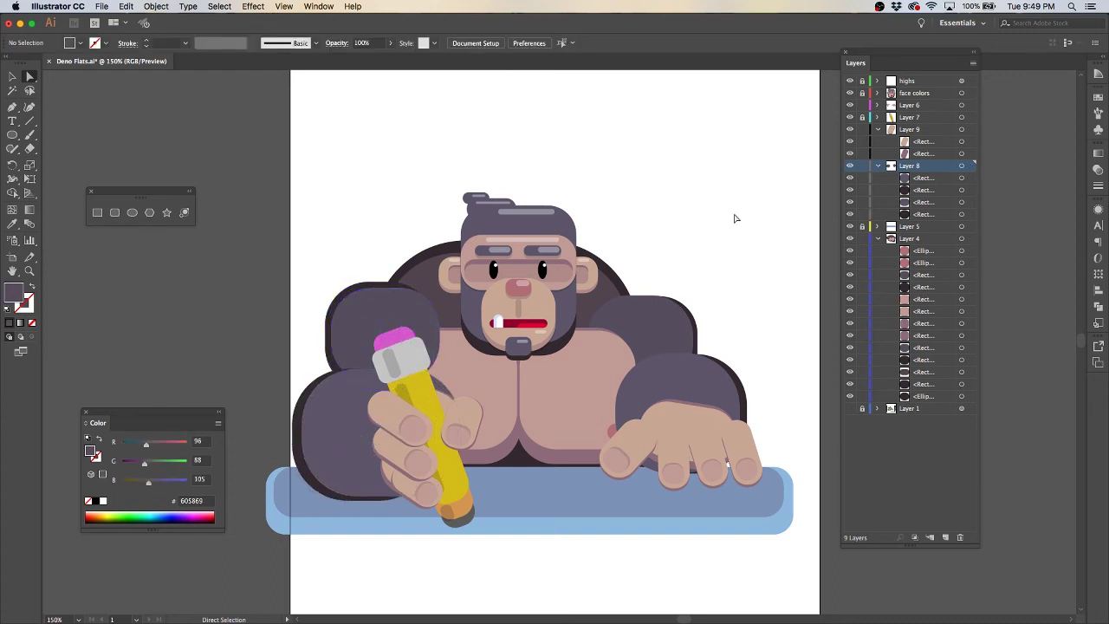
key(alt+super+bracketleft)
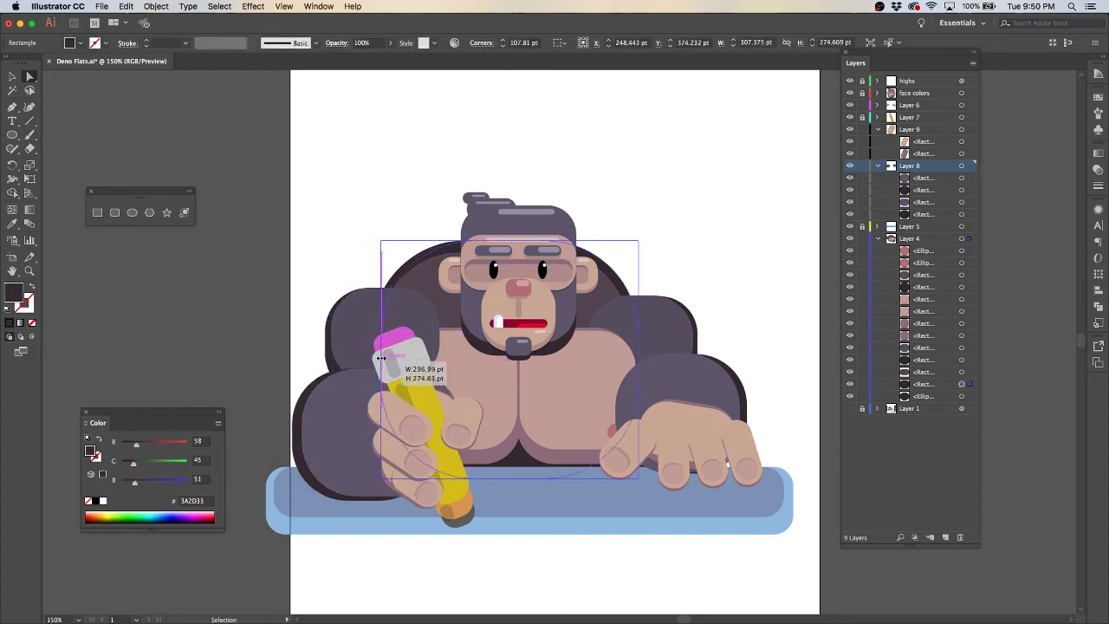
Check the shapes behind both hands and undo a trial enlargement of the round back shape
click(707, 230)
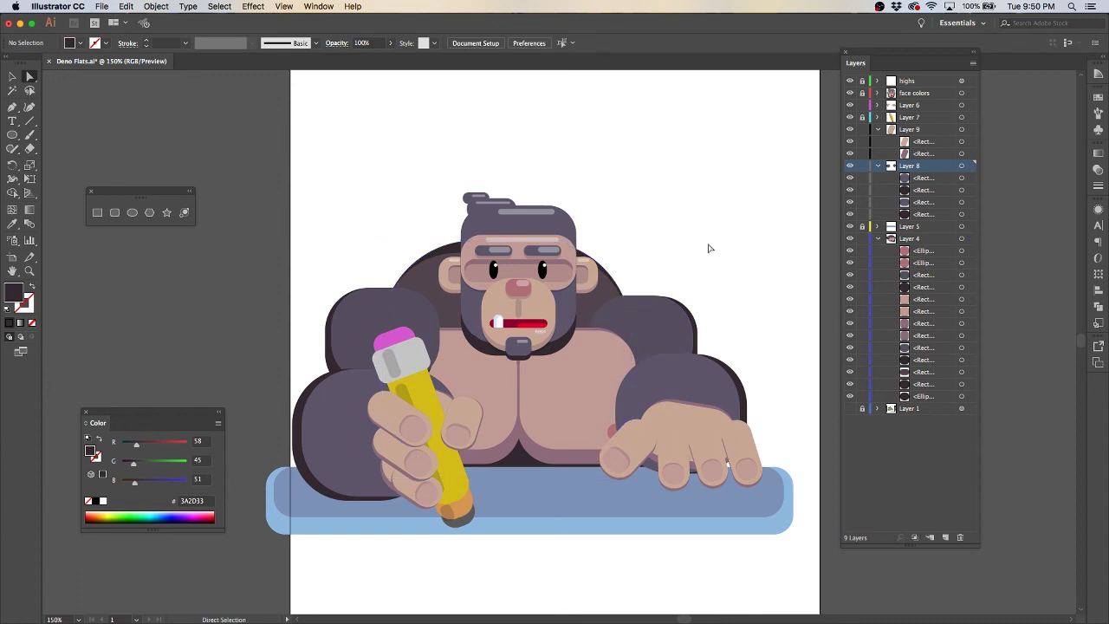
click(395, 354)
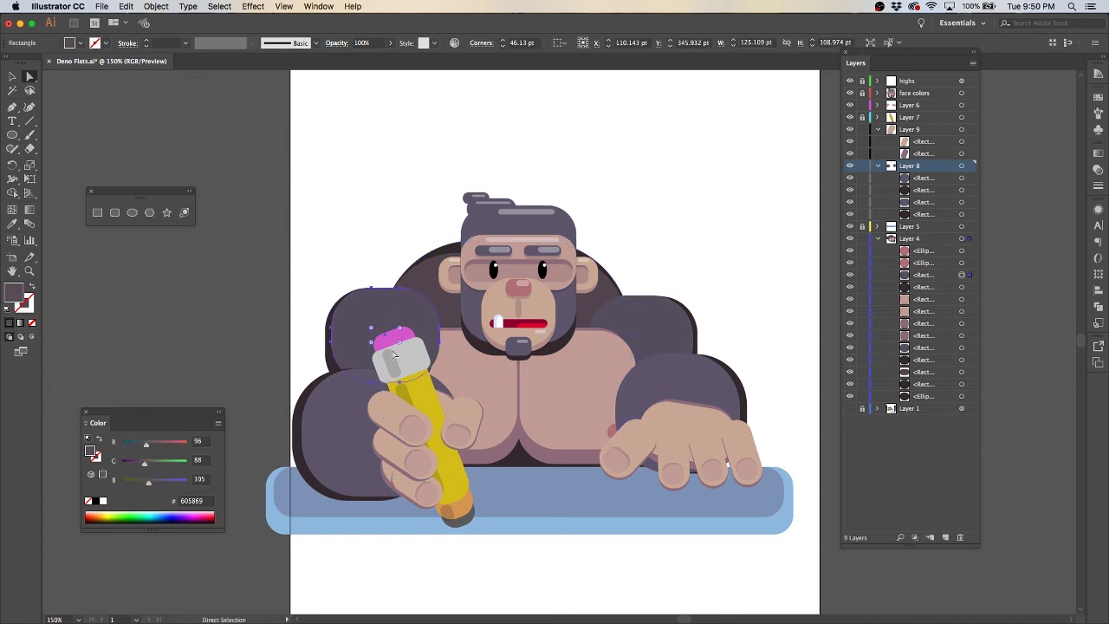
click(782, 352)
click(368, 359)
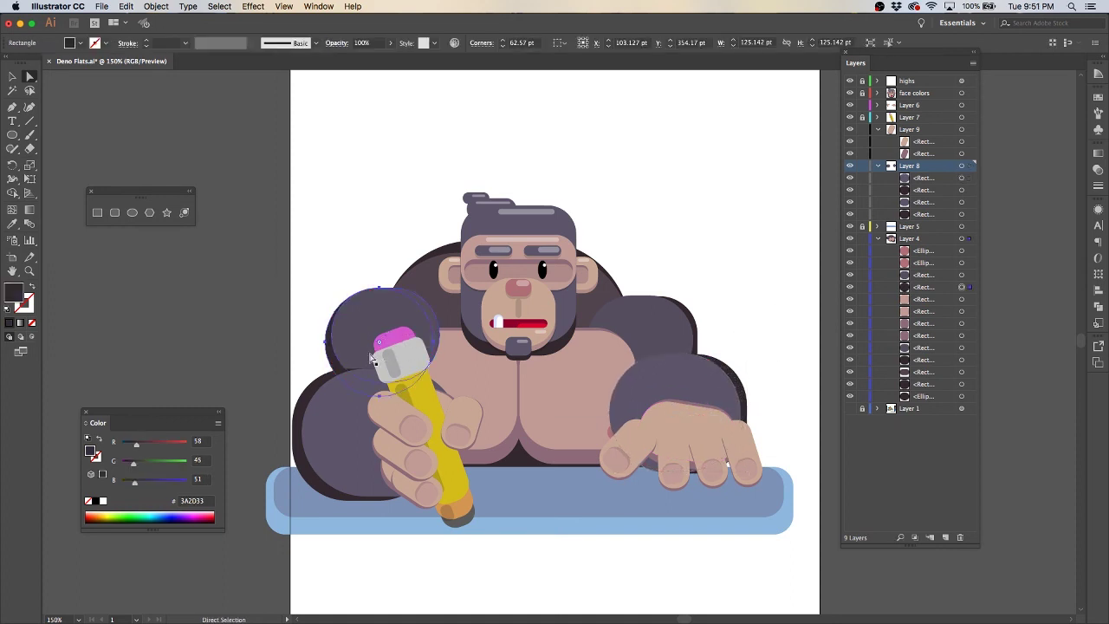
click(762, 337)
click(693, 407)
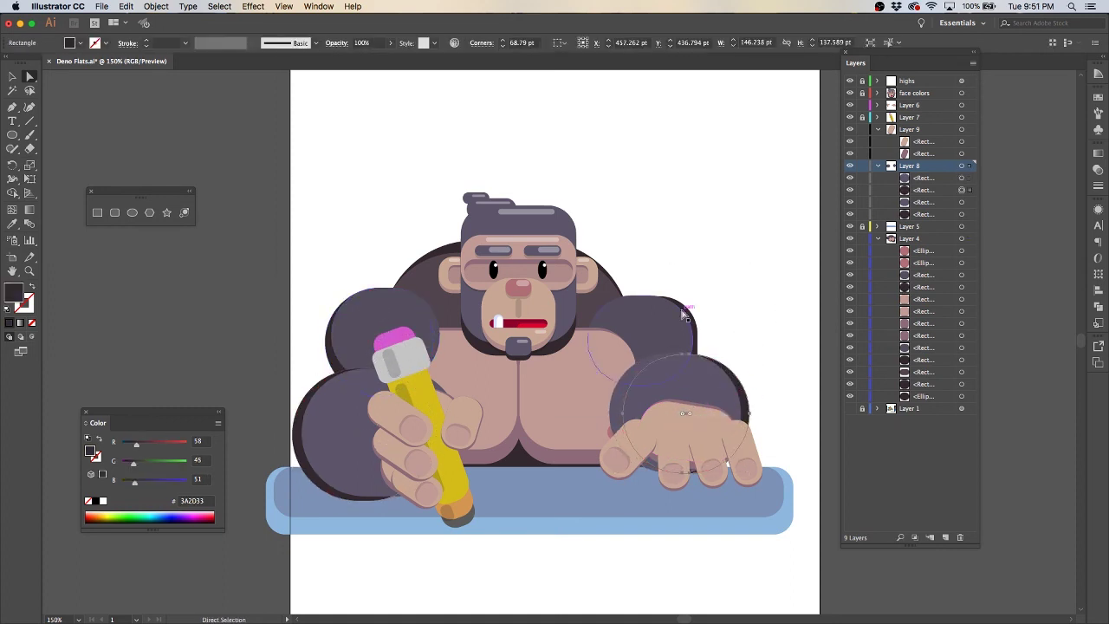
drag(733, 349, 654, 357)
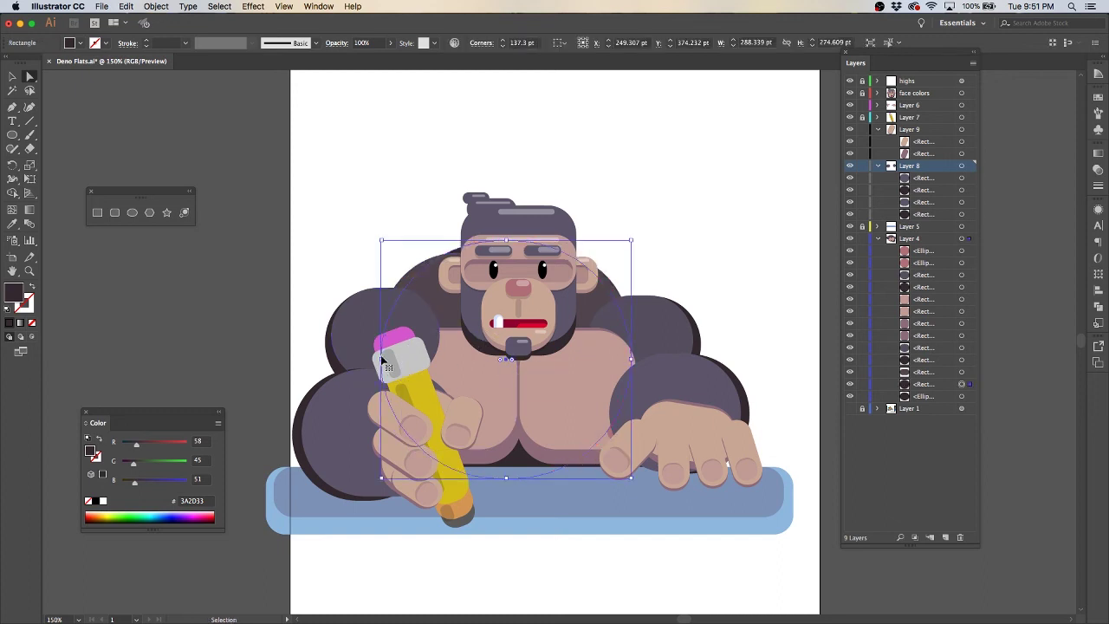
key(ctrl+z)
click(742, 274)
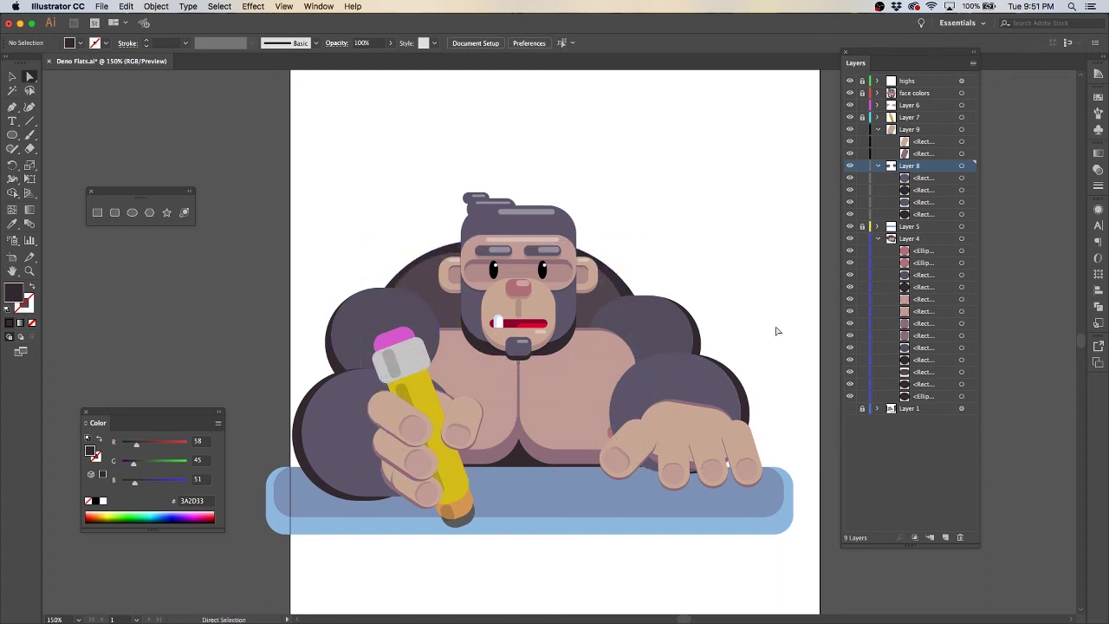
Make the blue desk rectangle slightly taller
click(607, 498)
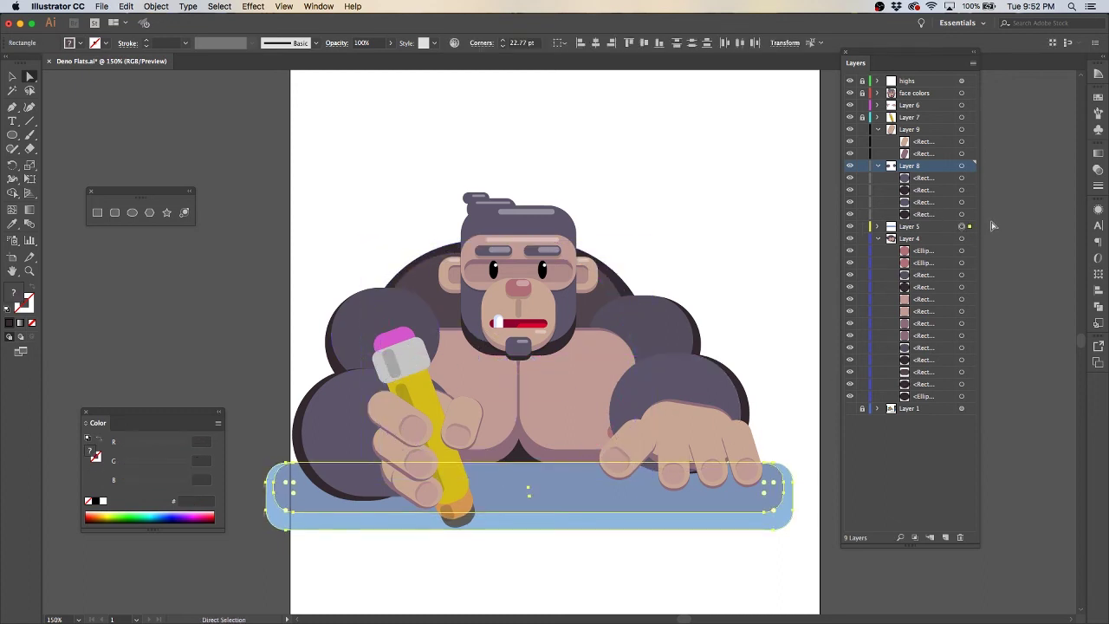
click(535, 530)
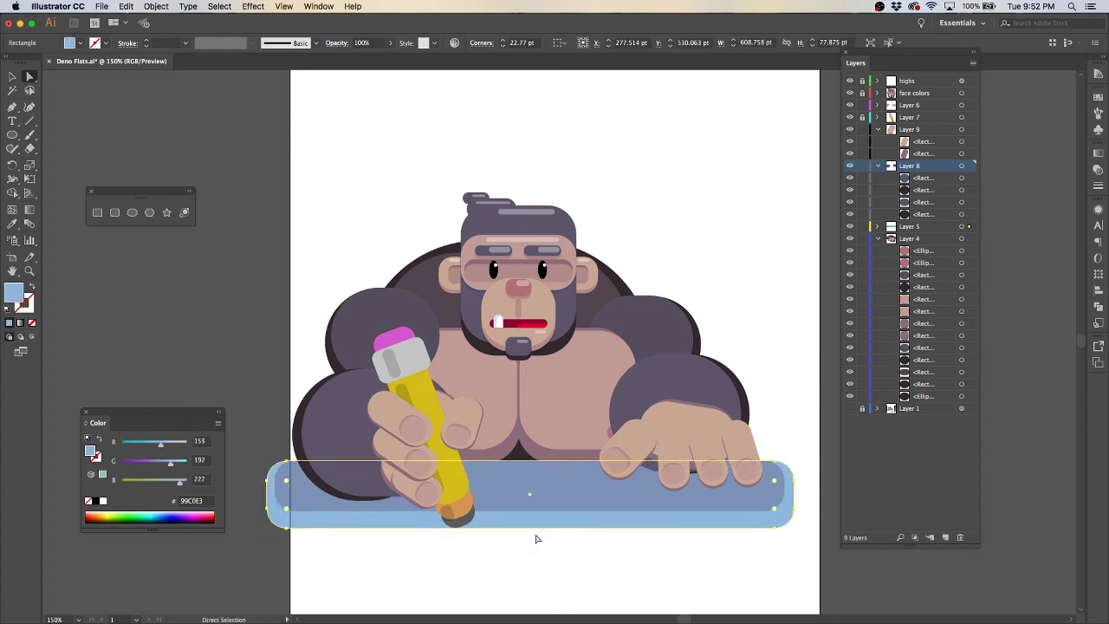
click(709, 227)
Recolour the right hand's fingers to match the palm skin tone C8A59F
key(ctrl+minus)
click(598, 406)
key(ctrl+plus)
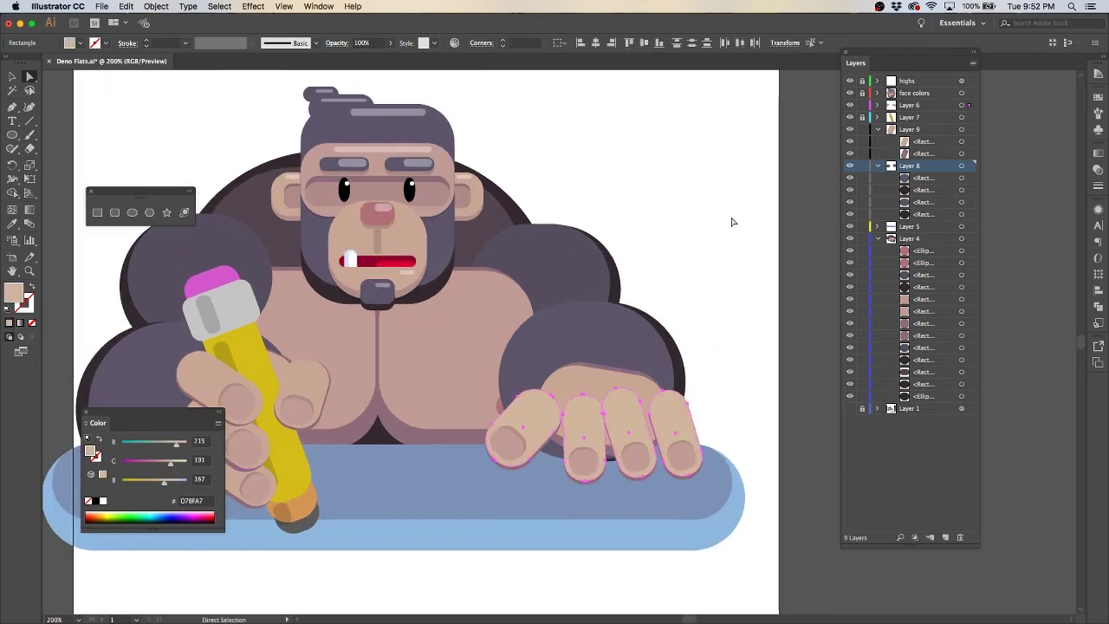
key(ctrl+z)
click(416, 346)
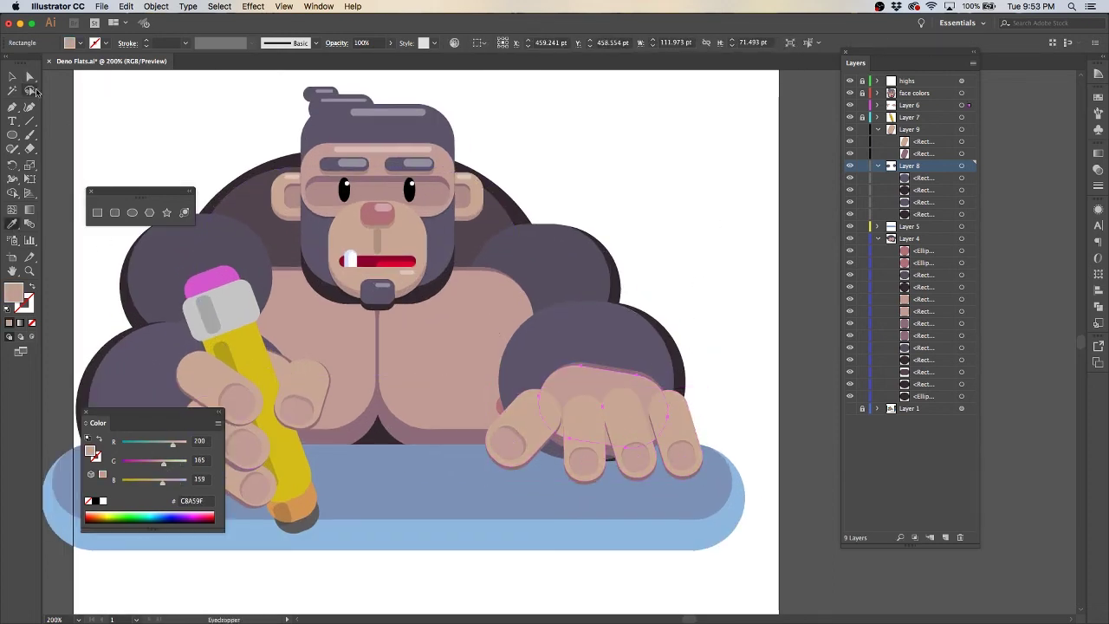
scroll(692, 177, left, 3)
scroll(692, 177, down, 2)
click(623, 349)
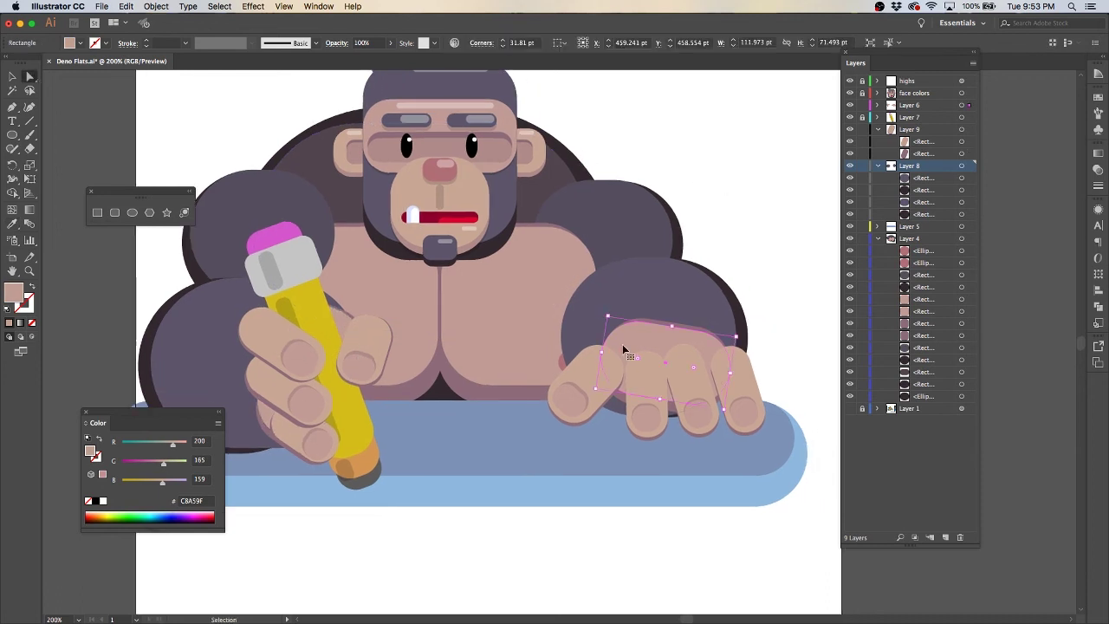
click(772, 267)
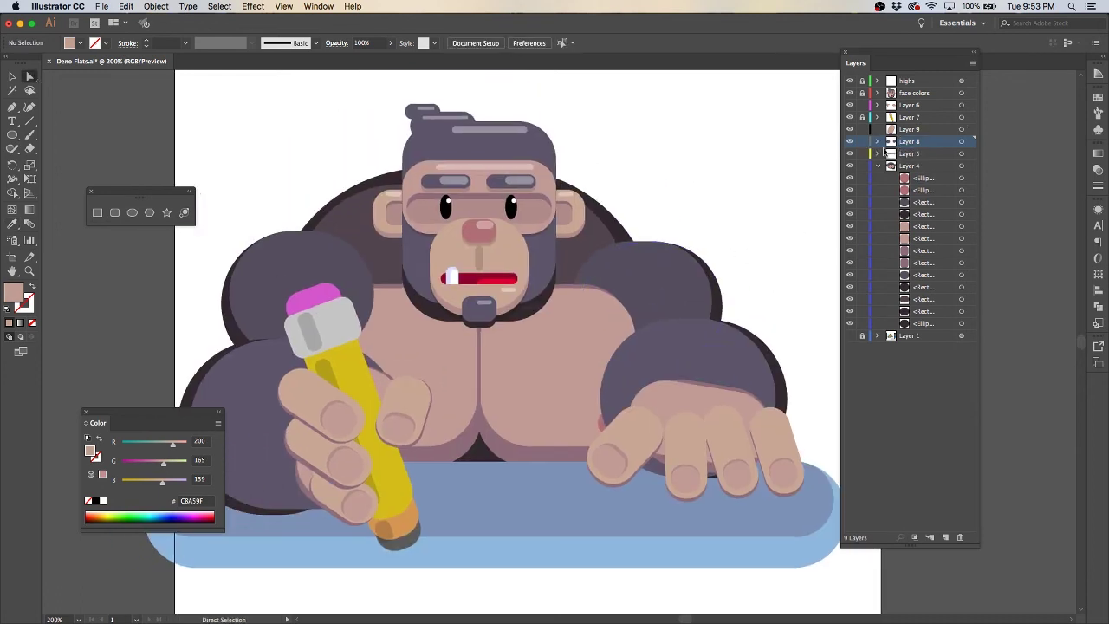
Draw a curved highlight arc on the left arm with no fill and a 6 pt stroke
click(12, 105)
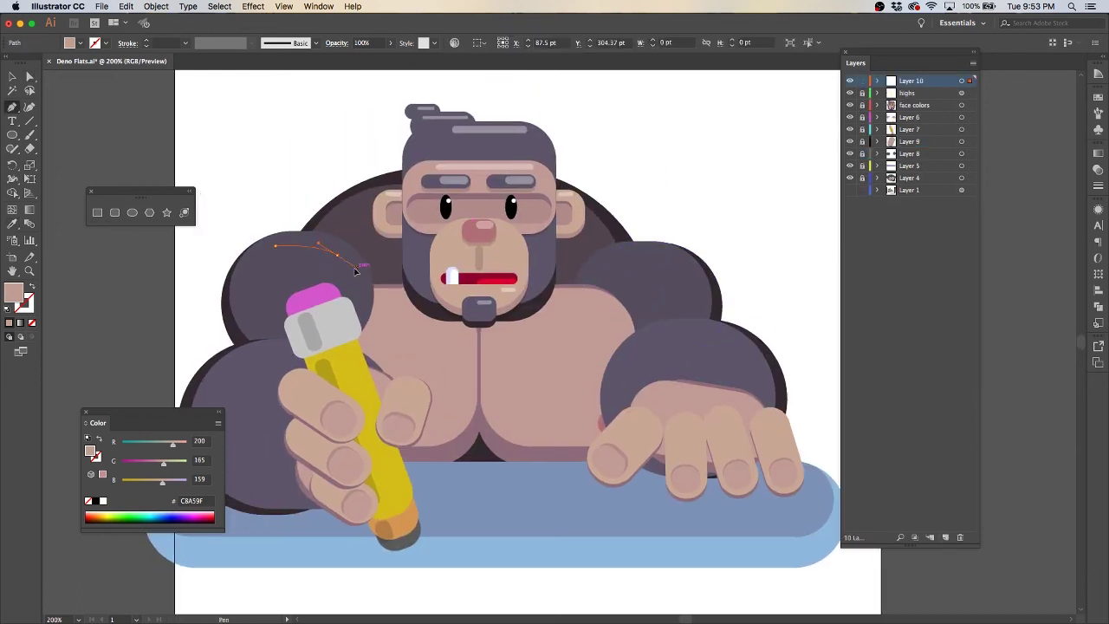
click(276, 246)
click(259, 271)
key(ctrl+F10)
click(340, 410)
click(357, 209)
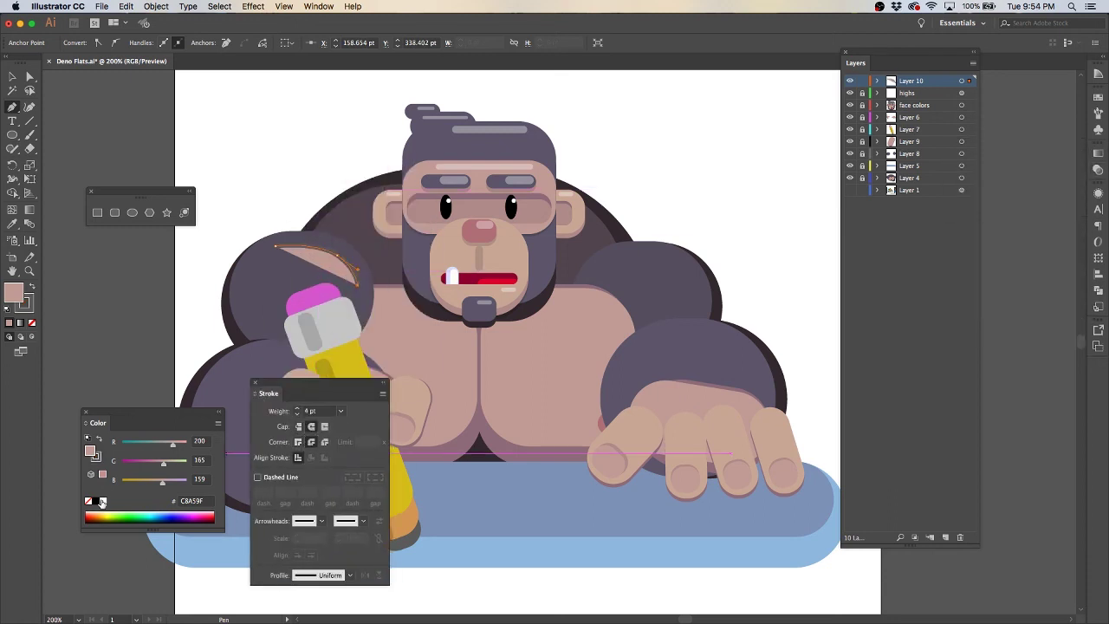
click(89, 501)
click(341, 410)
click(357, 235)
key(a)
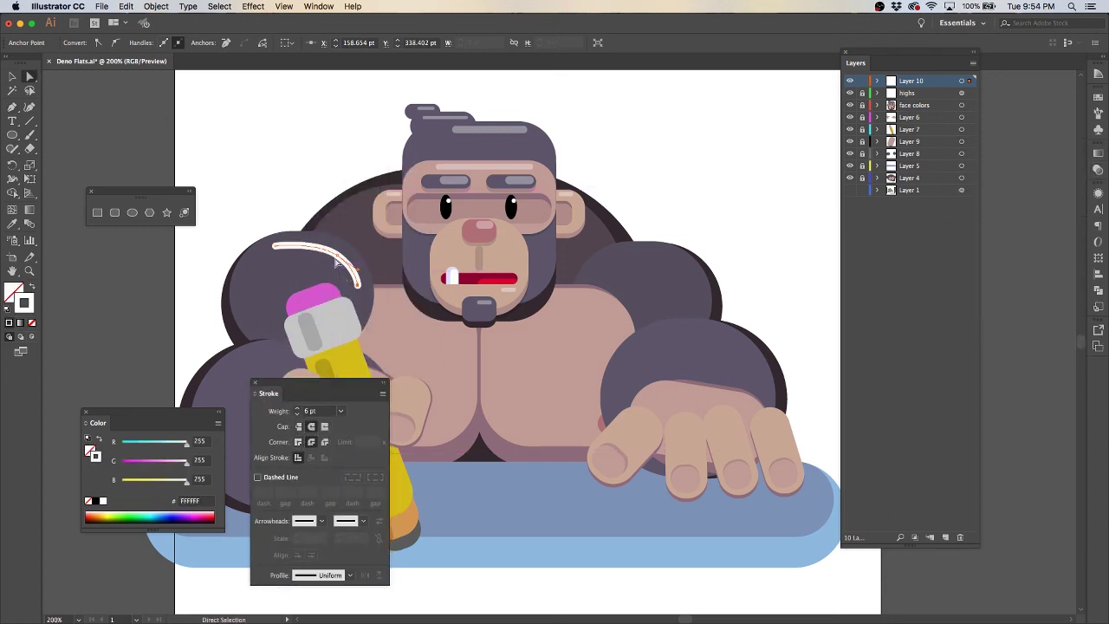
drag(12, 108, 100, 106)
drag(709, 354, 663, 354)
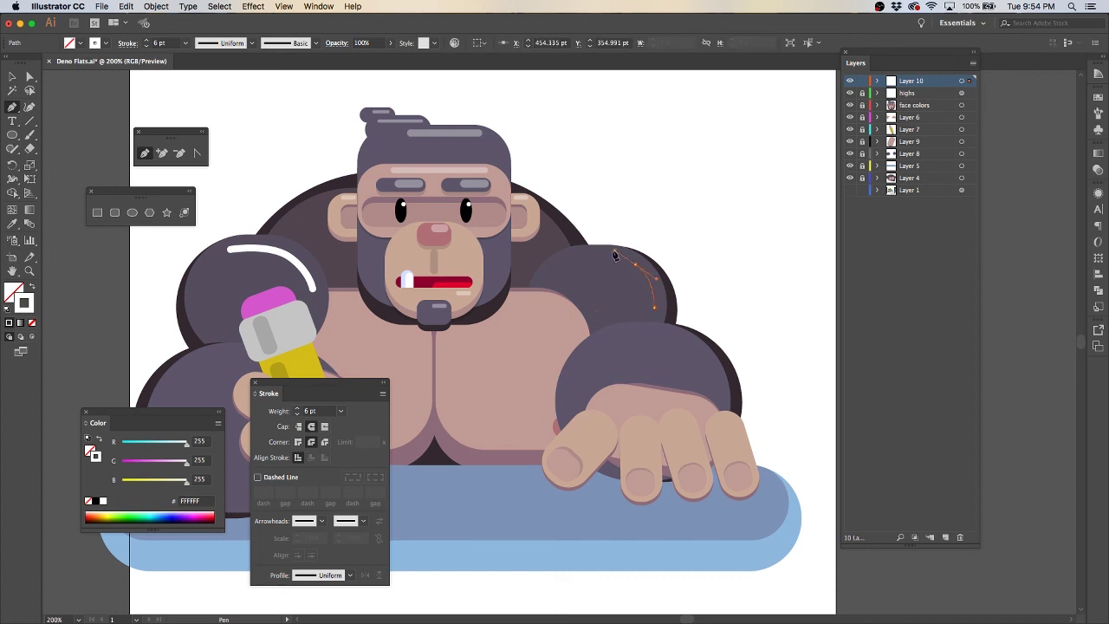
key(Escape)
Add a curved highlight arc on the lower shoulder and adjust its anchors
click(618, 334)
drag(720, 386, 739, 363)
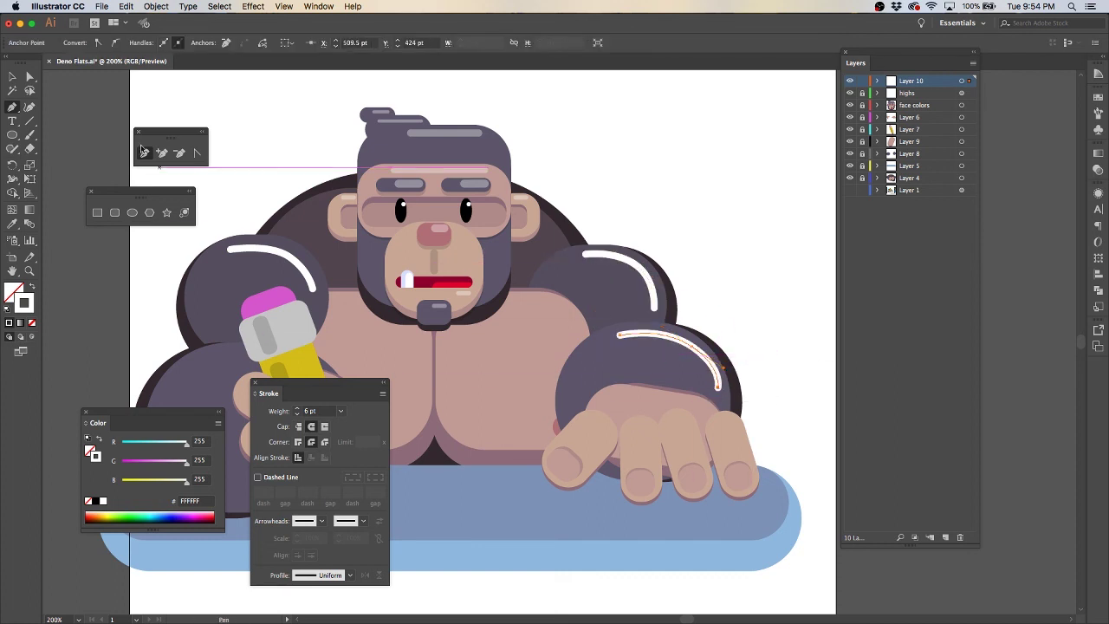
drag(73, 86, 705, 188)
click(708, 195)
scroll(338, 200, down, 3)
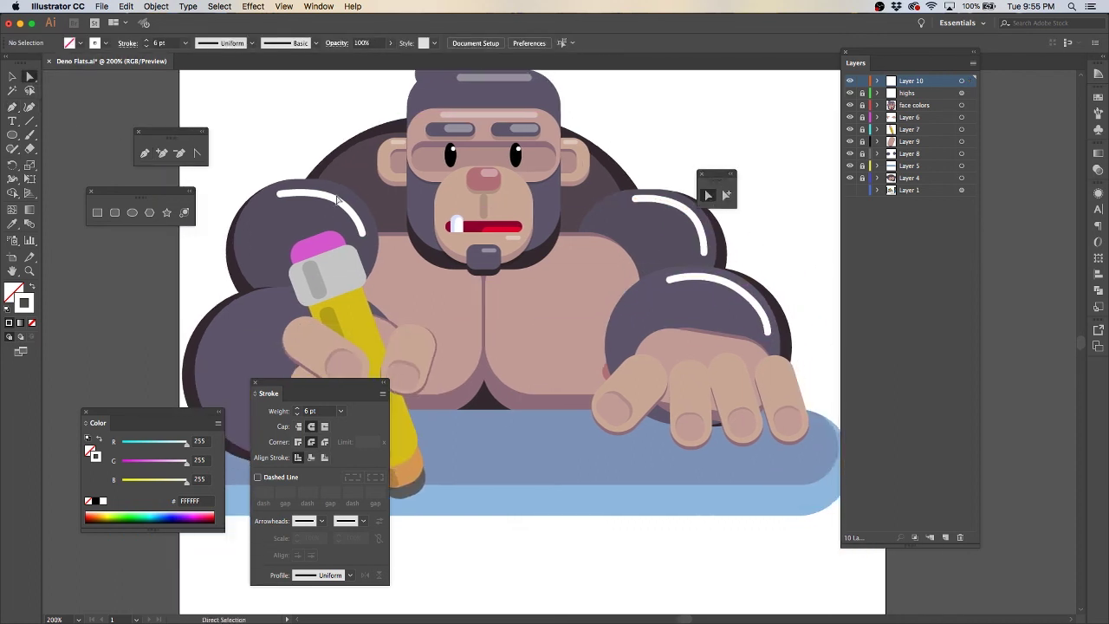
click(338, 200)
scroll(337, 201, down, 3)
Draw highlight strokes along the pencil and across the right side of the chest
key(p)
click(381, 244)
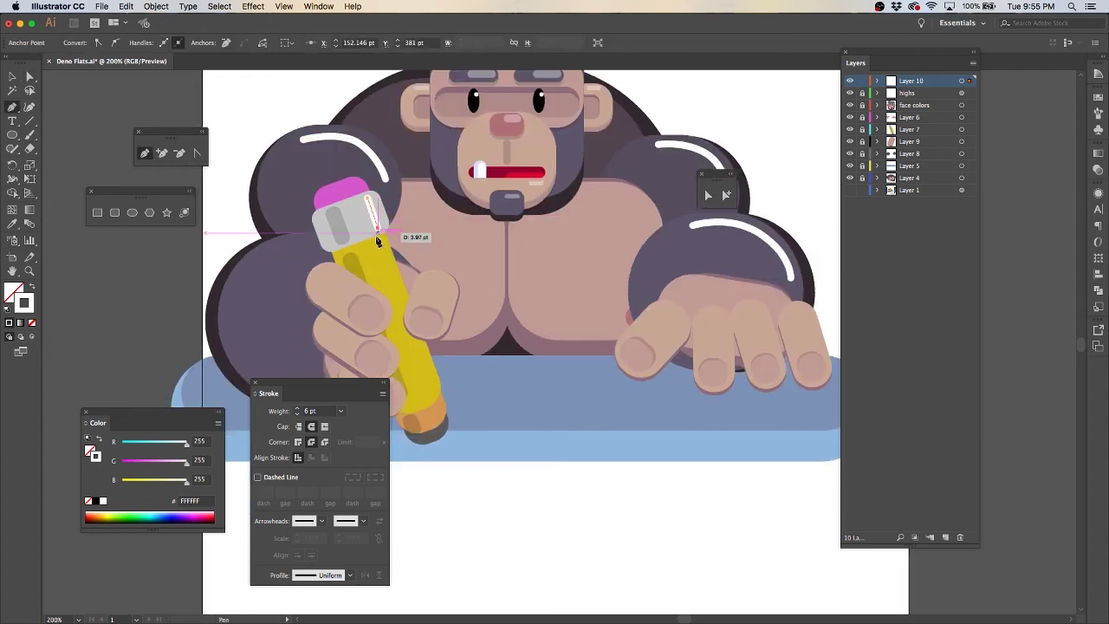
click(401, 300)
scroll(623, 289, up, 4)
click(622, 295)
drag(568, 263, 536, 275)
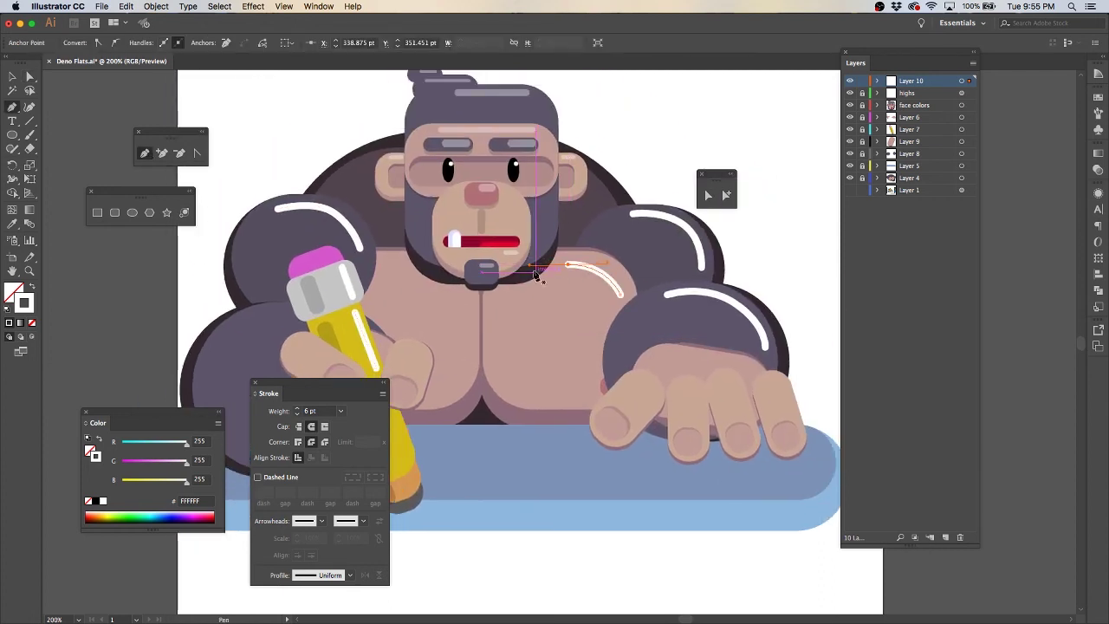
Draw curved highlights over the first two fingers of the right hand
click(585, 383)
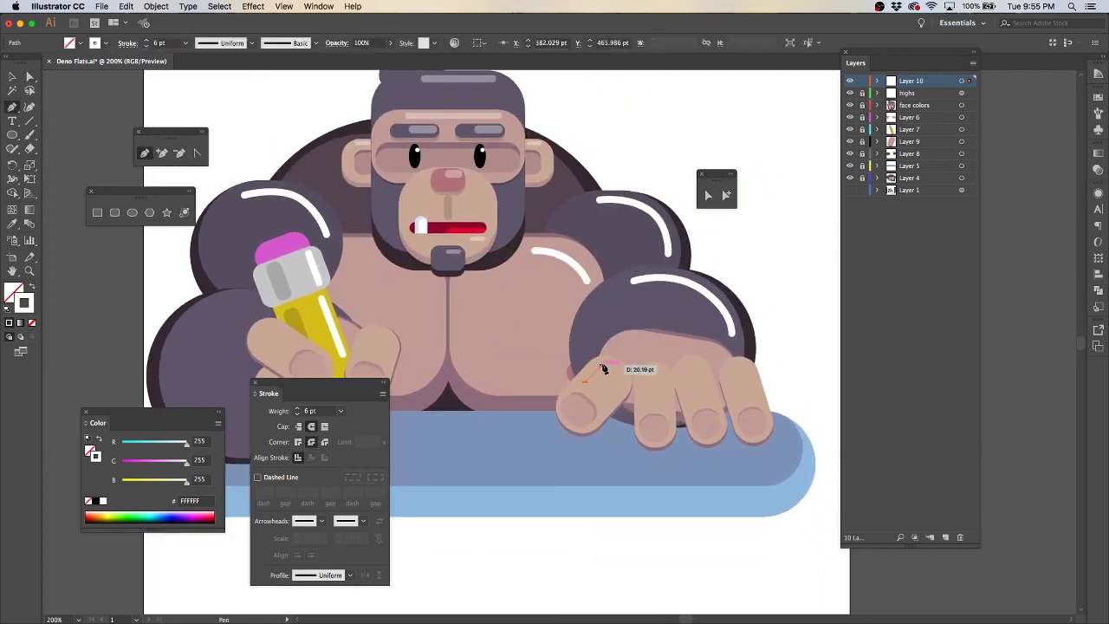
scroll(629, 374, up, 5)
drag(622, 380, 662, 367)
scroll(587, 267, right, 3)
scroll(587, 268, down, 1)
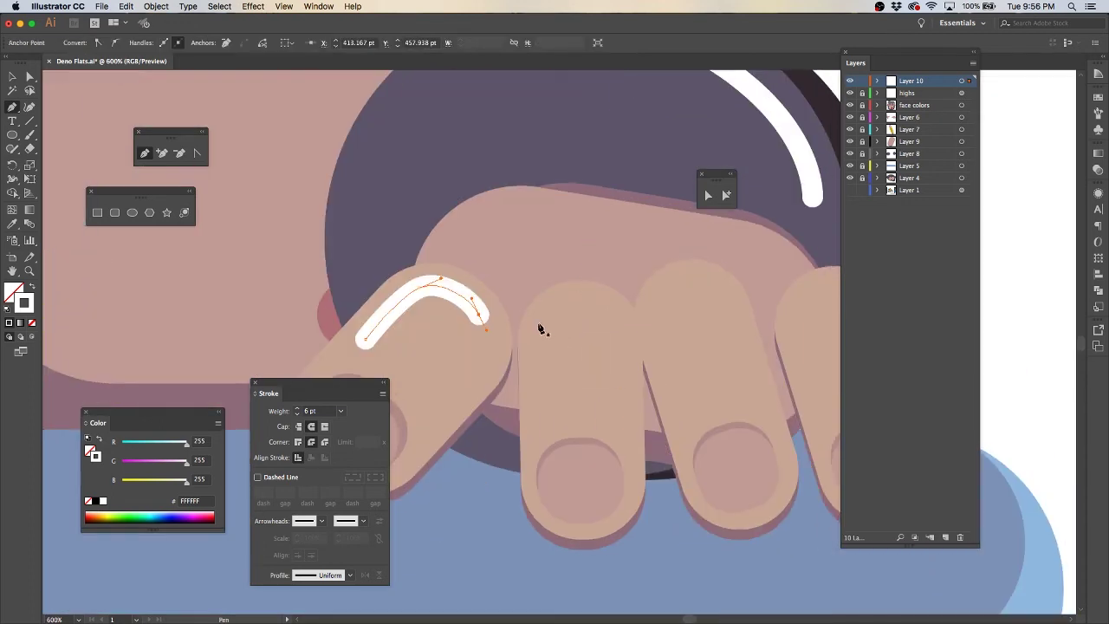
click(537, 328)
mouse_move(625, 341)
mouse_down()
mouse_move(656, 352)
mouse_move(673, 293)
mouse_up()
scroll(649, 218, right, 3)
Add highlights on the third and fourth fingers
key(a)
key(p)
click(539, 327)
scroll(656, 352, right, 3)
click(535, 303)
scroll(555, 346, down, 5)
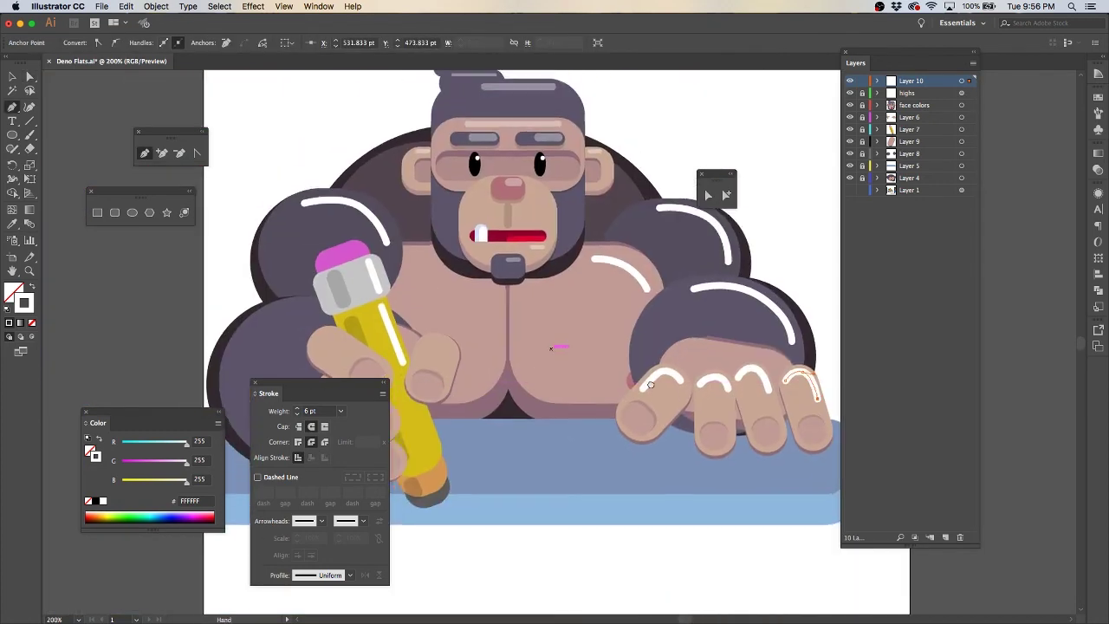
scroll(706, 292, up, 5)
Draw curved highlights around the fingertips of the pencil hand
click(716, 293)
drag(712, 242, 681, 237)
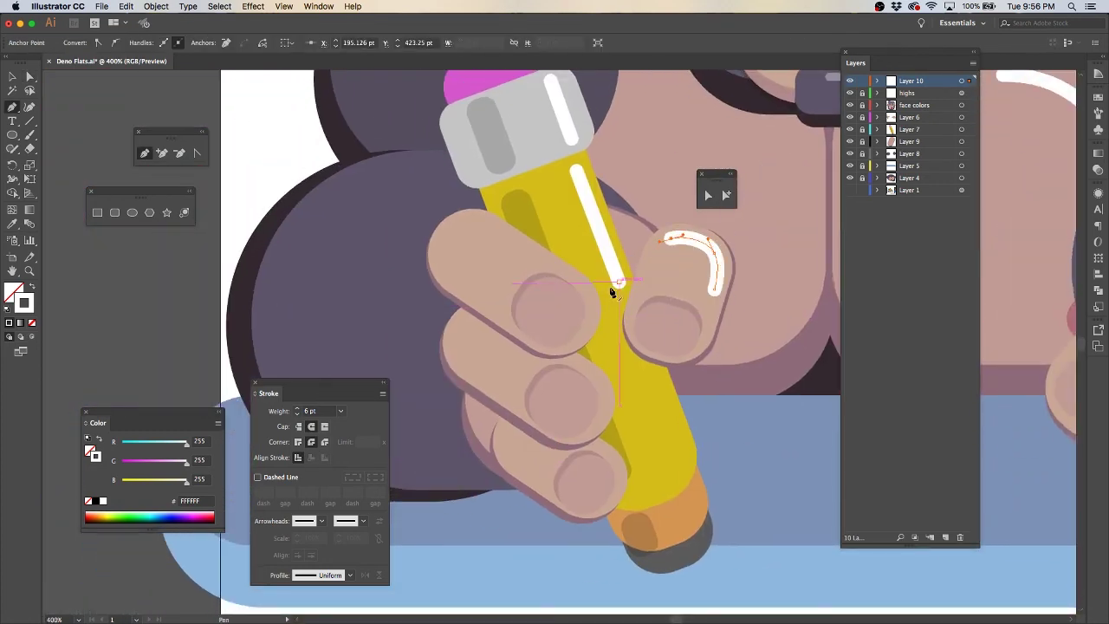
click(526, 256)
drag(467, 224, 454, 232)
scroll(601, 390, down, 5)
Enlarge the gorilla's nose and shift it upward, then zoom out to the whole artboard
key(a)
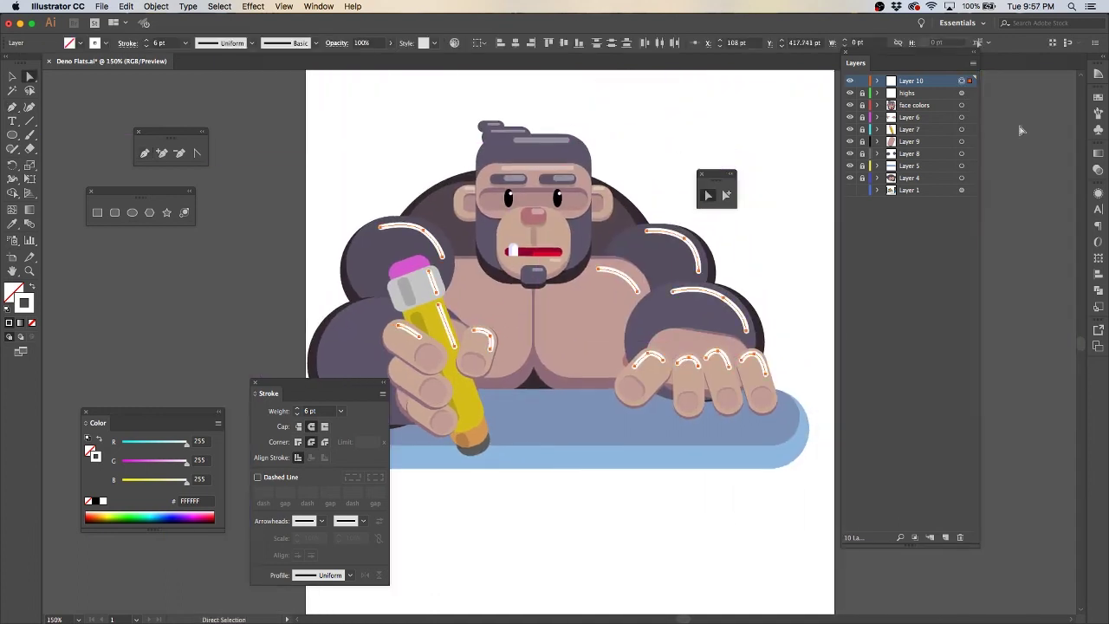
click(1023, 268)
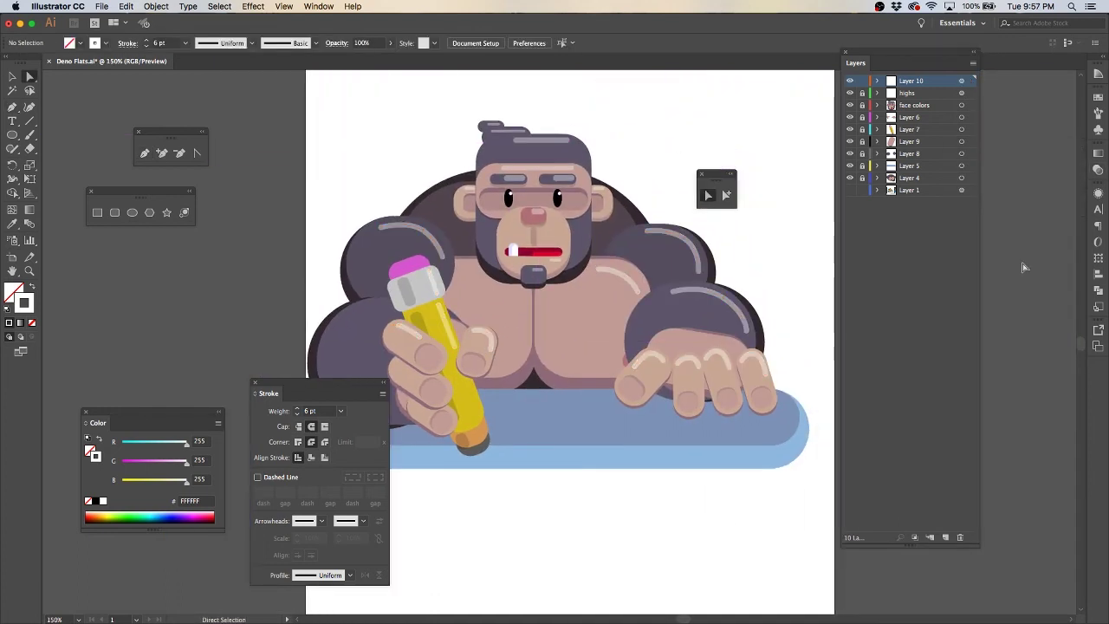
scroll(322, 292, down, 3)
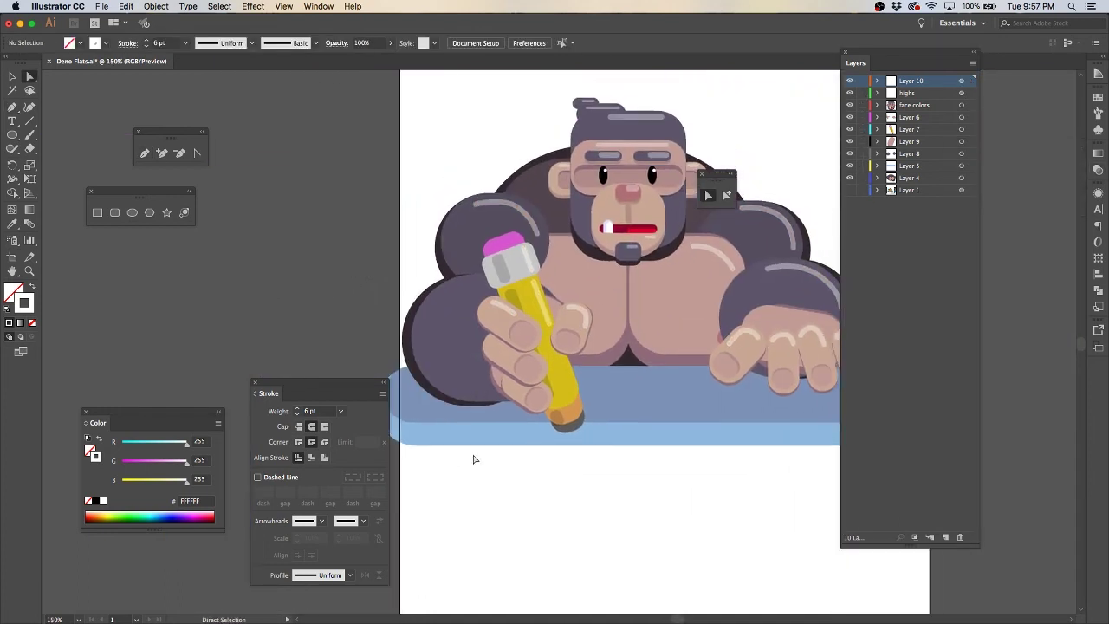
scroll(440, 461, up, 2)
scroll(488, 470, up, 5)
click(552, 260)
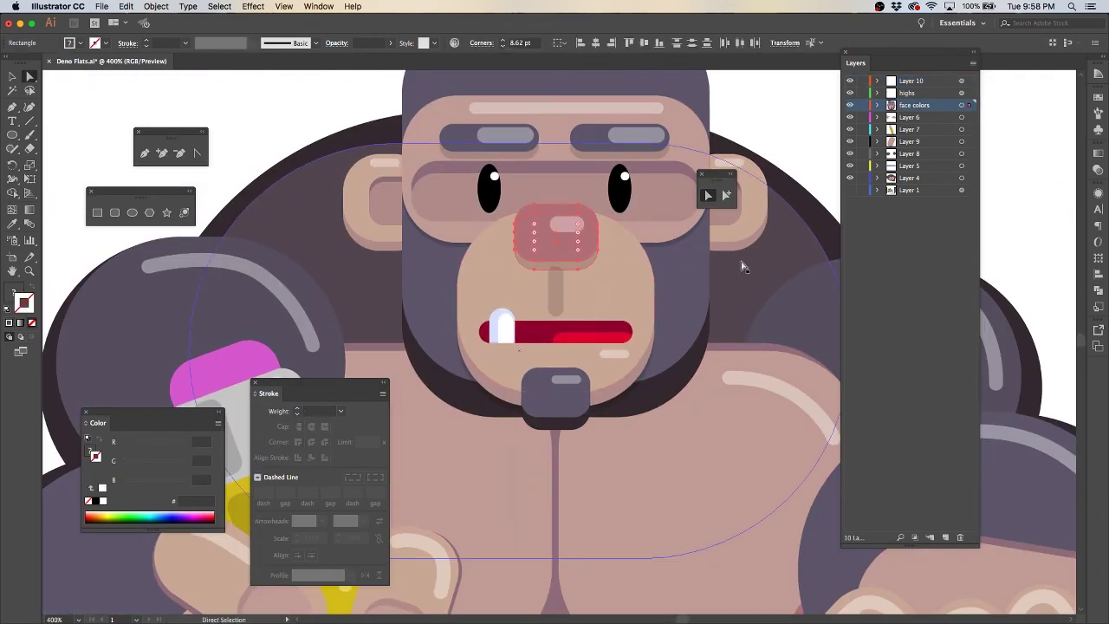
drag(573, 265, 569, 232)
key(ctrl+shift+a)
key(ctrl+minus)
key(ctrl+minus)
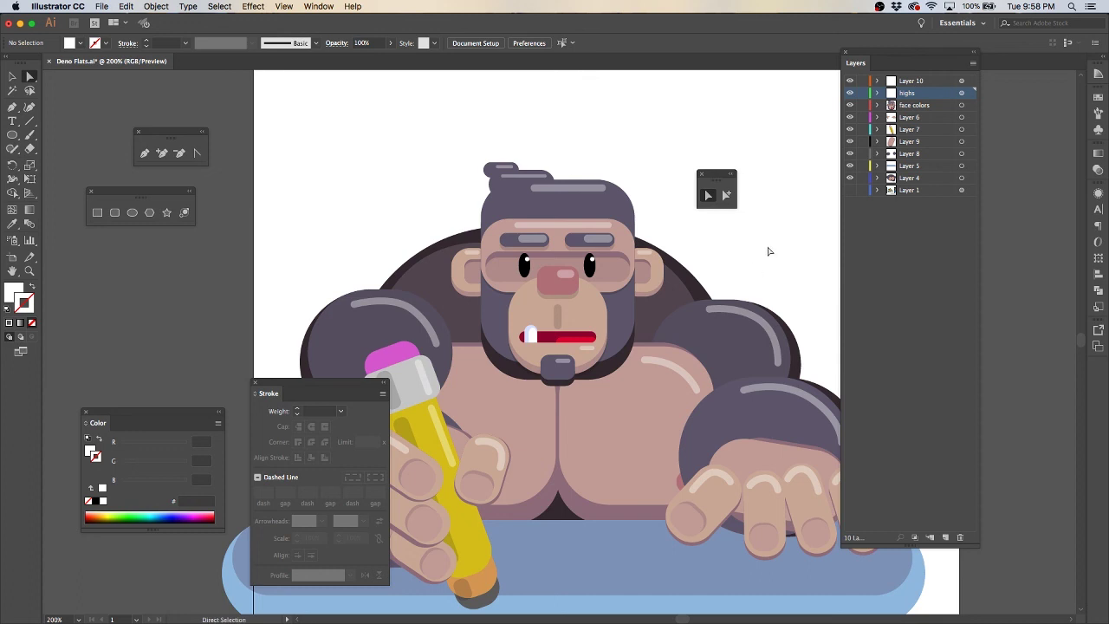
key(ctrl+minus)
key(ctrl+minus)
key(ctrl+minus)
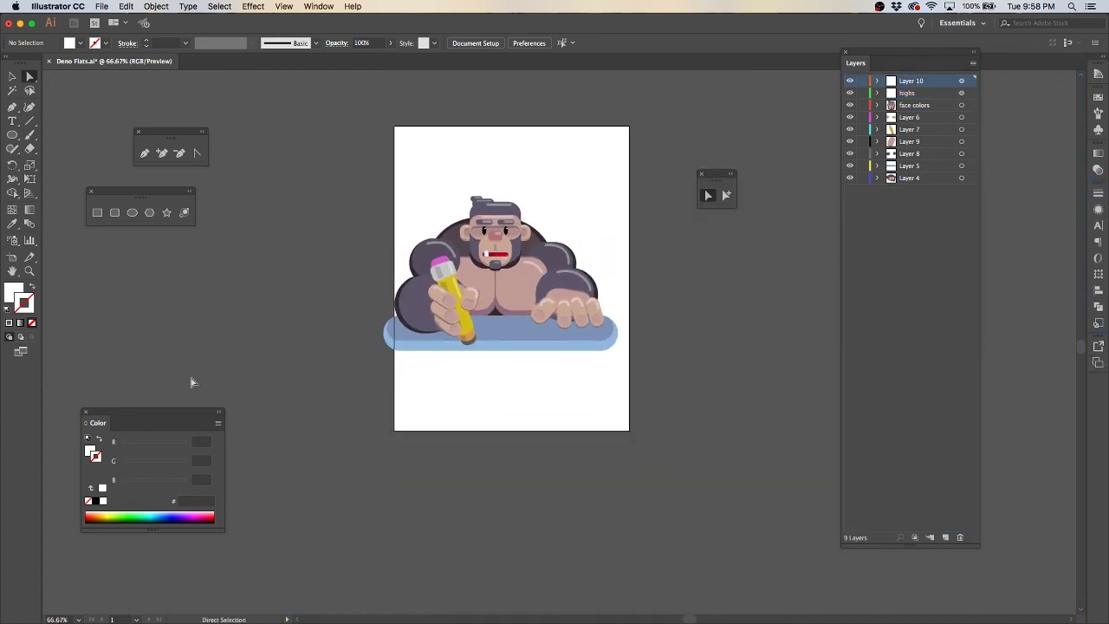
Hide the panels, show rulers, and make the artboard near-square in Artboard Options
key(F6)
key(F7)
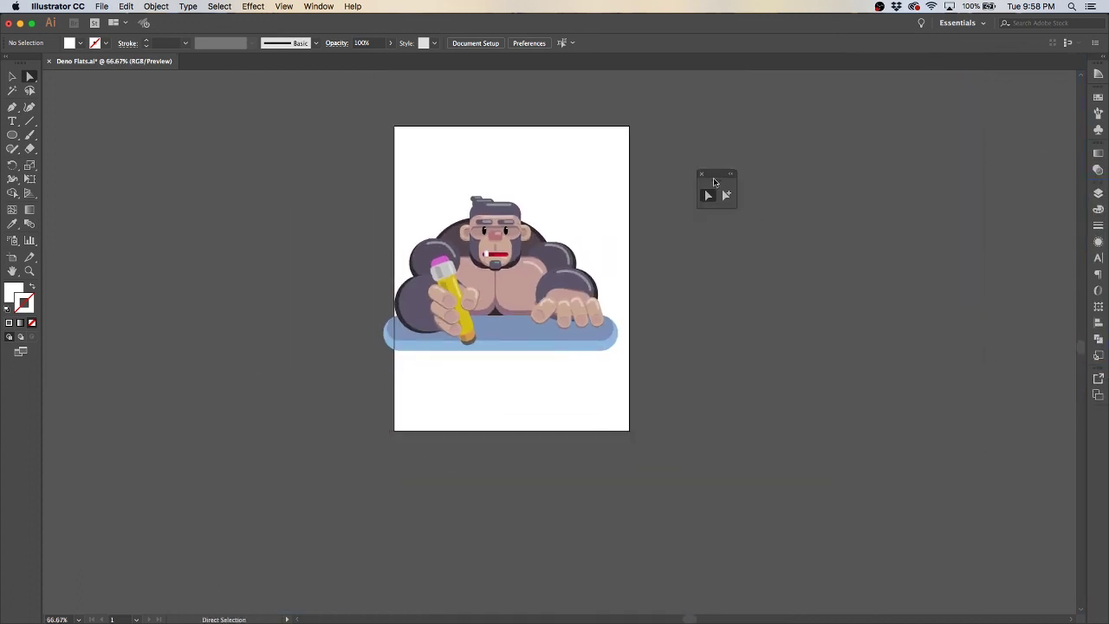
key(v)
key(ctrl+a)
key(ctrl+shift+a)
click(283, 6)
click(459, 252)
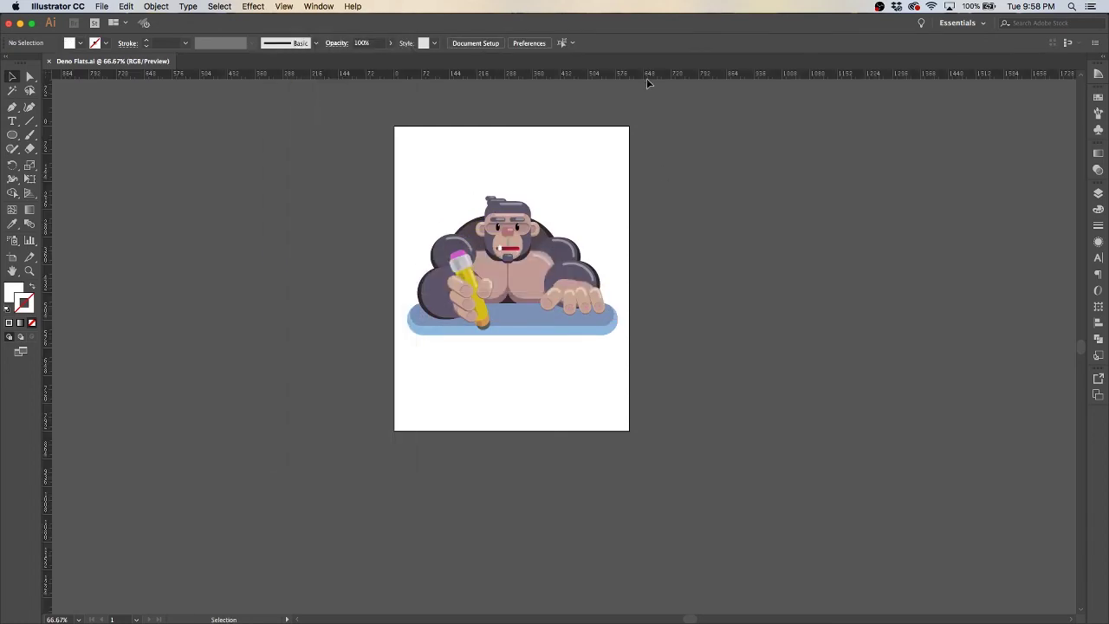
double_click(13, 256)
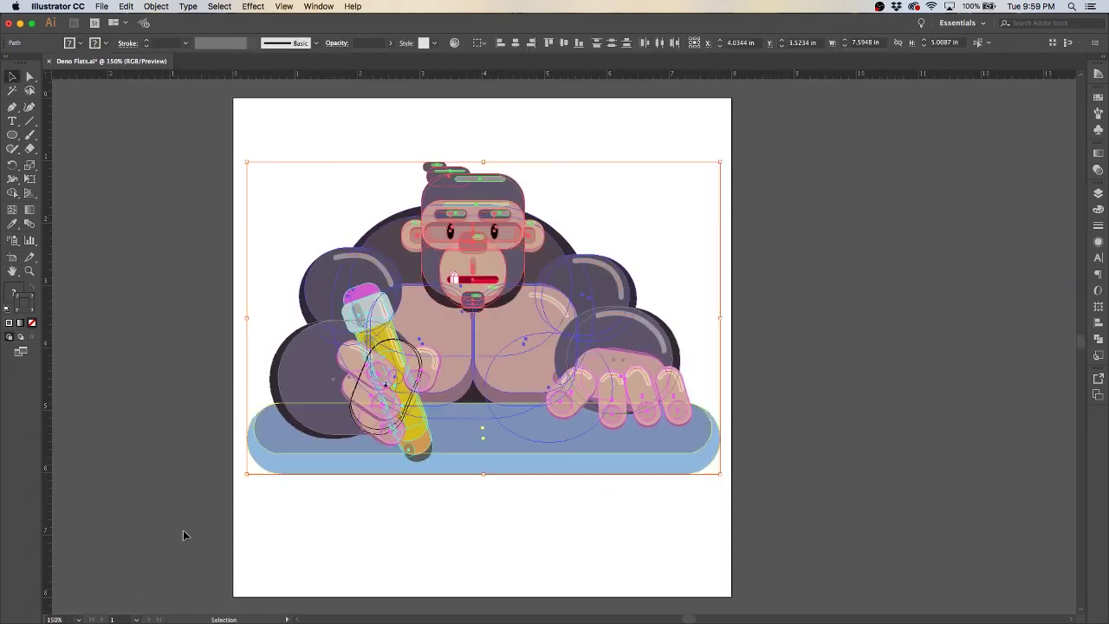
Remove a stray text object below the desk and start a Pen path for the letter D
key(t)
click(659, 498)
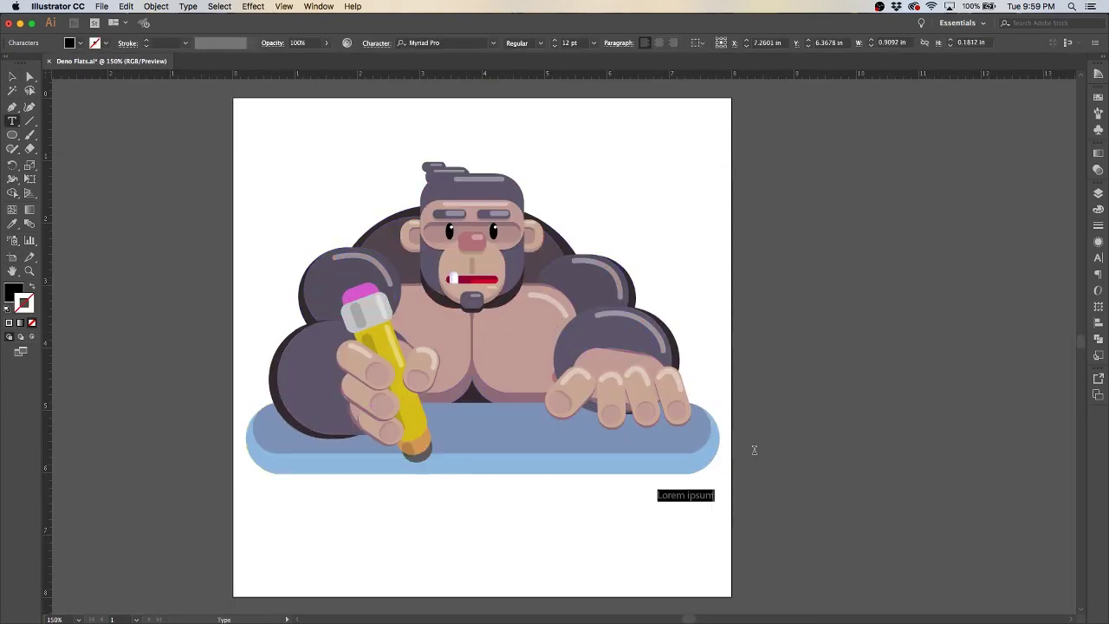
key(Escape)
key(ctrl+equal)
key(ctrl+equal)
key(ctrl+equal)
key(Delete)
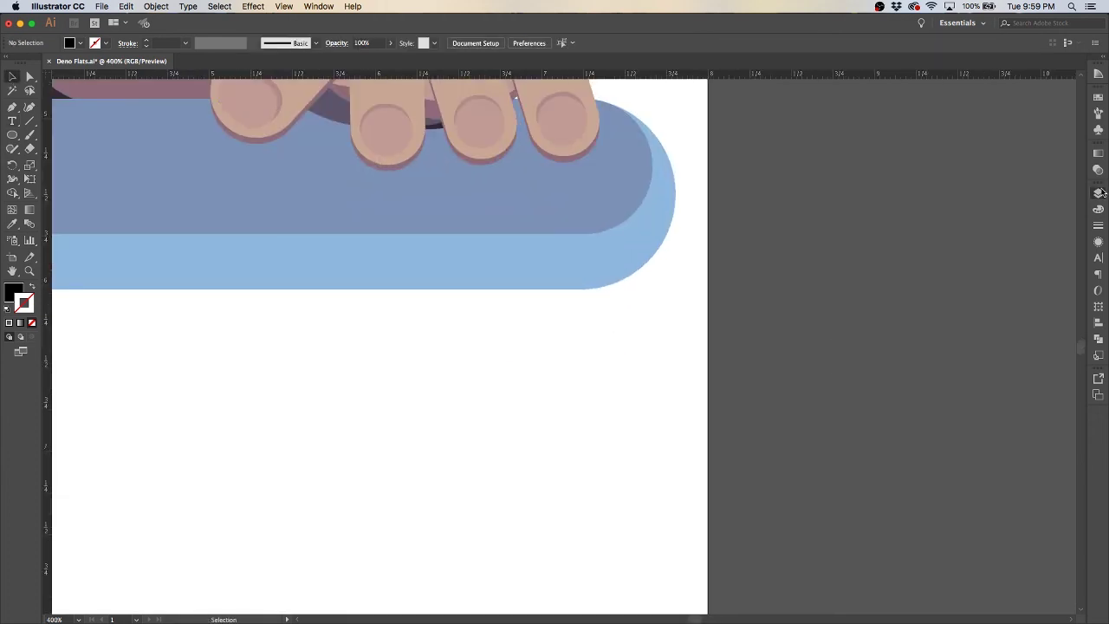
key(F7)
key(F7)
key(p)
click(471, 370)
Finish the curved letter D as an unfilled outline path
click(449, 319)
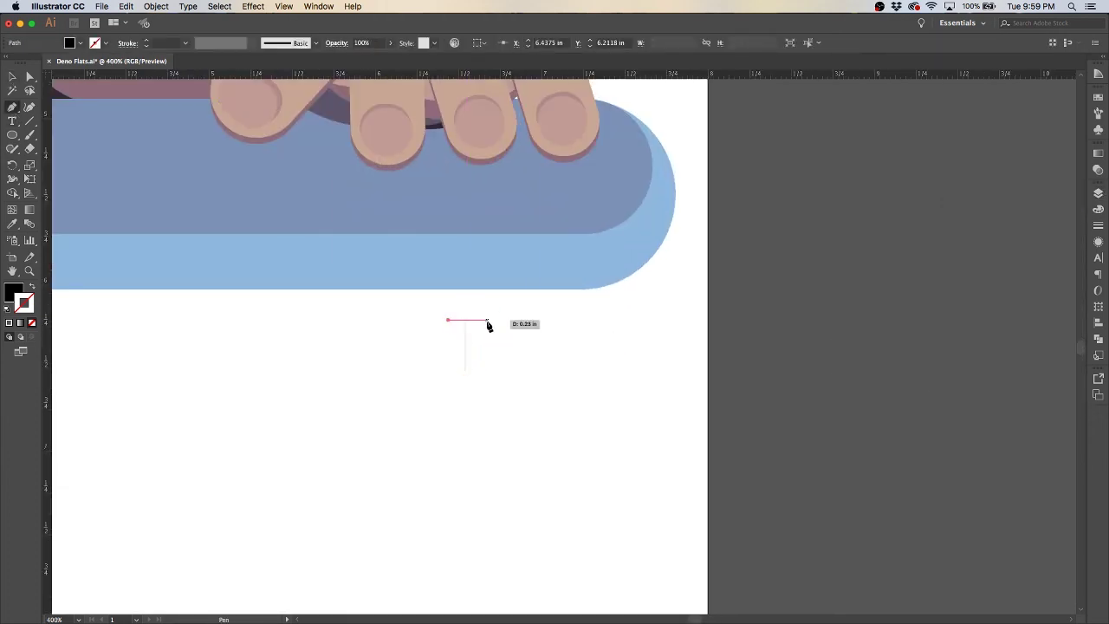
click(493, 325)
drag(473, 371, 447, 372)
key(F6)
key(shift+x)
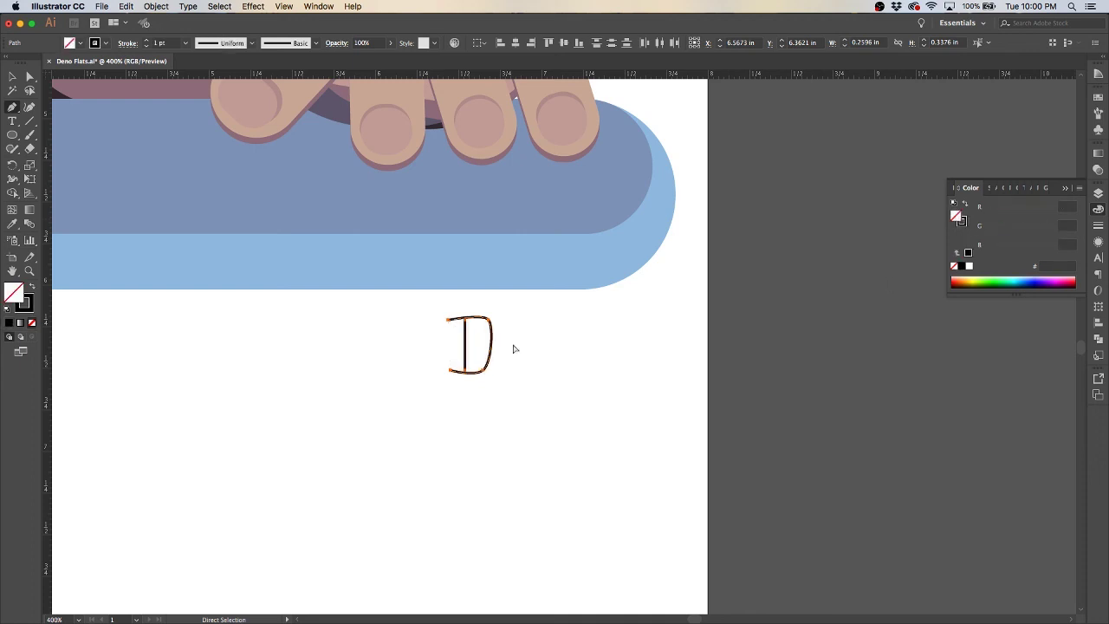
key(F6)
key(ctrl+shift+a)
Draw the letter T and a vertical stroke for the M
click(505, 320)
click(547, 320)
click(523, 370)
click(559, 320)
click(559, 370)
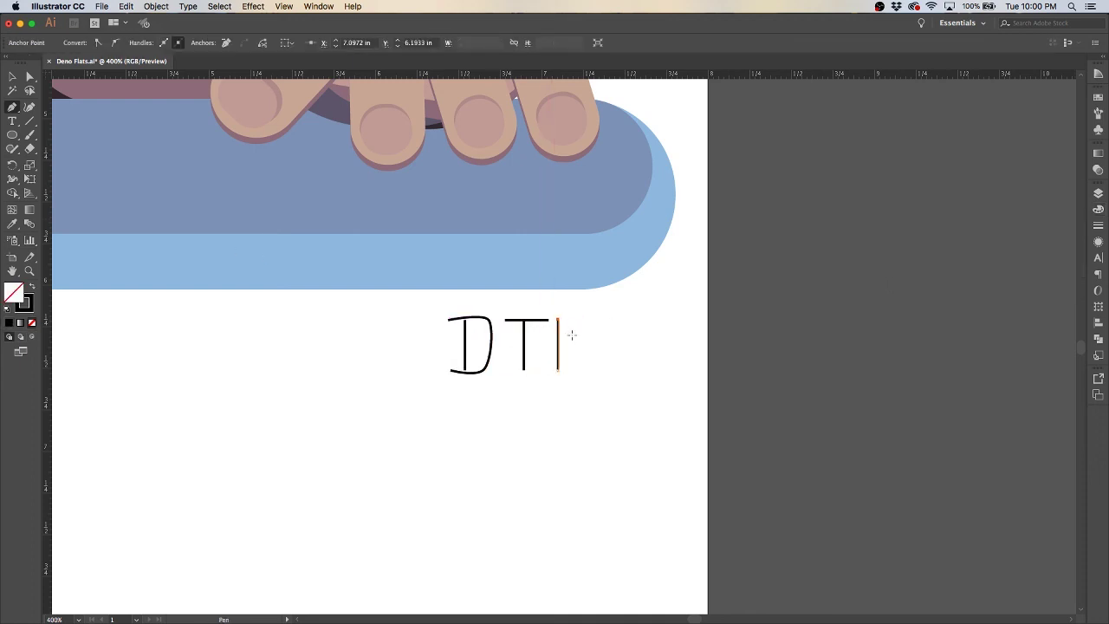
Copy the vertical stroke rightward for the M and give the letters a 4 pt stroke
key(a)
click(486, 373)
key(v)
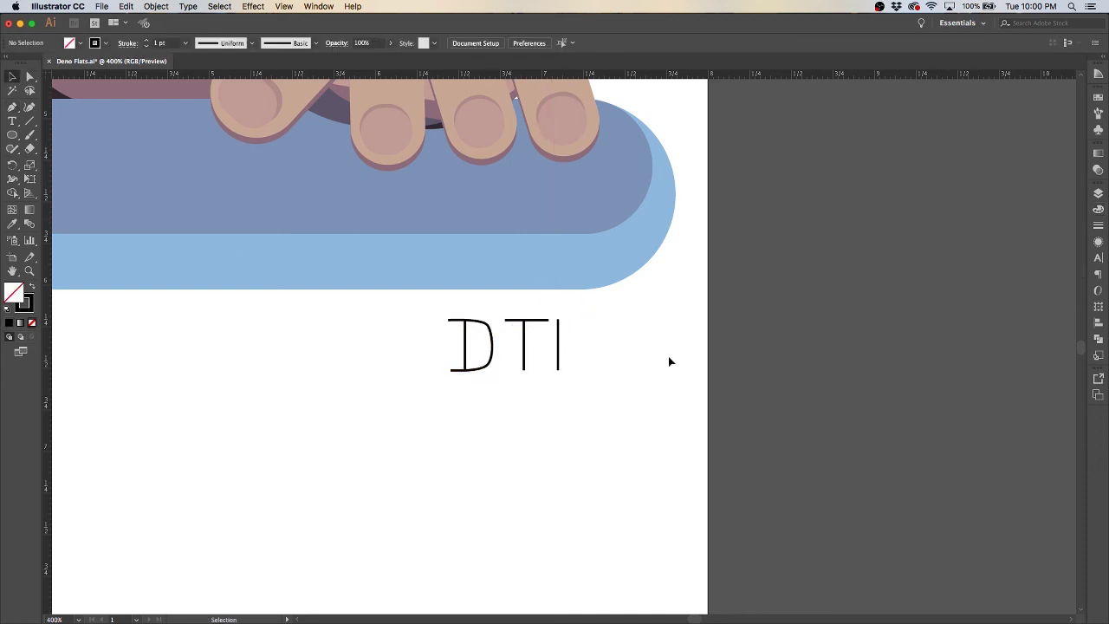
drag(559, 362, 588, 362)
click(524, 356)
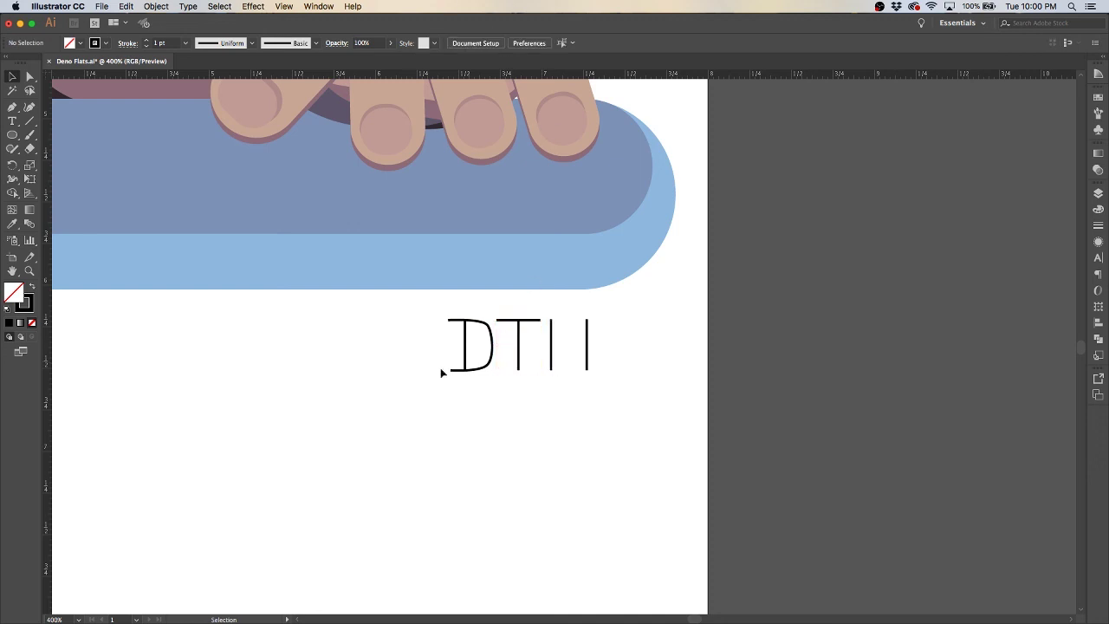
drag(440, 367, 600, 312)
click(1098, 224)
click(1037, 264)
key(ctrl+shift+a)
key(p)
Add the M's diagonals and give all DTM letters a 0099CC 6 pt stroke
click(551, 319)
click(569, 351)
click(587, 318)
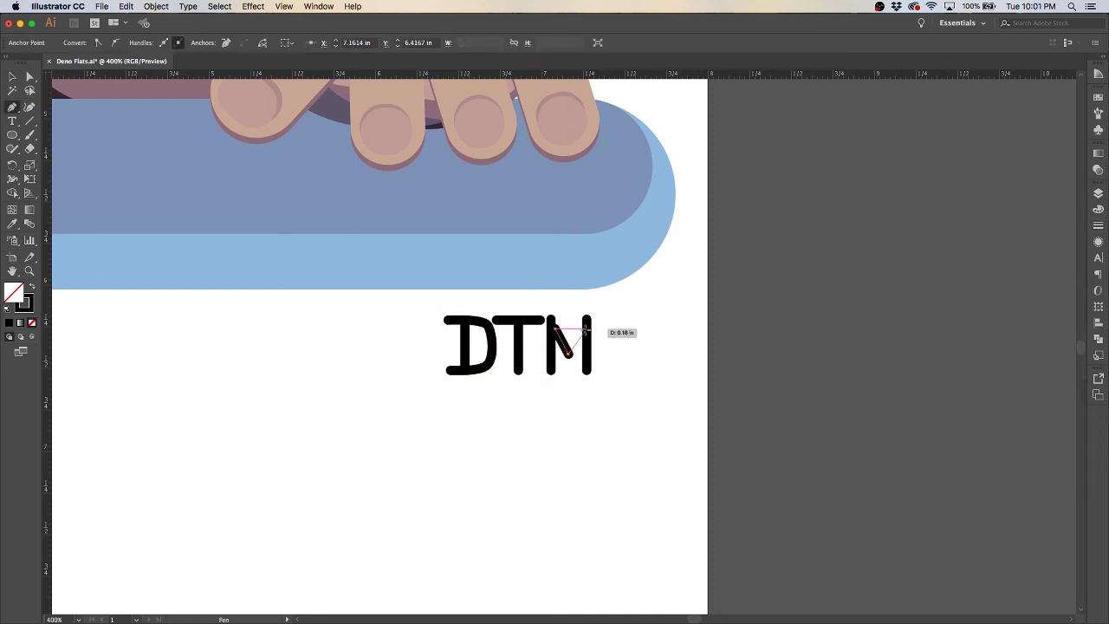
click(1097, 208)
key(ctrl+a)
click(960, 292)
click(1098, 225)
click(1036, 263)
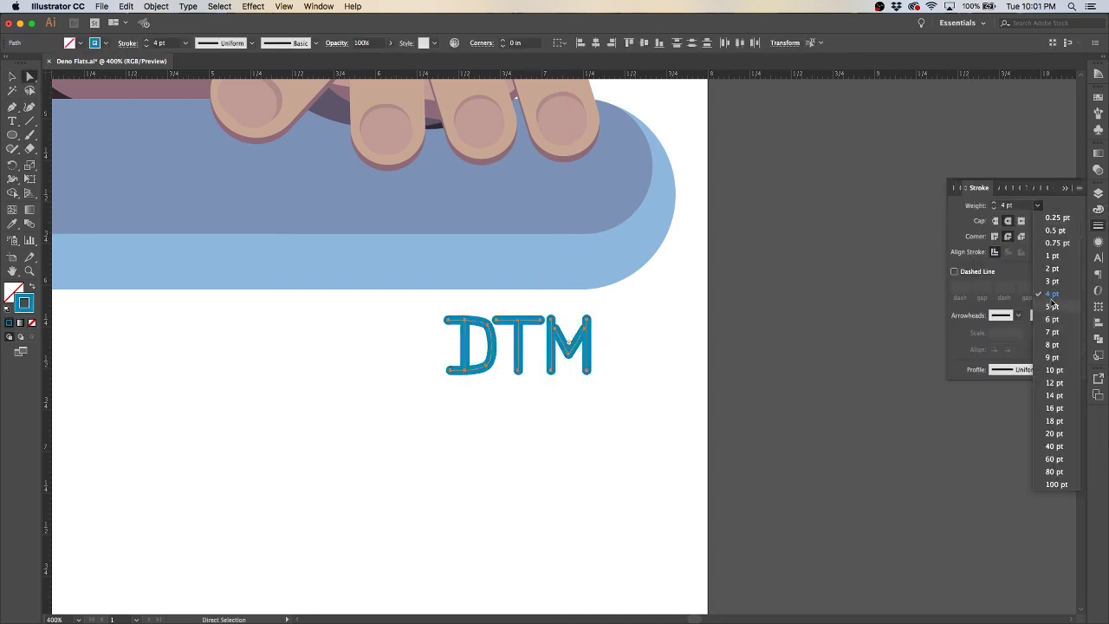
click(1050, 317)
Move the DTM monogram onto the desk's right end and review the whole artboard
key(v)
drag(615, 370, 633, 309)
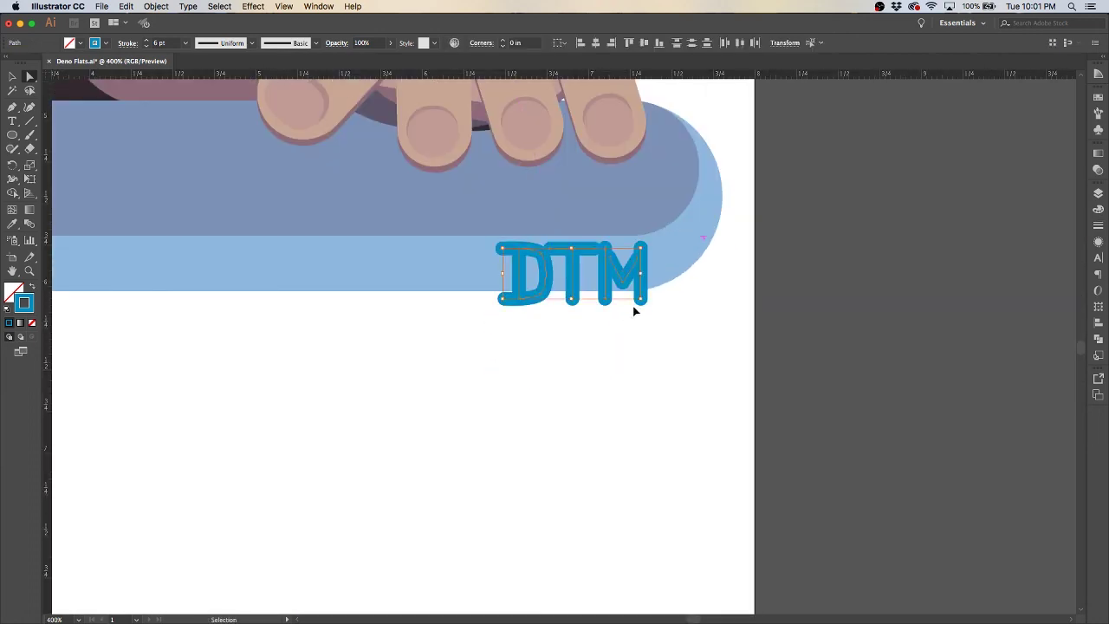
click(696, 309)
key(ctrl+0)
click(1098, 193)
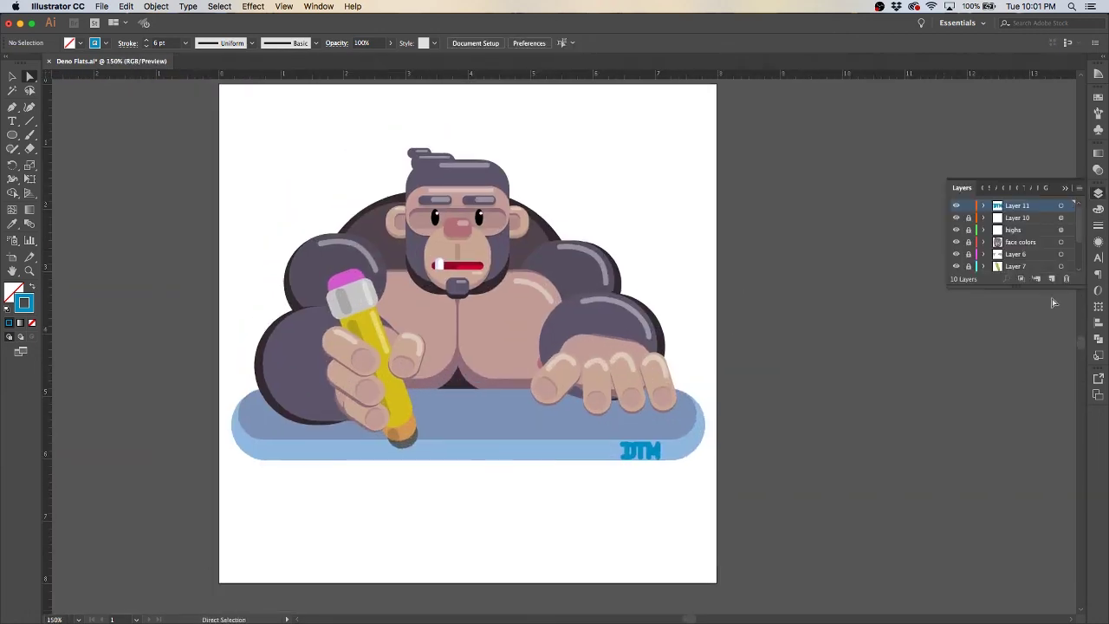
key(ctrl+1)
key(ctrl+a)
key(ctrl+shift+a)
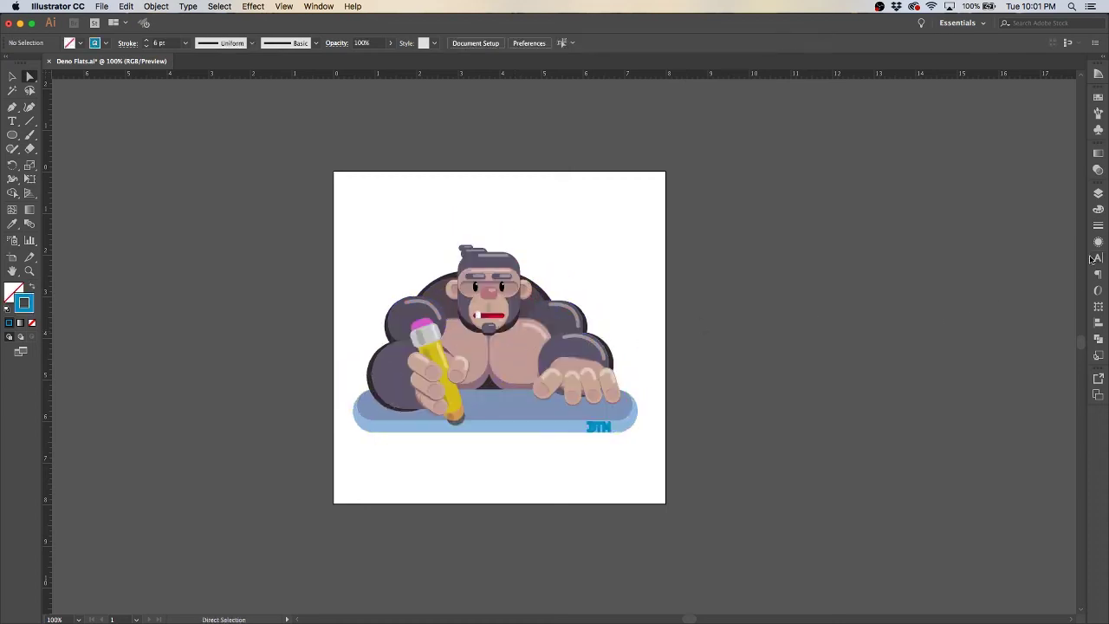
click(1098, 192)
Draw a rounded-corner rectangle over the artboard and centre it behind the gorilla
key(m)
click(1098, 192)
drag(344, 179, 568, 479)
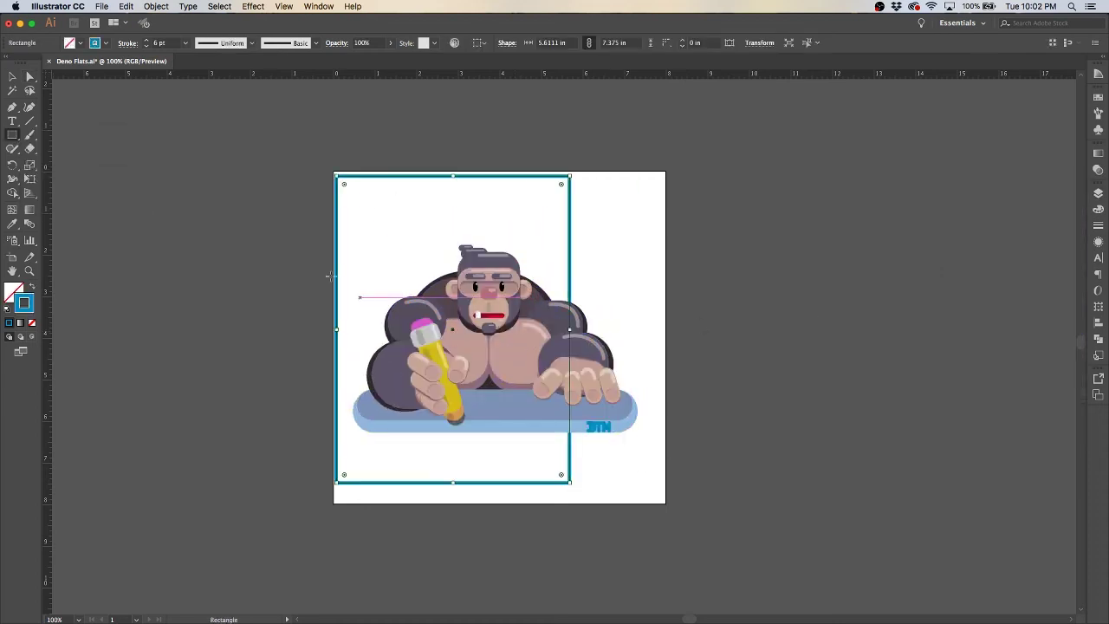
drag(344, 185, 391, 230)
key(shift+x)
drag(525, 211, 560, 231)
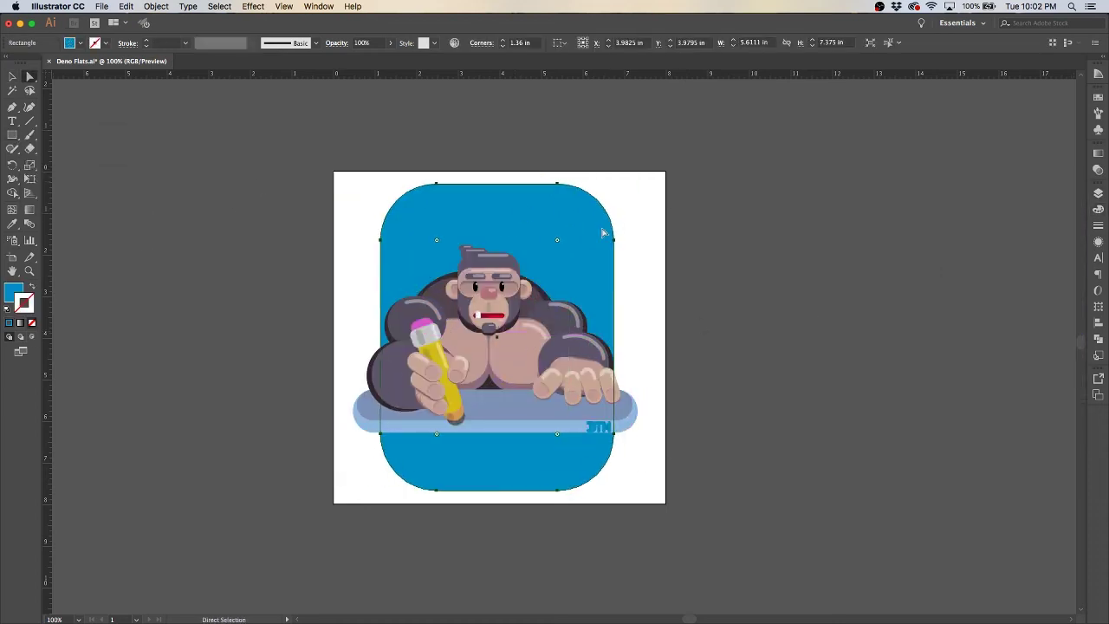
click(790, 201)
Select all the gorilla artwork and scale it up
key(a)
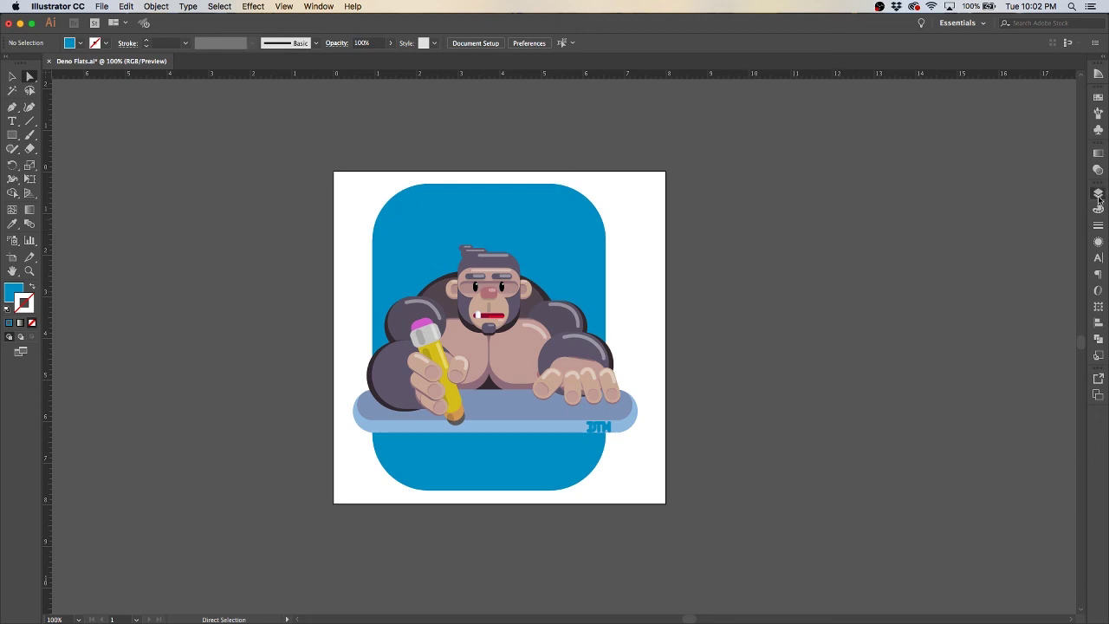
click(1098, 192)
click(1098, 192)
click(1052, 324)
click(1098, 192)
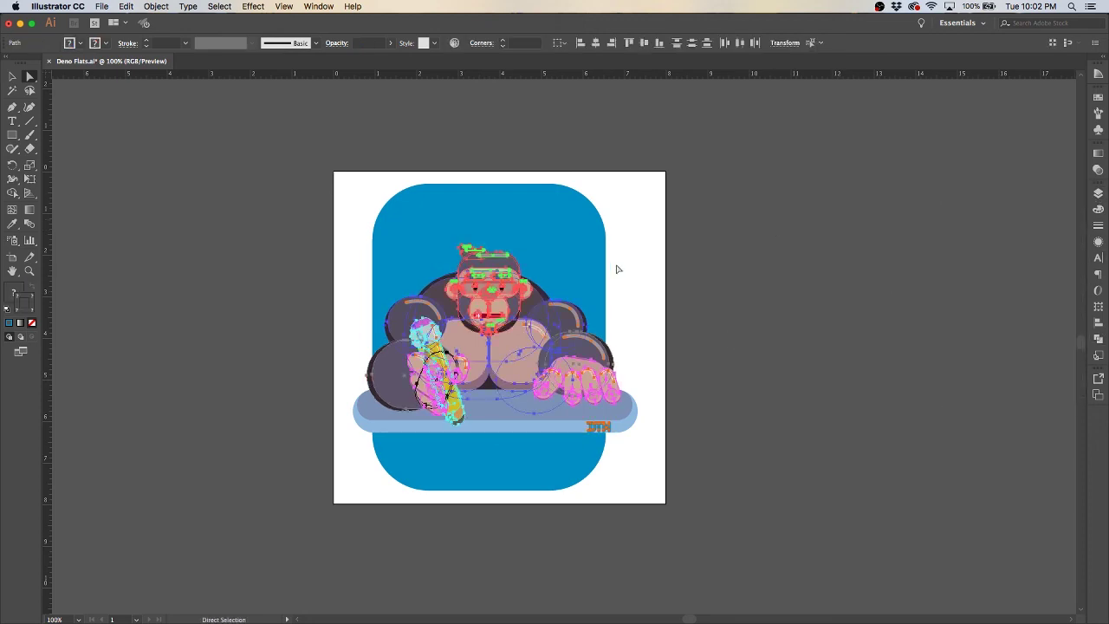
drag(617, 246, 646, 217)
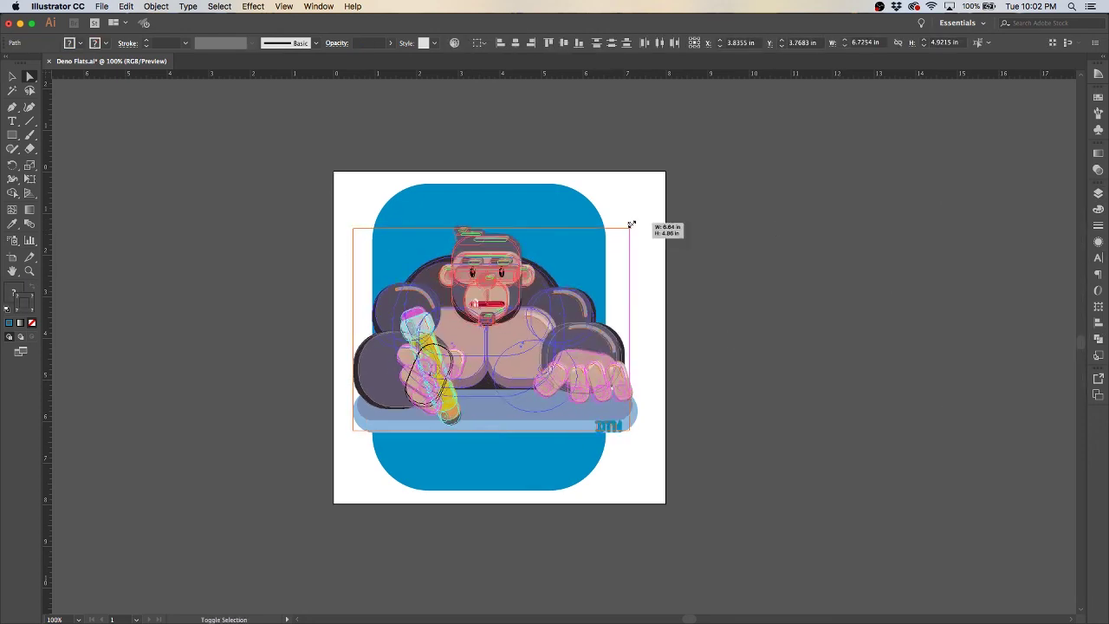
click(744, 277)
Widen the desk bar on both sides to 7.83 in
click(1098, 192)
click(1067, 327)
click(1098, 193)
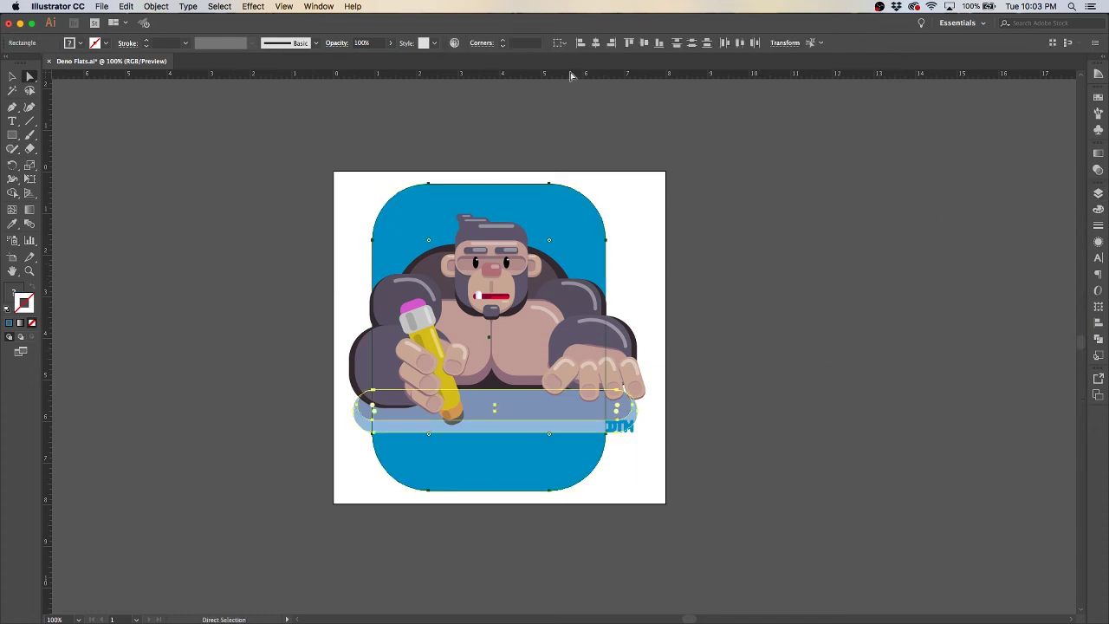
key(Right)
key(Right)
key(Right)
click(549, 421)
drag(640, 392, 655, 393)
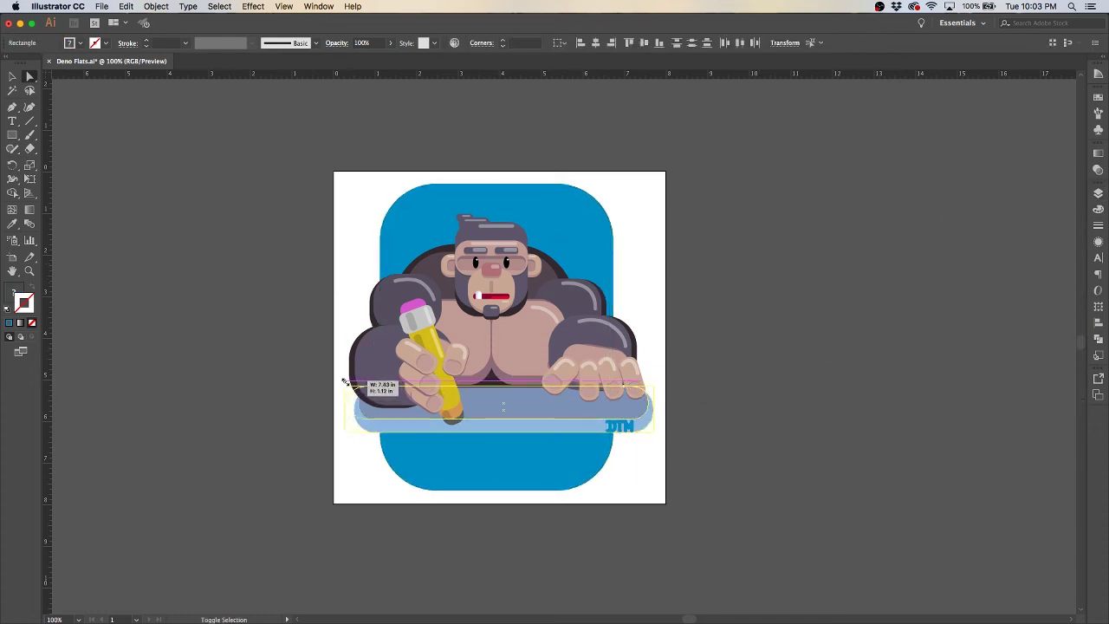
click(750, 410)
Change the rounded background's fill to dark slate blue in the Color panel
key(a)
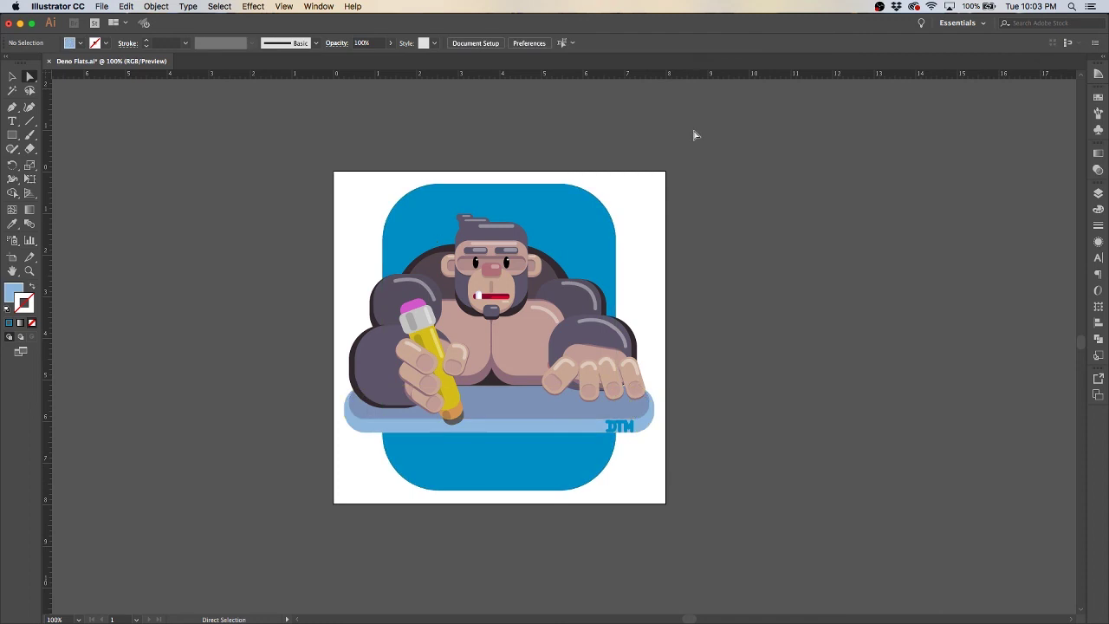
key(ctrl+plus)
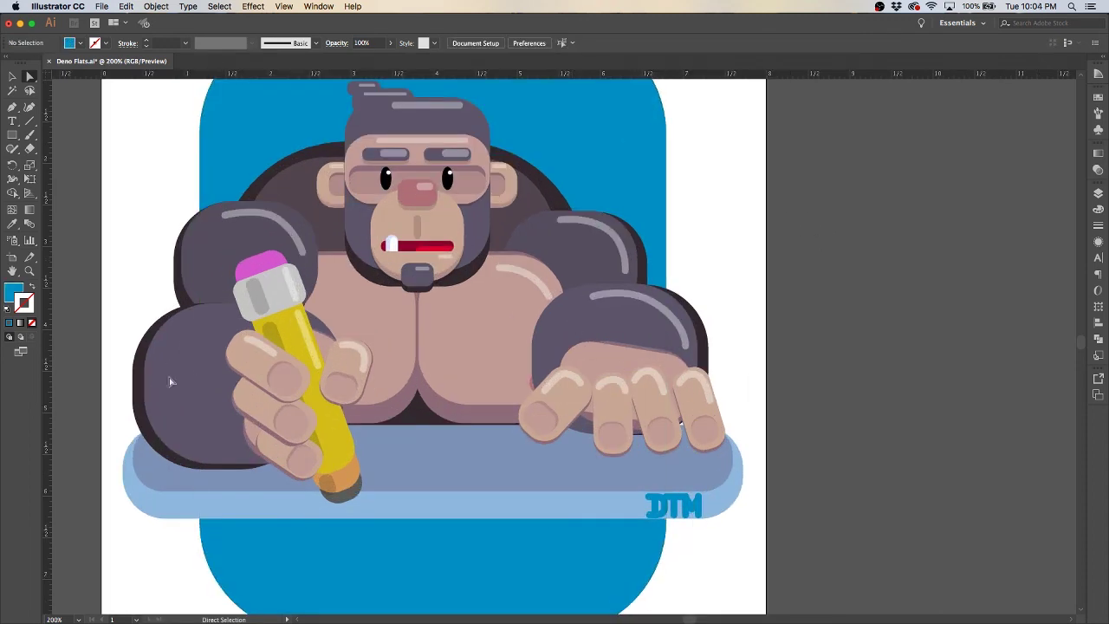
key(v)
key(a)
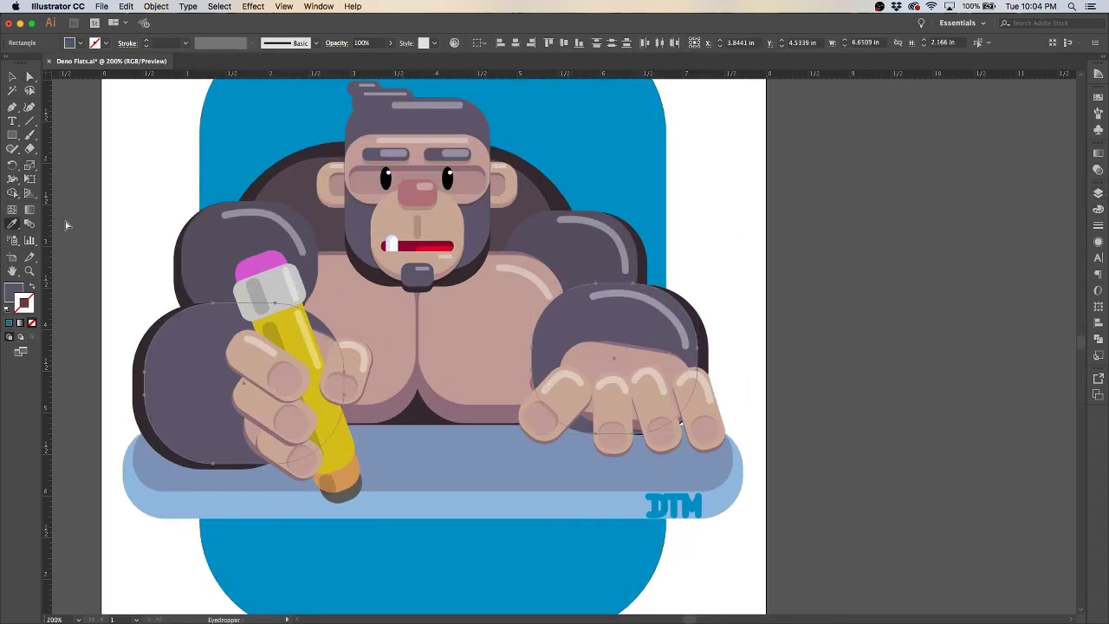
click(838, 259)
key(ctrl+minus)
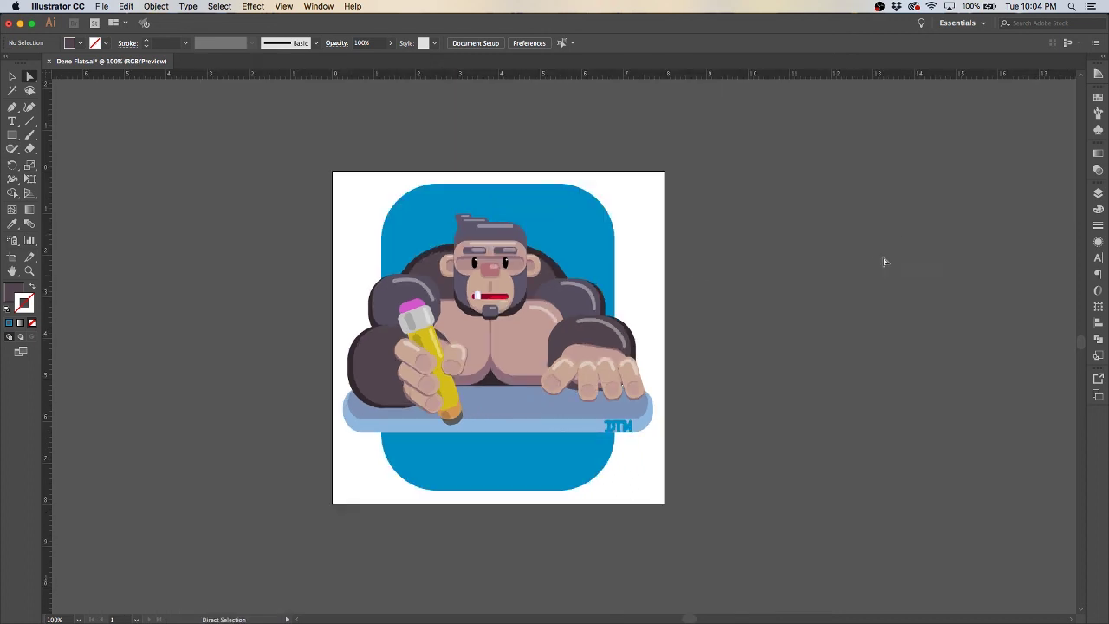
click(1098, 193)
click(1098, 170)
drag(1039, 245, 1019, 246)
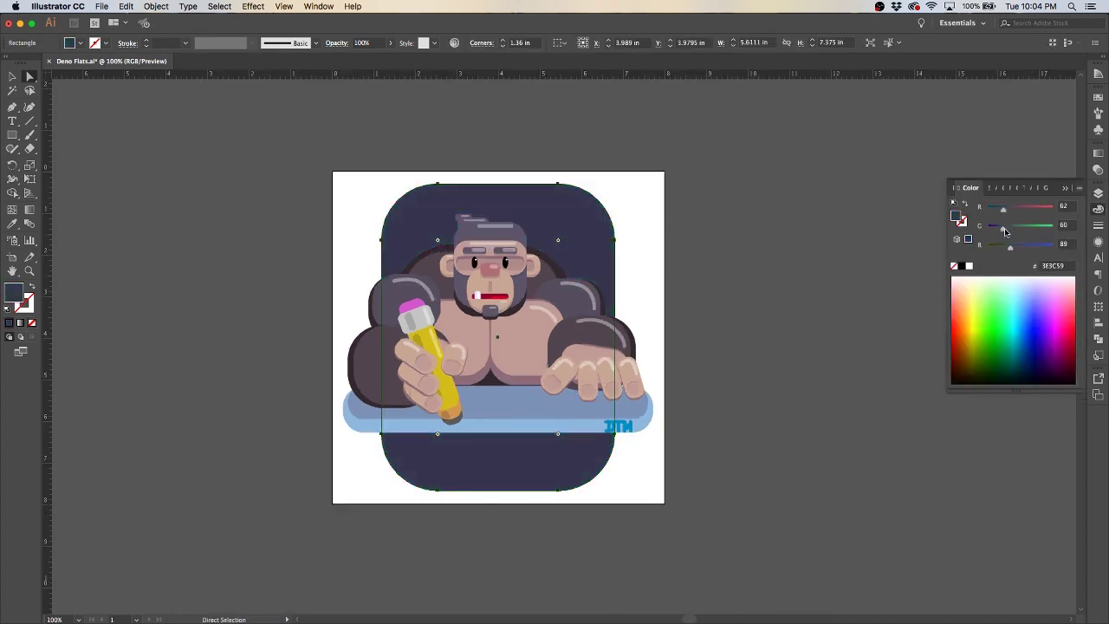
click(873, 306)
key(ctrl+equal)
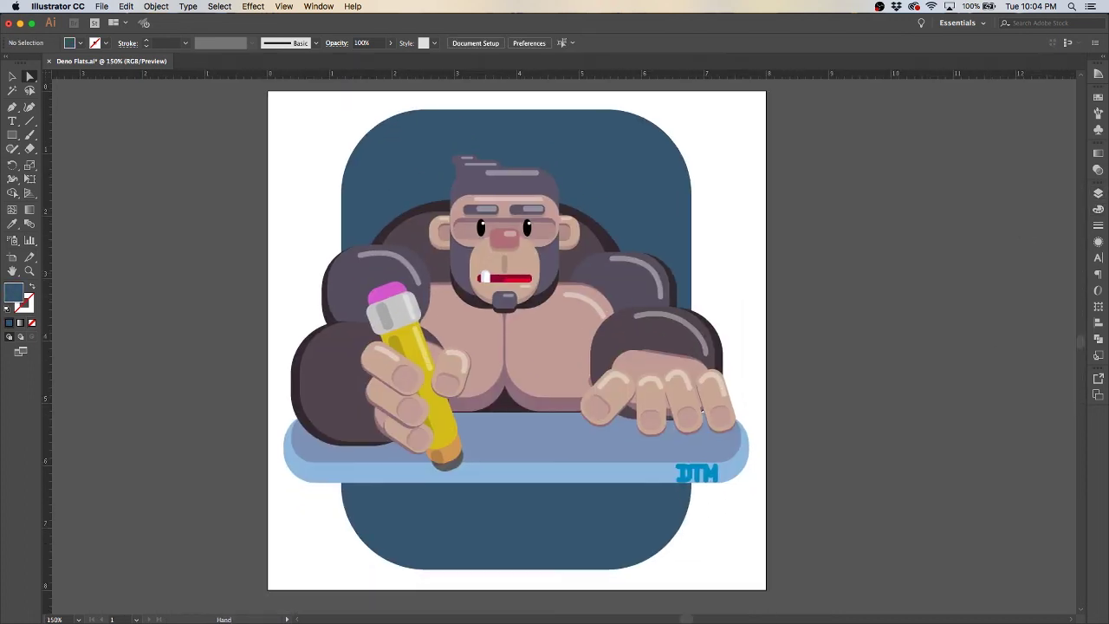
key(v)
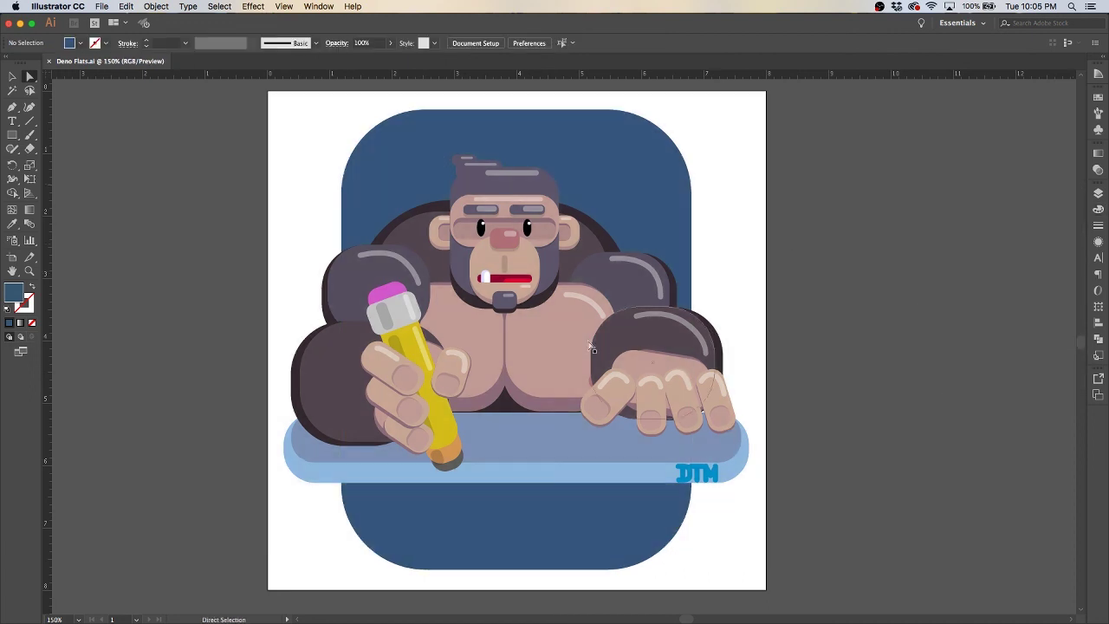
Nudge the gorilla artwork down, then undo the move
click(1097, 194)
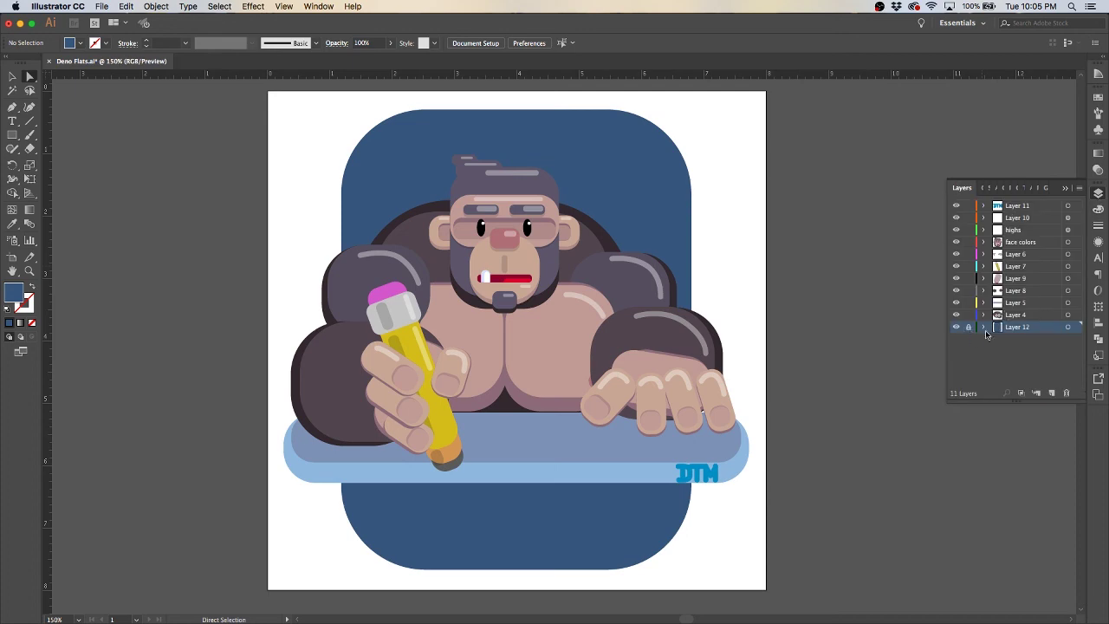
click(989, 335)
key(Down)
key(Down)
key(Down)
click(938, 285)
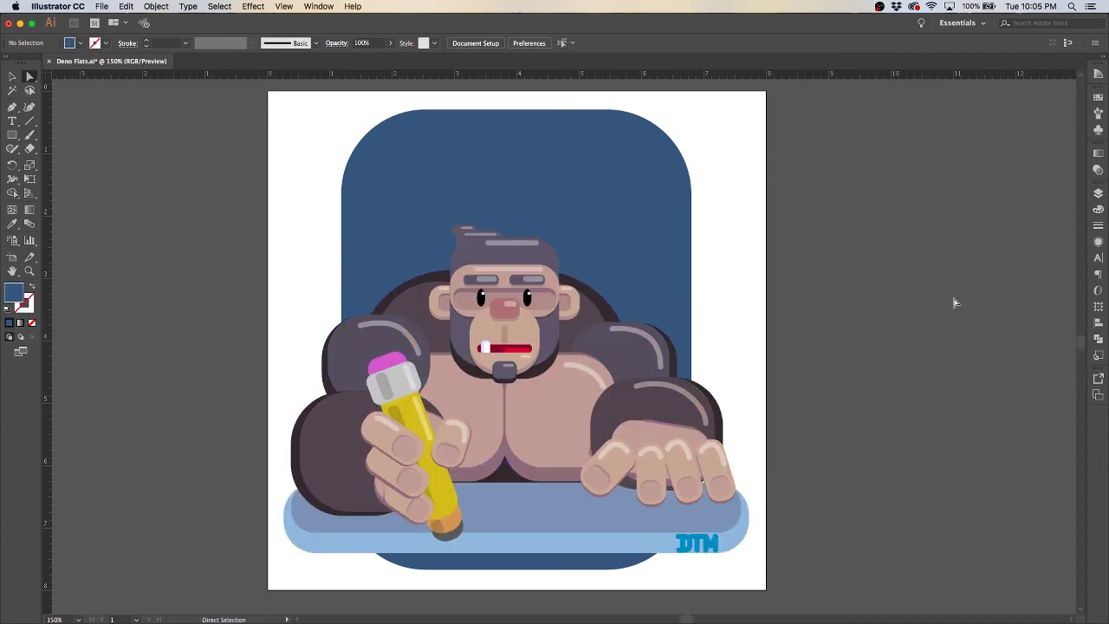
key(super+z)
key(super+z)
key(super+z)
key(super+z)
Raise the background's bottom edge so it ends just below the desk
click(601, 523)
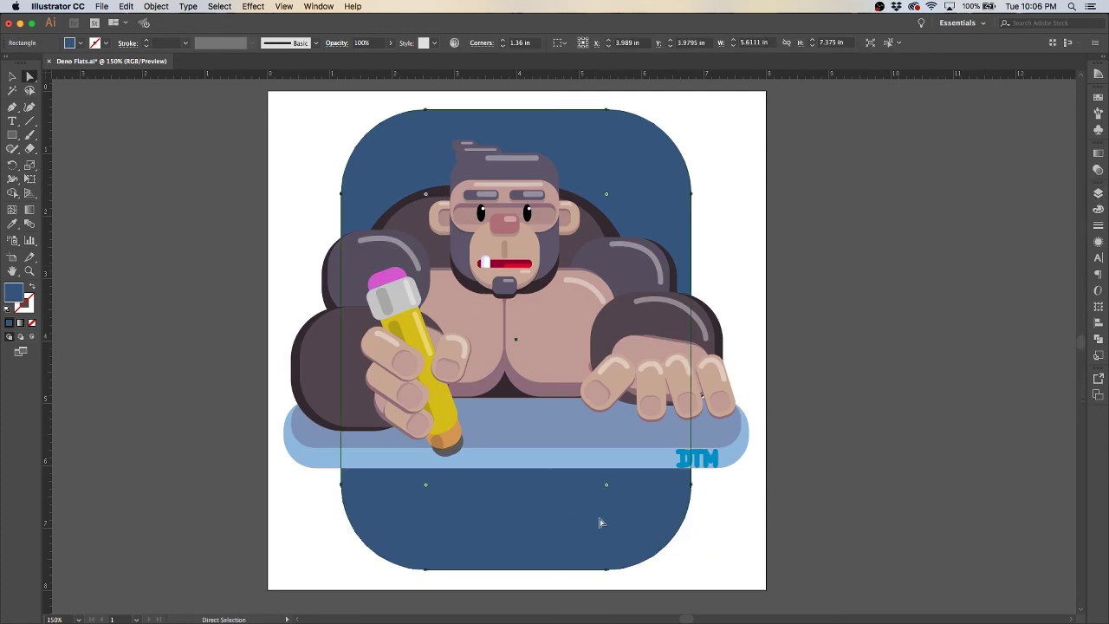
drag(512, 508, 512, 503)
key(a)
click(128, 243)
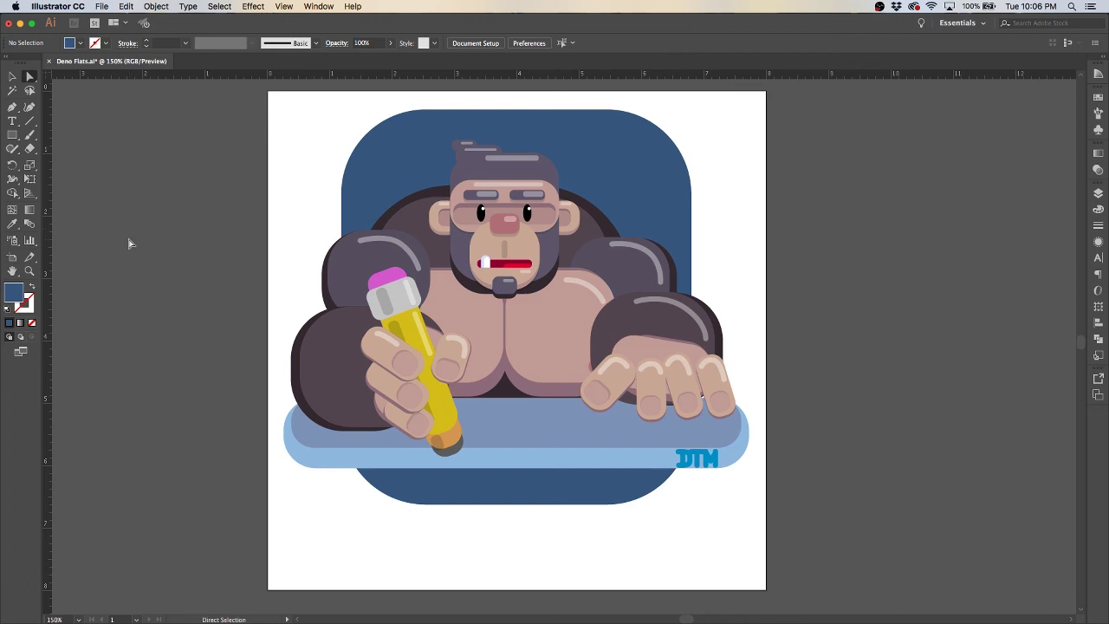
click(1097, 211)
Add DaCreativeGenius.com below the desk, enlarged and centred on the blue band
key(t)
click(595, 520)
text(DaCreativeGenius.com)
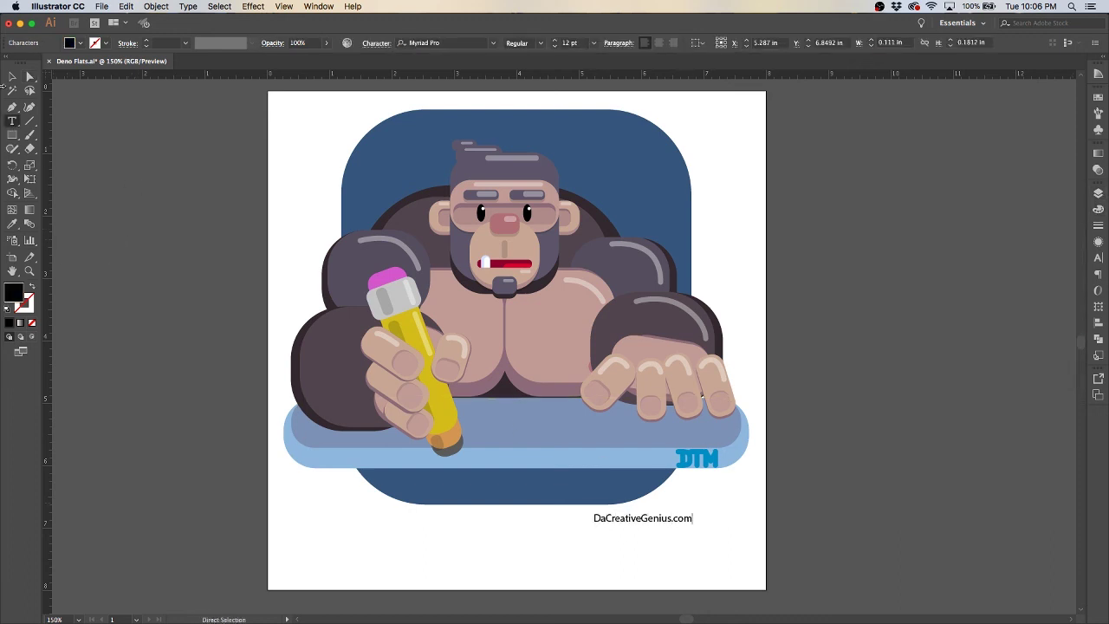
click(442, 43)
click(451, 109)
key(i)
drag(593, 517, 474, 504)
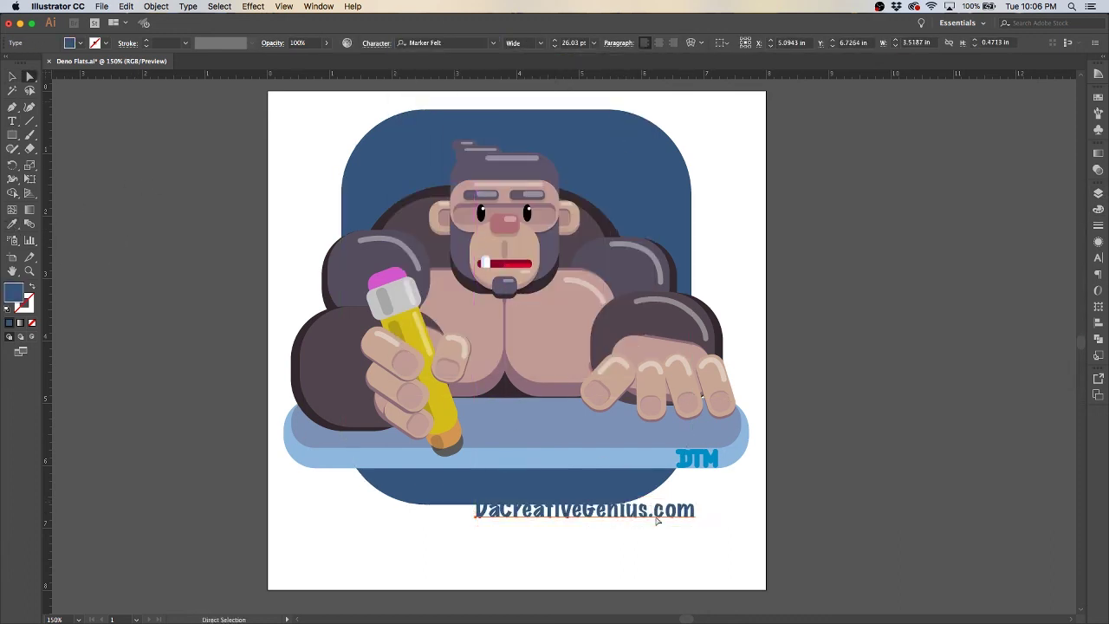
drag(585, 515, 535, 484)
Style the website text in a heavier Fira Sans weight at 53% opacity
click(1098, 192)
click(1098, 169)
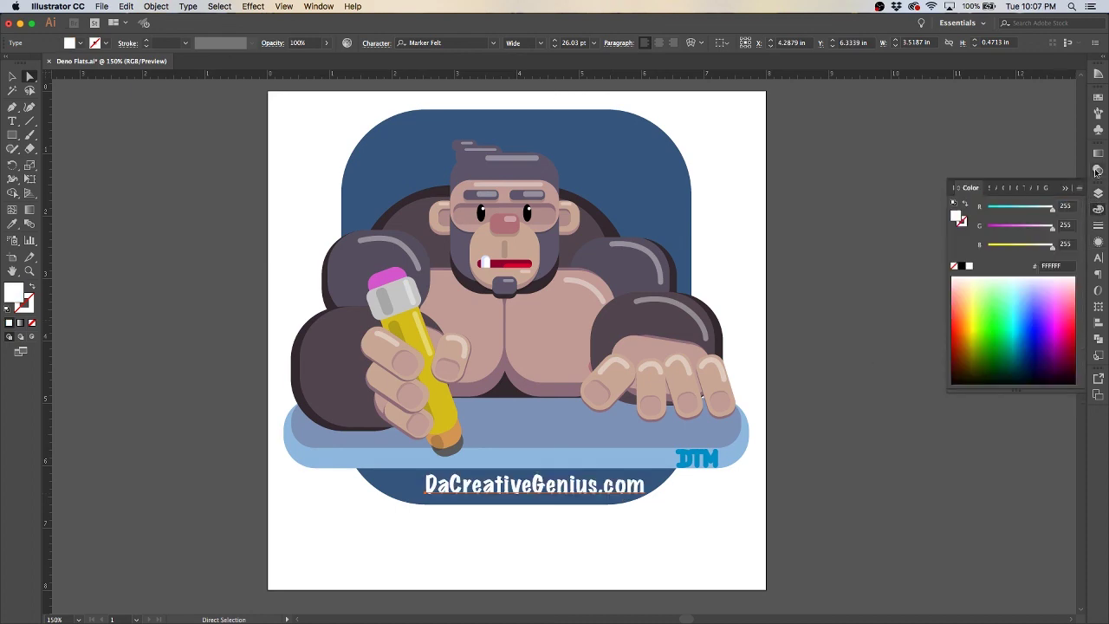
click(493, 43)
scroll(628, 165, up, 10)
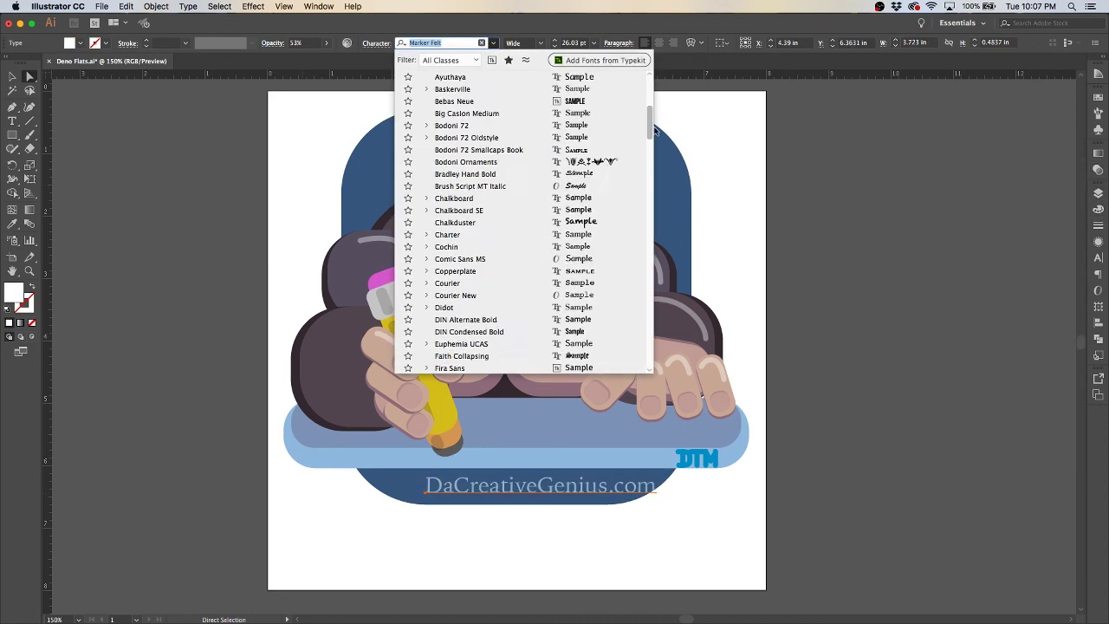
click(451, 362)
drag(425, 492, 472, 492)
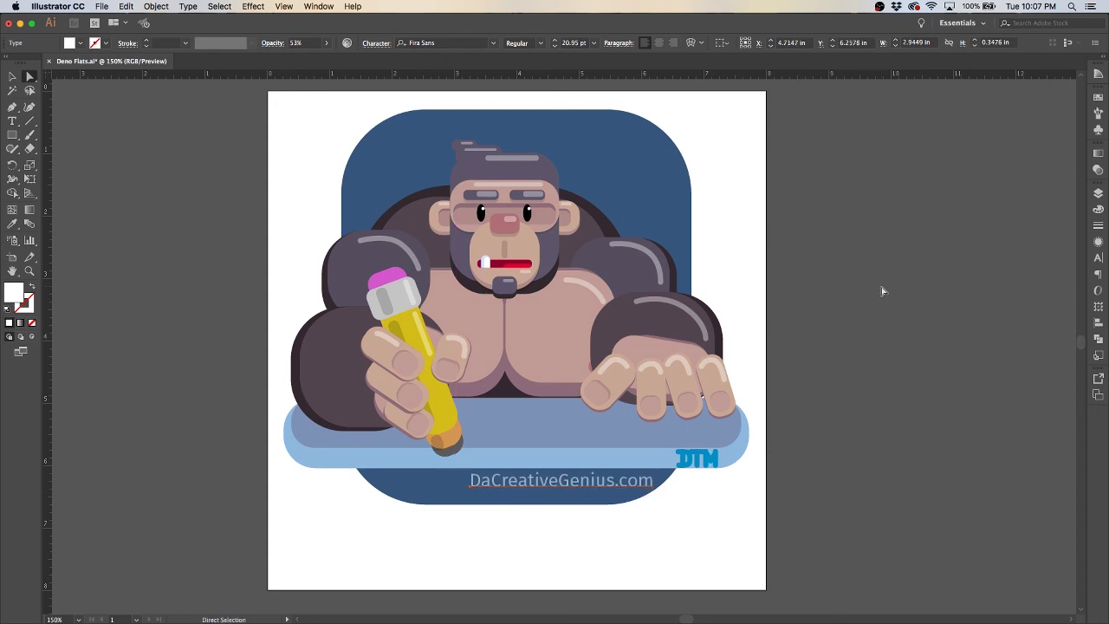
click(541, 42)
click(522, 70)
click(904, 362)
Export the artboard as PNG named Deno Flats.png
key(super+0)
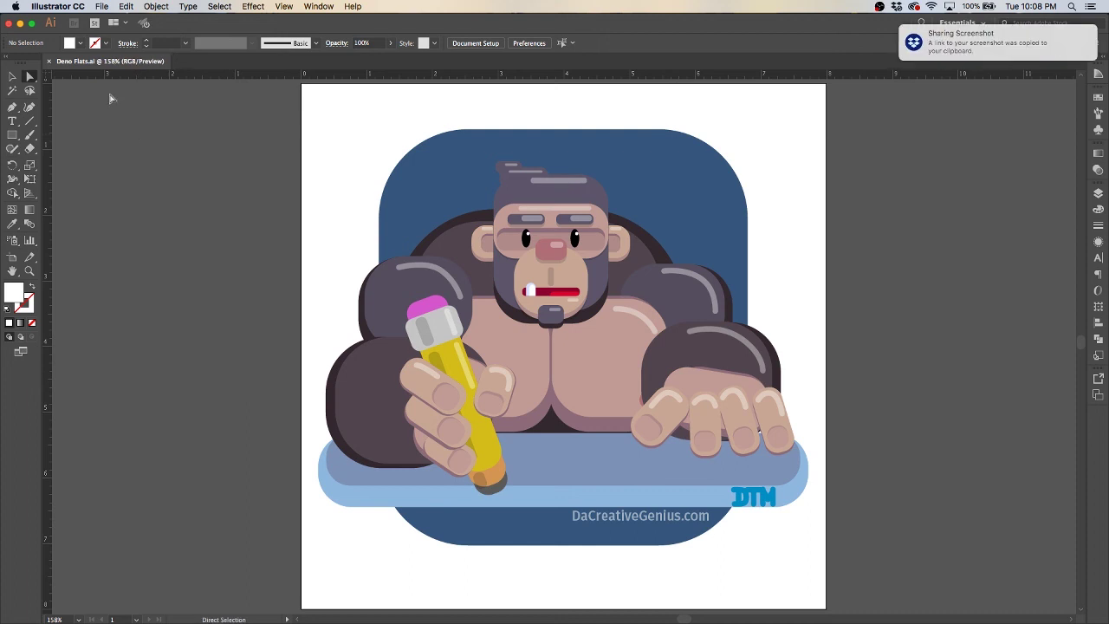
click(102, 6)
click(260, 206)
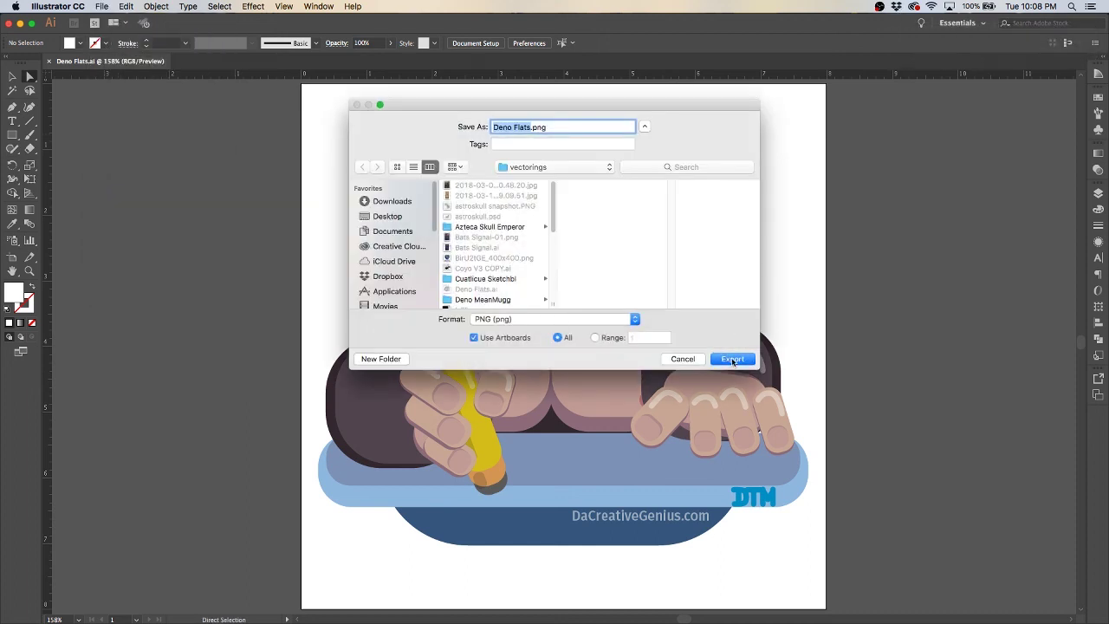
click(733, 359)
key(Return)
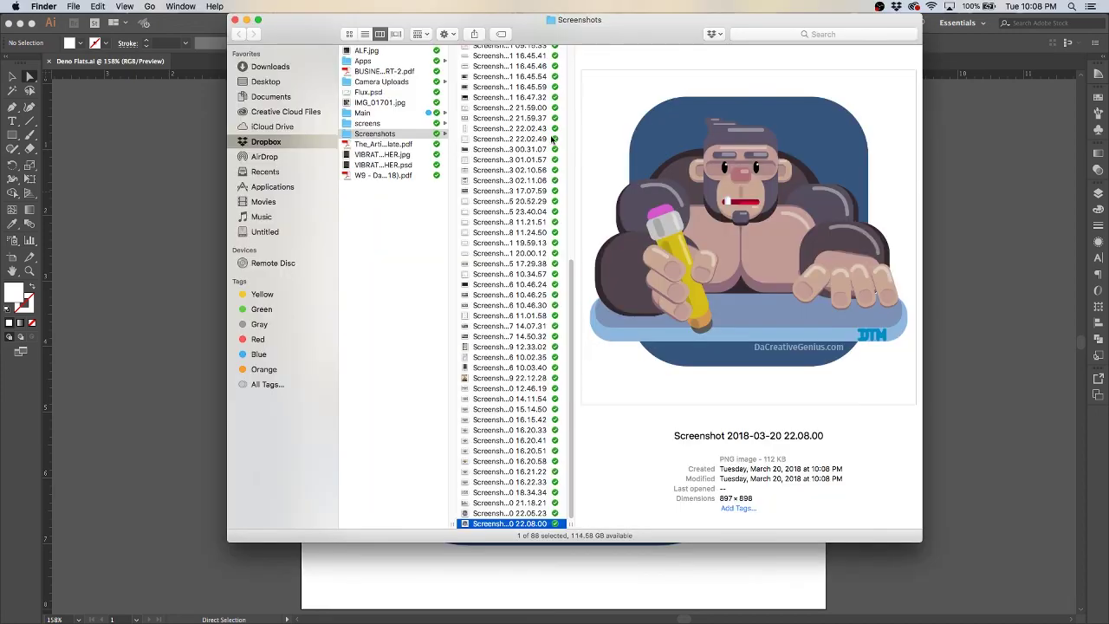
Show the Finder Screenshots folder as icons to find the exported gorilla PNGs
right_click(824, 479)
click(866, 569)
scroll(886, 202, up, 3)
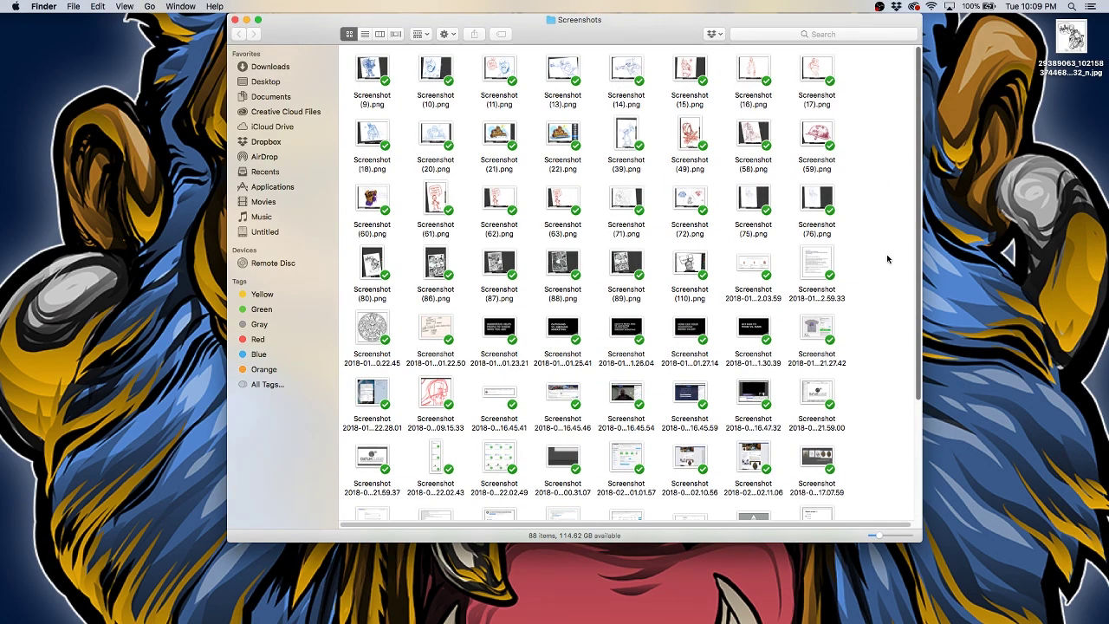
right_click(877, 407)
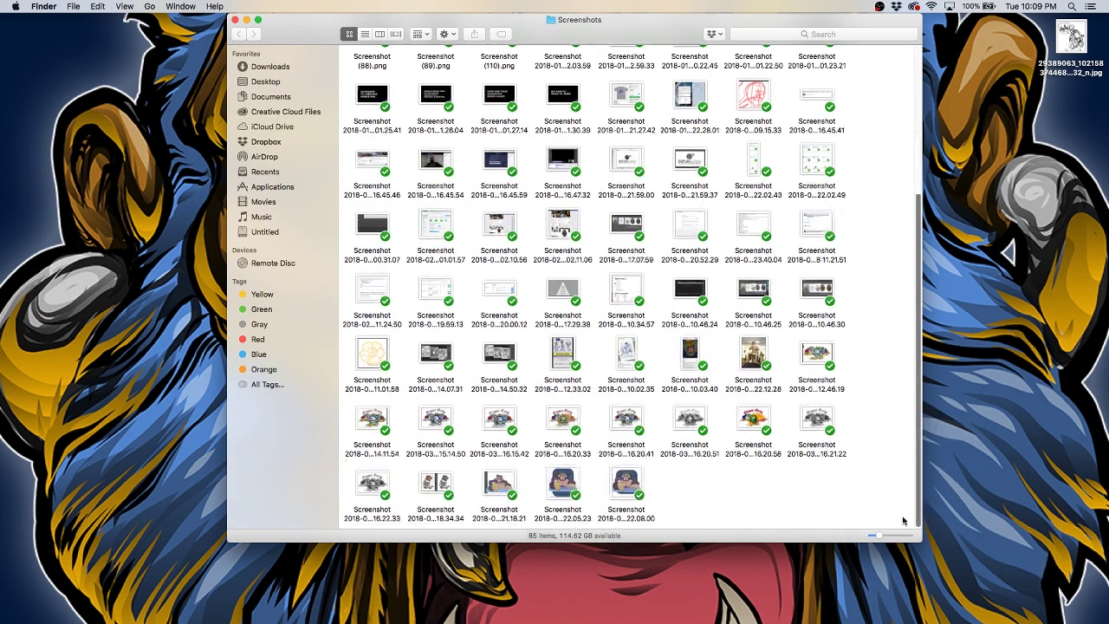